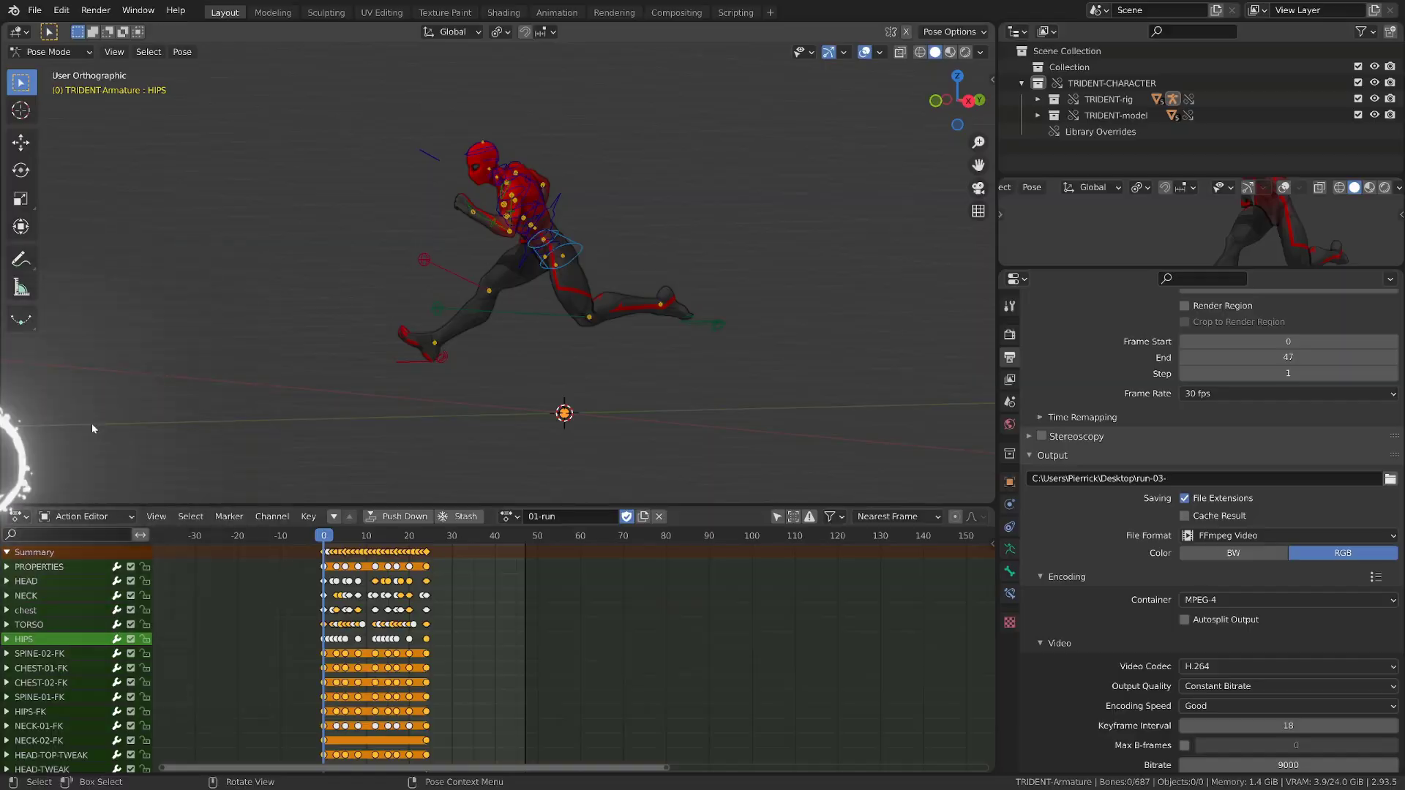
Step: Orbit around the running character and play the run cycle to inspect it from several angles
{"action": "mouse_move", "coordinate": [674, 370]}
{"action": "middle_mouse_down"}
{"action": "mouse_move", "coordinate": [581, 405]}
{"action": "mouse_move", "coordinate": [934, 382]}
{"action": "mouse_move", "coordinate": [770, 398]}
{"action": "mouse_move", "coordinate": [480, 387]}
{"action": "middle_mouse_up"}
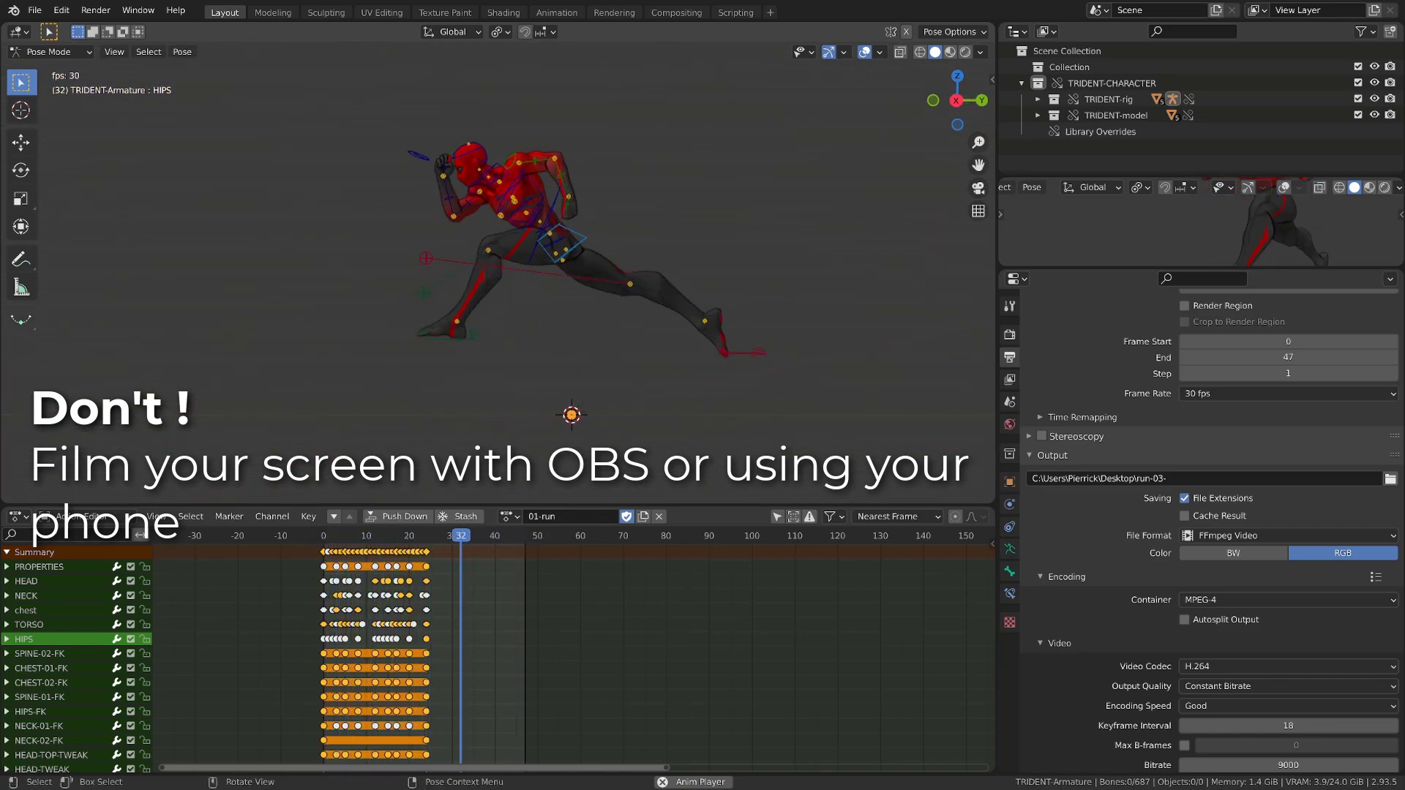
{"action": "key", "text": "Escape"}
{"action": "key", "text": "space"}
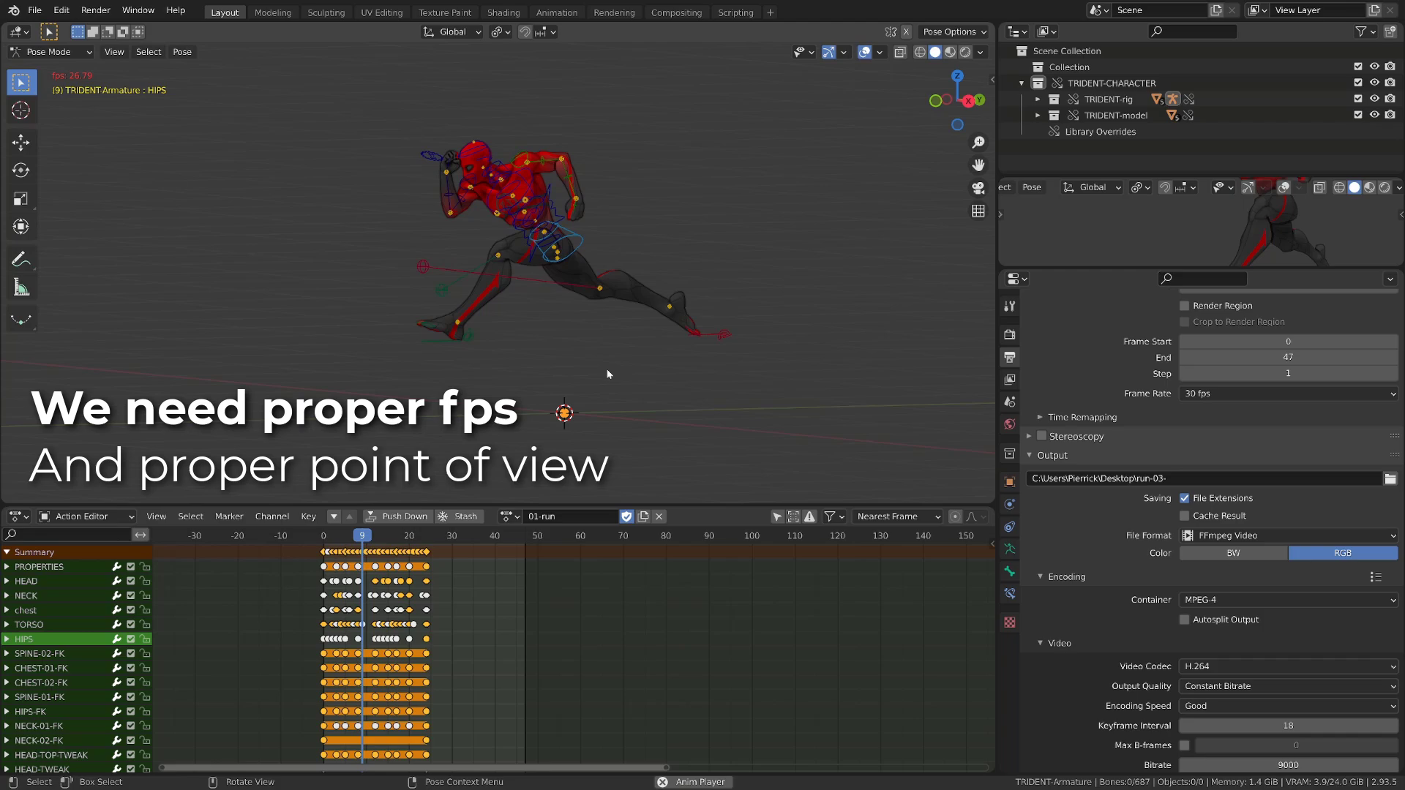
{"action": "mouse_move", "coordinate": [539, 404]}
{"action": "middle_mouse_down"}
{"action": "mouse_move", "coordinate": [595, 401]}
{"action": "mouse_move", "coordinate": [460, 407]}
{"action": "middle_mouse_up"}
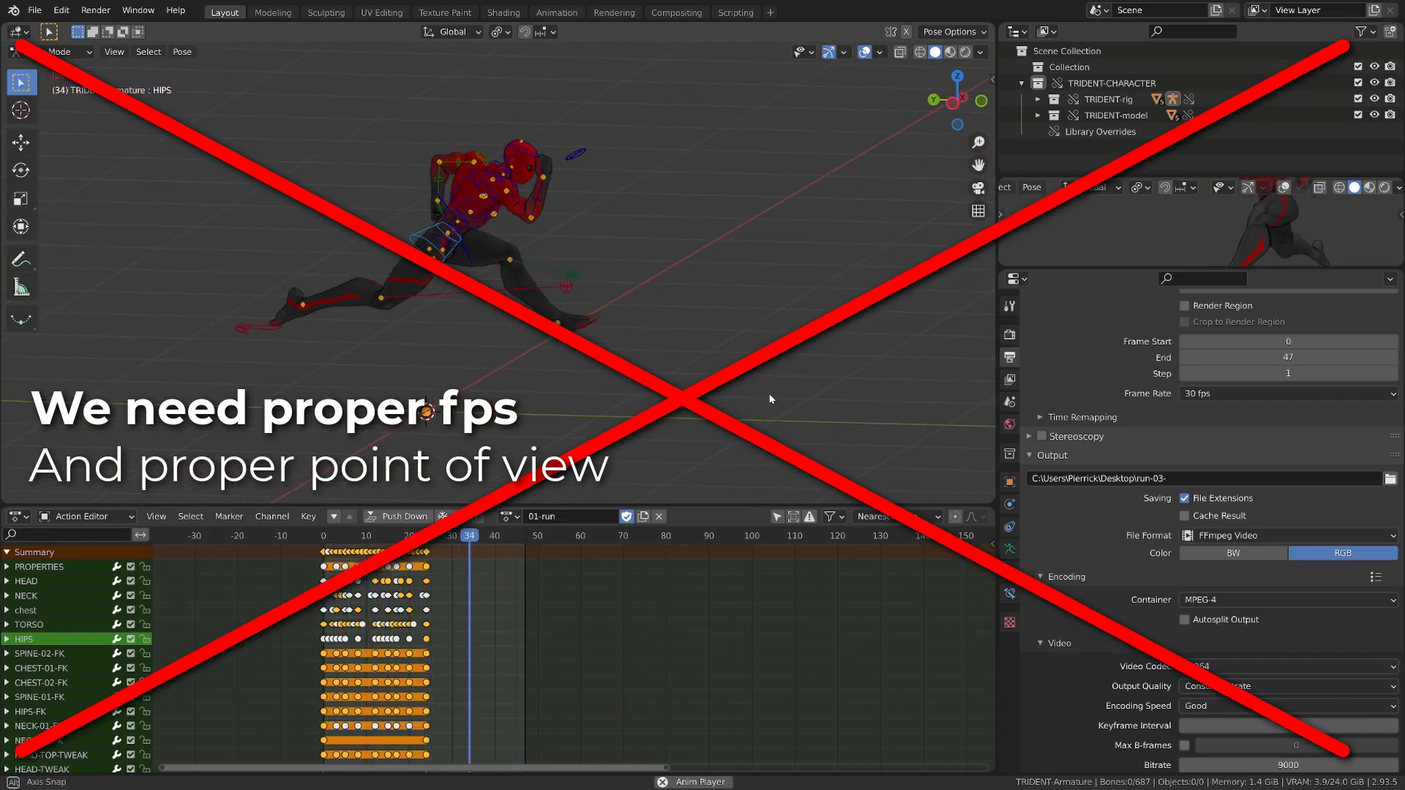
{"action": "mouse_move", "coordinate": [769, 393]}
{"action": "middle_mouse_down"}
{"action": "mouse_move", "coordinate": [938, 387]}
{"action": "mouse_move", "coordinate": [512, 389]}
{"action": "middle_mouse_up"}
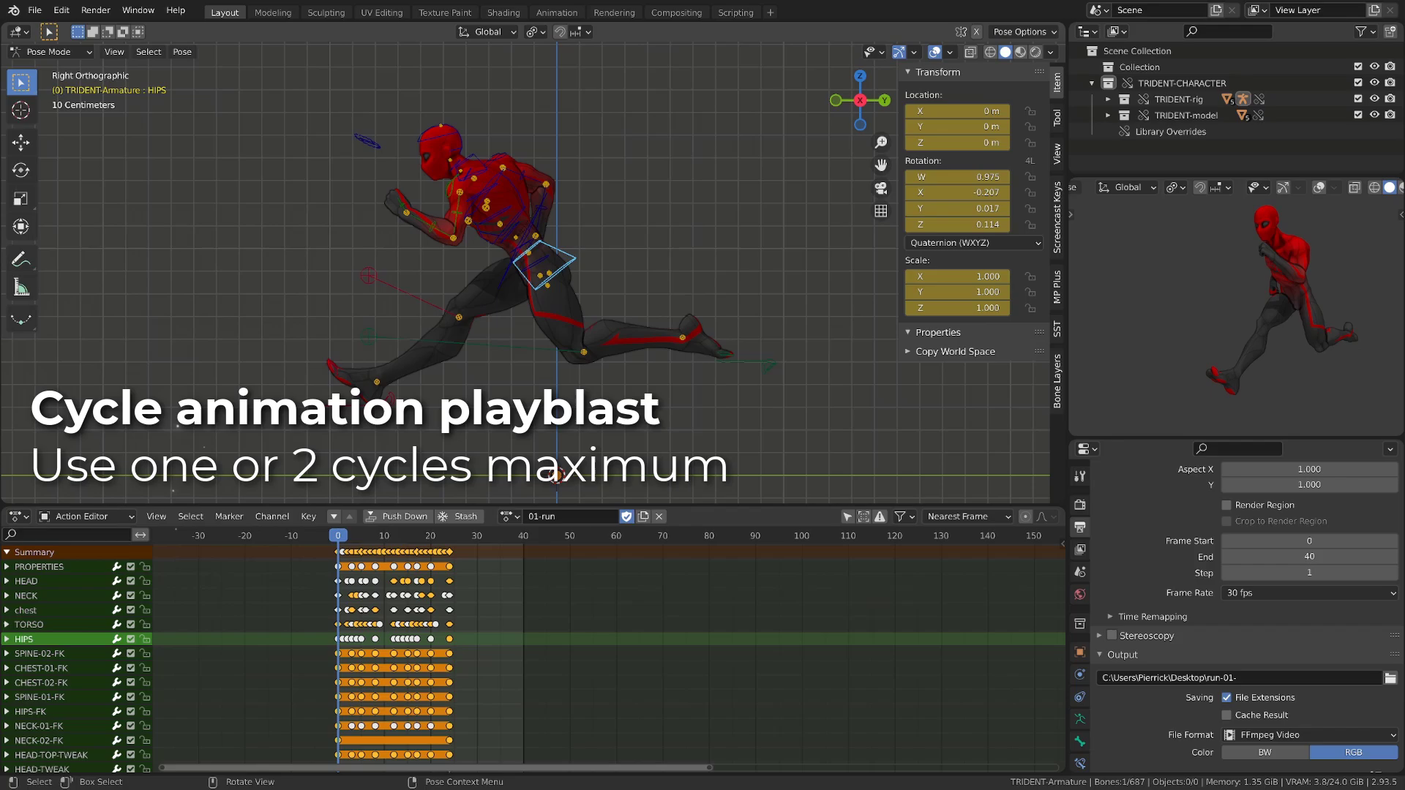
Step: Scrub the run cycle and try scene end frames of 23 and 47 with Ctrl+End
{"action": "mouse_move", "coordinate": [367, 529]}
{"action": "left_mouse_down"}
{"action": "mouse_move", "coordinate": [465, 536]}
{"action": "mouse_move", "coordinate": [408, 536]}
{"action": "mouse_move", "coordinate": [445, 545]}
{"action": "left_mouse_up"}
{"action": "key", "text": "ctrl+End"}
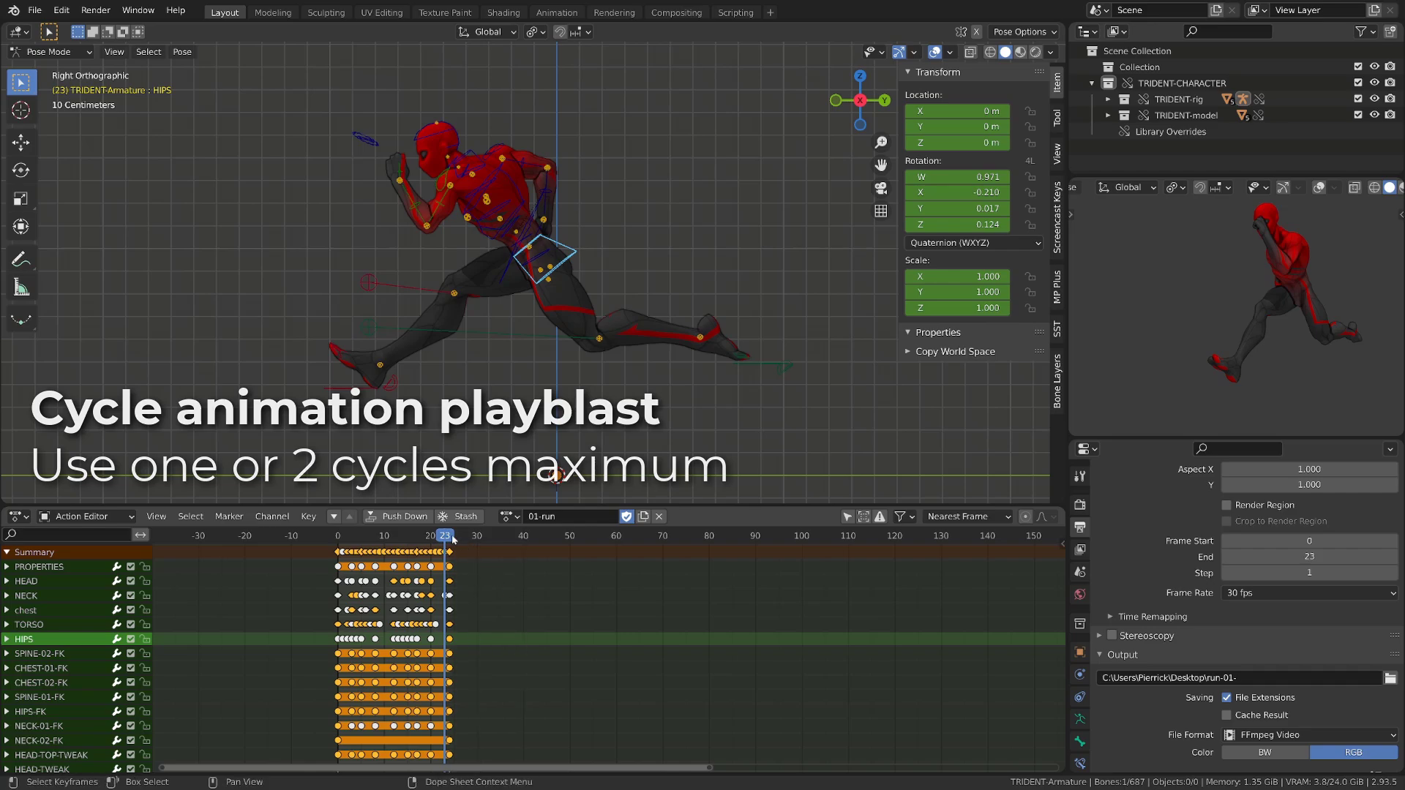
{"action": "left_click", "coordinate": [558, 537]}
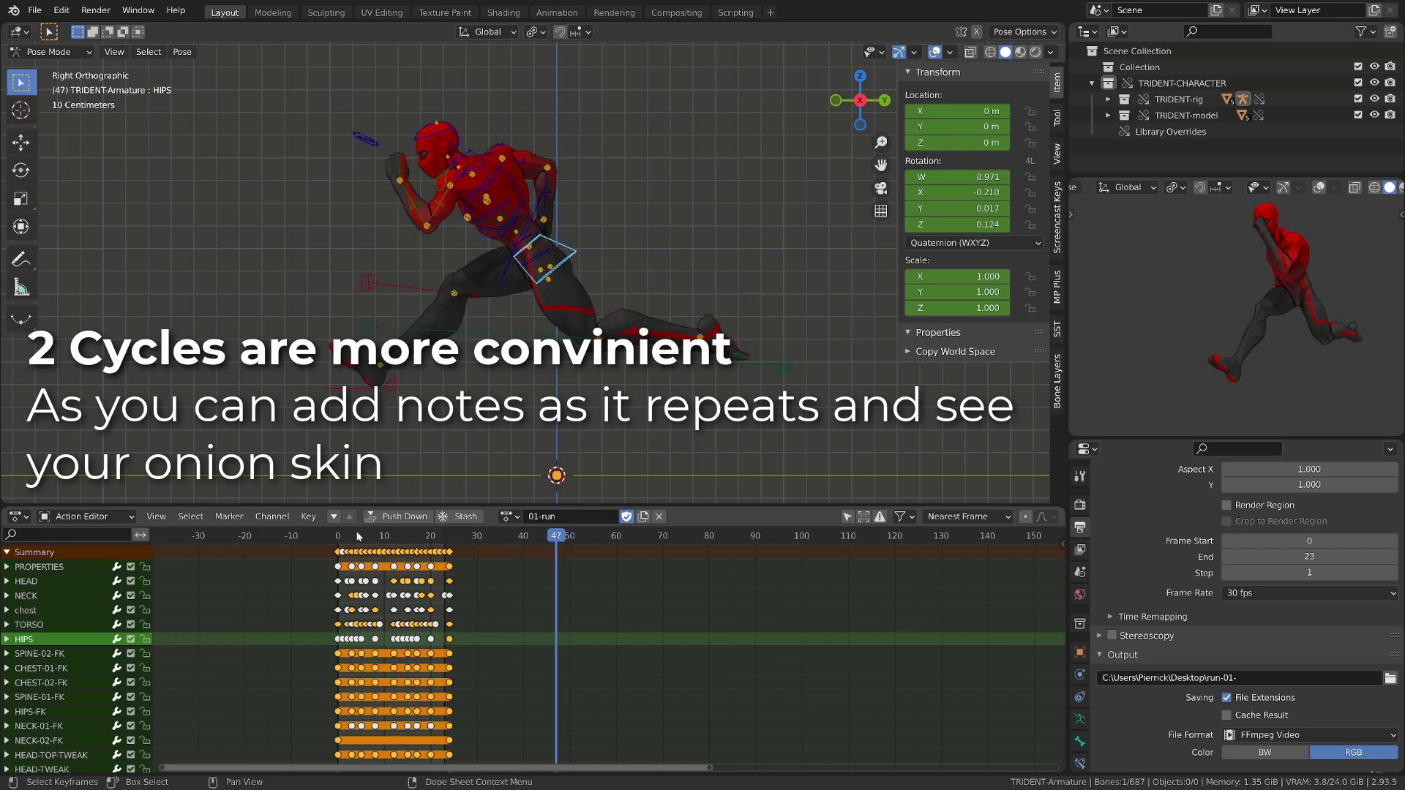
{"action": "mouse_move", "coordinate": [358, 535]}
{"action": "left_mouse_down"}
{"action": "mouse_move", "coordinate": [538, 539]}
{"action": "mouse_move", "coordinate": [557, 551]}
{"action": "left_mouse_up"}
{"action": "key", "text": "ctrl+End"}
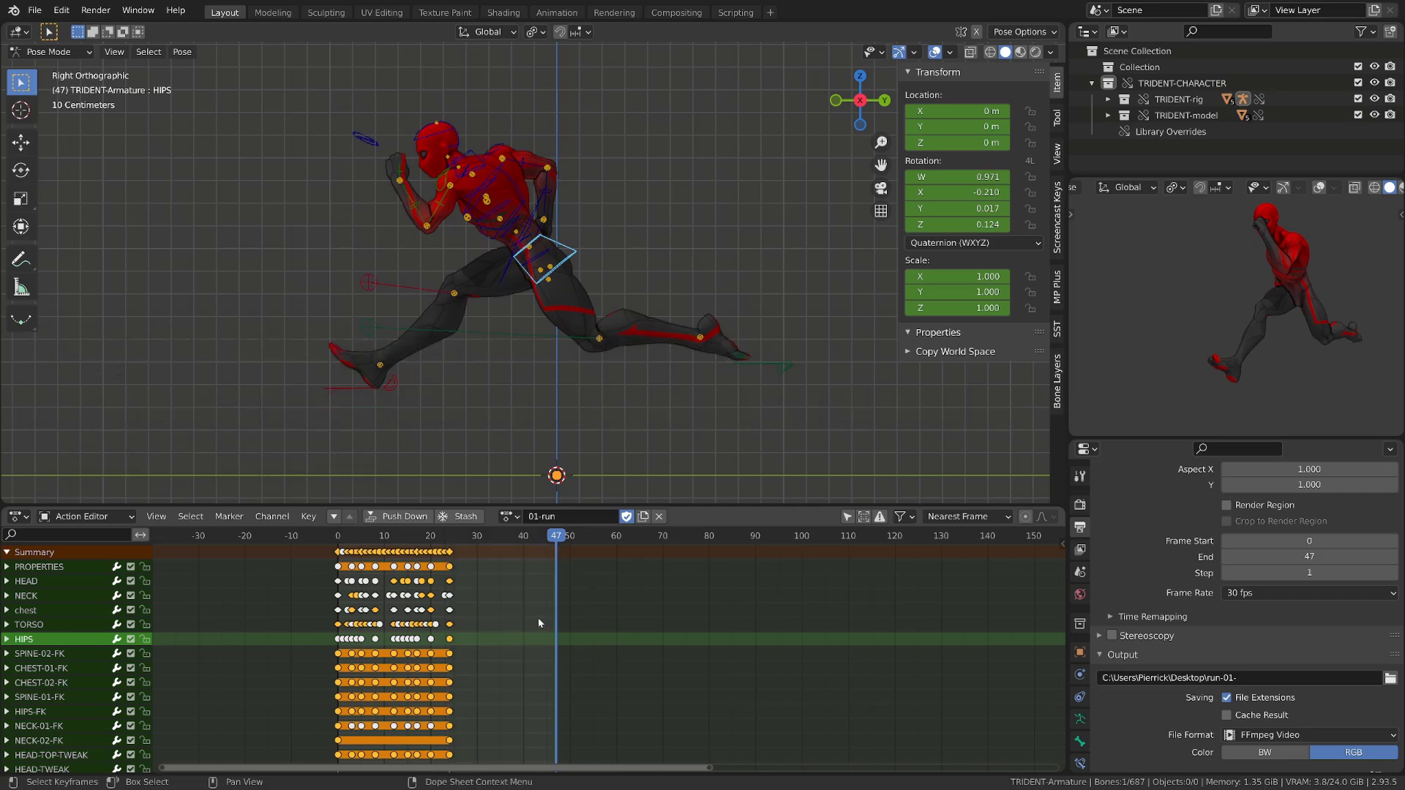
Step: Re-check frame 23, then settle the scene end at frame 47 for two clean run cycles
{"action": "left_click", "coordinate": [446, 538]}
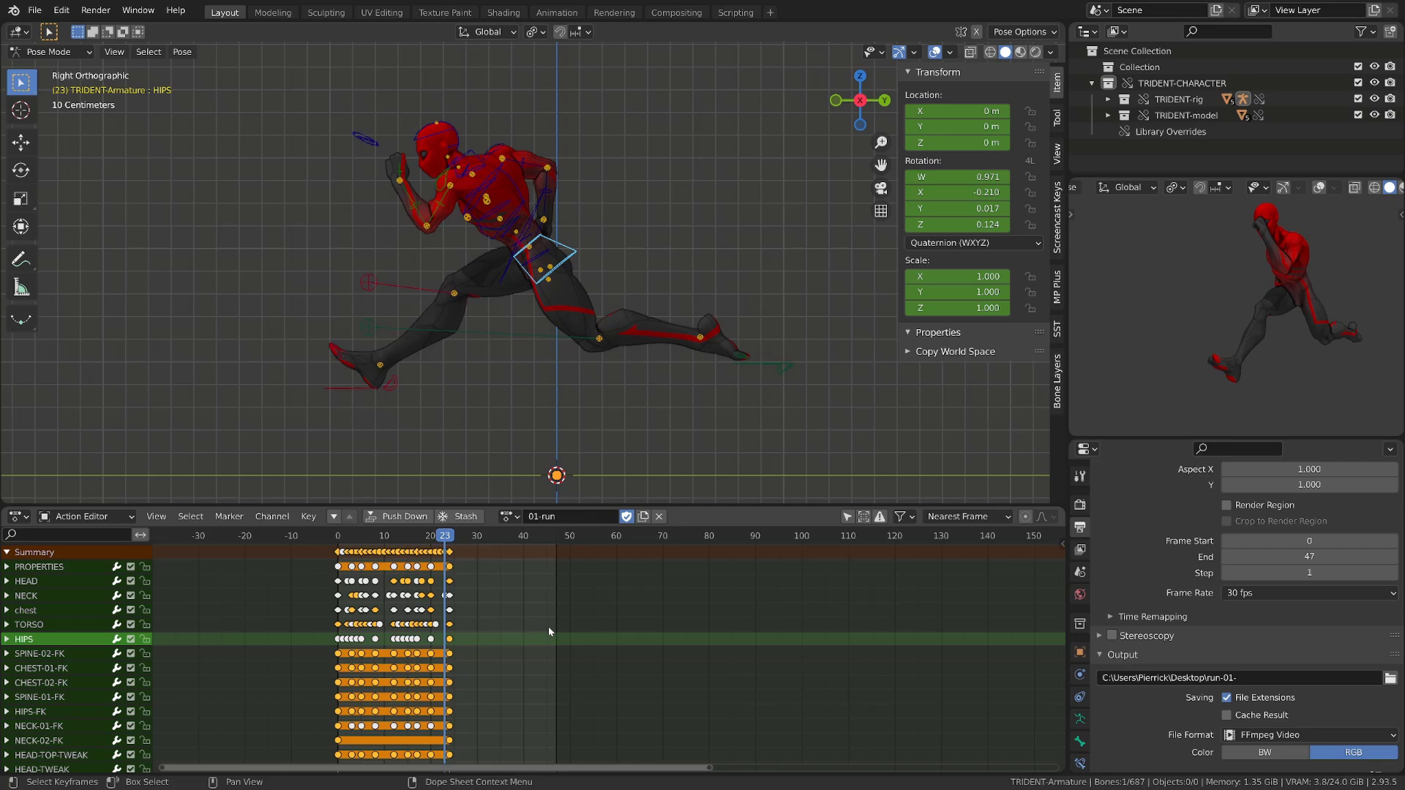
{"action": "key", "text": "ctrl+End"}
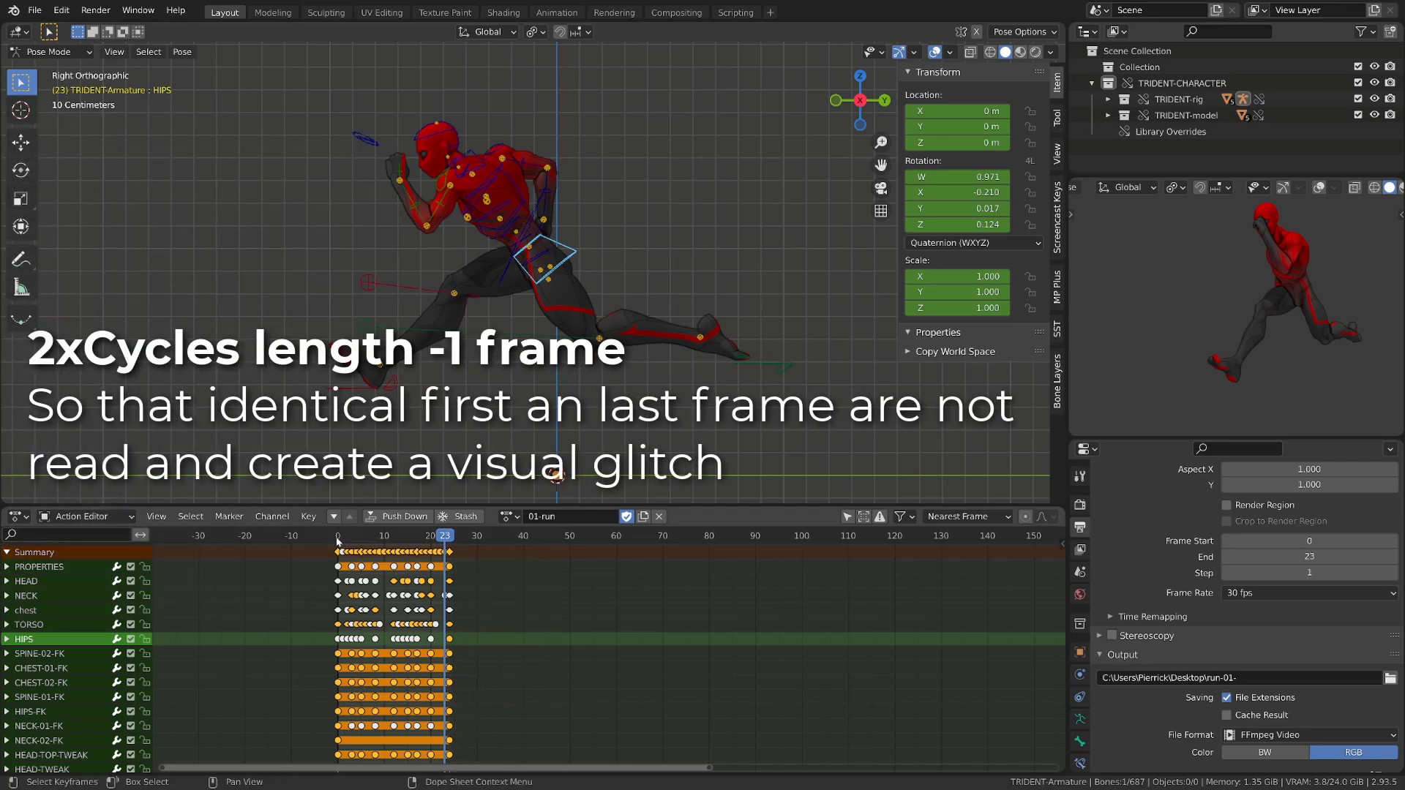
{"action": "mouse_move", "coordinate": [337, 538]}
{"action": "left_mouse_down"}
{"action": "mouse_move", "coordinate": [374, 575]}
{"action": "mouse_move", "coordinate": [554, 589]}
{"action": "left_mouse_up"}
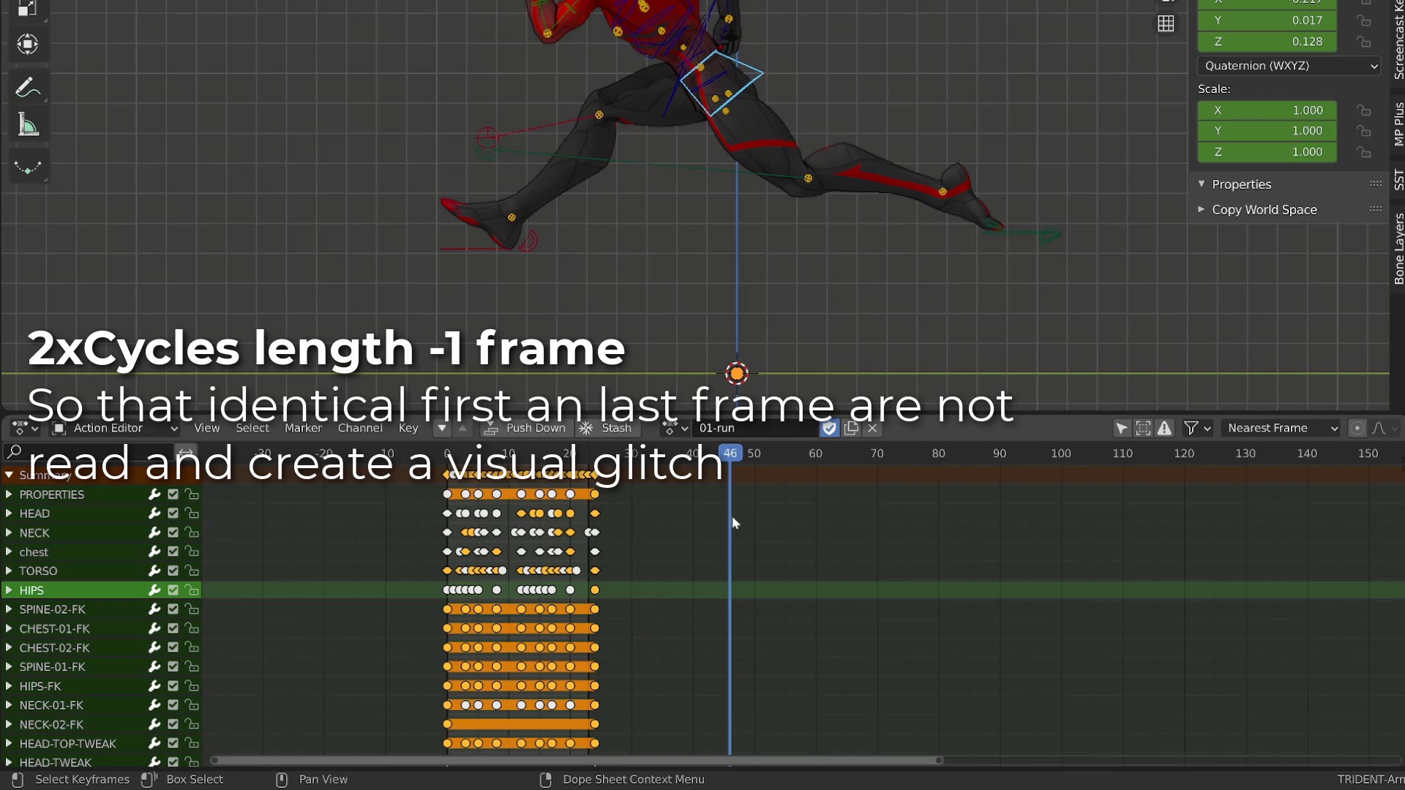
{"action": "key", "text": "Right"}
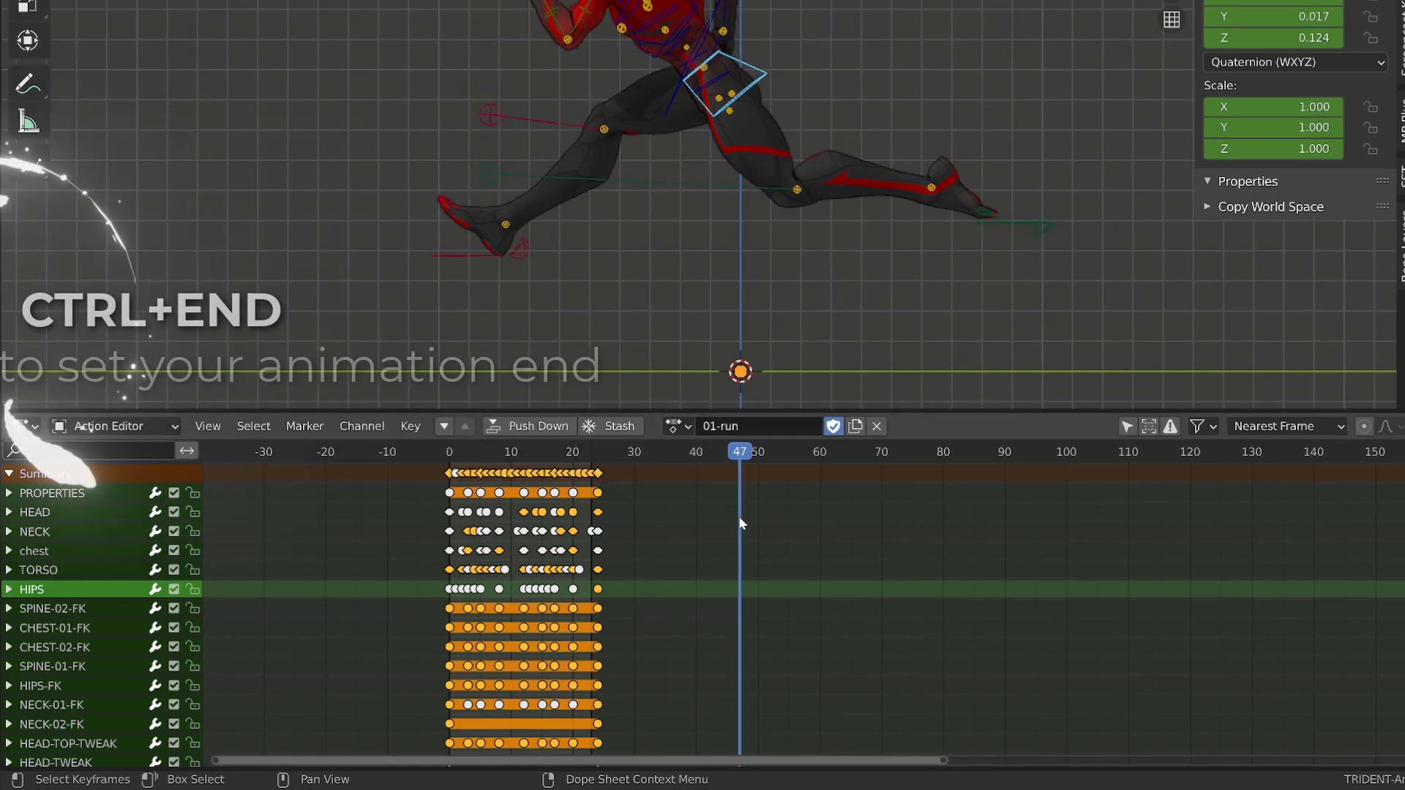
{"action": "key", "text": "ctrl+End"}
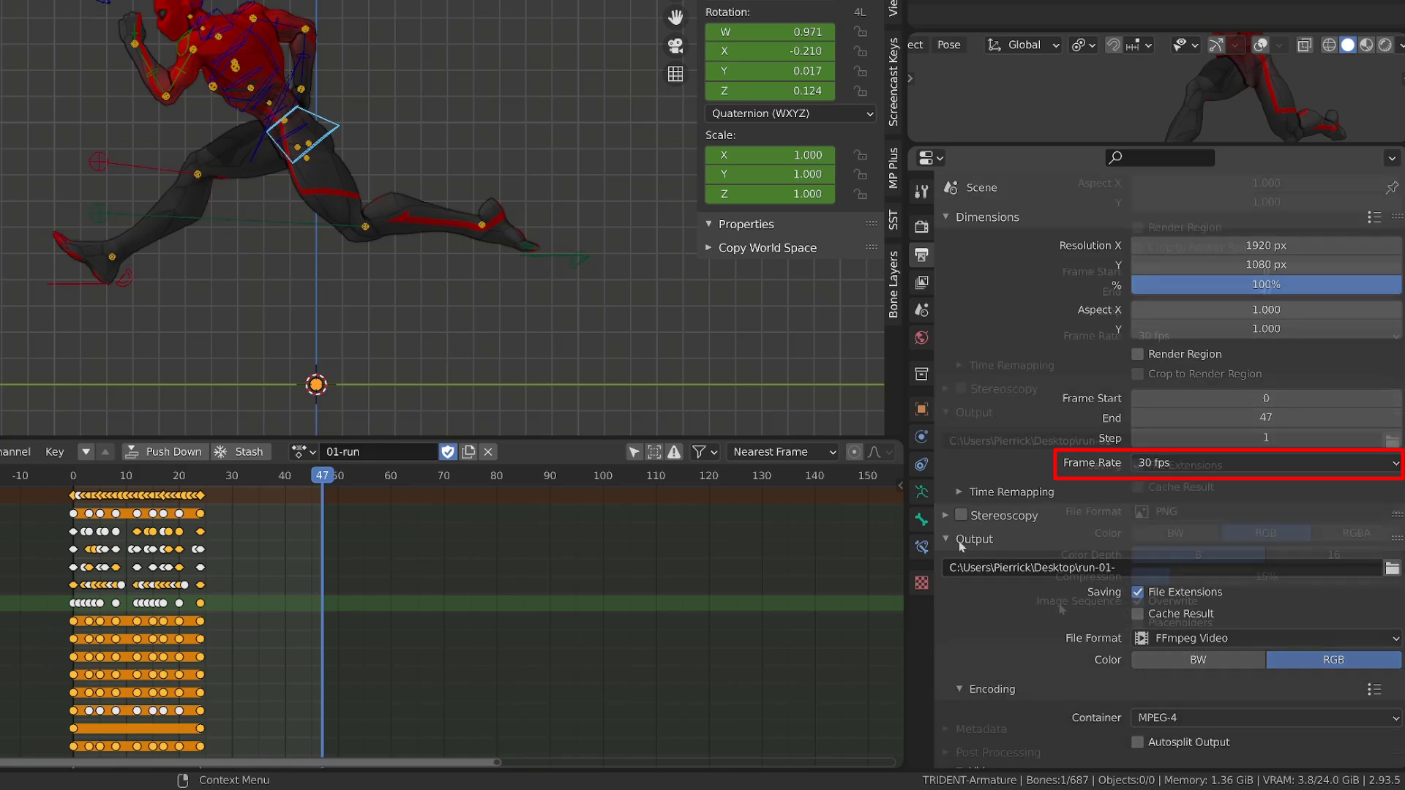
{"action": "scroll", "coordinate": [1169, 483], "scroll_direction": "down", "scroll_amount": 3}
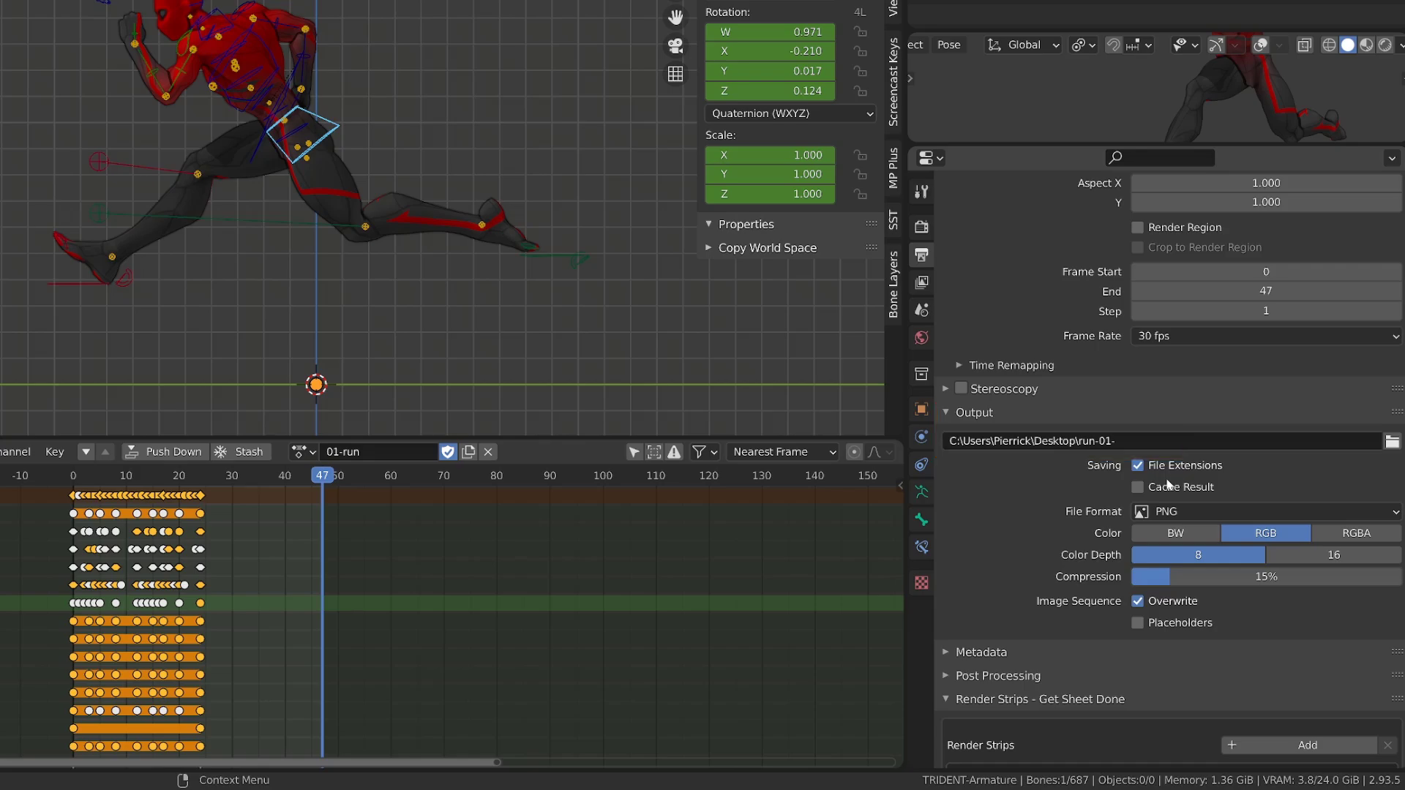
Step: Set the render output to FFmpeg Video in an MPEG-4 container
{"action": "left_click", "coordinate": [1191, 512]}
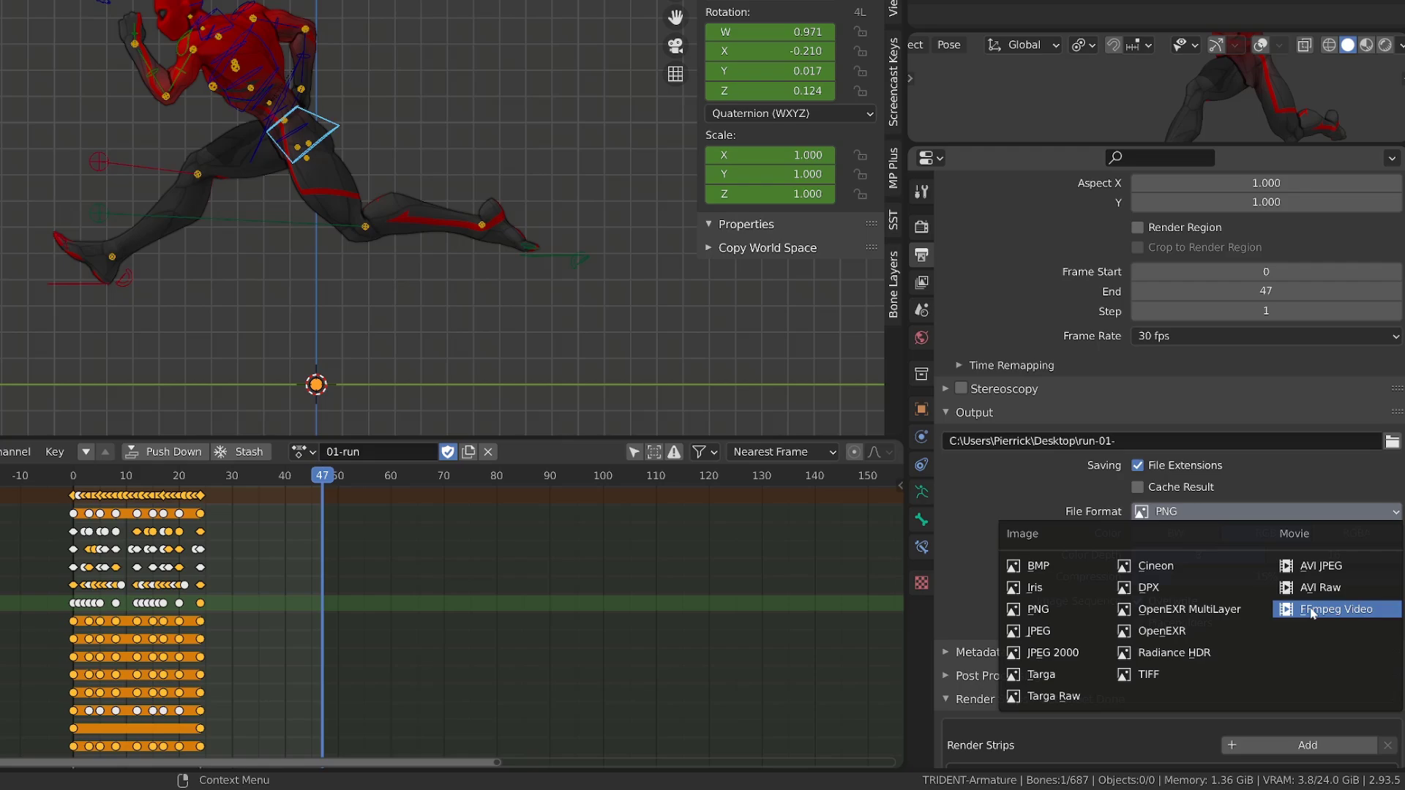
{"action": "left_click", "coordinate": [1313, 613]}
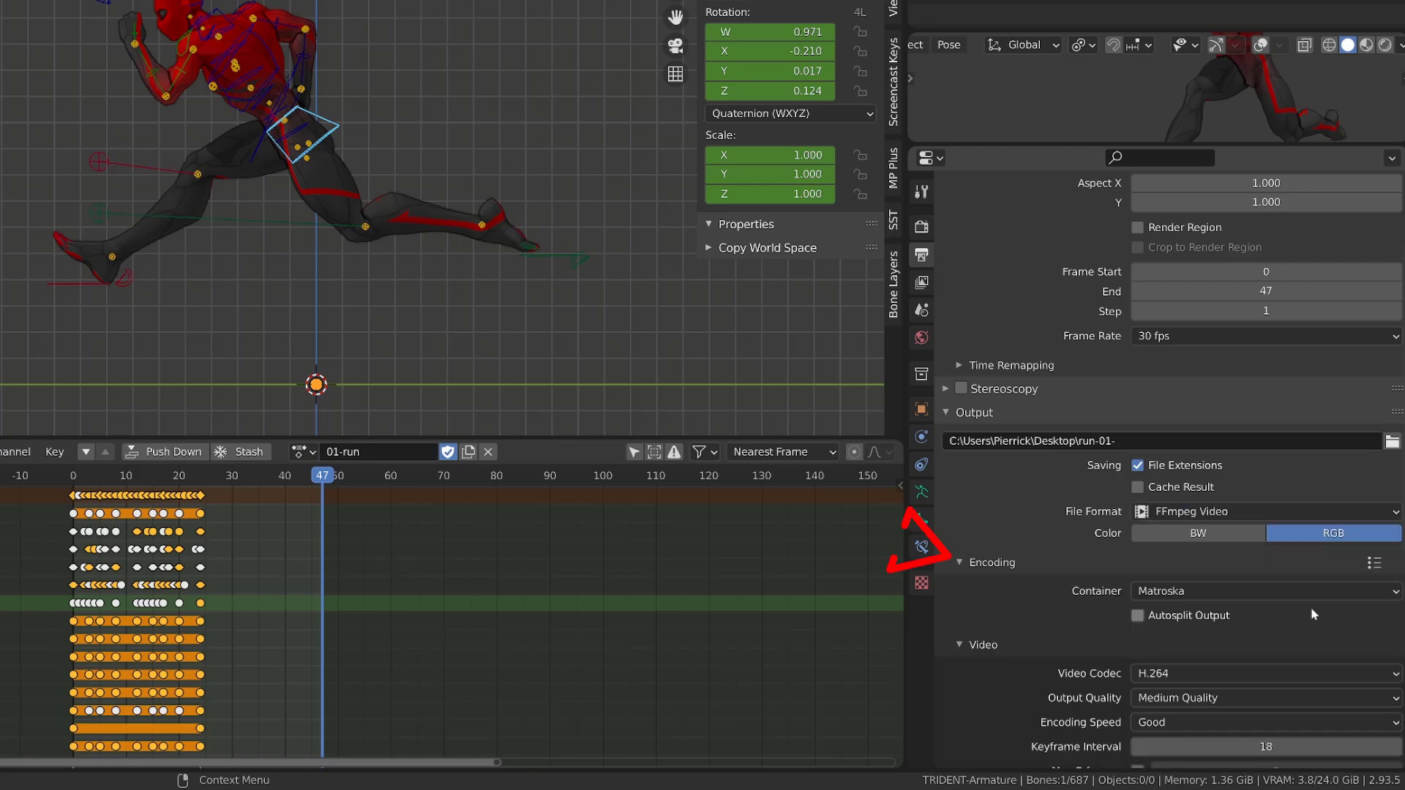
{"action": "left_click", "coordinate": [1195, 592]}
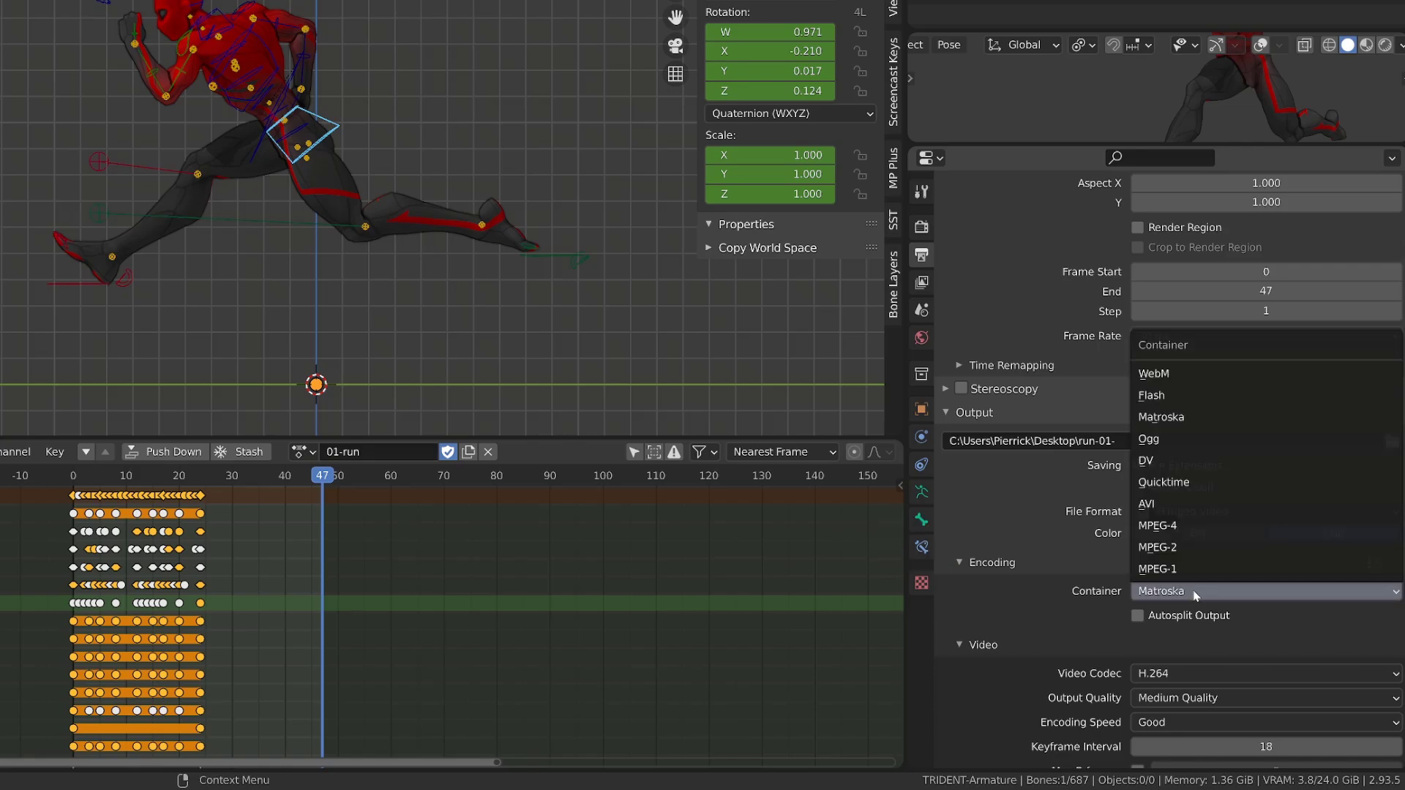
{"action": "left_click", "coordinate": [1211, 524]}
{"action": "scroll", "coordinate": [1121, 587], "scroll_direction": "down", "scroll_amount": 3}
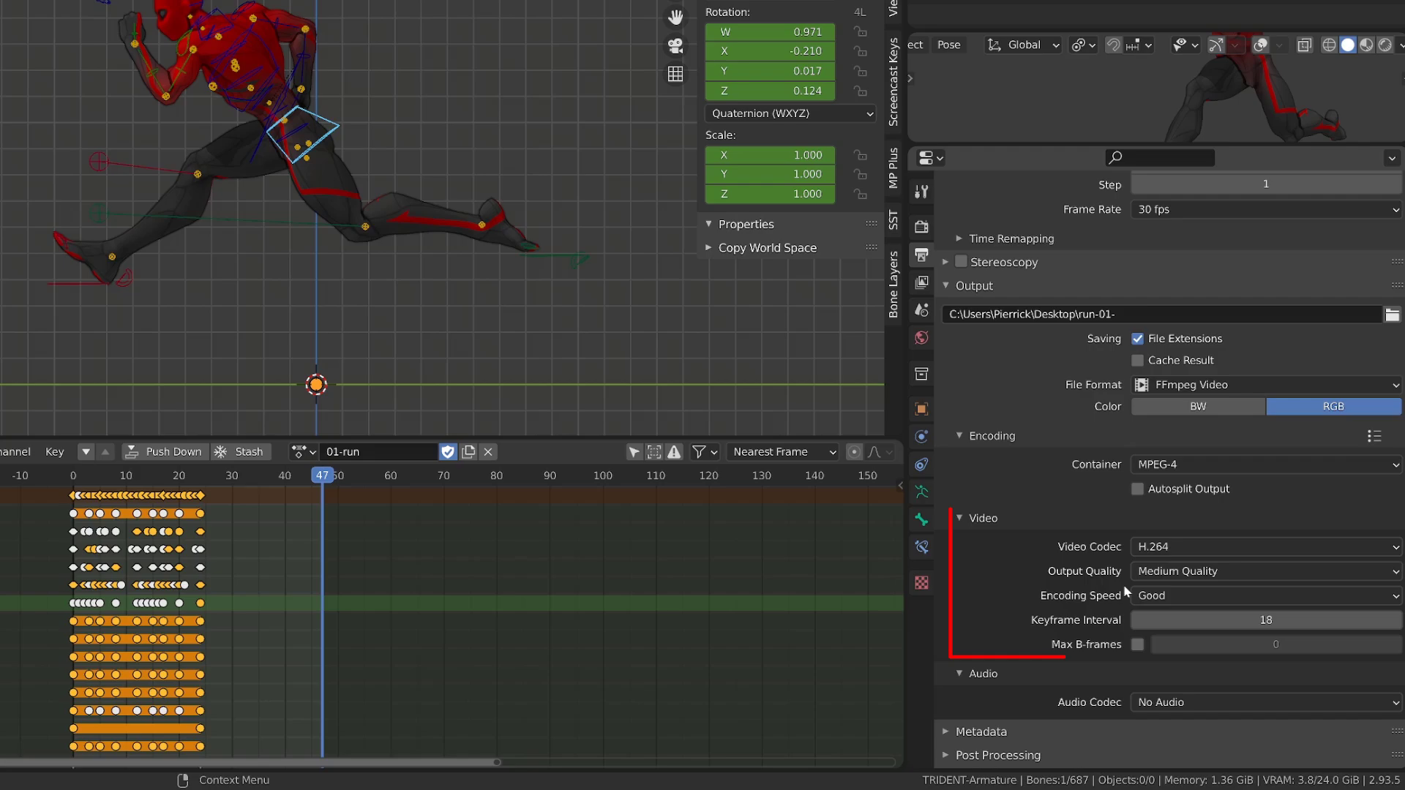
Step: Encode the video at a constant bitrate of 9000
{"action": "left_click", "coordinate": [1177, 569]}
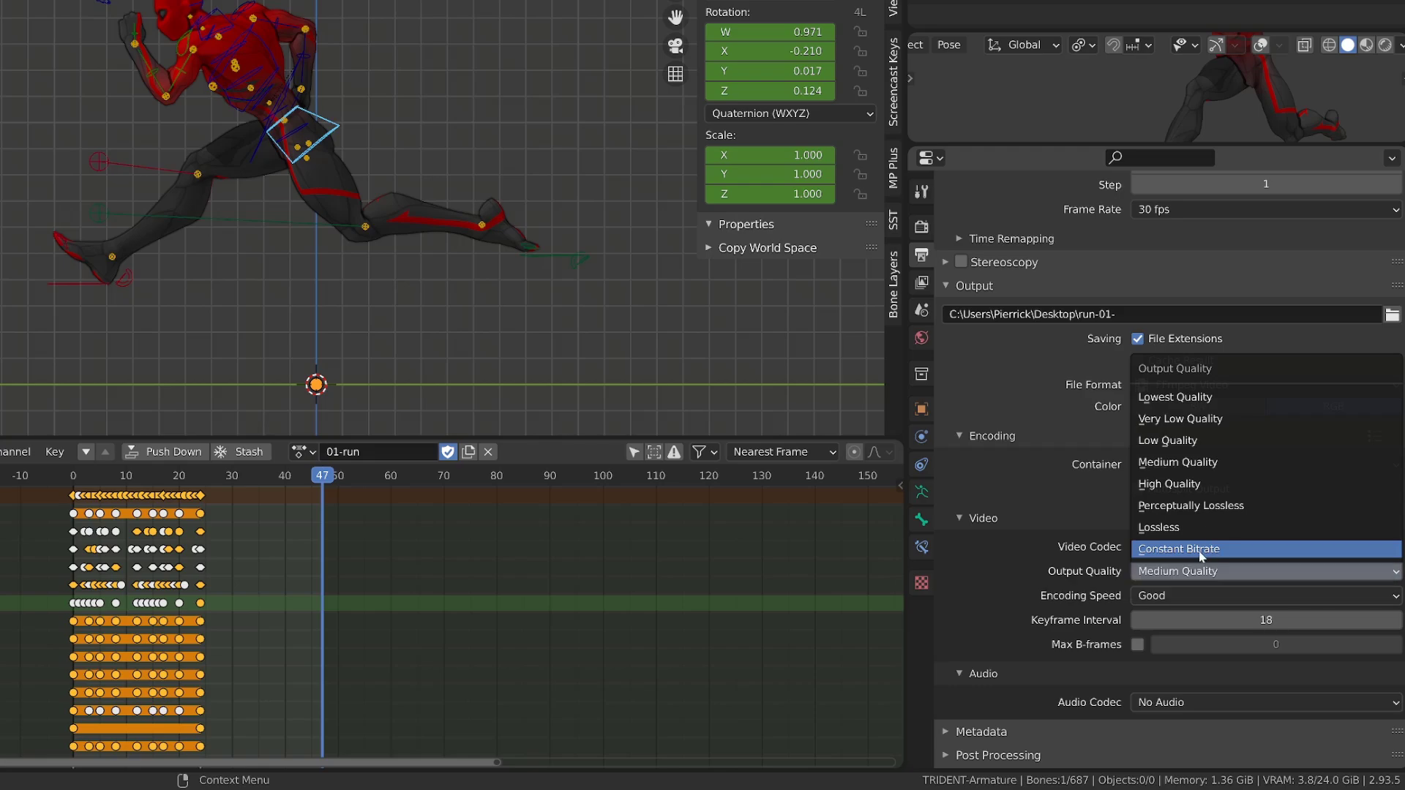
{"action": "left_click", "coordinate": [1199, 551]}
{"action": "scroll", "coordinate": [1219, 582], "scroll_direction": "down", "scroll_amount": 2}
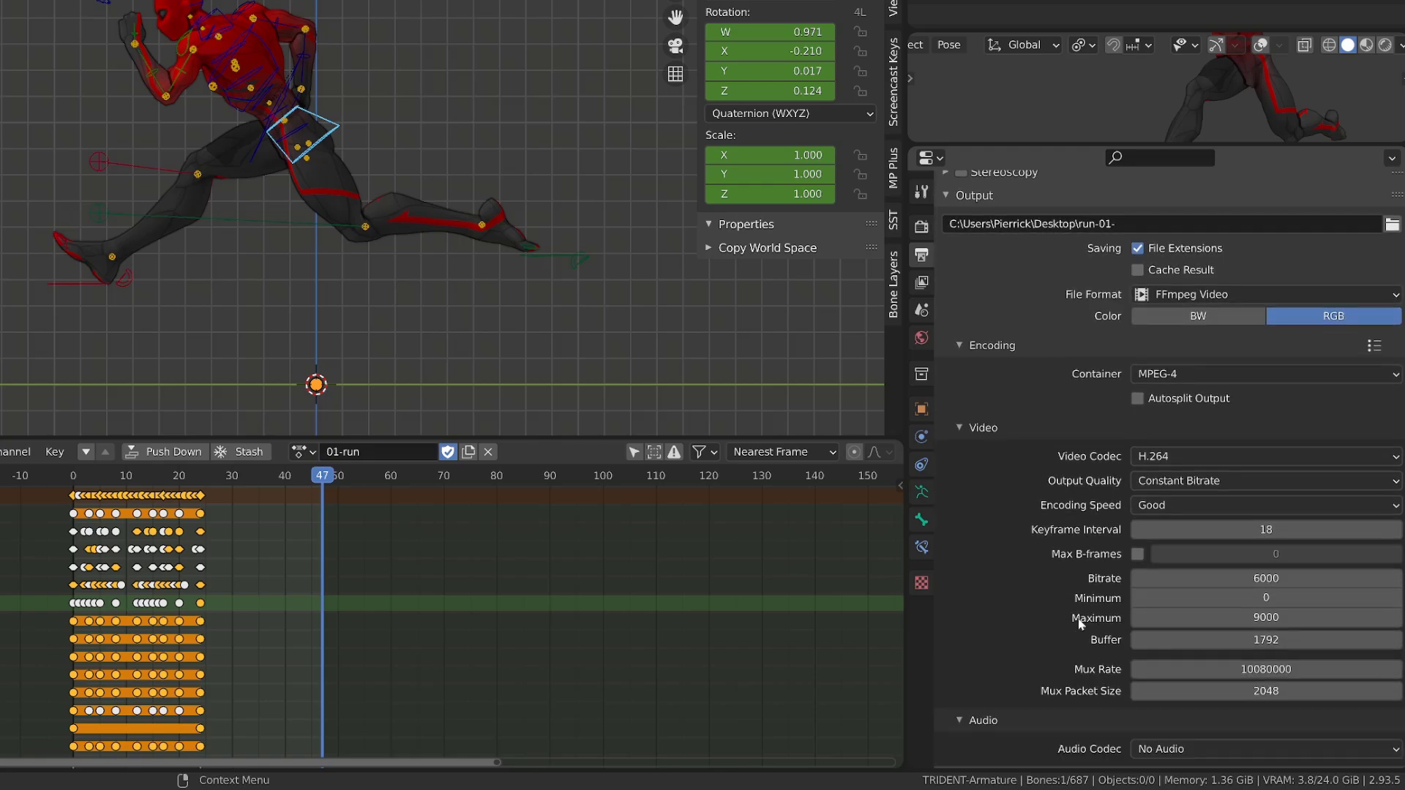
{"action": "left_click", "coordinate": [1233, 577]}
{"action": "type", "text": "9000"}
{"action": "key", "text": "Return"}
{"action": "scroll", "coordinate": [1218, 582], "scroll_direction": "up", "scroll_amount": 3}
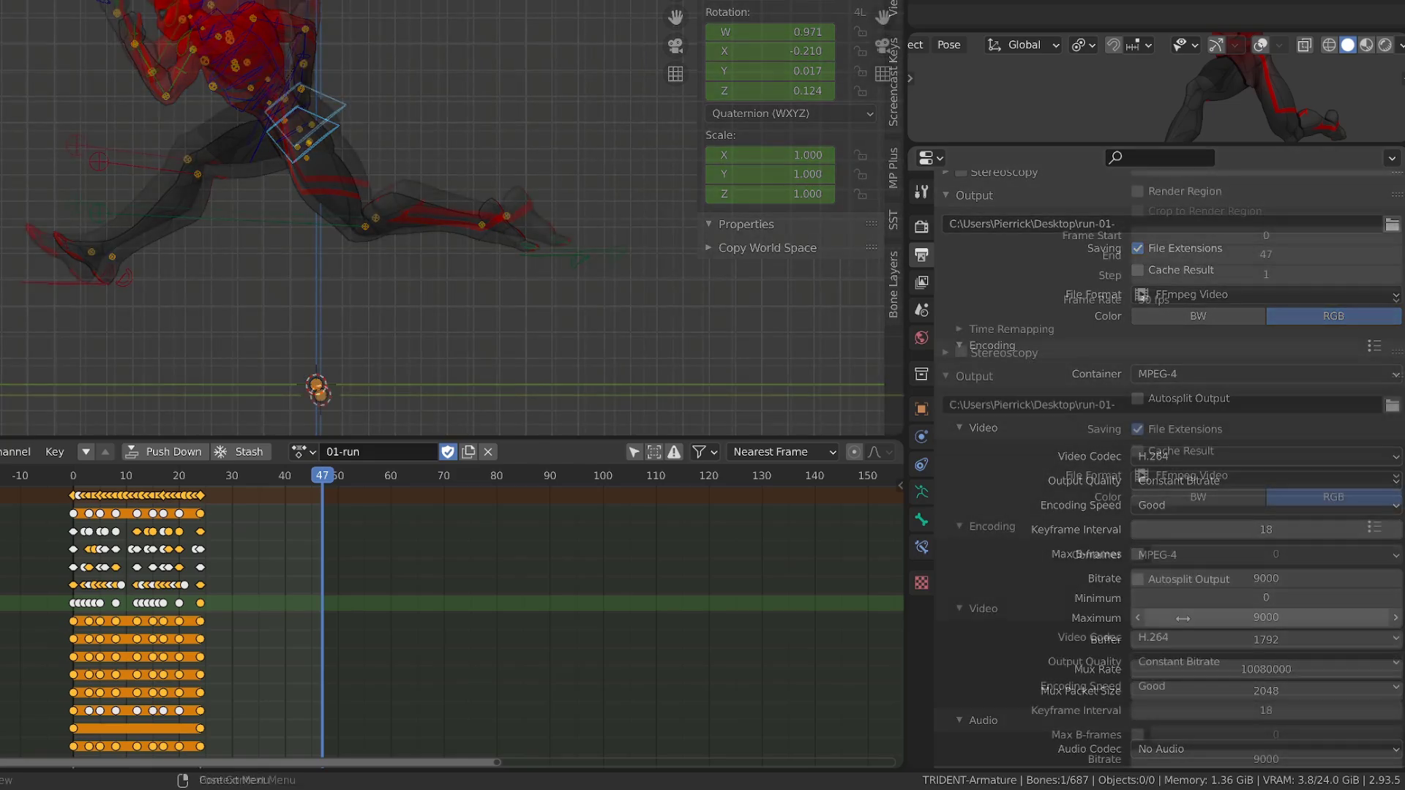
{"action": "scroll", "coordinate": [1218, 582], "scroll_direction": "up", "scroll_amount": 2}
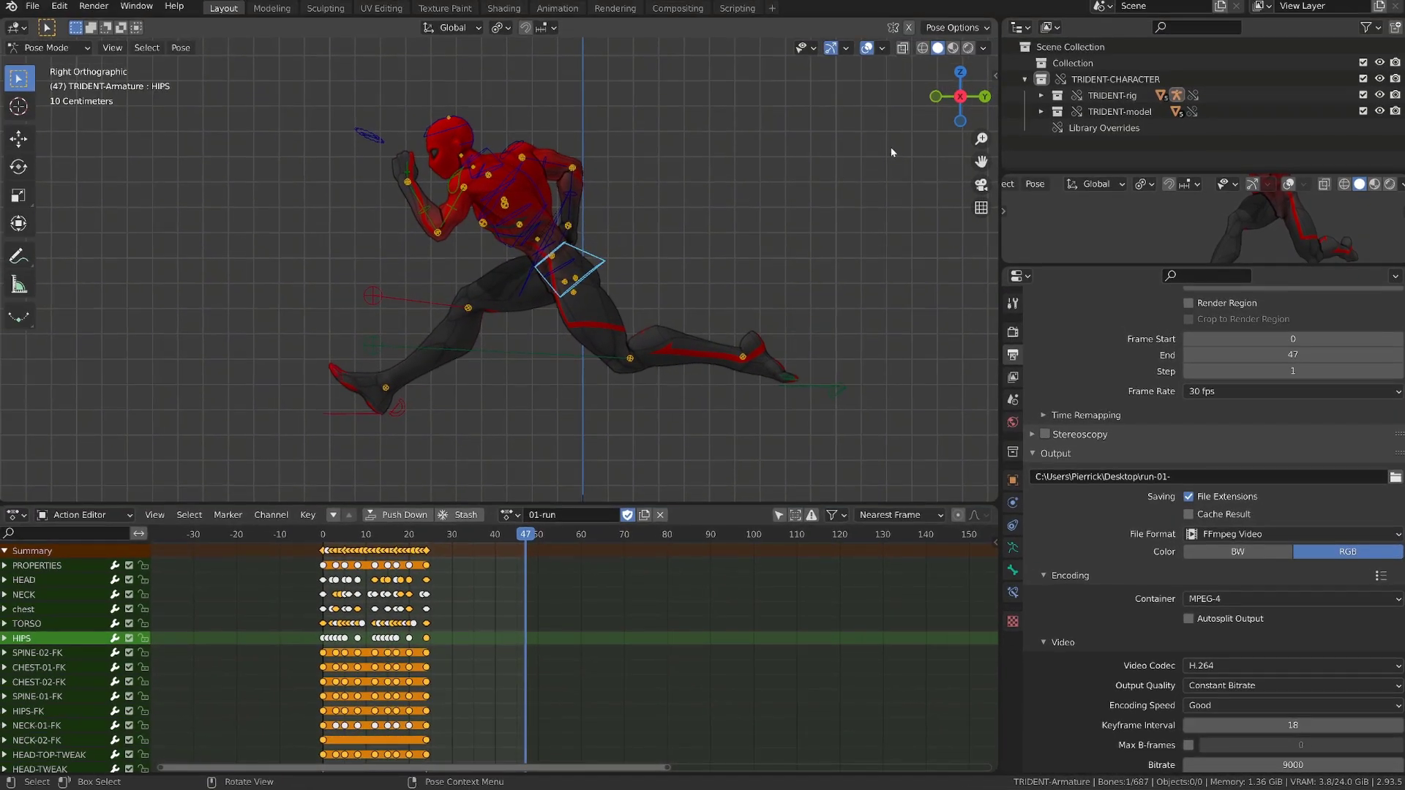
Step: Hide viewport overlays, render the animation from the viewport, and return to the 3D view
{"action": "left_click", "coordinate": [867, 49]}
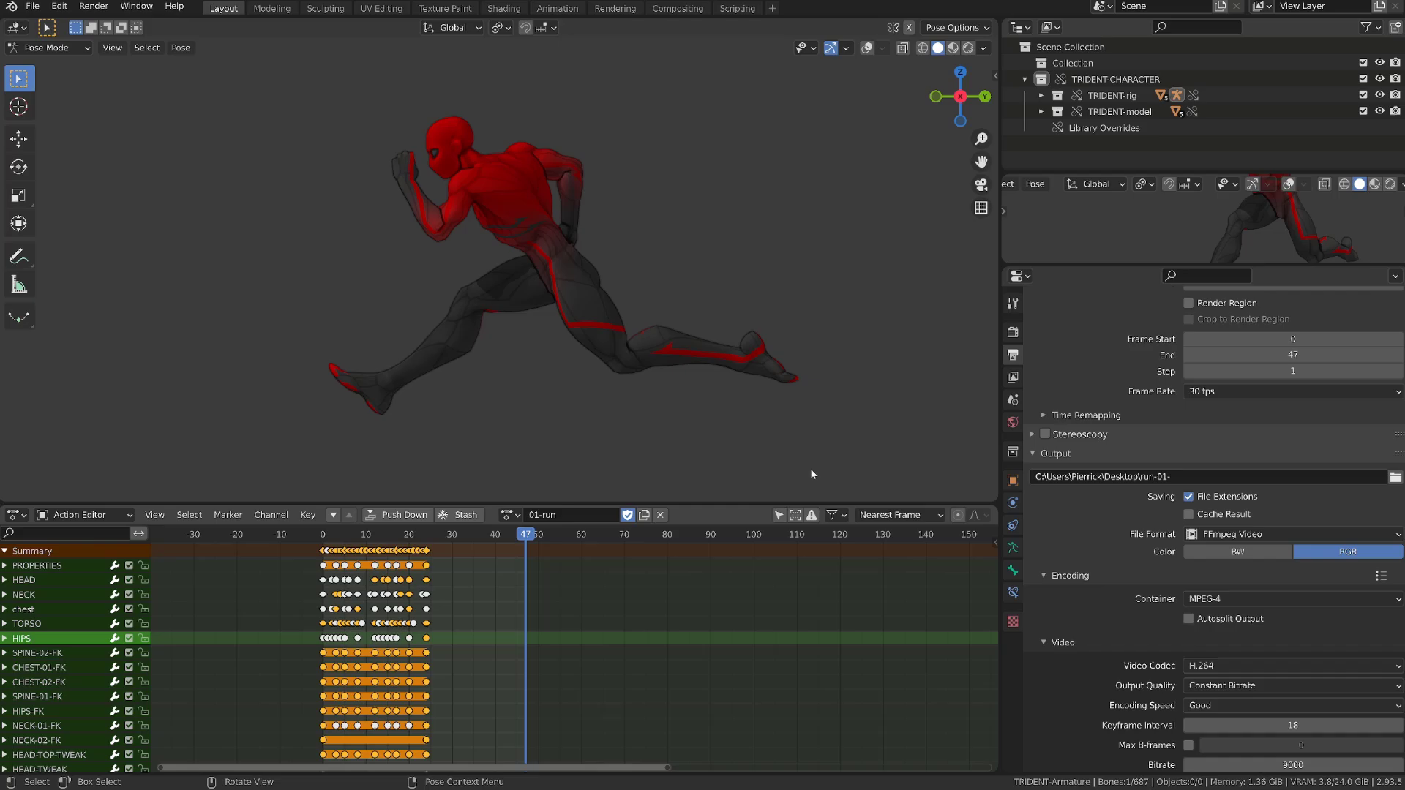
{"action": "left_click", "coordinate": [115, 48]}
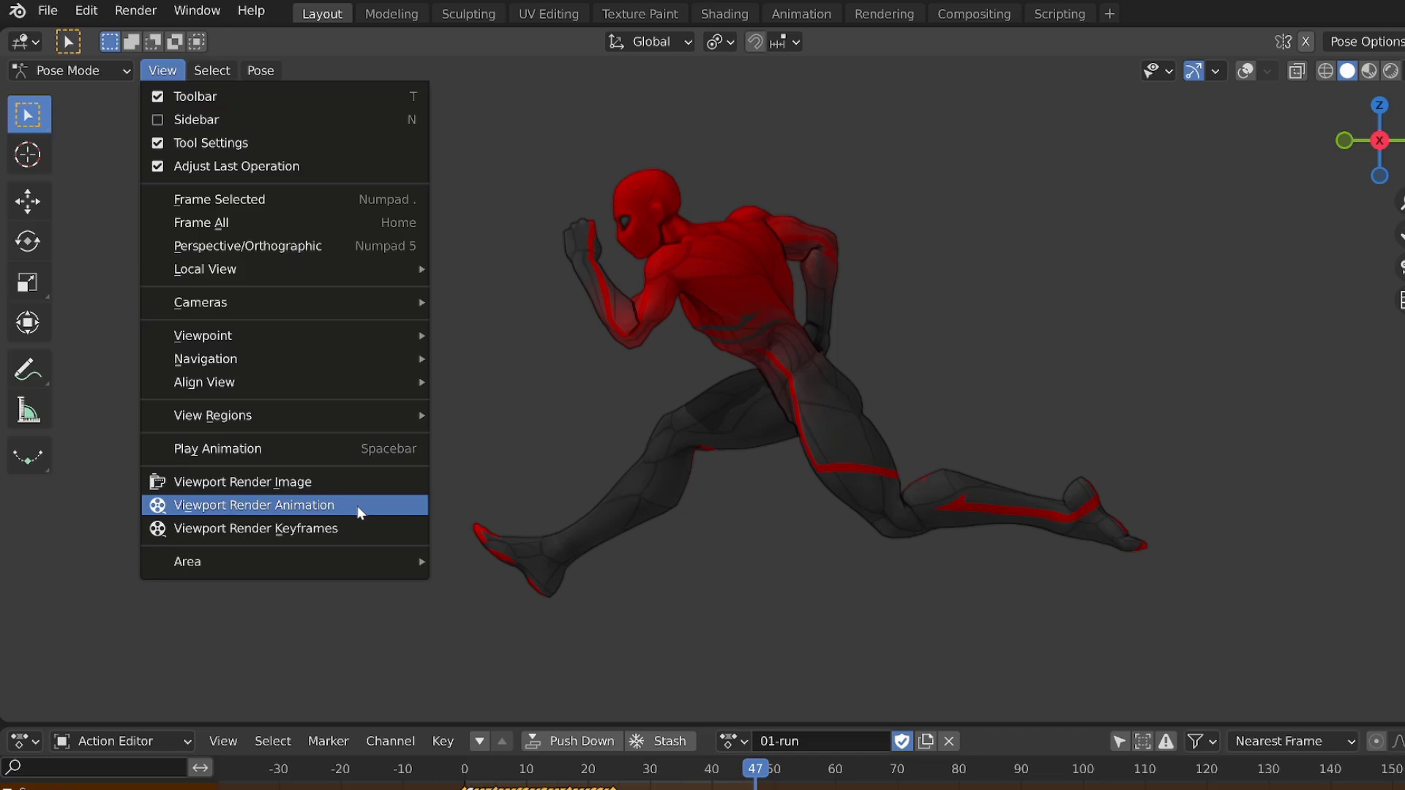
{"action": "left_click", "coordinate": [357, 506]}
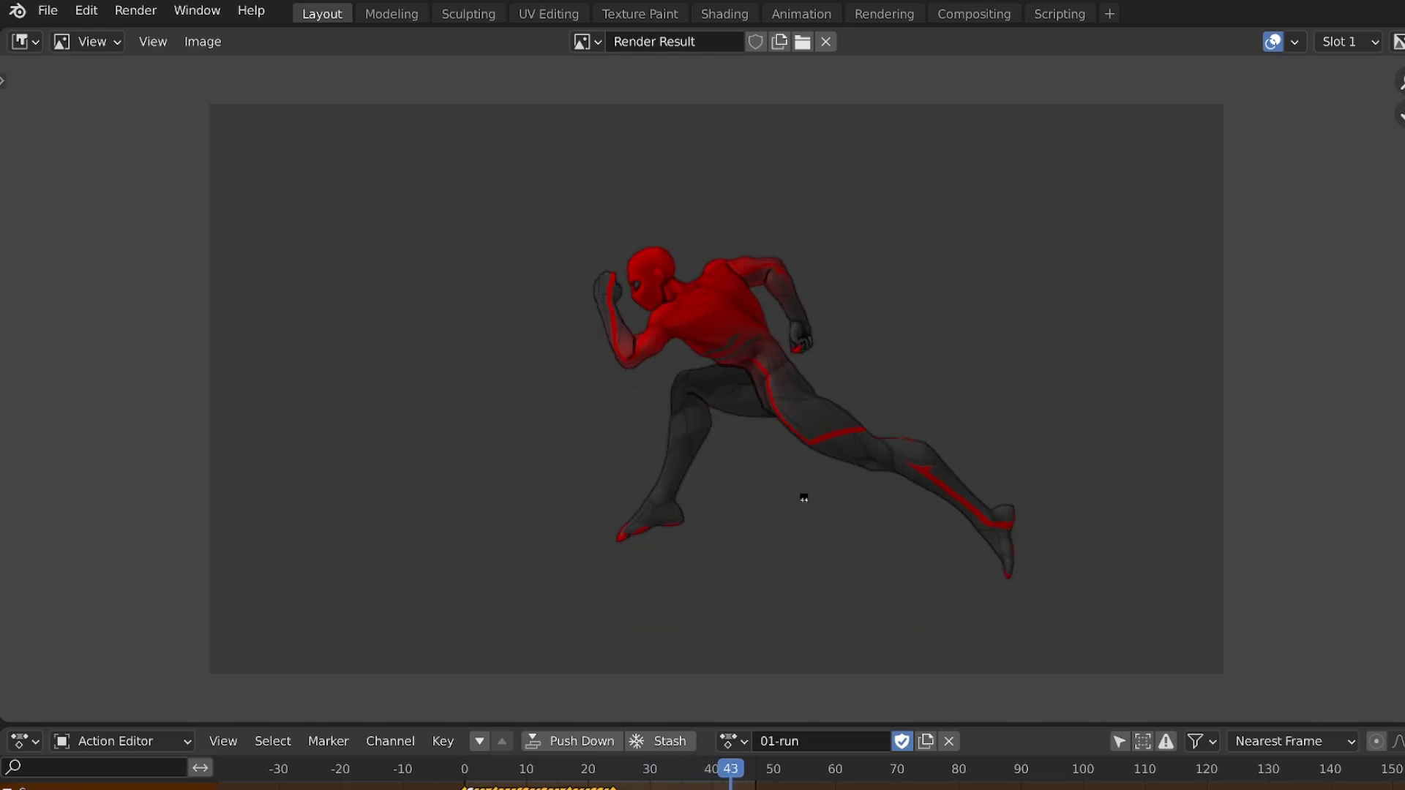
{"action": "left_click", "coordinate": [22, 41]}
{"action": "left_click", "coordinate": [78, 105]}
{"action": "scroll", "coordinate": [751, 264], "scroll_direction": "down", "scroll_amount": 4}
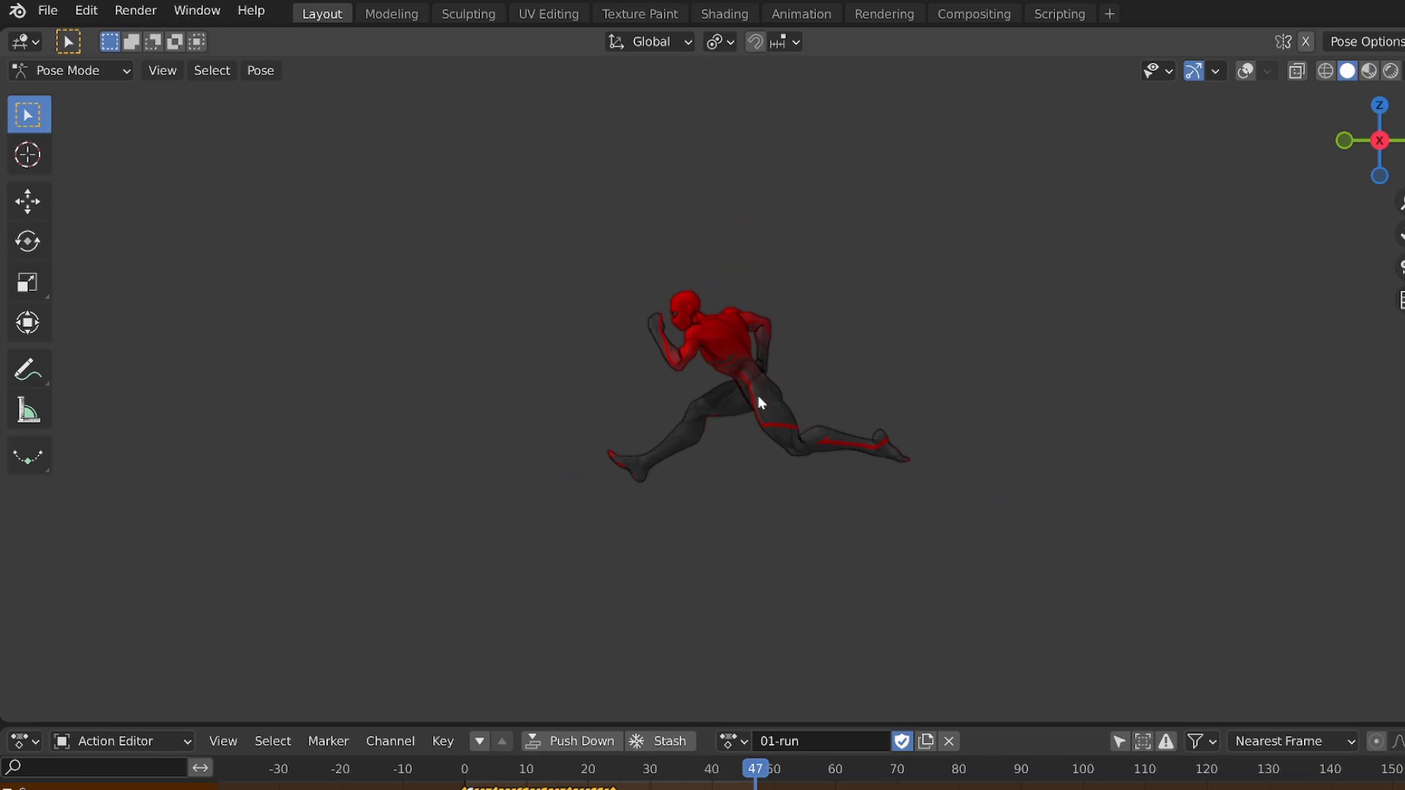
Step: Render single viewport stills of the character to test the framing
{"action": "left_click", "coordinate": [163, 73]}
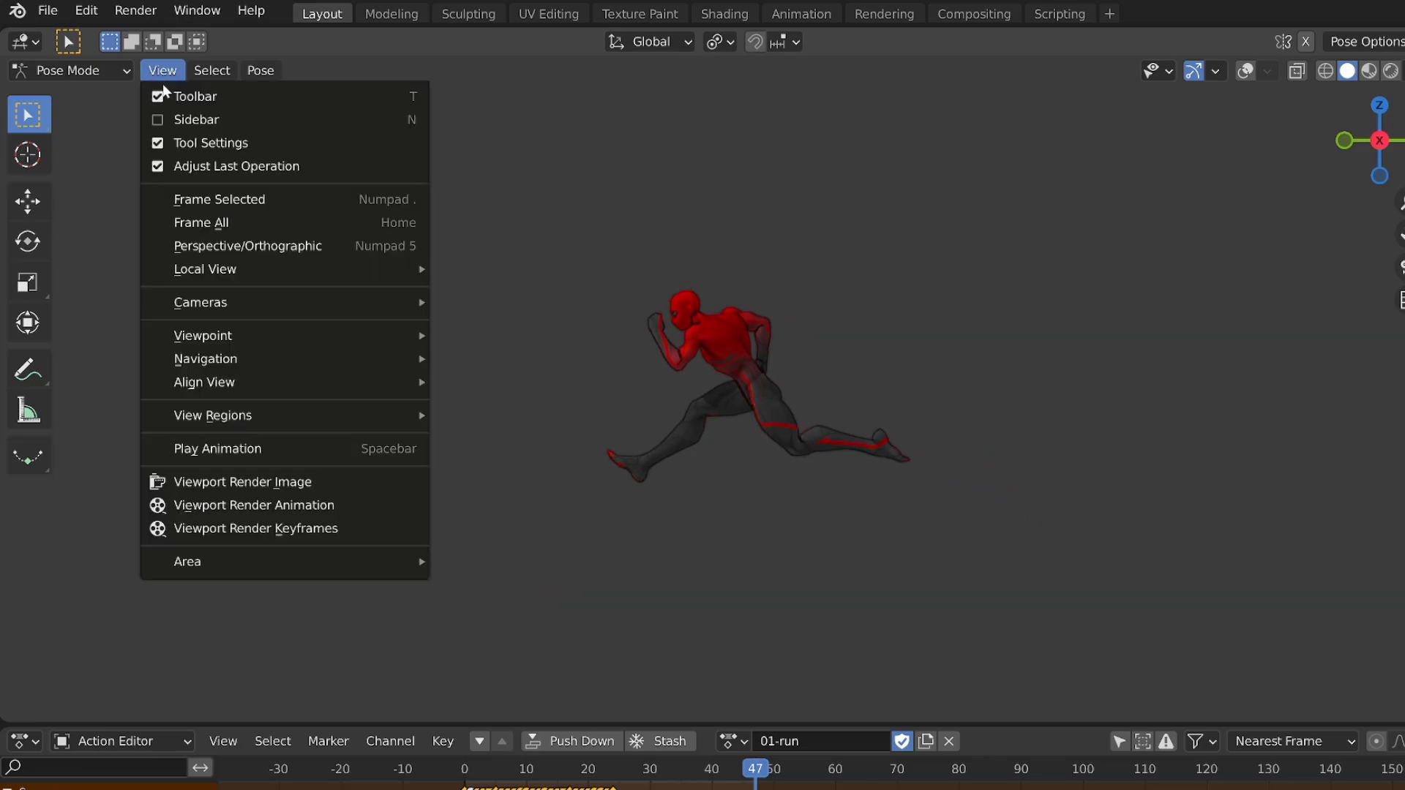
{"action": "left_click", "coordinate": [260, 483]}
{"action": "left_click", "coordinate": [27, 42]}
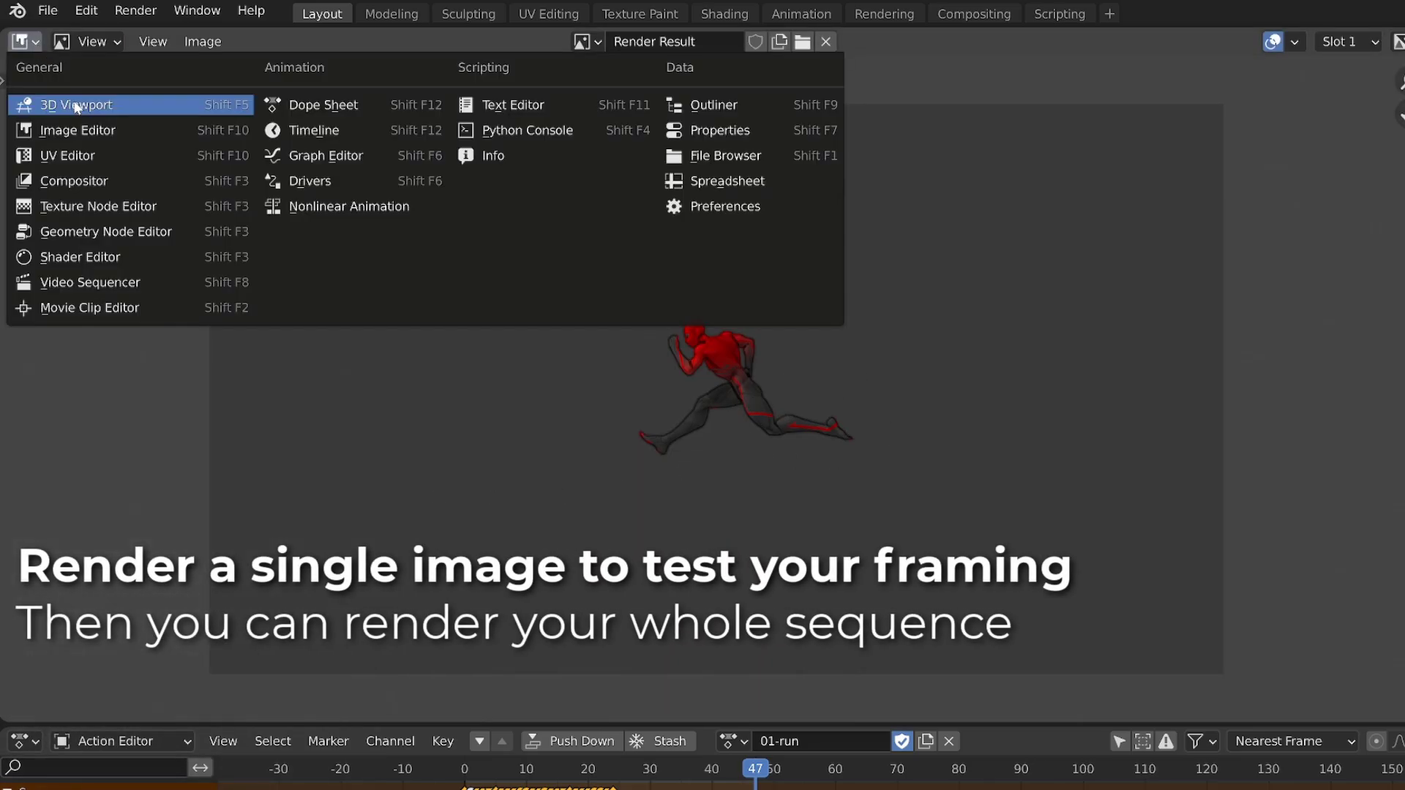
{"action": "left_click", "coordinate": [76, 105]}
{"action": "scroll", "coordinate": [706, 421], "scroll_direction": "up", "scroll_amount": 5}
{"action": "scroll", "coordinate": [703, 418], "scroll_direction": "up", "scroll_amount": 1}
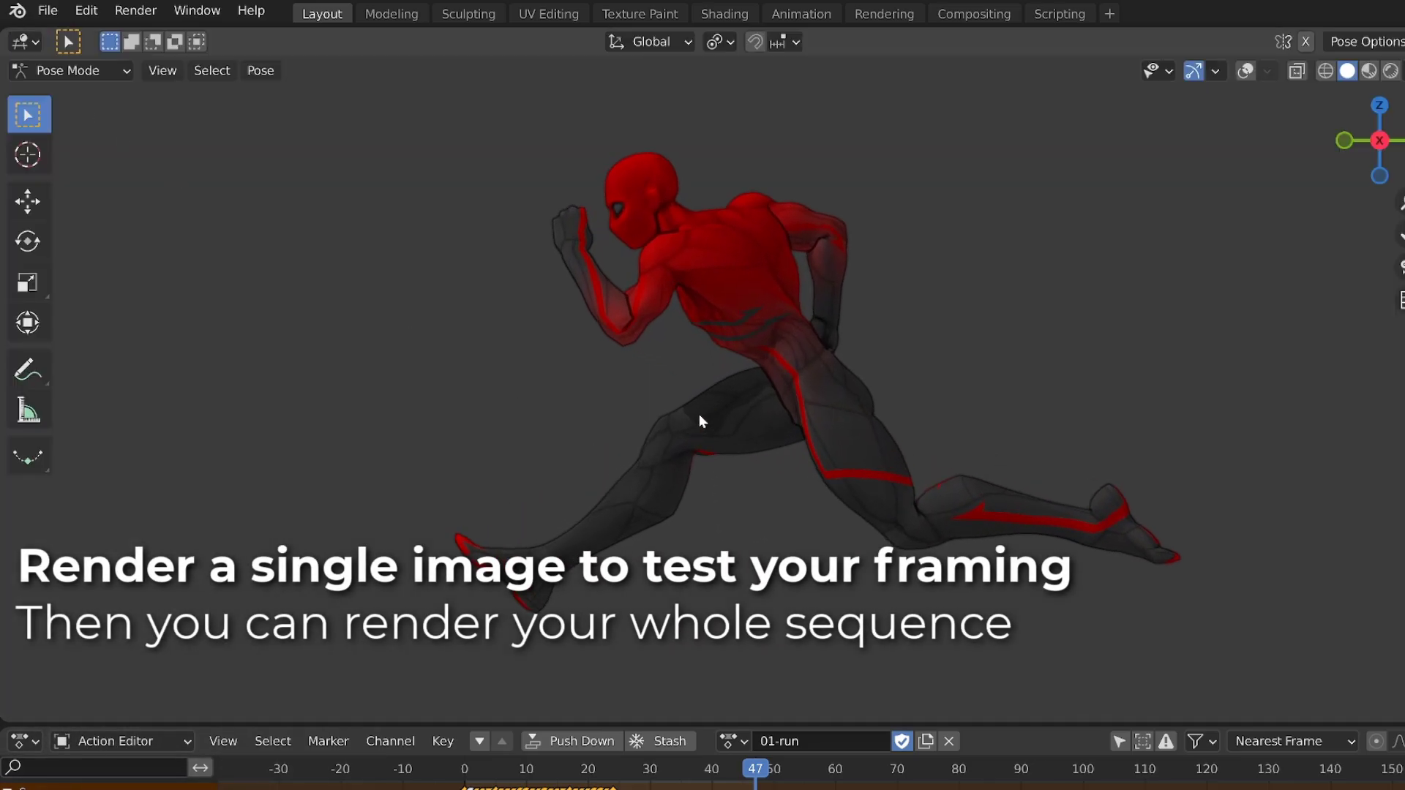
{"action": "left_click", "coordinate": [173, 72]}
{"action": "left_click", "coordinate": [236, 483]}
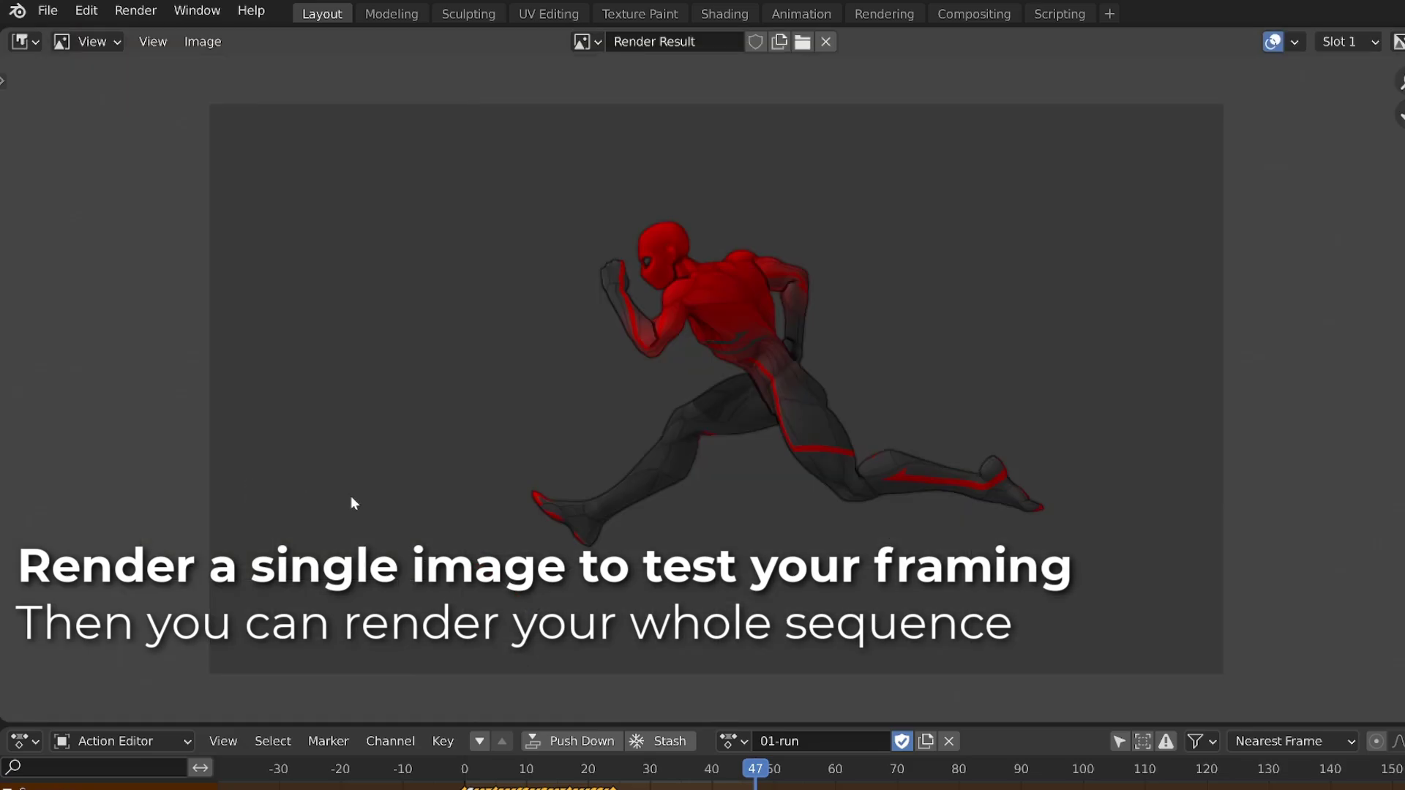
Step: Return to the 3D view and render the run animation as a viewport playblast
{"action": "left_click", "coordinate": [27, 42]}
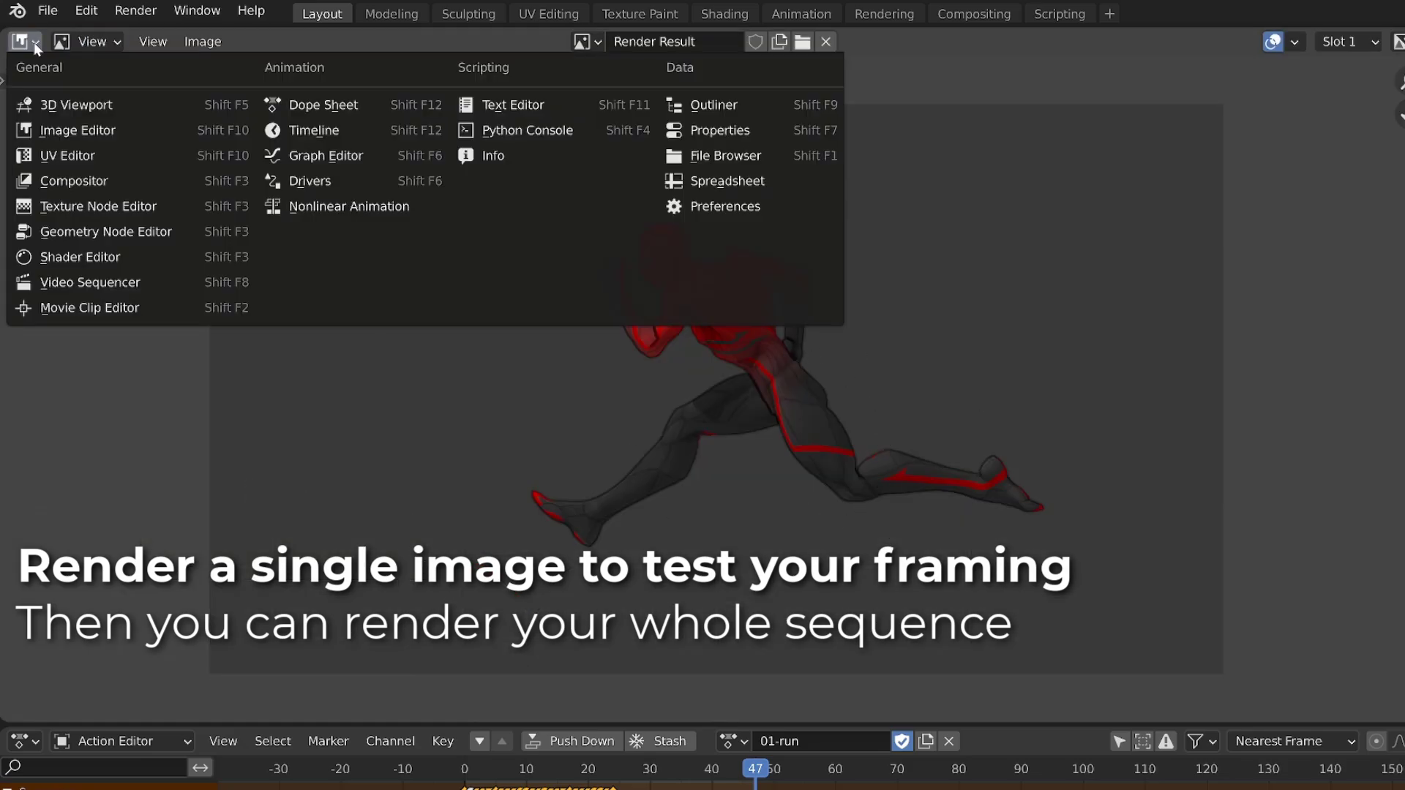
{"action": "left_click", "coordinate": [31, 46]}
{"action": "left_click", "coordinate": [55, 104]}
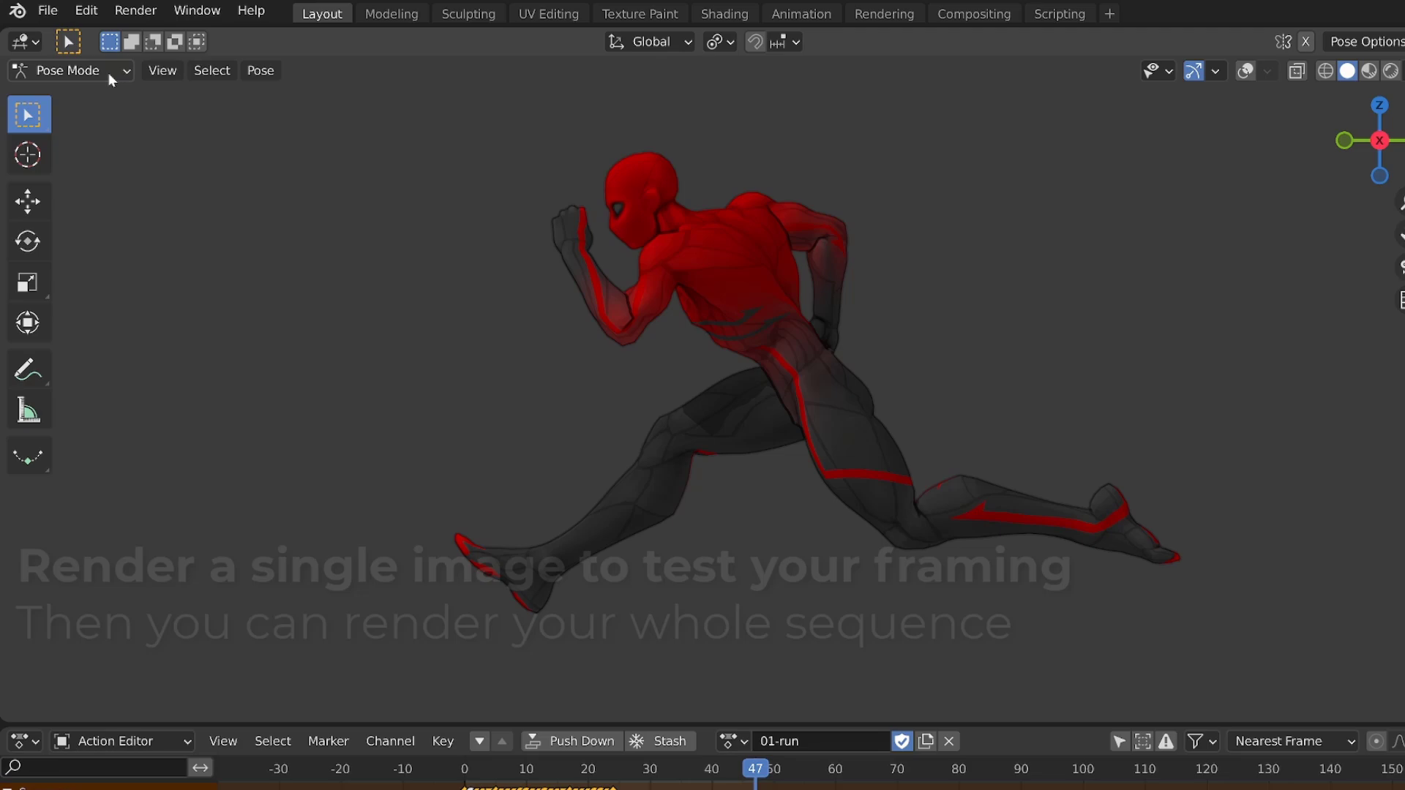
{"action": "left_click", "coordinate": [161, 73]}
{"action": "left_click", "coordinate": [298, 514]}
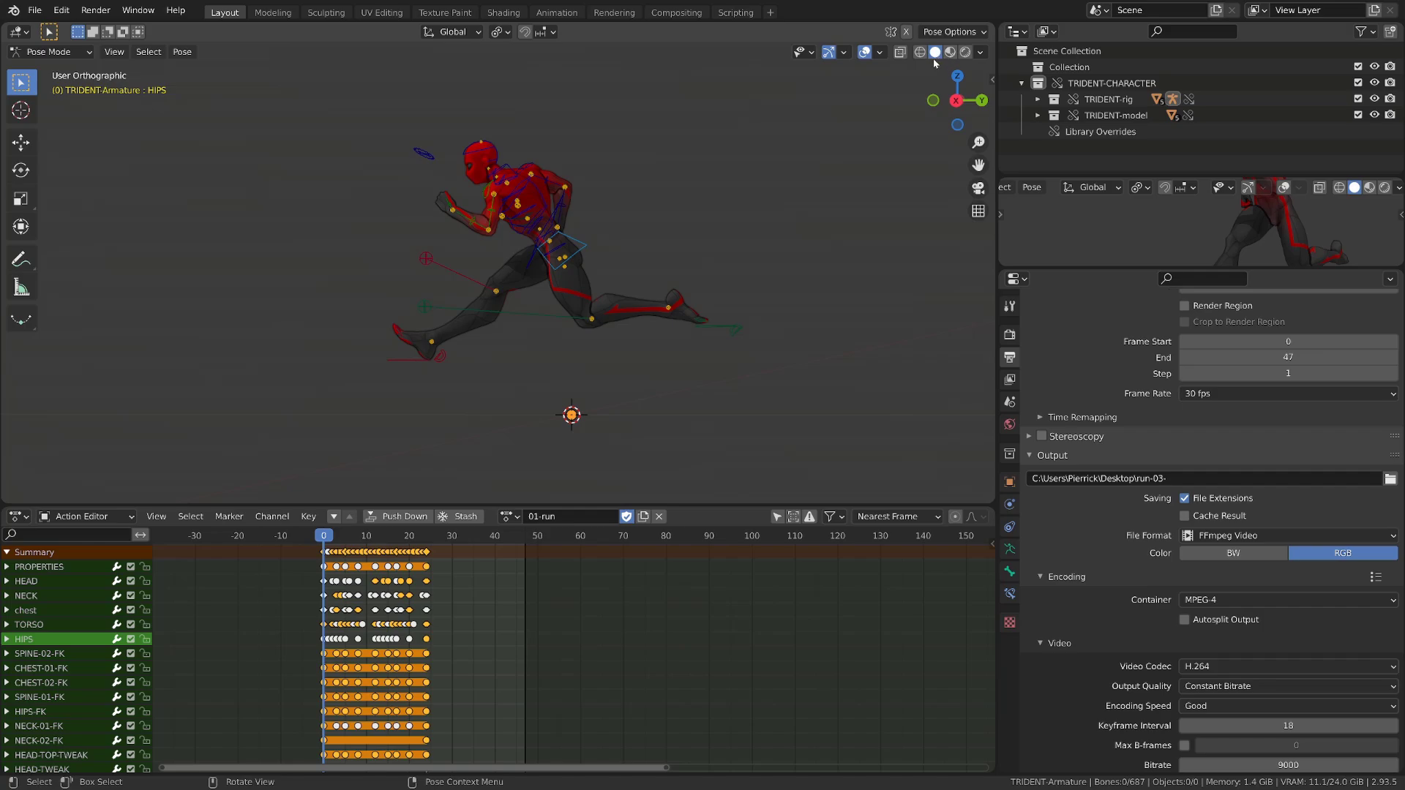
Step: Use Material Preview shading without overlays and render the first playblast as run-01
{"action": "left_click", "coordinate": [950, 52]}
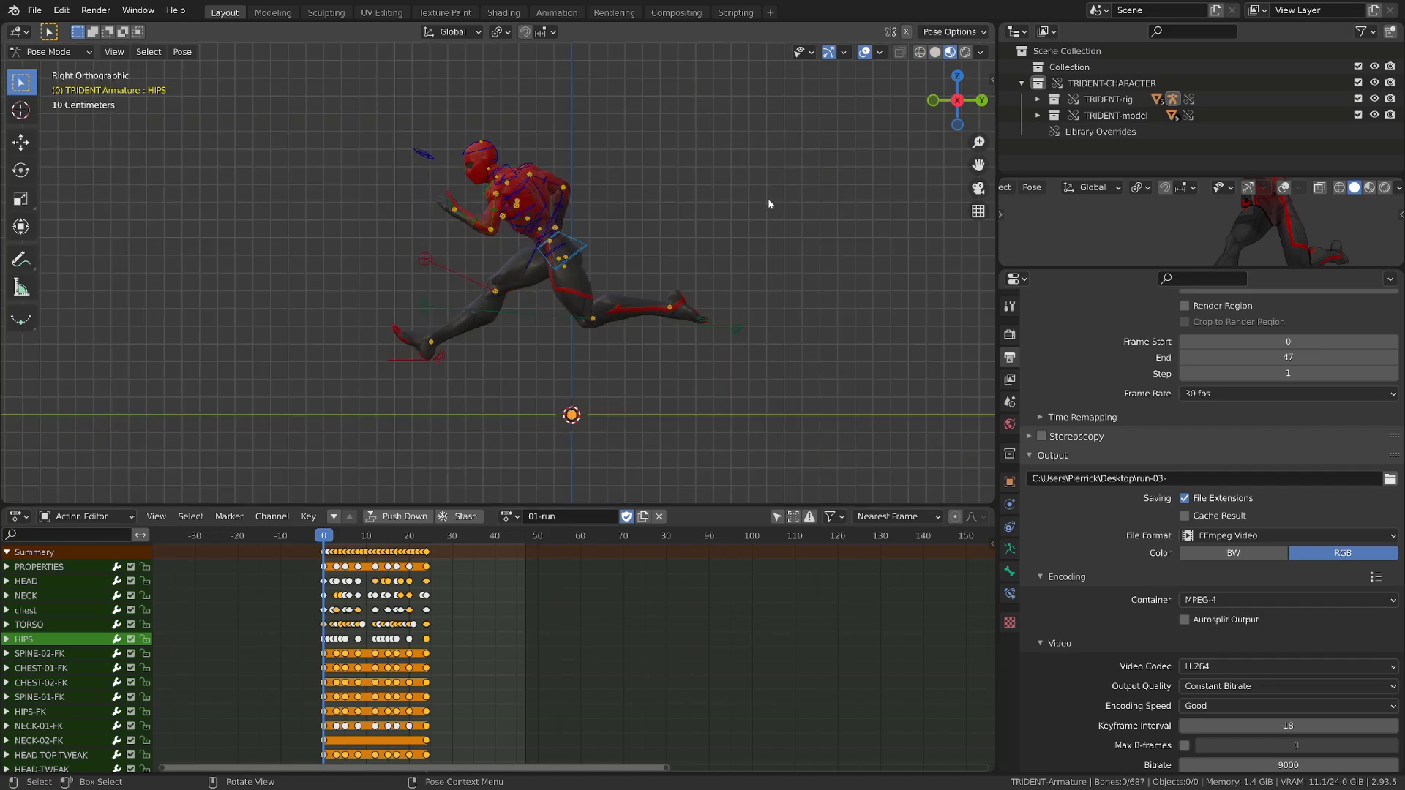
{"action": "key", "text": "shift+alt+z"}
{"action": "scroll", "coordinate": [572, 354], "scroll_direction": "up", "scroll_amount": 2}
{"action": "scroll", "coordinate": [572, 354], "scroll_direction": "up", "scroll_amount": 2}
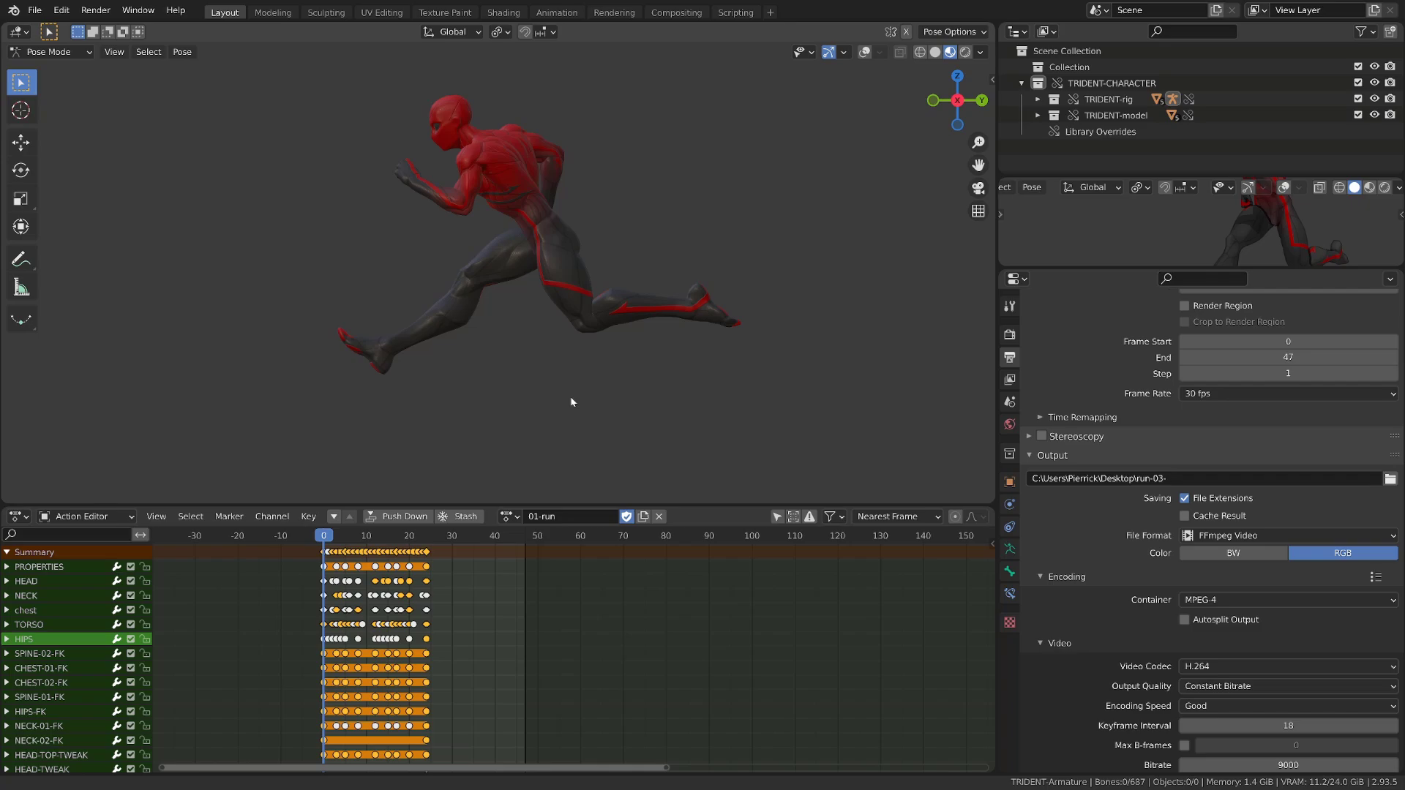
{"action": "left_click", "coordinate": [113, 52]}
{"action": "left_click", "coordinate": [288, 336]}
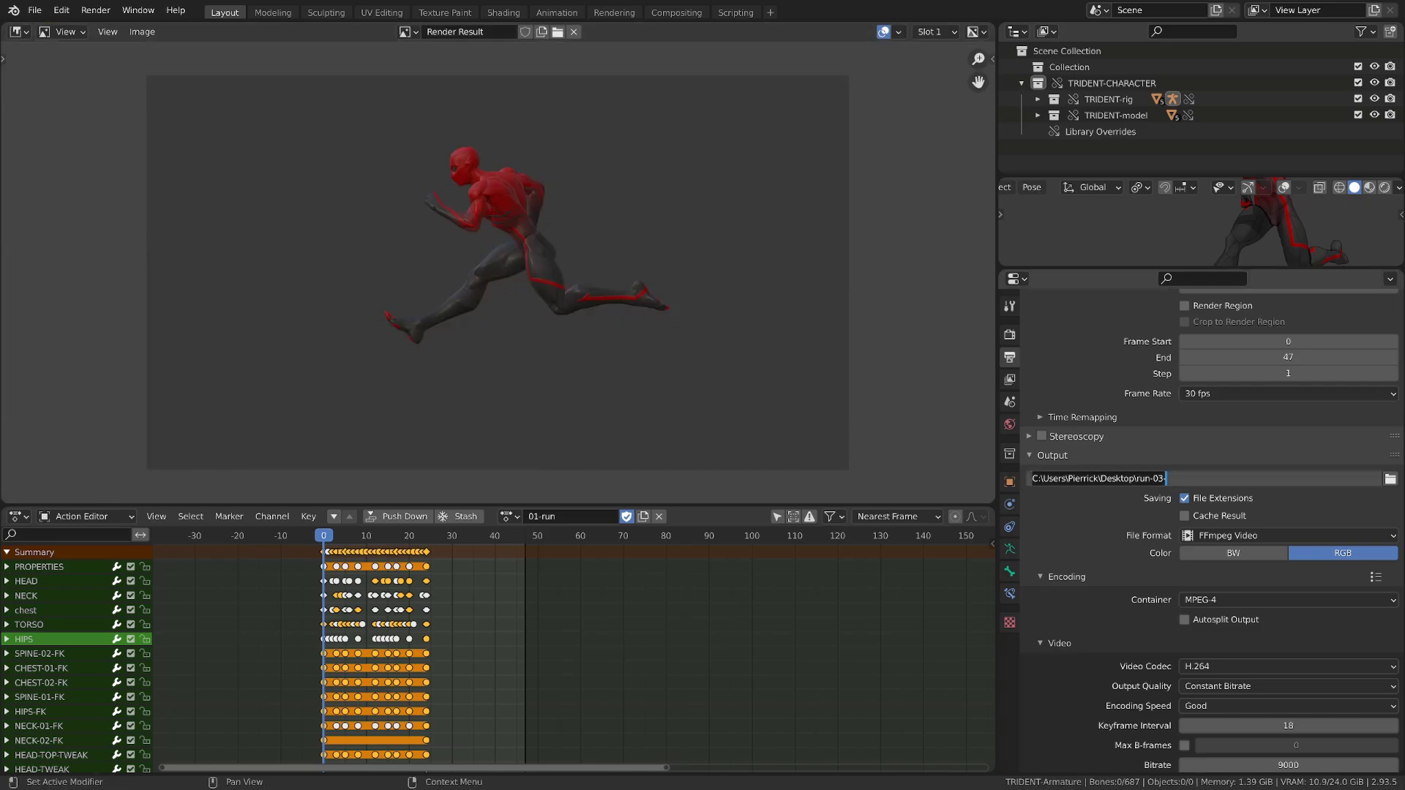
{"action": "type", "text": "1-"}
{"action": "key", "text": "Return"}
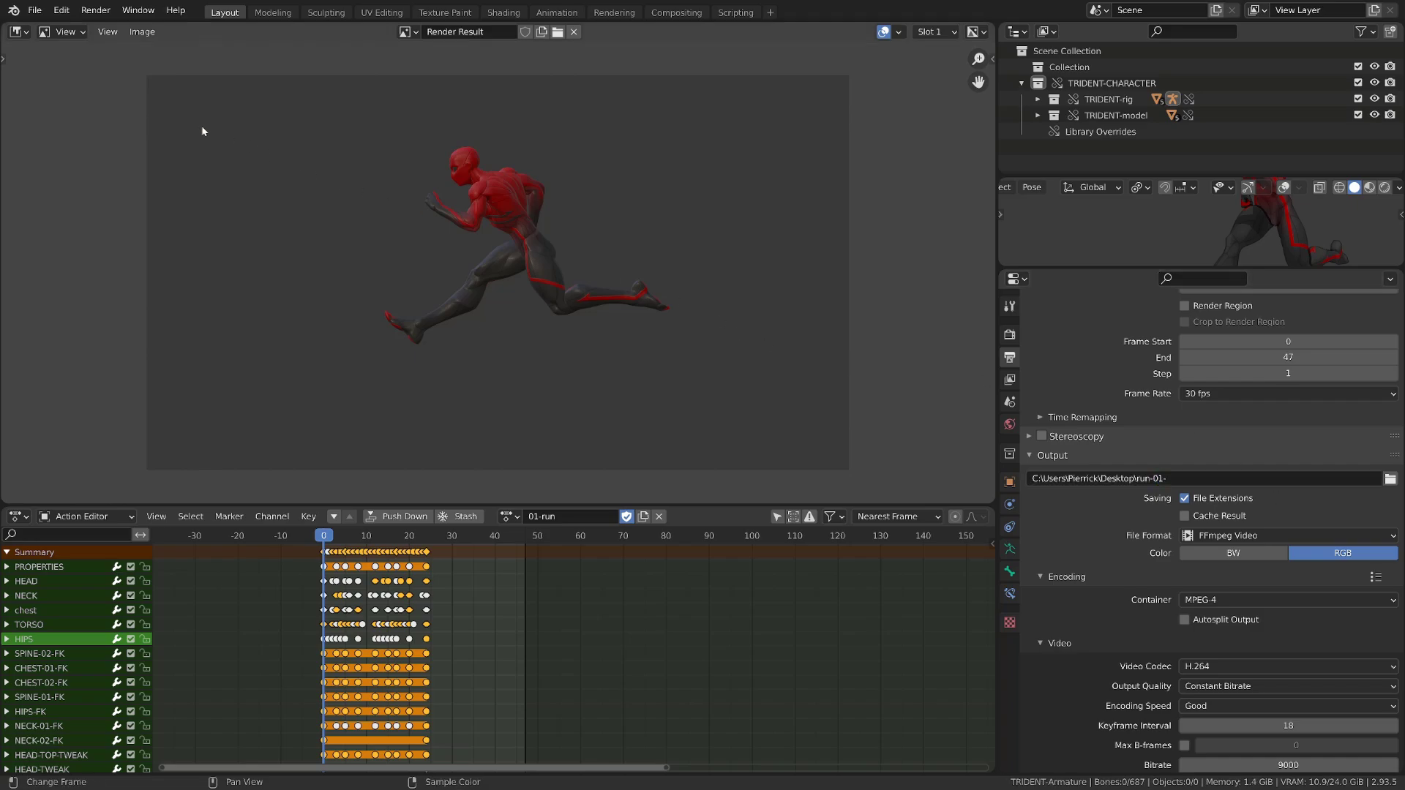
{"action": "left_click", "coordinate": [16, 31]}
{"action": "left_click", "coordinate": [50, 77]}
Step: Zoom closer and render the front-view playblast of the run
{"action": "middle_click_drag", "start_coordinate": [398, 218], "coordinate": [458, 294], "text": "ctrl"}
{"action": "left_click", "coordinate": [114, 52]}
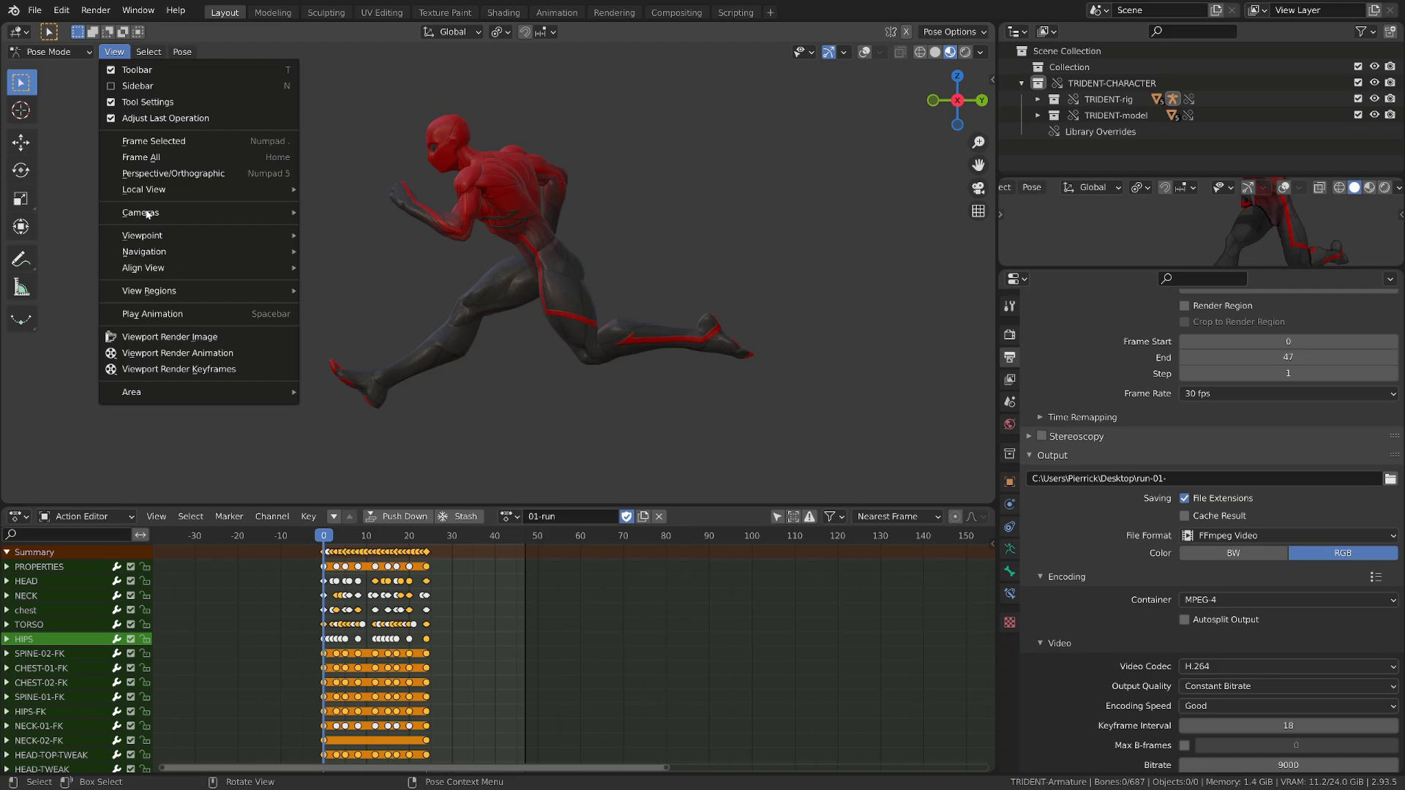
{"action": "left_click", "coordinate": [245, 357]}
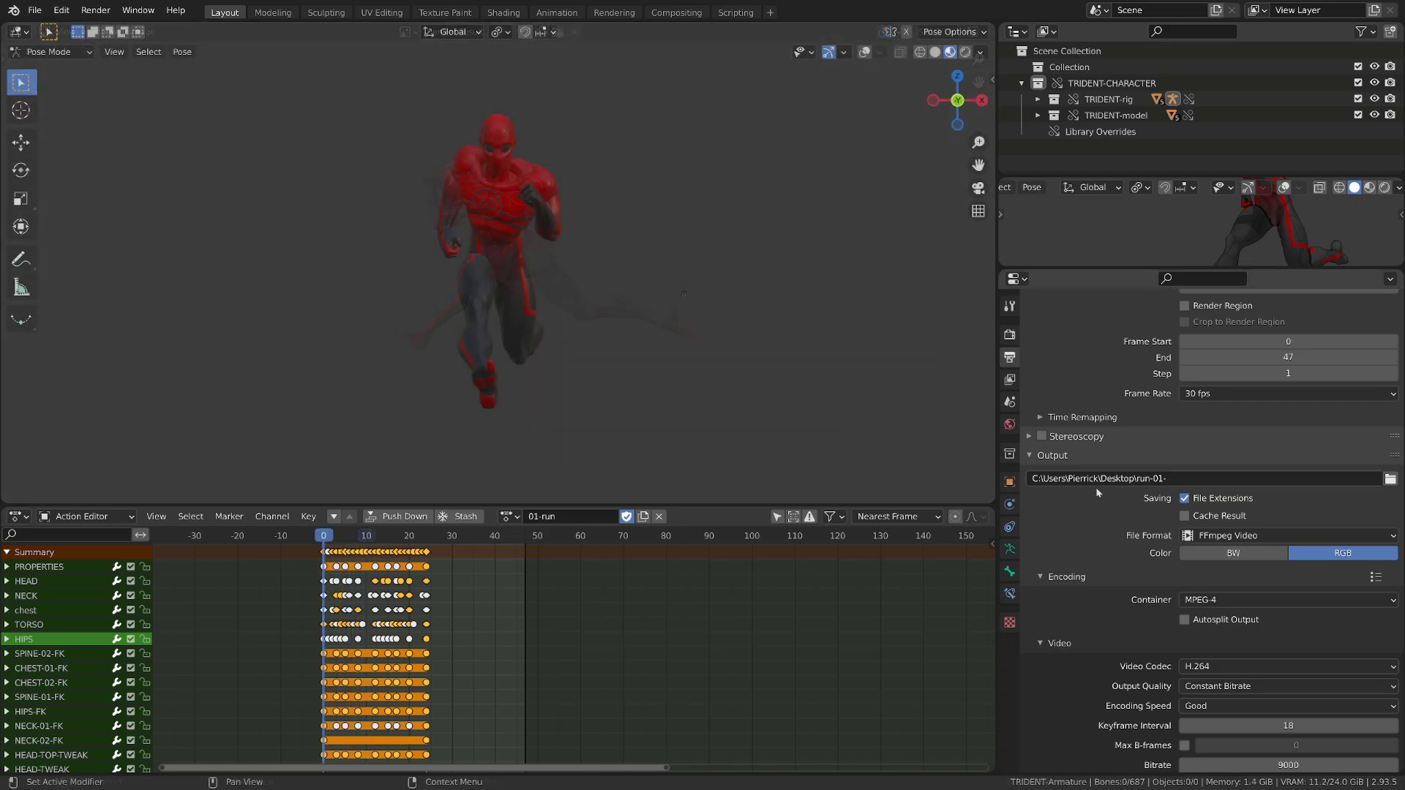
{"action": "scroll", "coordinate": [1098, 478], "scroll_direction": "up", "scroll_amount": 1, "text": "ctrl"}
{"action": "key", "text": "Escape"}
{"action": "left_click", "coordinate": [113, 51]}
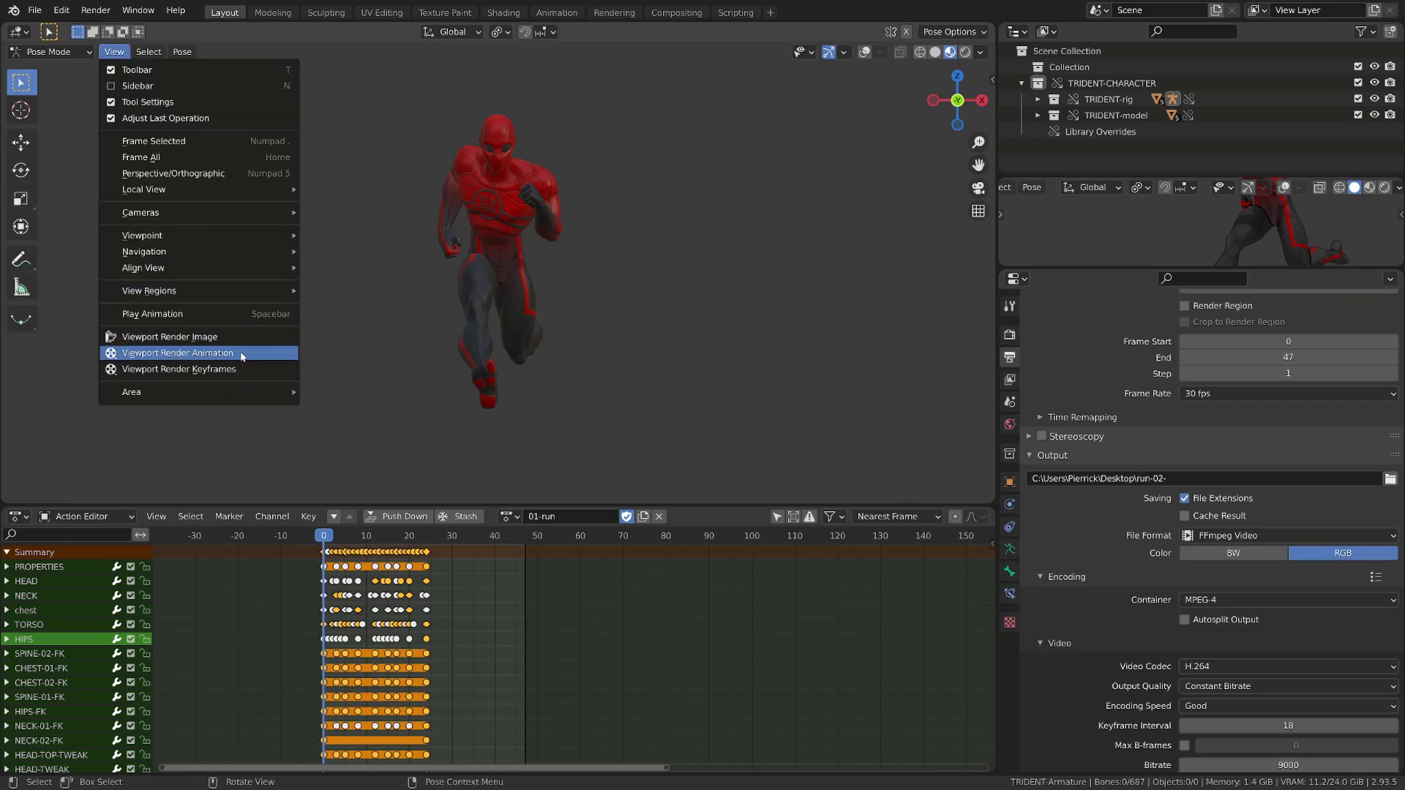
{"action": "left_click", "coordinate": [245, 354]}
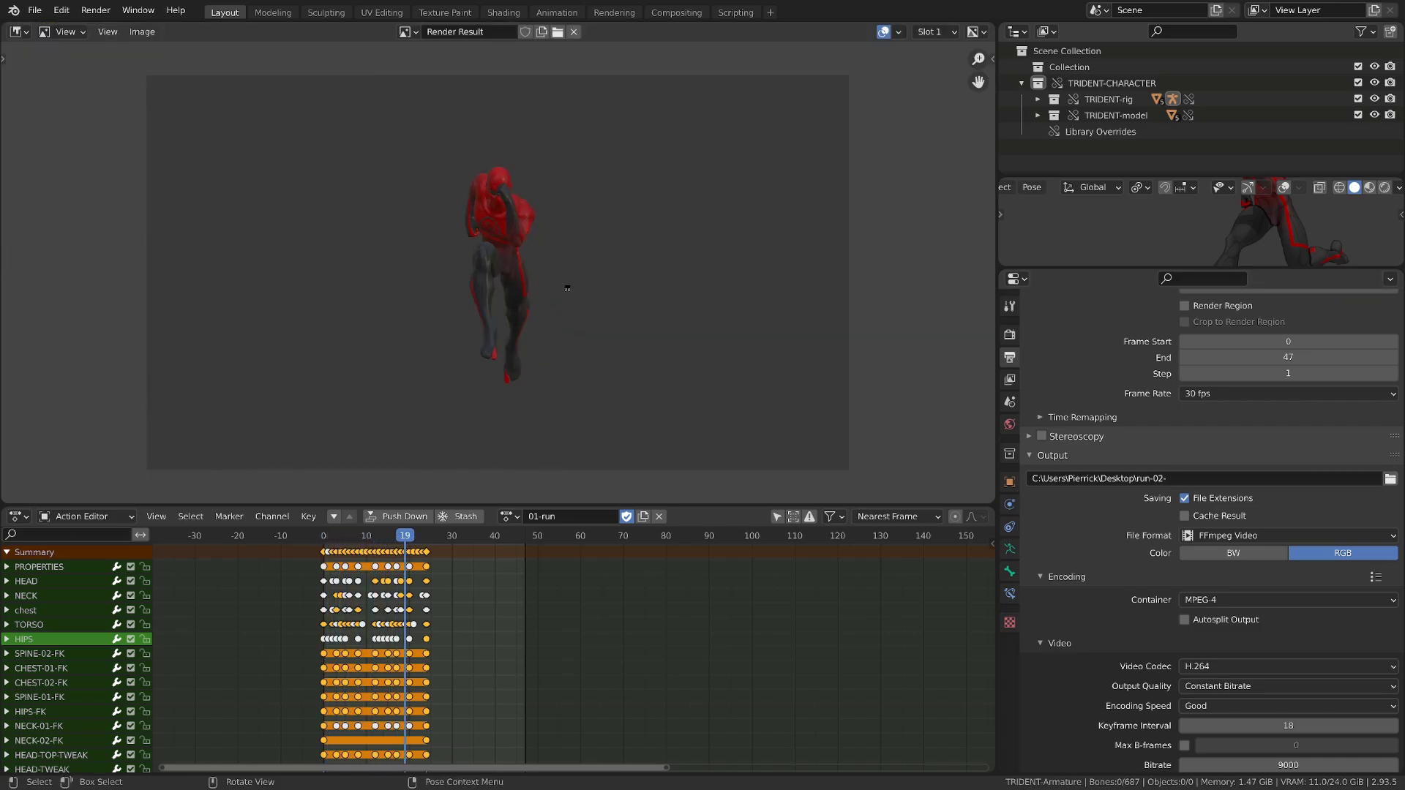
Step: Render the back-view playblast, then orbit to an angled side view and render it as run-04
{"action": "left_click", "coordinate": [113, 51]}
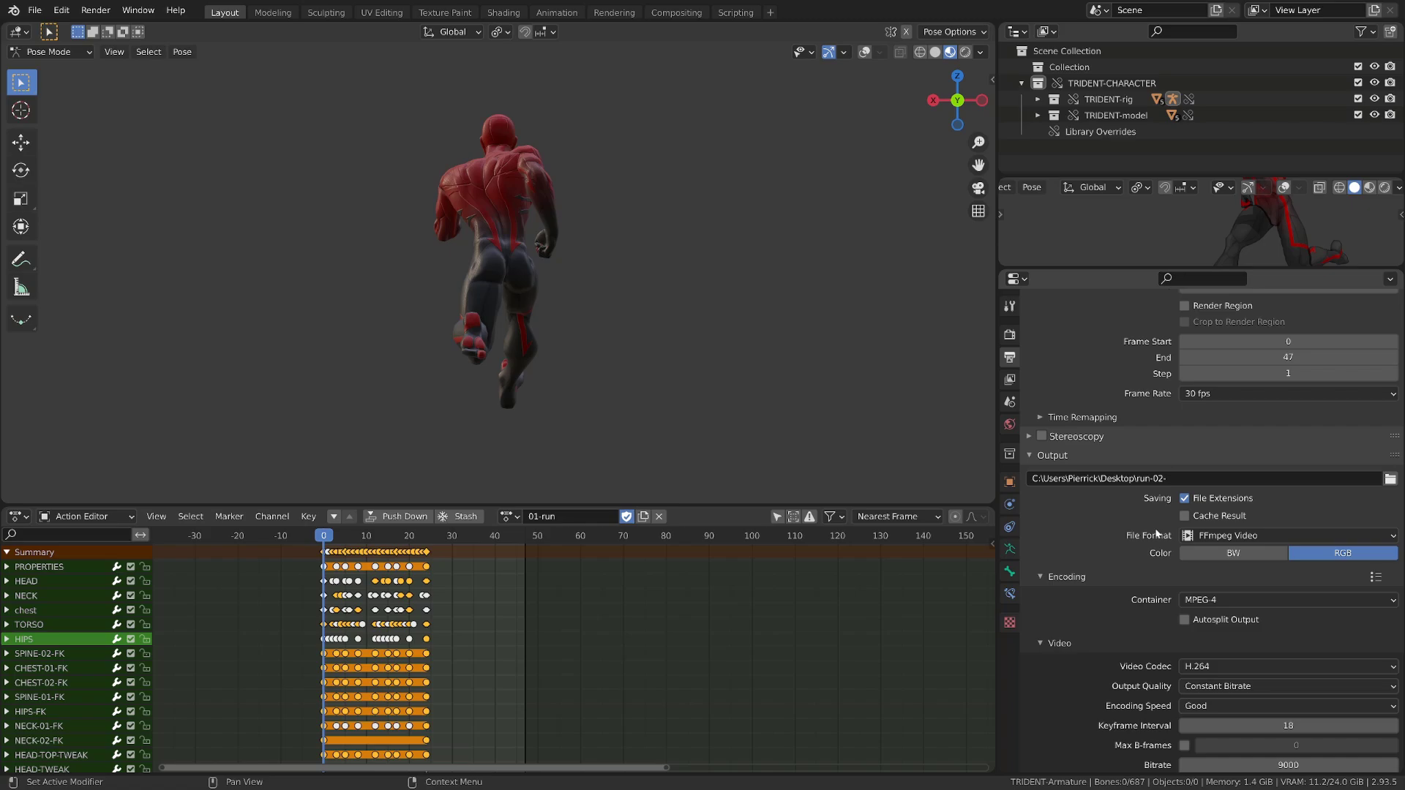
{"action": "scroll", "coordinate": [1161, 482], "scroll_direction": "up", "scroll_amount": 1, "text": "ctrl"}
{"action": "left_click", "coordinate": [114, 52]}
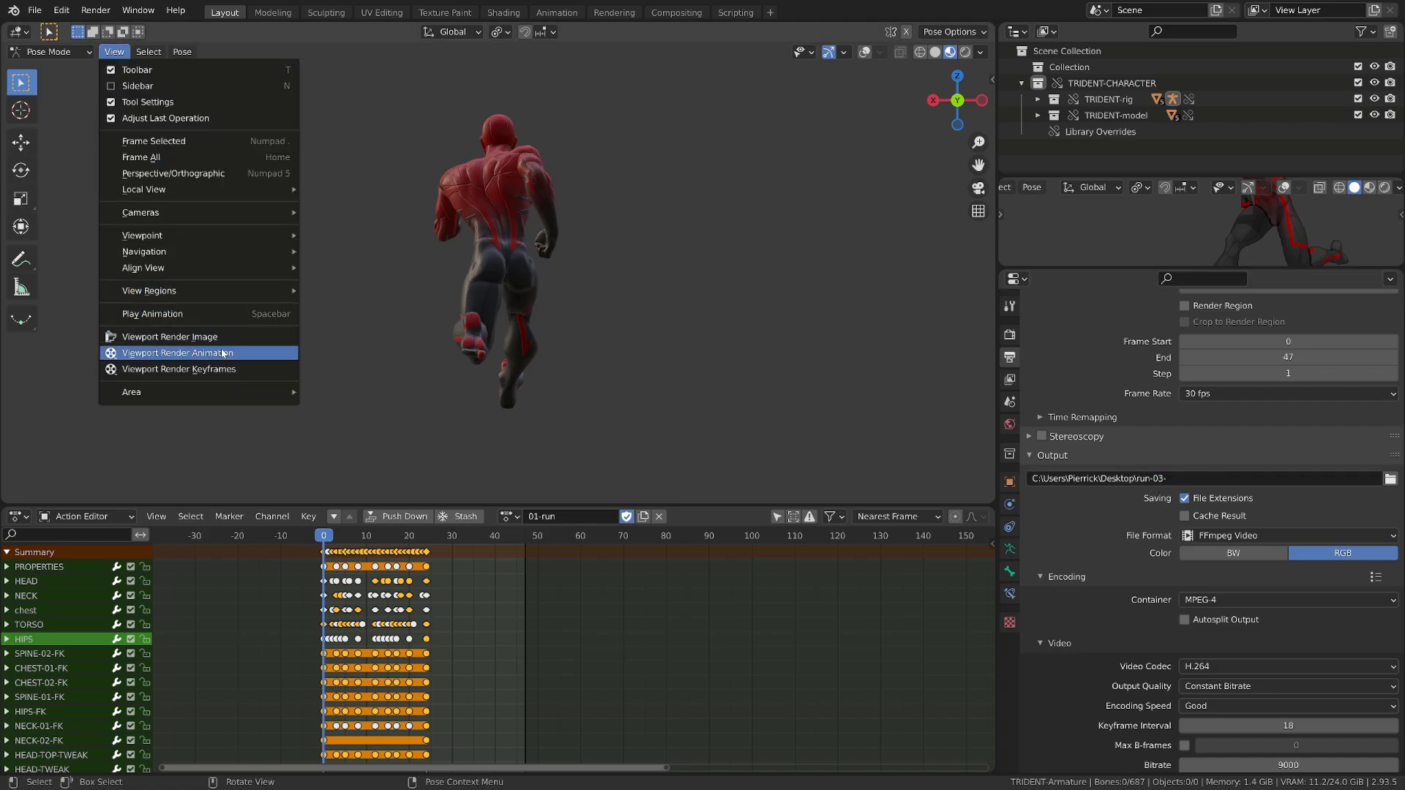
{"action": "left_click", "coordinate": [246, 355]}
{"action": "left_click_drag", "start_coordinate": [612, 261], "coordinate": [686, 263], "text": "alt"}
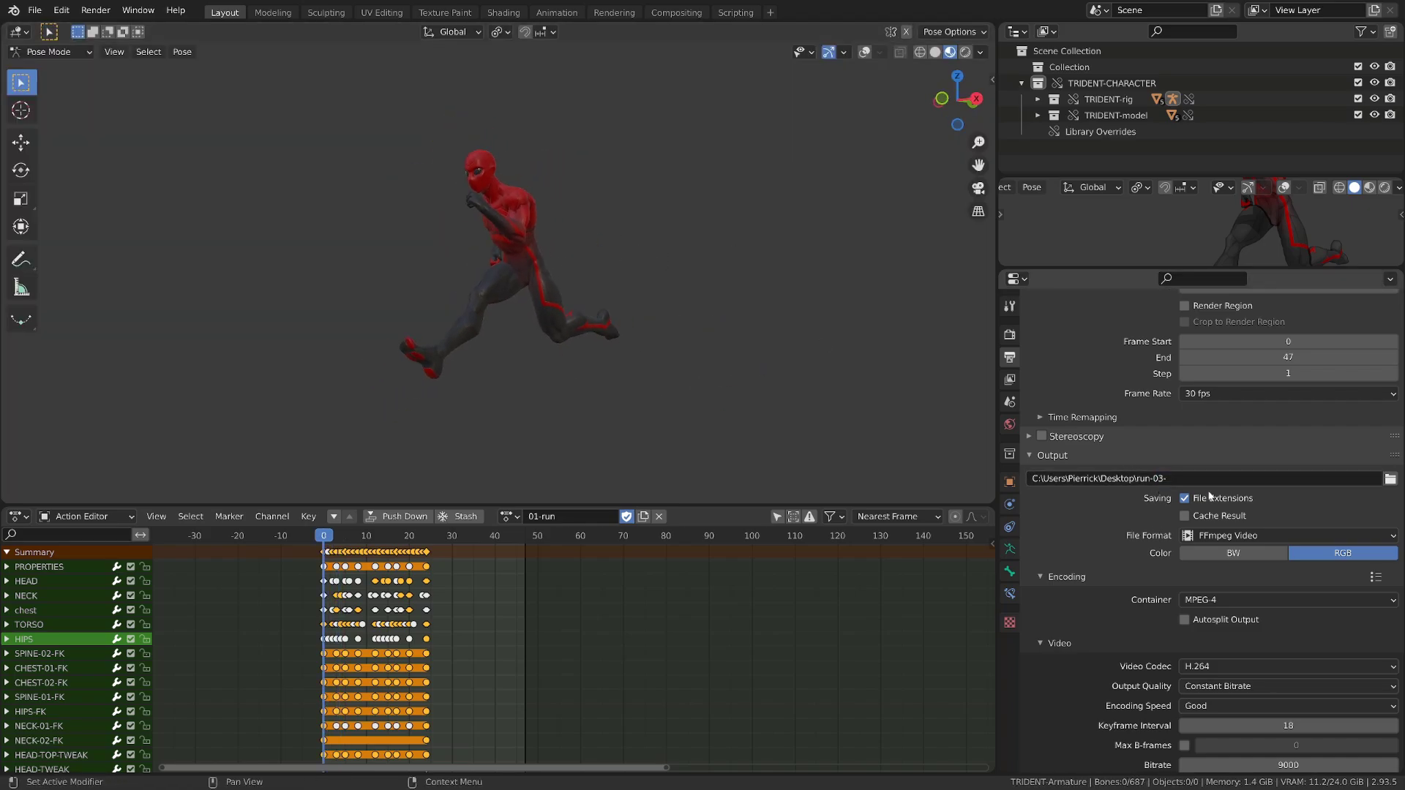
{"action": "scroll", "coordinate": [1157, 479], "scroll_direction": "up", "scroll_amount": 1, "text": "ctrl"}
{"action": "left_click", "coordinate": [113, 51]}
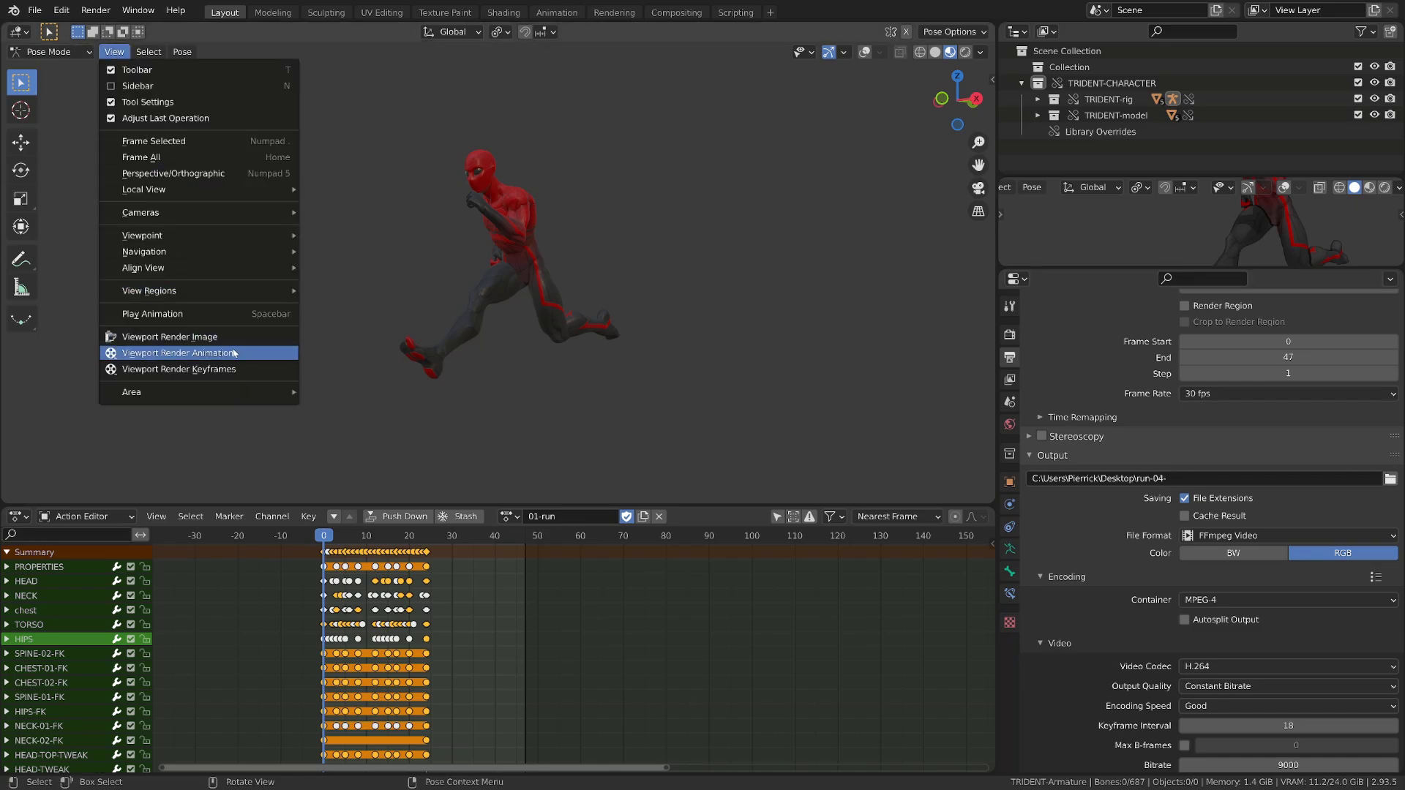
{"action": "left_click", "coordinate": [245, 352]}
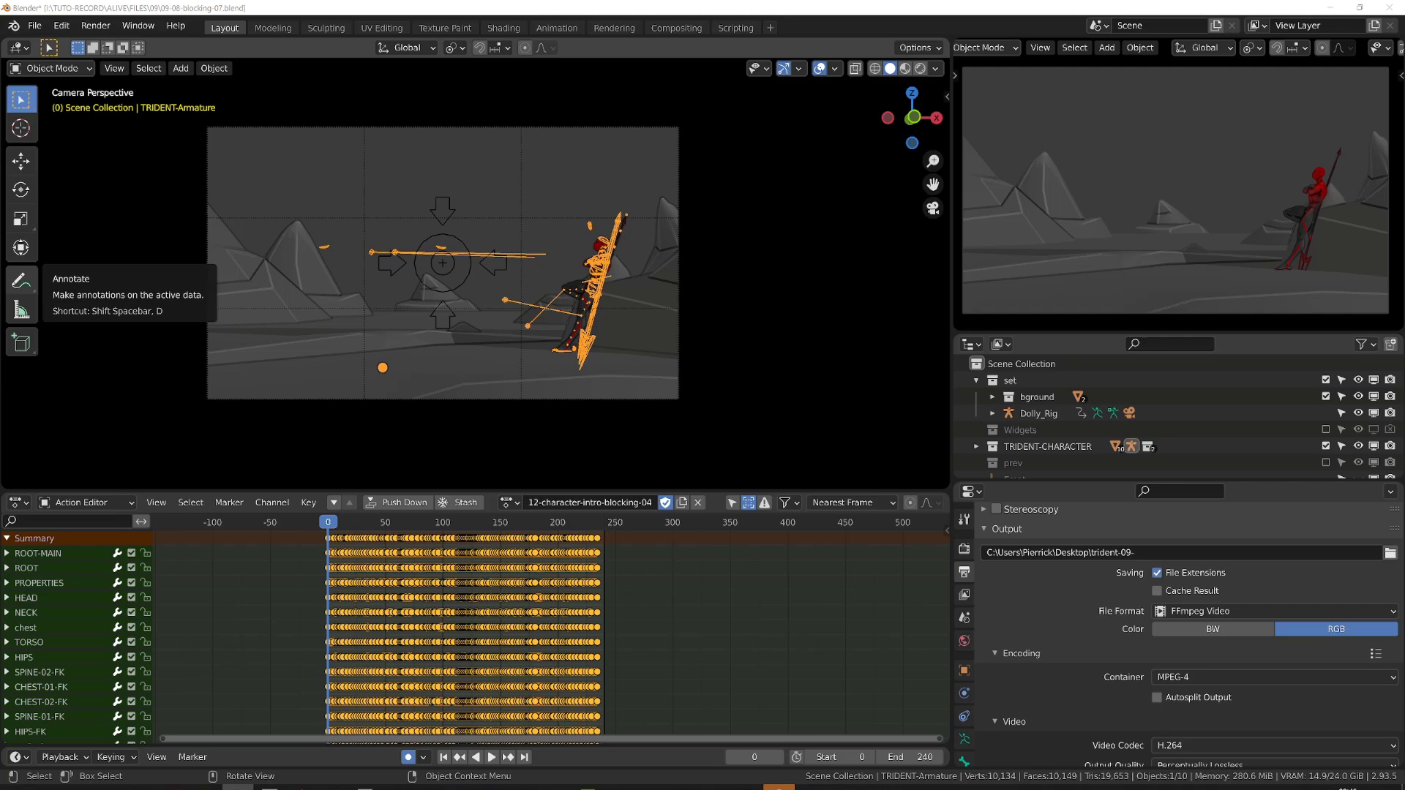
Step: Frame the trident character through the camera, hide overlays and render the shot as a playblast
{"action": "middle_click_drag", "start_coordinate": [718, 257], "coordinate": [784, 256], "text": "shift"}
{"action": "scroll", "coordinate": [816, 329], "scroll_direction": "up", "scroll_amount": 1}
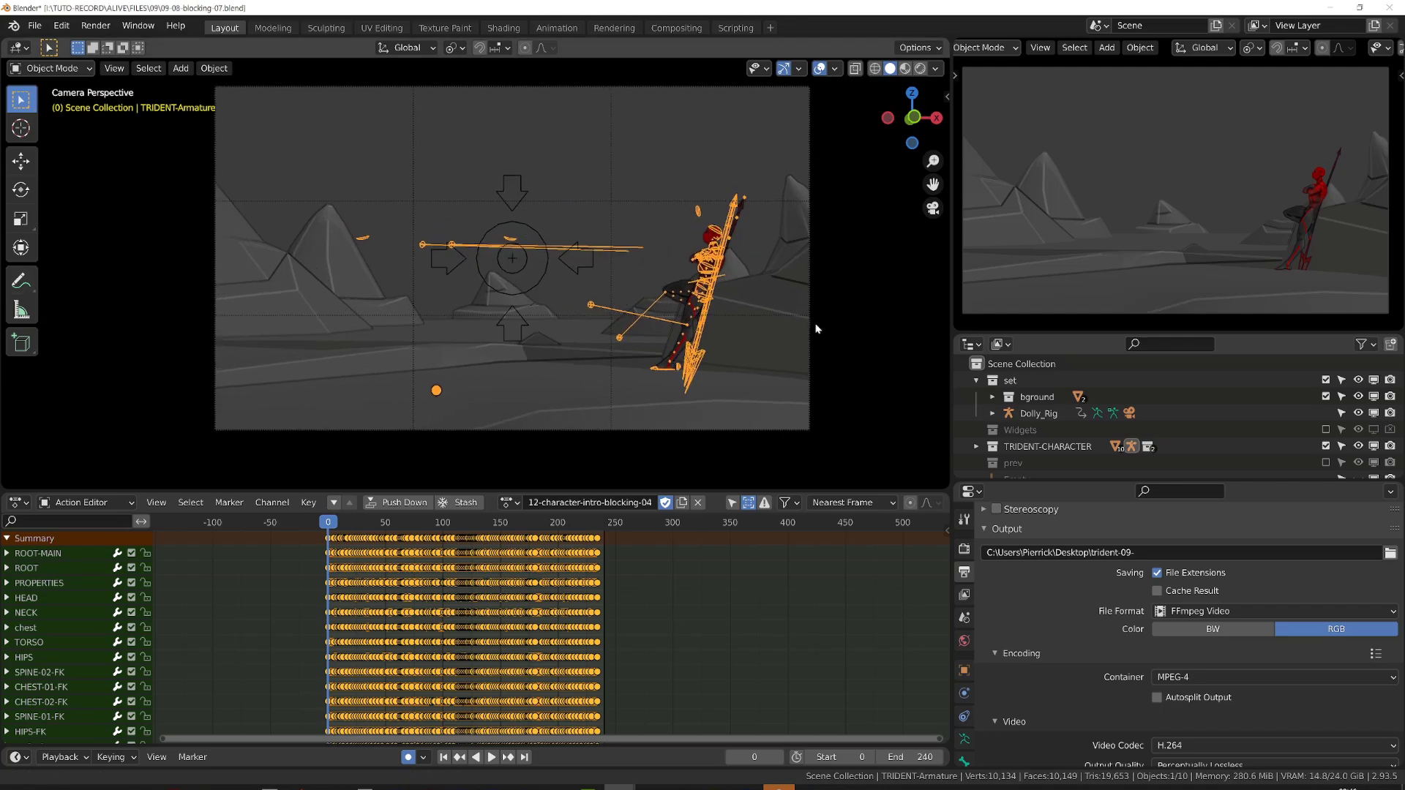
{"action": "left_click", "coordinate": [818, 69]}
{"action": "left_click", "coordinate": [102, 71]}
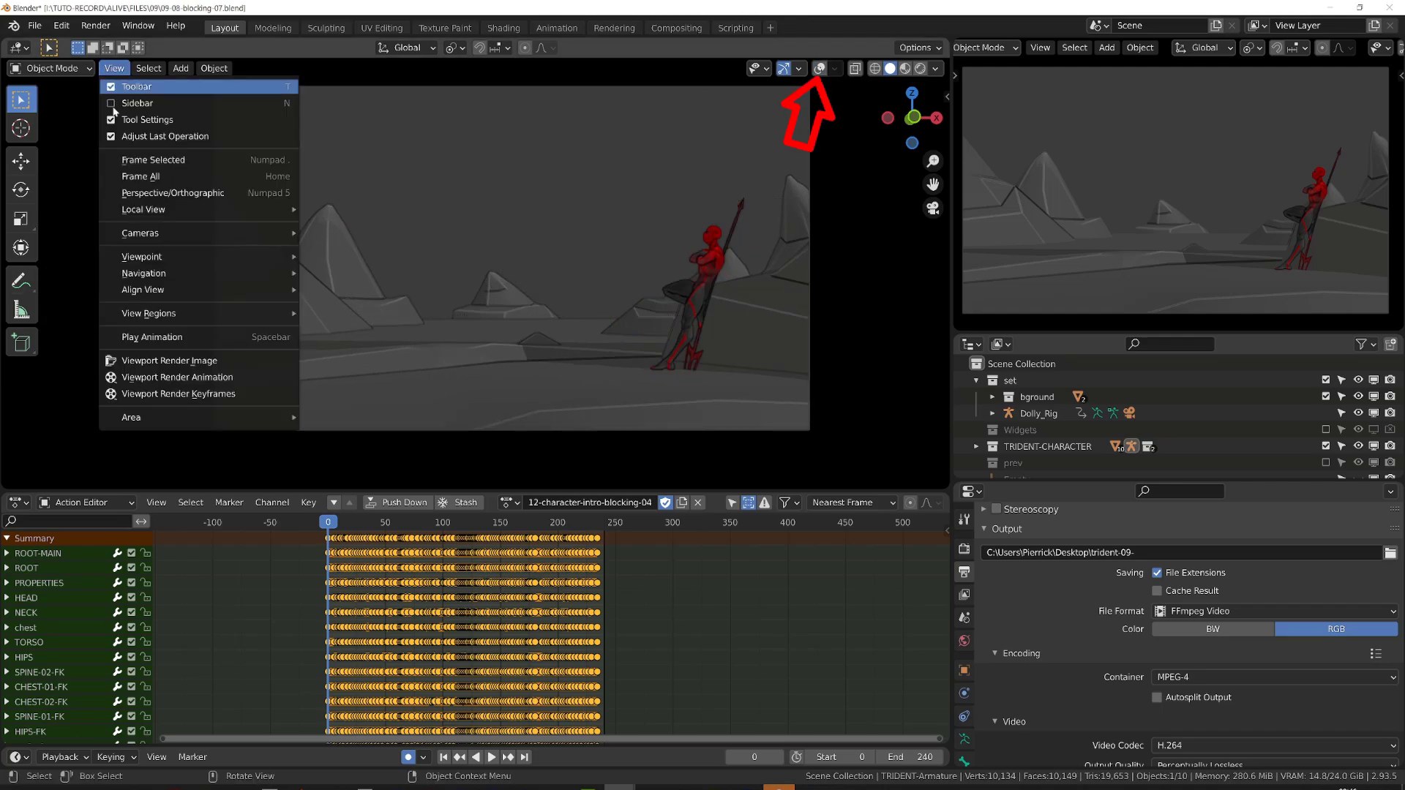
{"action": "left_click", "coordinate": [209, 380]}
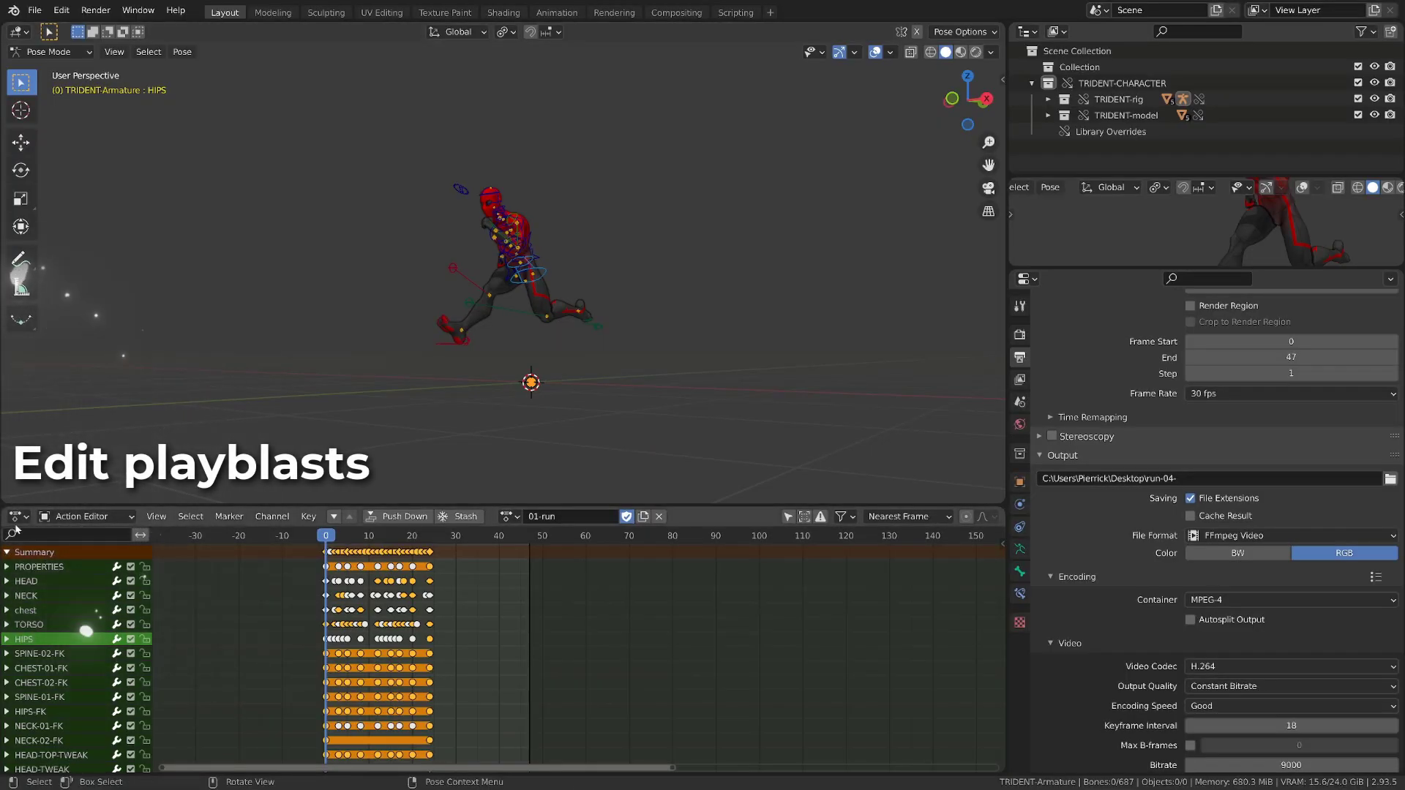
{"action": "left_click", "coordinate": [17, 517]}
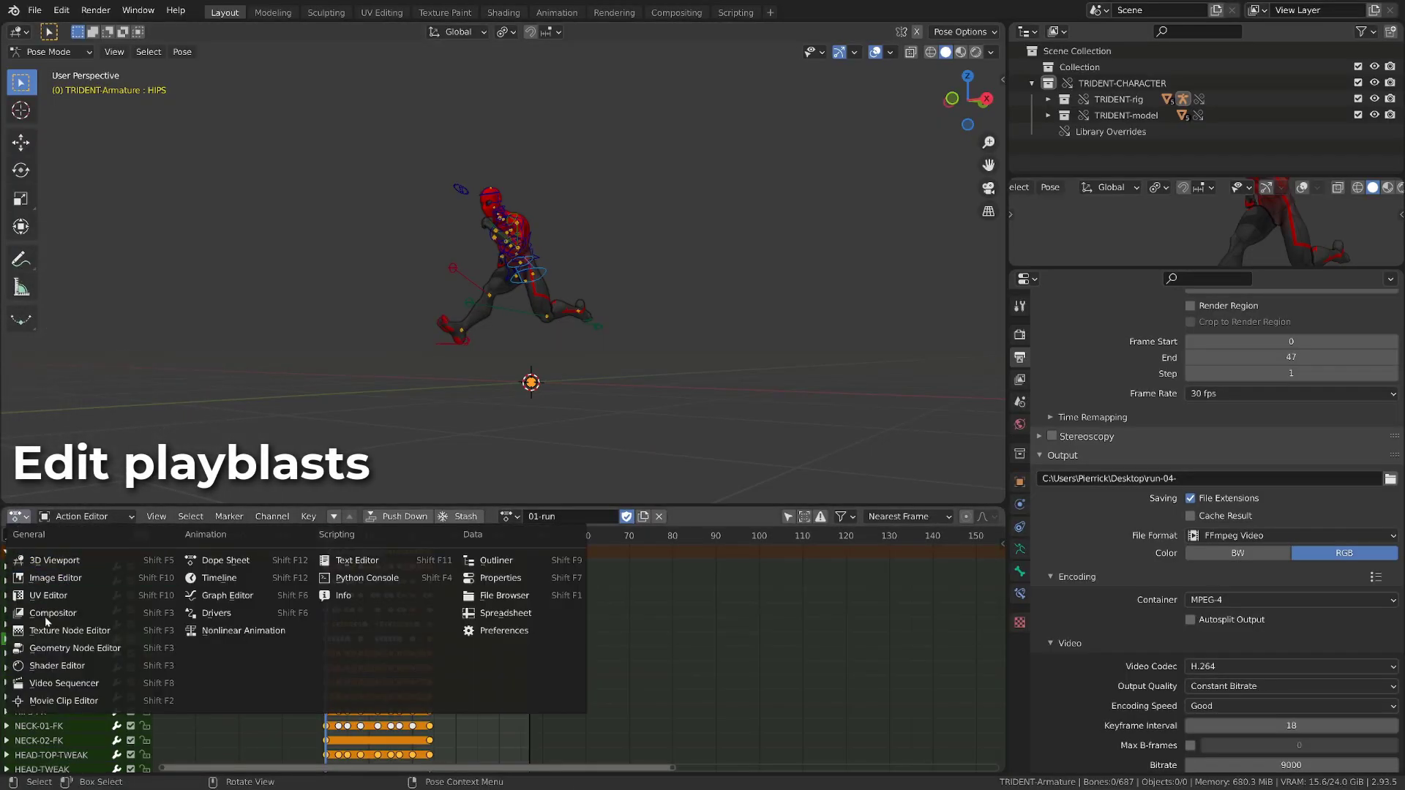
Step: Turn the lower area into a Video Sequencer and the top area into its Preview
{"action": "left_click", "coordinate": [100, 684]}
{"action": "left_click", "coordinate": [18, 32]}
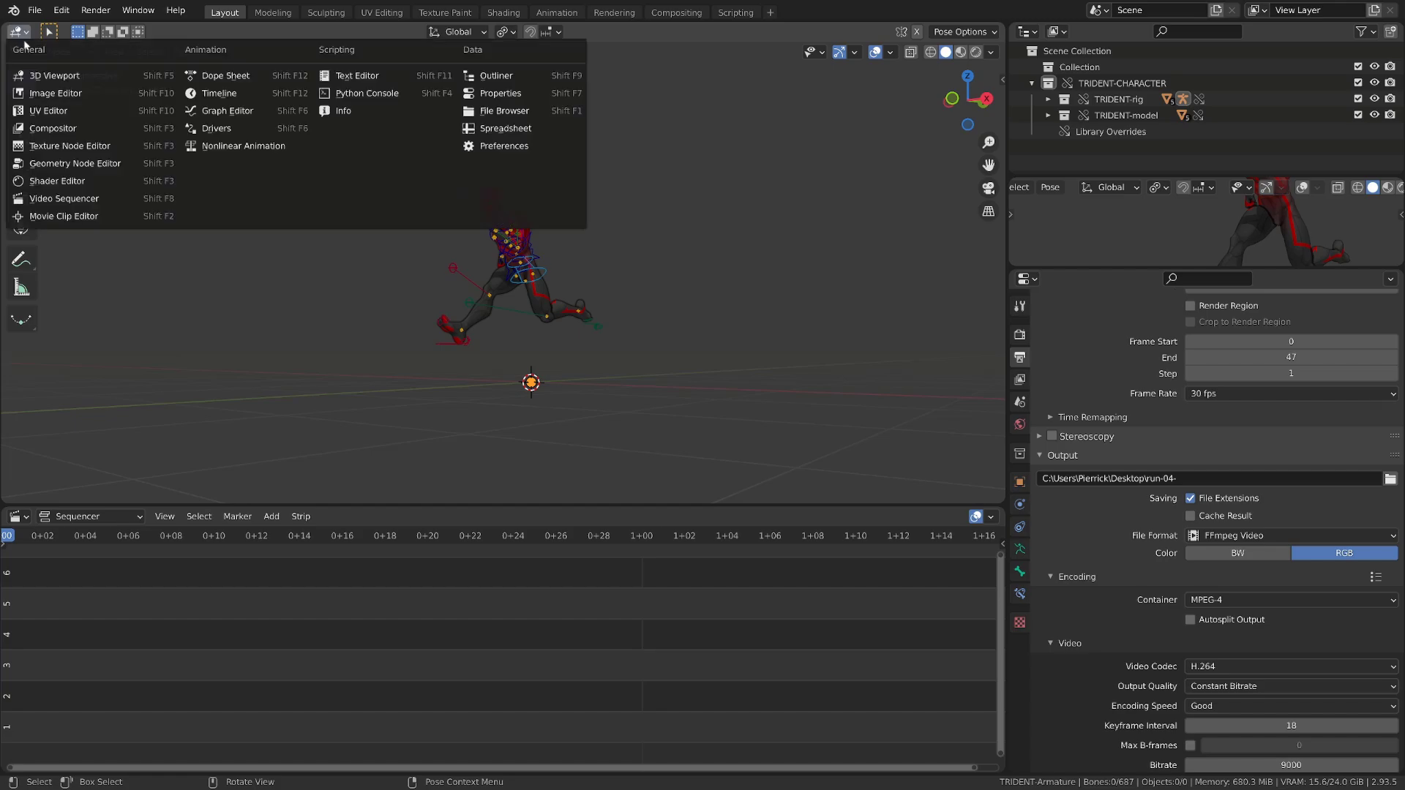
{"action": "left_click", "coordinate": [76, 200]}
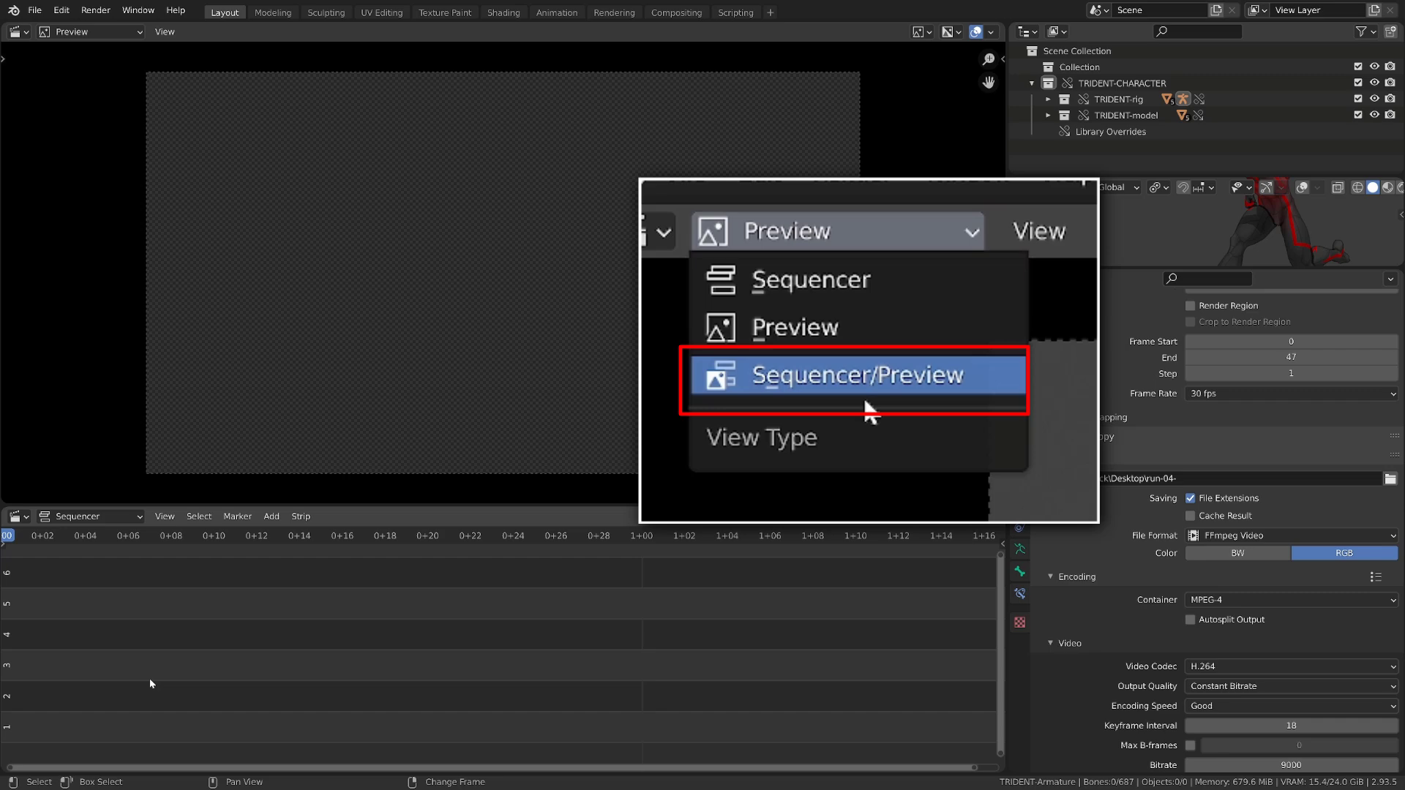
Step: Add the four run playblast mp4 files as movie strips
{"action": "key", "text": "shift+a"}
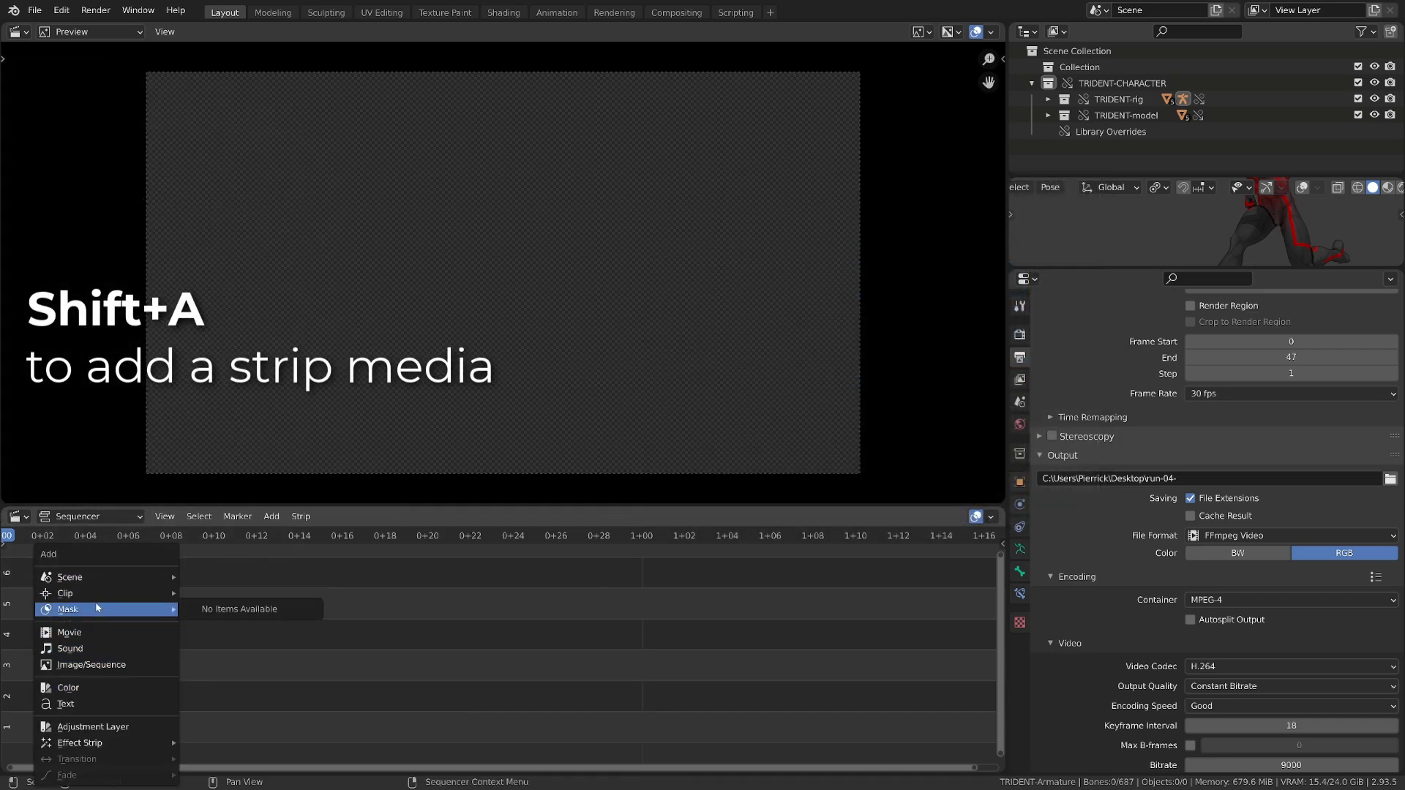
{"action": "mouse_move", "coordinate": [66, 593]}
{"action": "left_click", "coordinate": [89, 634]}
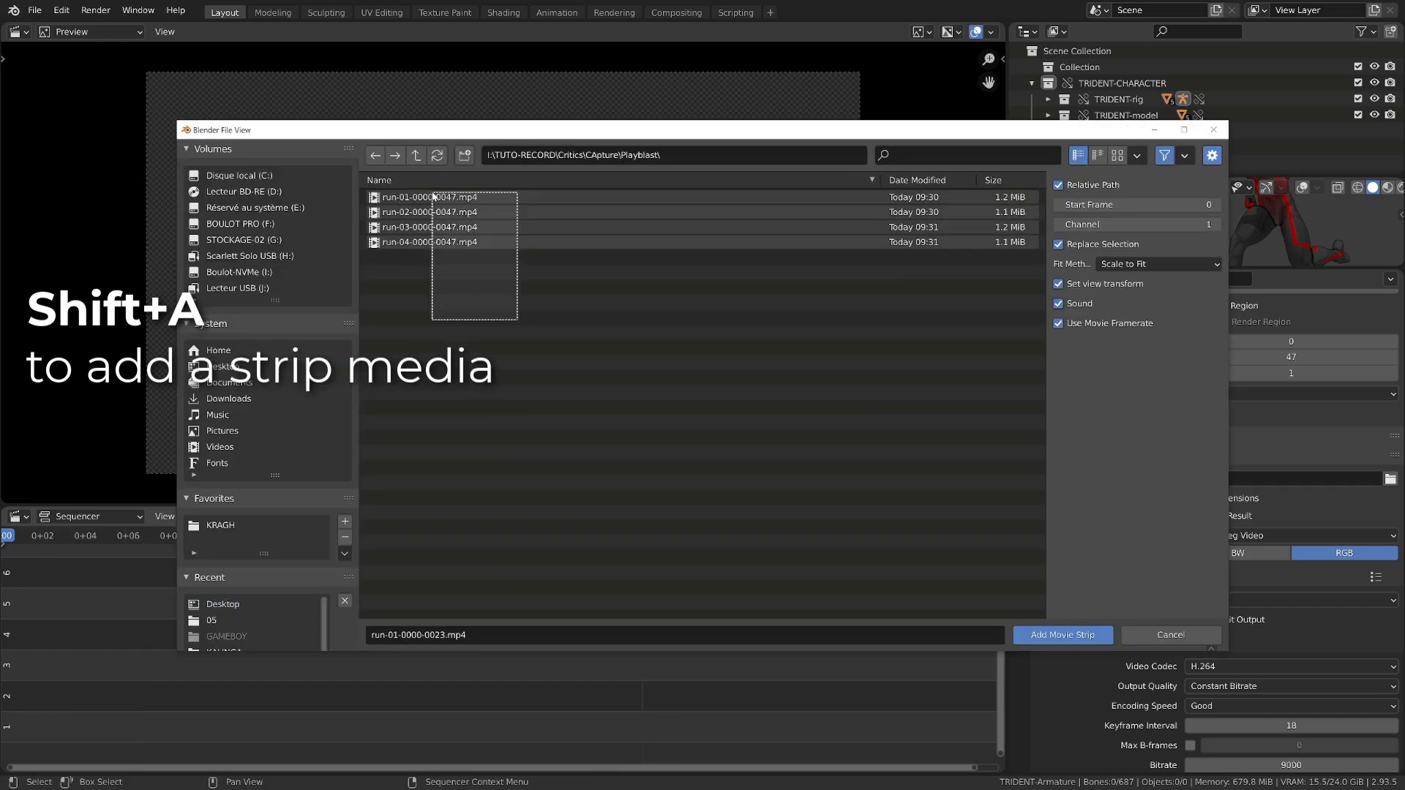
{"action": "left_click_drag", "start_coordinate": [516, 313], "coordinate": [433, 194]}
{"action": "left_click", "coordinate": [1064, 636]}
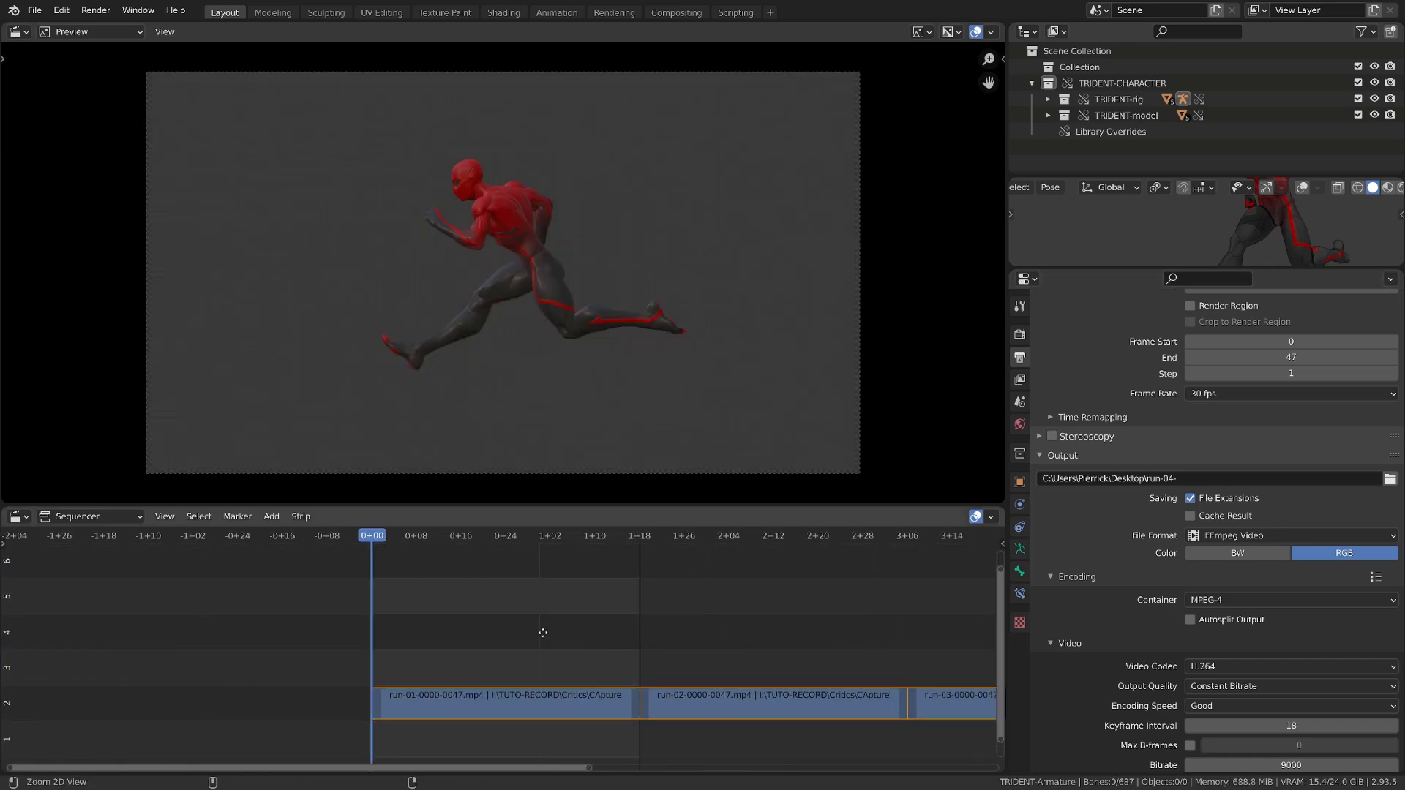
Step: Stack run-02 and run-03 on their own channels aligned with the start of run-01
{"action": "middle_click_drag", "start_coordinate": [601, 645], "coordinate": [684, 695], "text": "ctrl"}
{"action": "left_click_drag", "start_coordinate": [688, 697], "coordinate": [419, 661]}
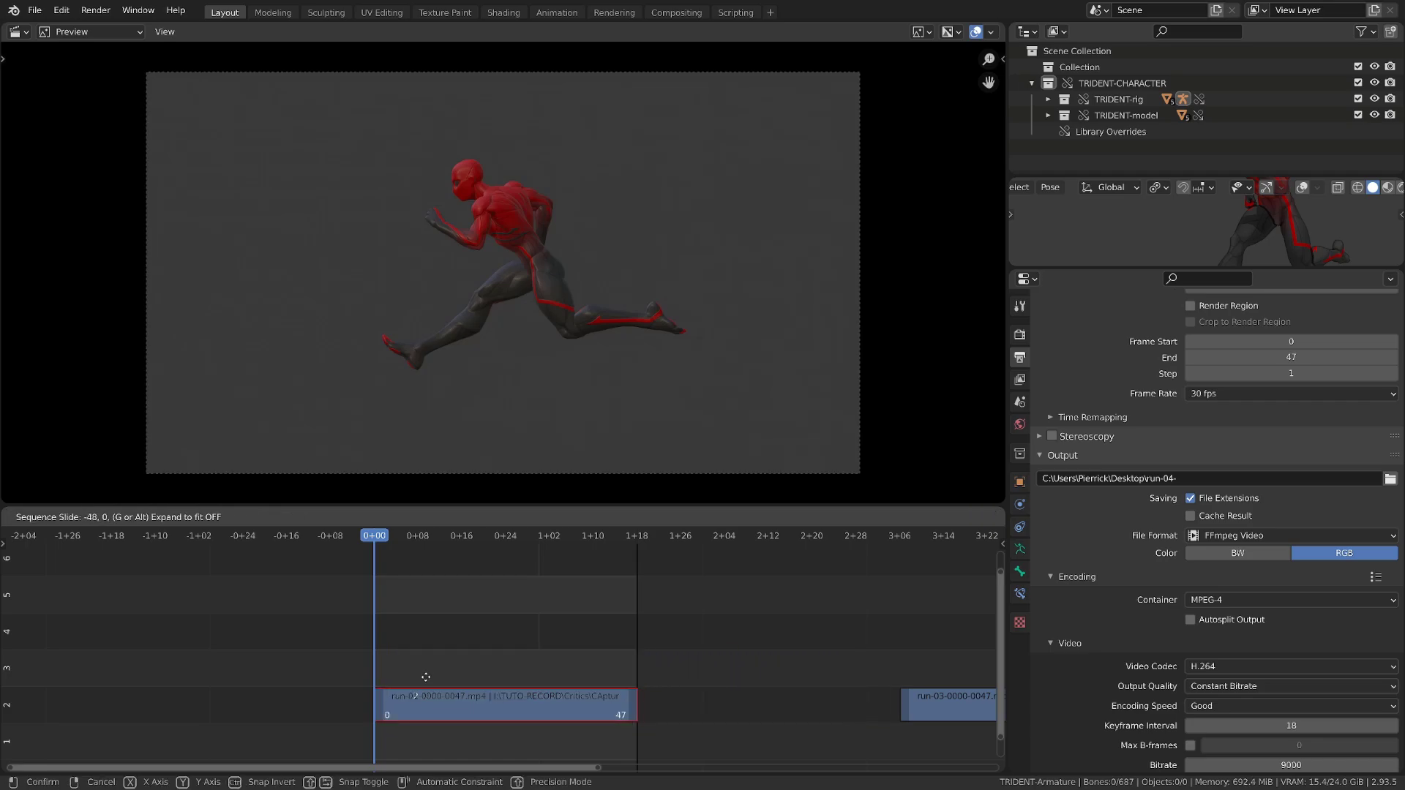
{"action": "mouse_move", "coordinate": [927, 706]}
{"action": "left_mouse_down"}
{"action": "mouse_move", "coordinate": [406, 633]}
{"action": "mouse_move", "coordinate": [410, 646]}
{"action": "left_mouse_up"}
{"action": "left_click", "coordinate": [401, 637]}
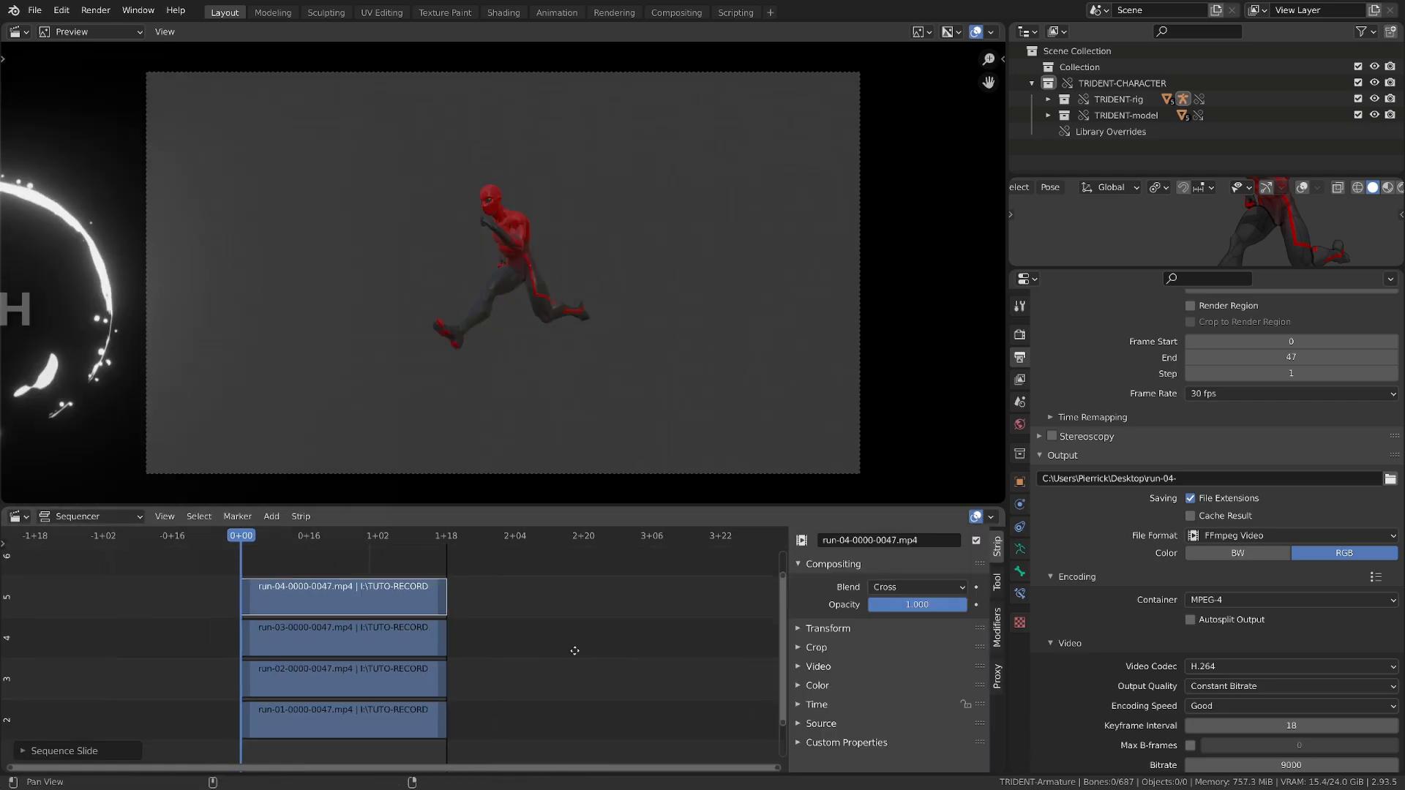
Step: Hide the run-02, run-03 and run-04 strips so only run-01 previews
{"action": "left_click", "coordinate": [373, 709]}
{"action": "left_click", "coordinate": [417, 664]}
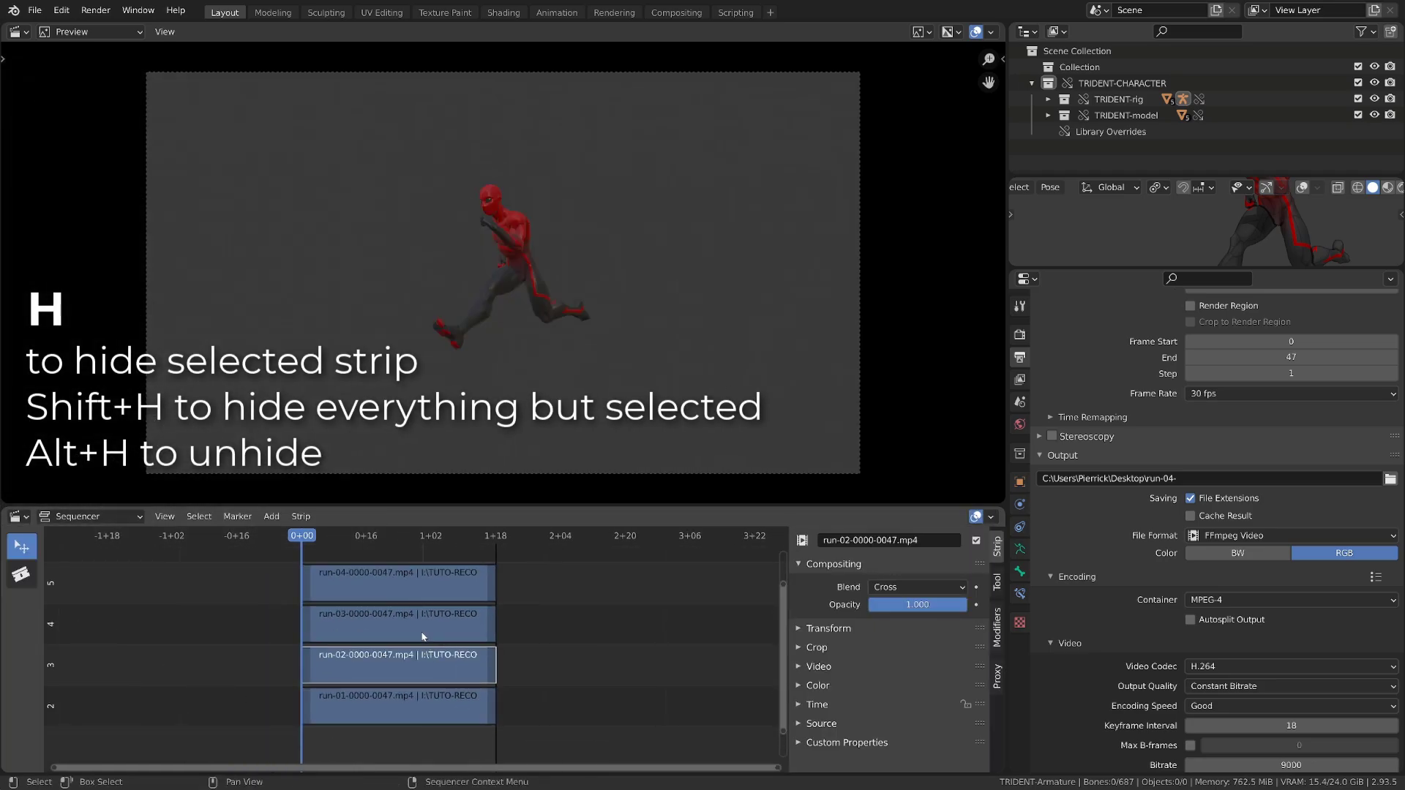
{"action": "left_click", "coordinate": [423, 626]}
{"action": "left_click", "coordinate": [422, 582]}
{"action": "key", "text": "h"}
{"action": "left_click", "coordinate": [418, 630]}
{"action": "key", "text": "h"}
{"action": "left_click", "coordinate": [401, 670]}
{"action": "key", "text": "h"}
{"action": "left_click", "coordinate": [401, 699]}
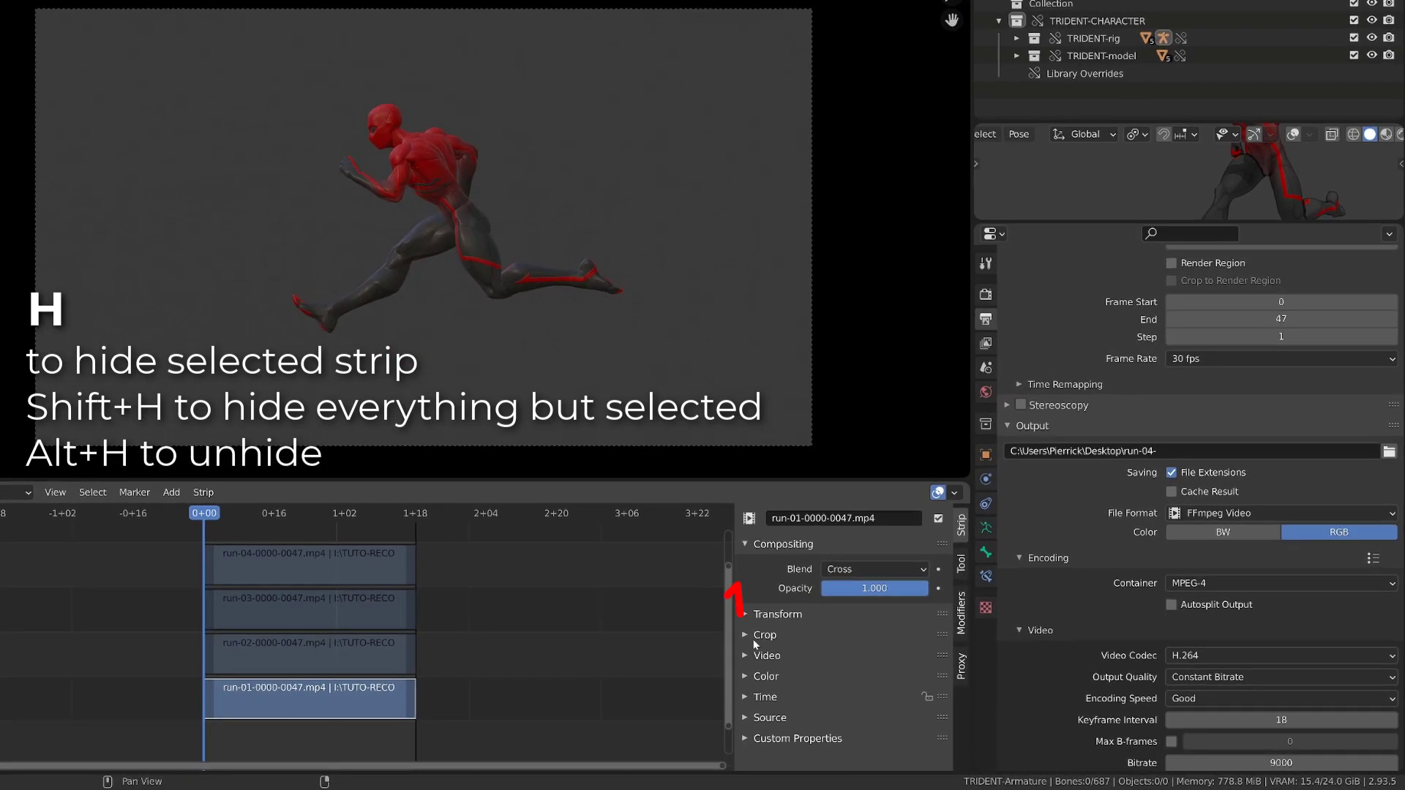
Step: Crop run-01 to its character, slide it to the frame's left, and unhide run-02
{"action": "left_click", "coordinate": [824, 647]}
{"action": "left_click_drag", "start_coordinate": [835, 662], "coordinate": [992, 662]}
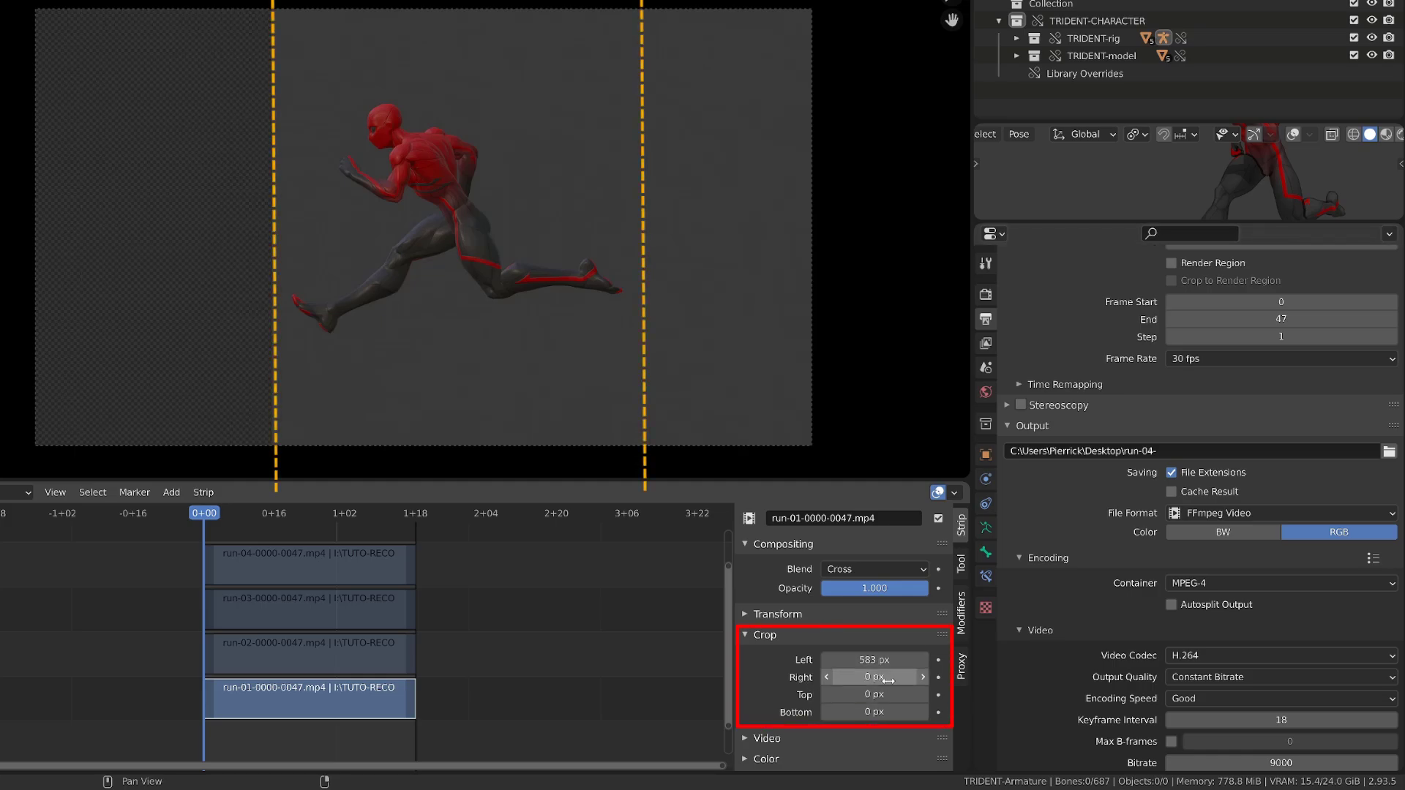
{"action": "left_click_drag", "start_coordinate": [875, 677], "coordinate": [988, 677]}
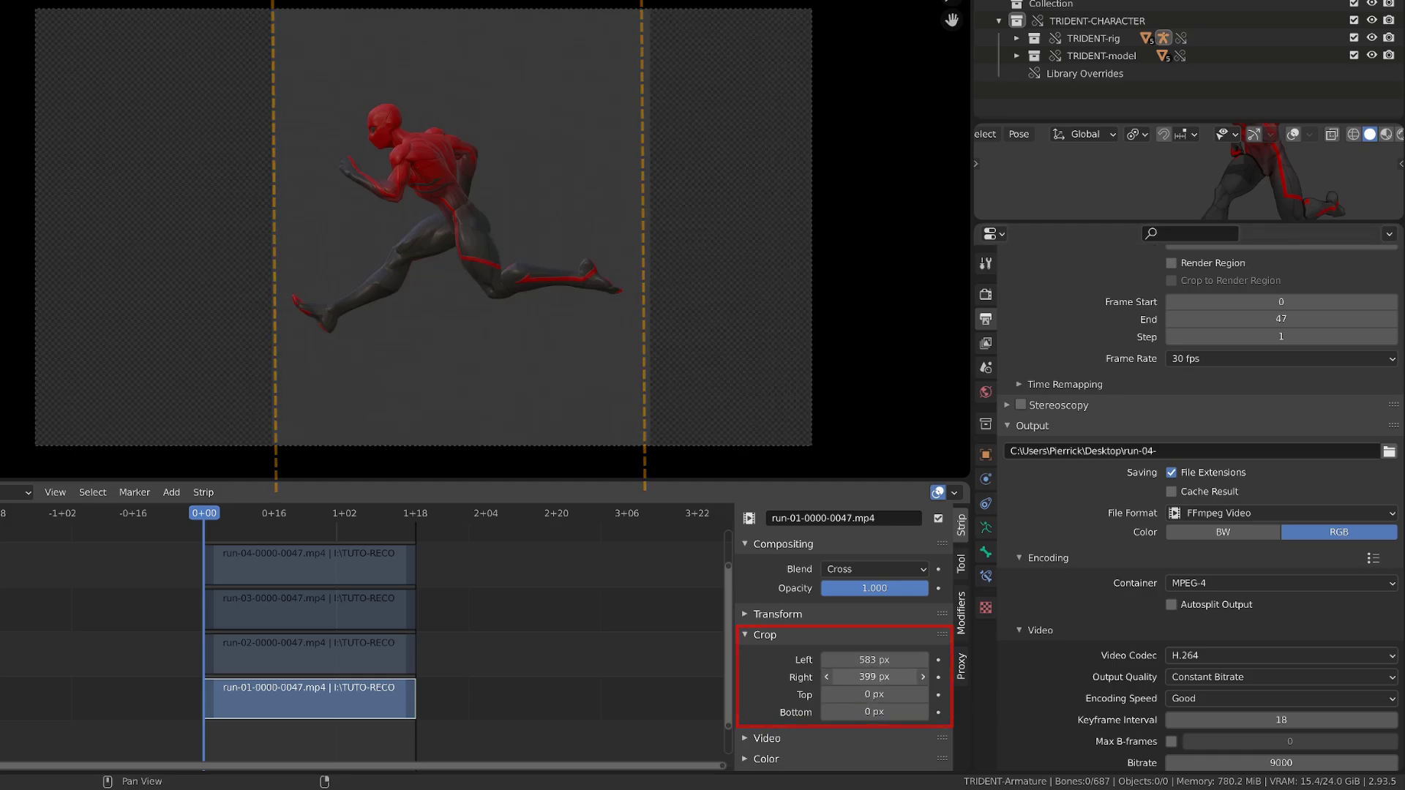
{"action": "left_click", "coordinate": [747, 614]}
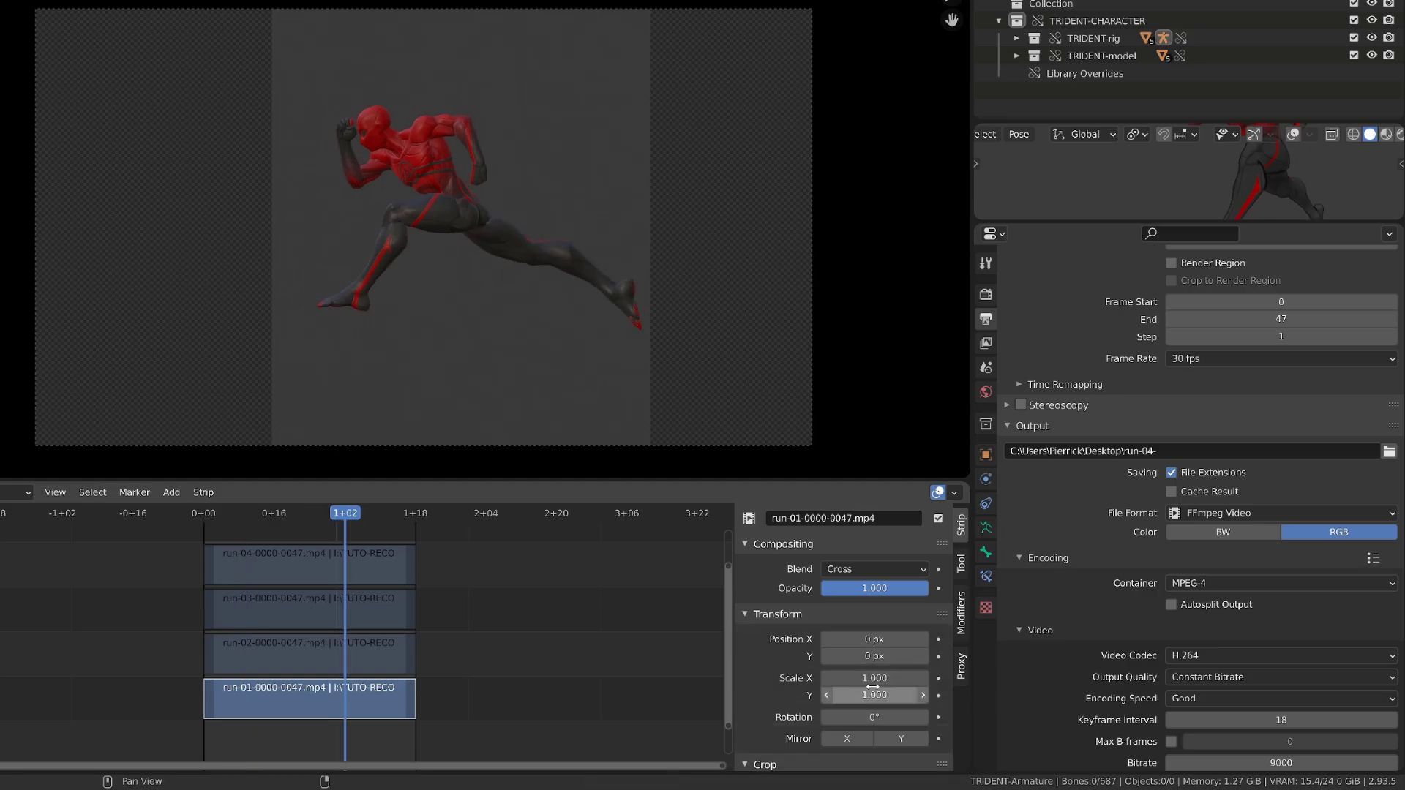
{"action": "left_click_drag", "start_coordinate": [874, 639], "coordinate": [713, 638]}
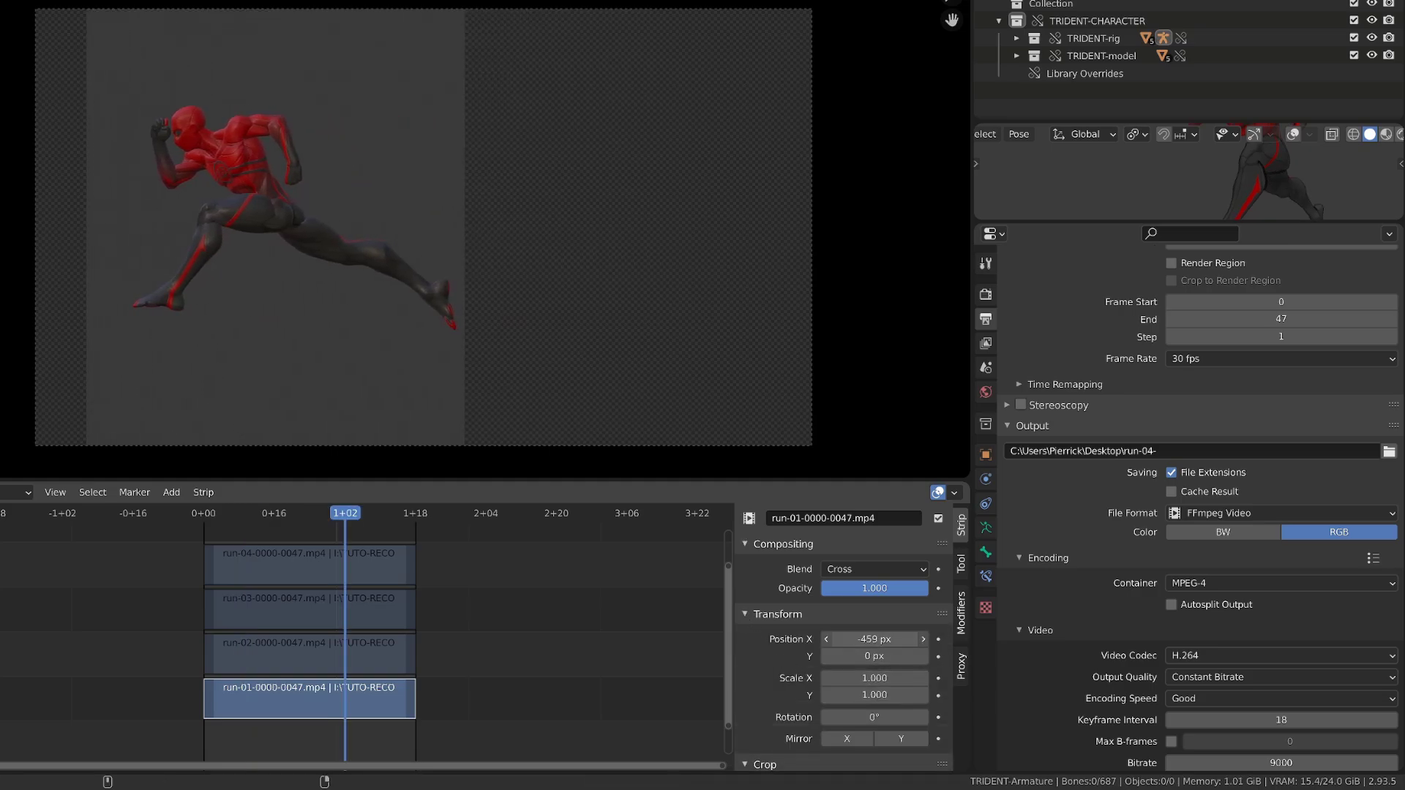
{"action": "left_click", "coordinate": [386, 656]}
{"action": "key", "text": "alt+h"}
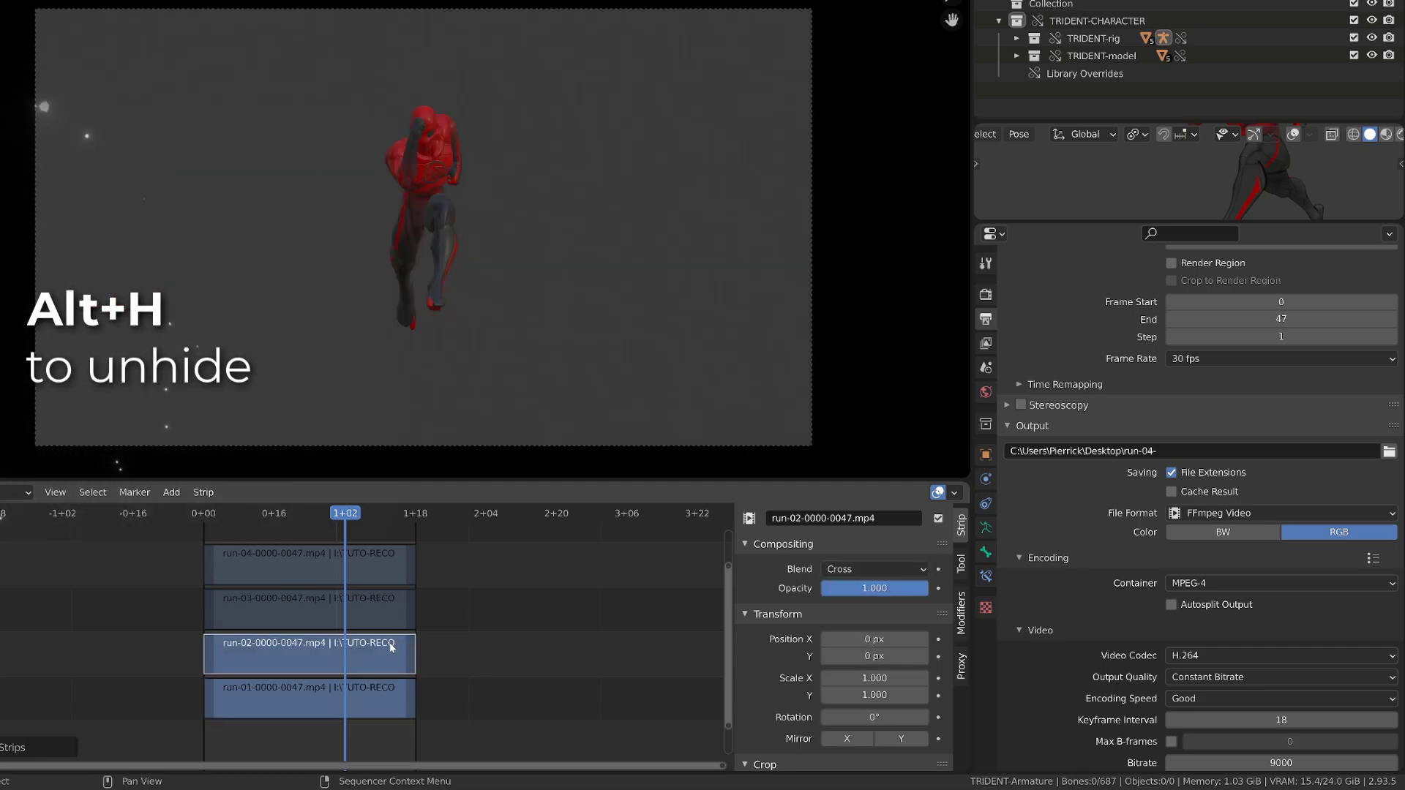
{"action": "left_click", "coordinate": [383, 604]}
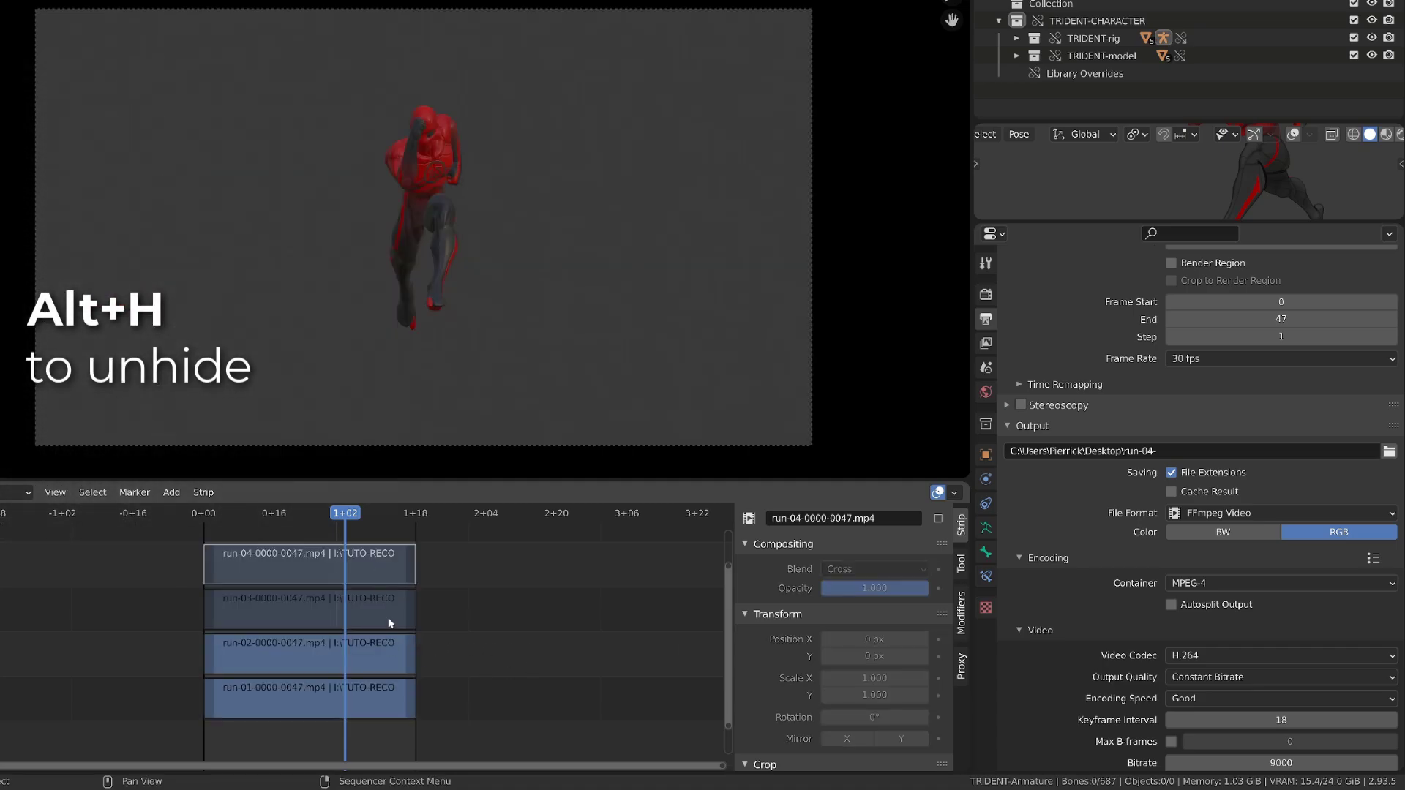
Step: Set run-02 to Alpha Over blending and crop it so its character sits beside the first
{"action": "left_click", "coordinate": [389, 650]}
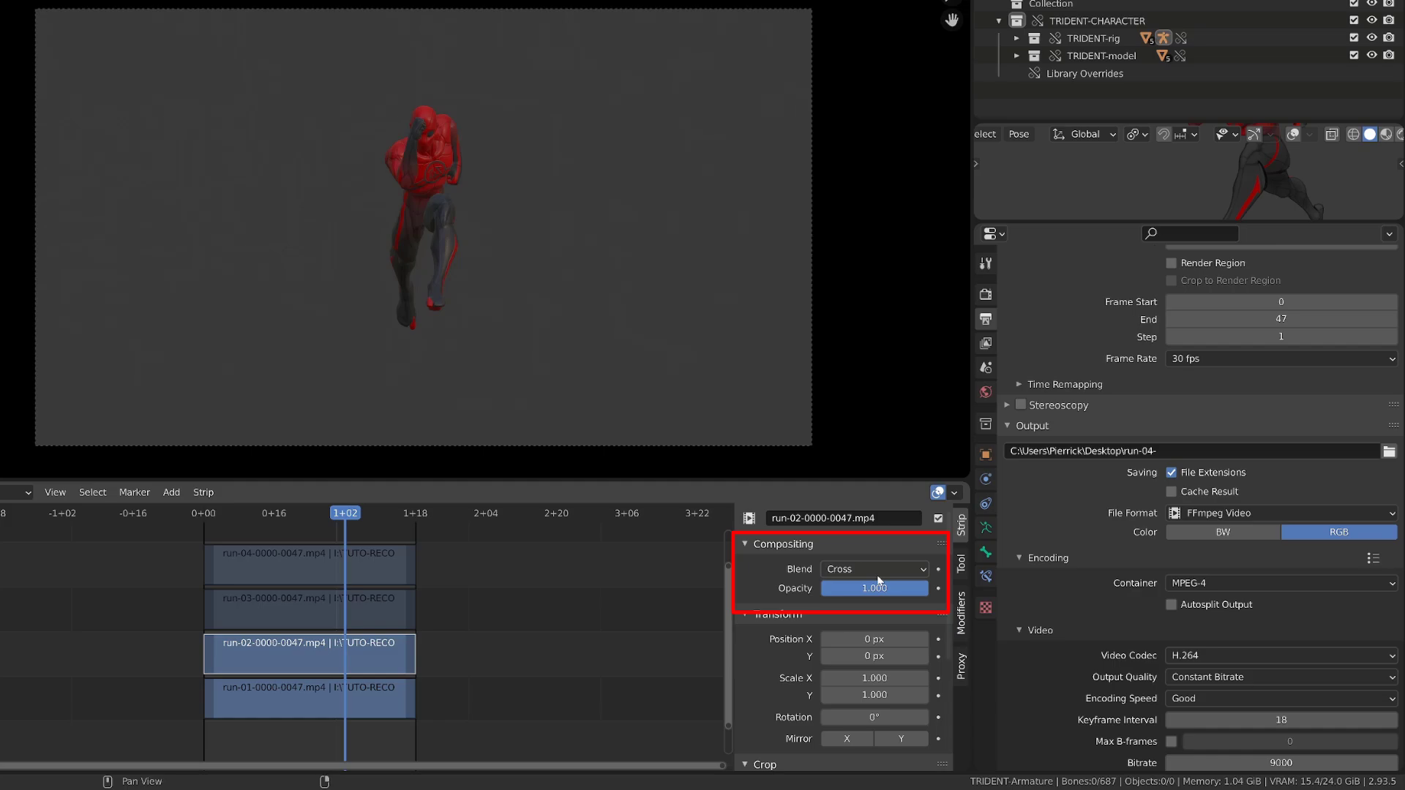
{"action": "left_click", "coordinate": [884, 571]}
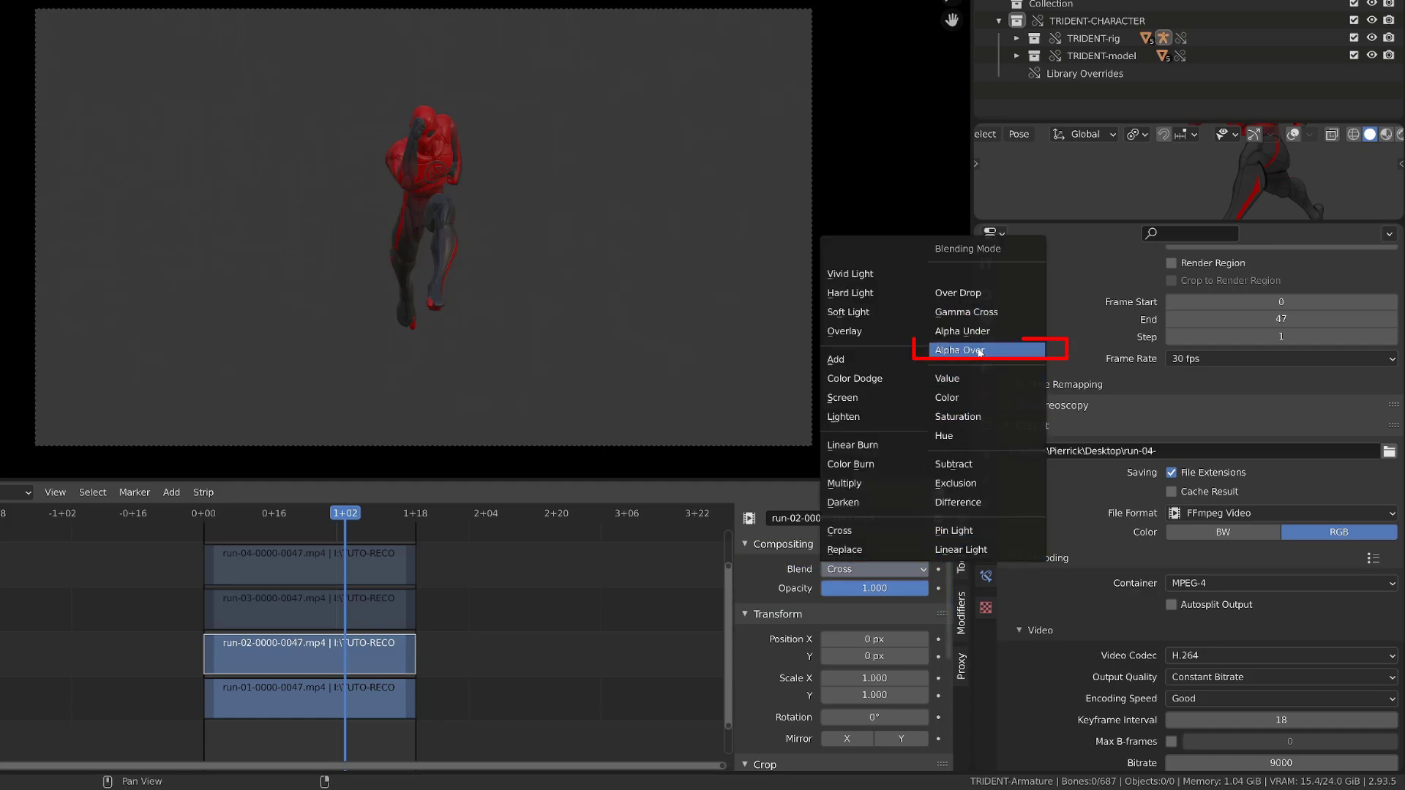
{"action": "left_click", "coordinate": [979, 352]}
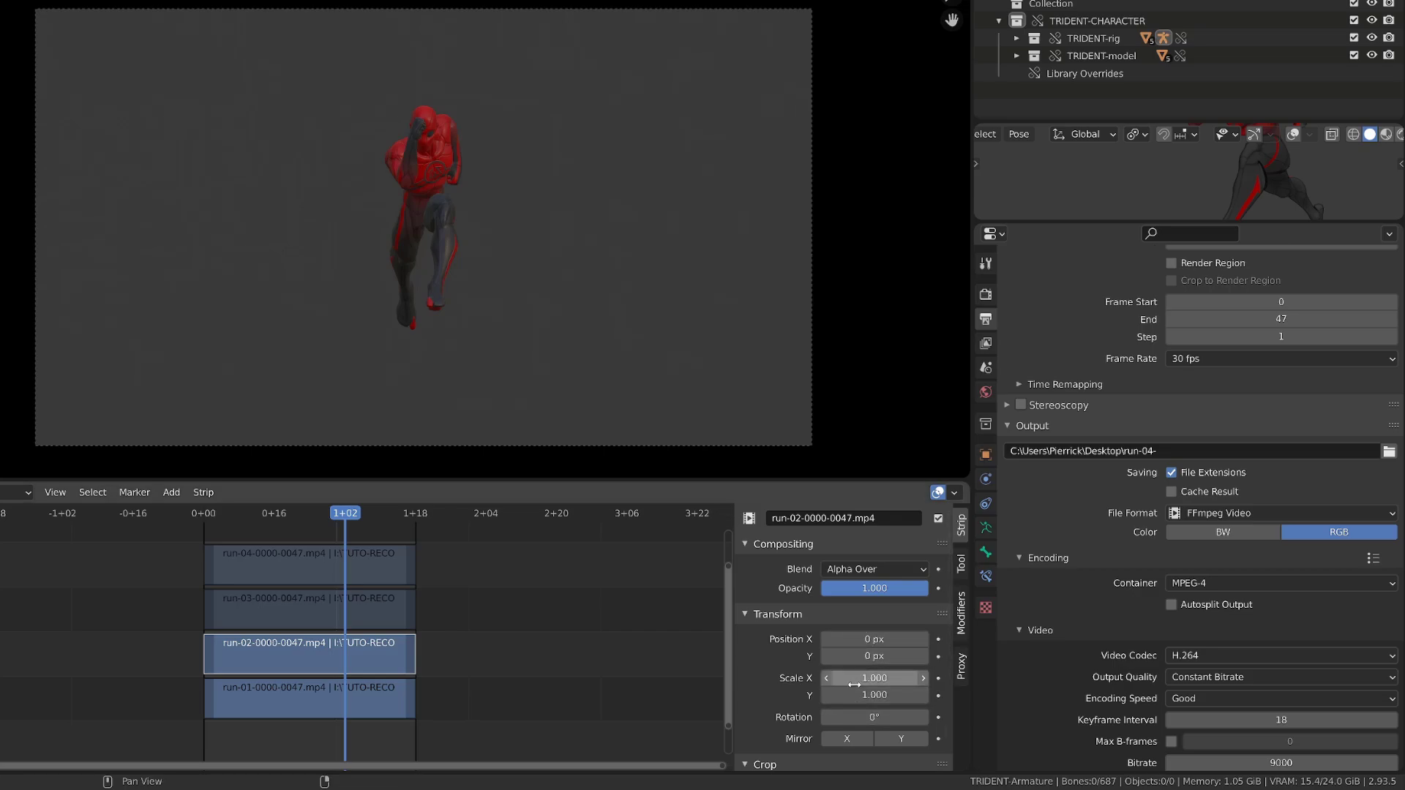
{"action": "scroll", "coordinate": [854, 683], "scroll_direction": "down", "scroll_amount": 2}
{"action": "mouse_move", "coordinate": [858, 696]}
{"action": "left_mouse_down"}
{"action": "mouse_move", "coordinate": [922, 696]}
{"action": "mouse_move", "coordinate": [922, 710]}
{"action": "left_mouse_up"}
{"action": "left_click_drag", "start_coordinate": [873, 544], "coordinate": [911, 544]}
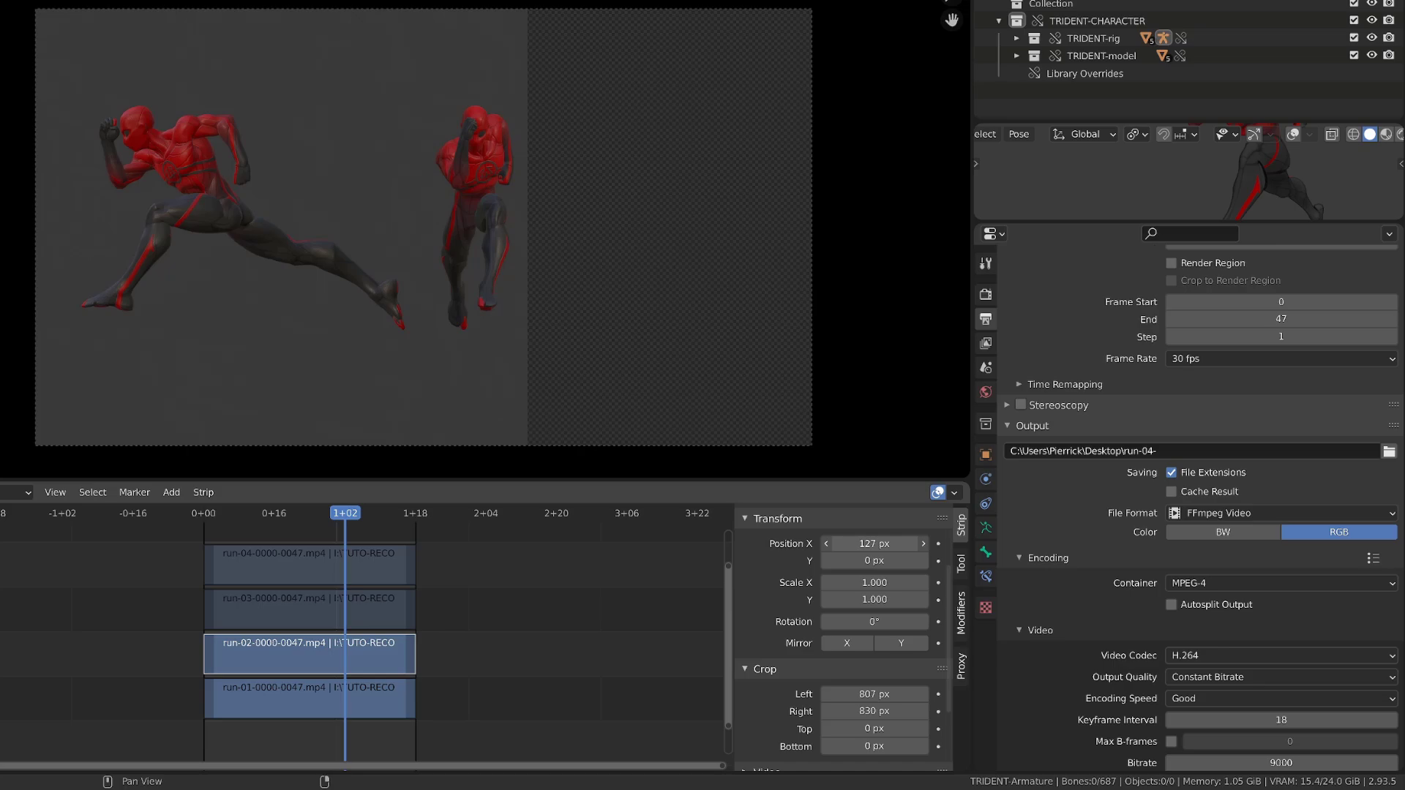
Step: Set run-03 to Alpha Over and shift its character further right in the frame
{"action": "left_click", "coordinate": [362, 610]}
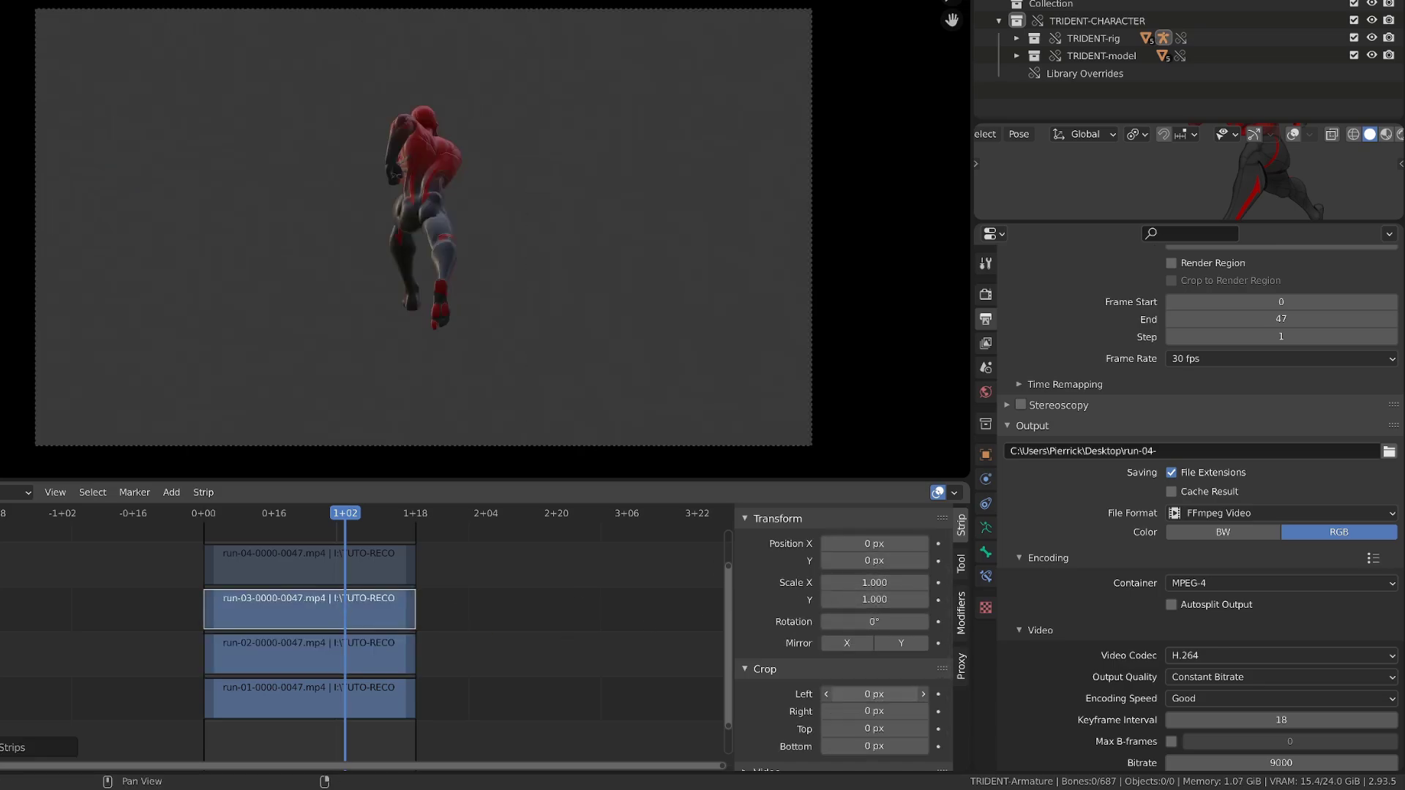
{"action": "mouse_move", "coordinate": [874, 695]}
{"action": "left_mouse_down"}
{"action": "mouse_move", "coordinate": [911, 693]}
{"action": "mouse_move", "coordinate": [900, 710]}
{"action": "mouse_move", "coordinate": [922, 710]}
{"action": "left_mouse_up"}
{"action": "scroll", "coordinate": [879, 659], "scroll_direction": "up", "scroll_amount": 3}
{"action": "left_click", "coordinate": [884, 553]}
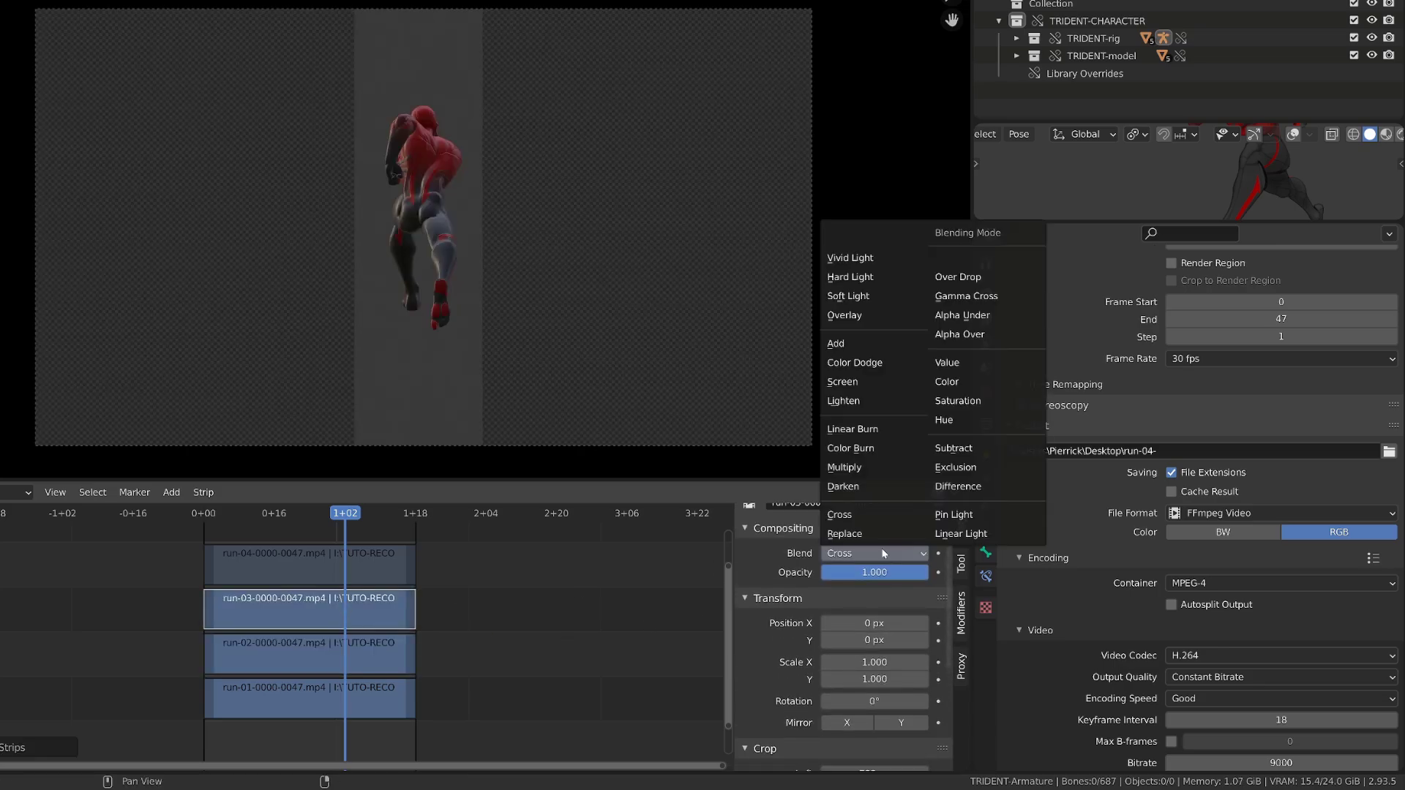
{"action": "left_click", "coordinate": [960, 334]}
{"action": "left_click_drag", "start_coordinate": [873, 607], "coordinate": [923, 607]}
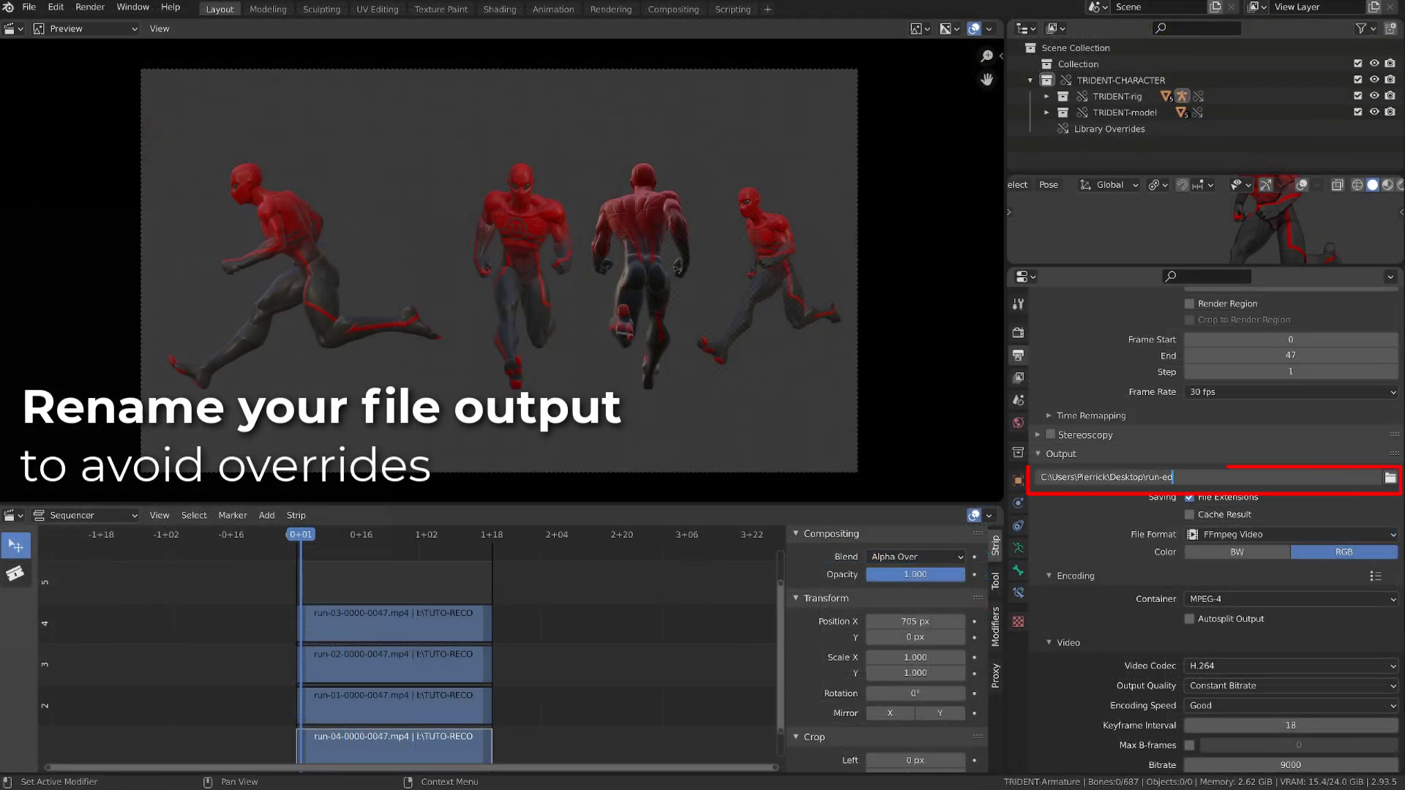
{"action": "type", "text": "ited"}
Step: Name the output run-edited and render the combined sequence as an animation
{"action": "key", "text": "Return"}
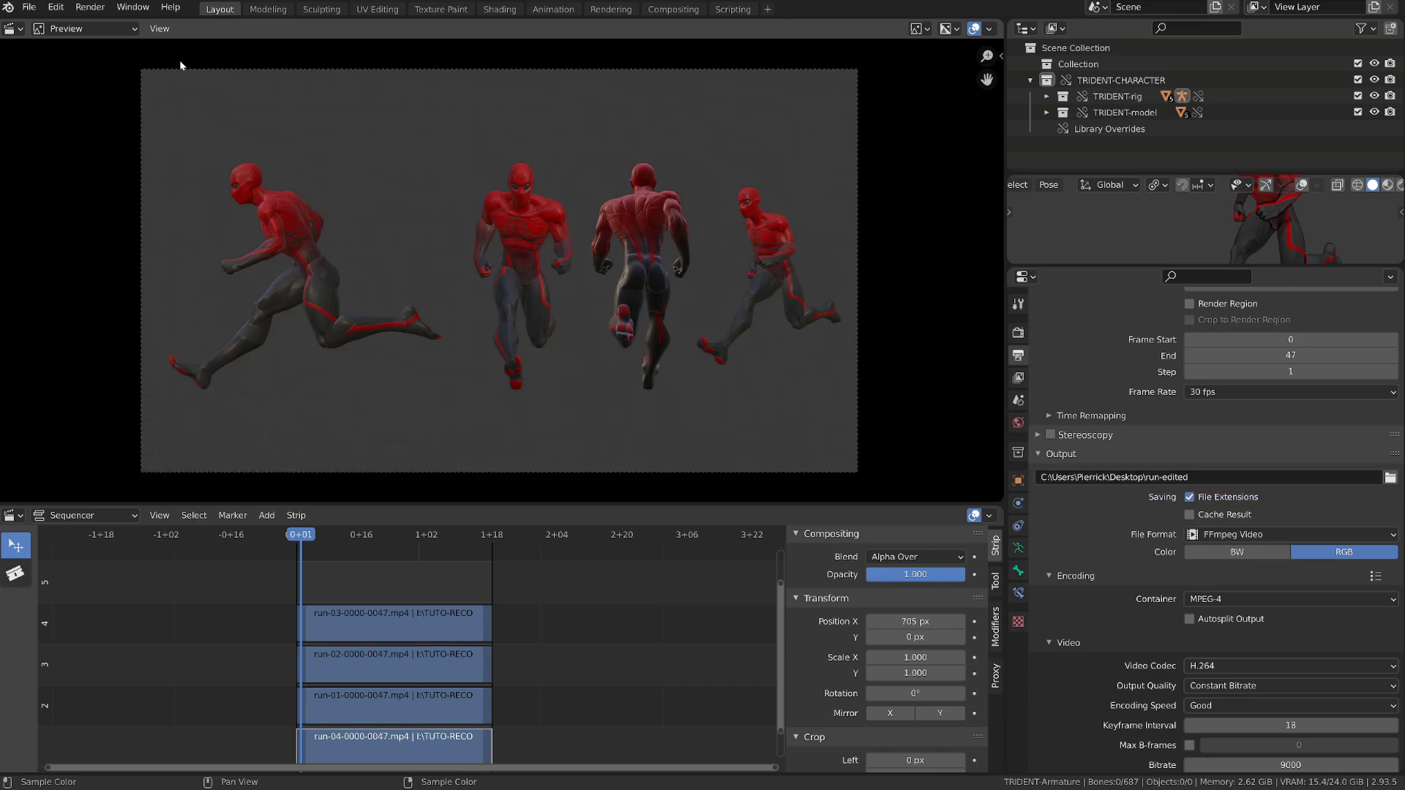
{"action": "left_click", "coordinate": [160, 29]}
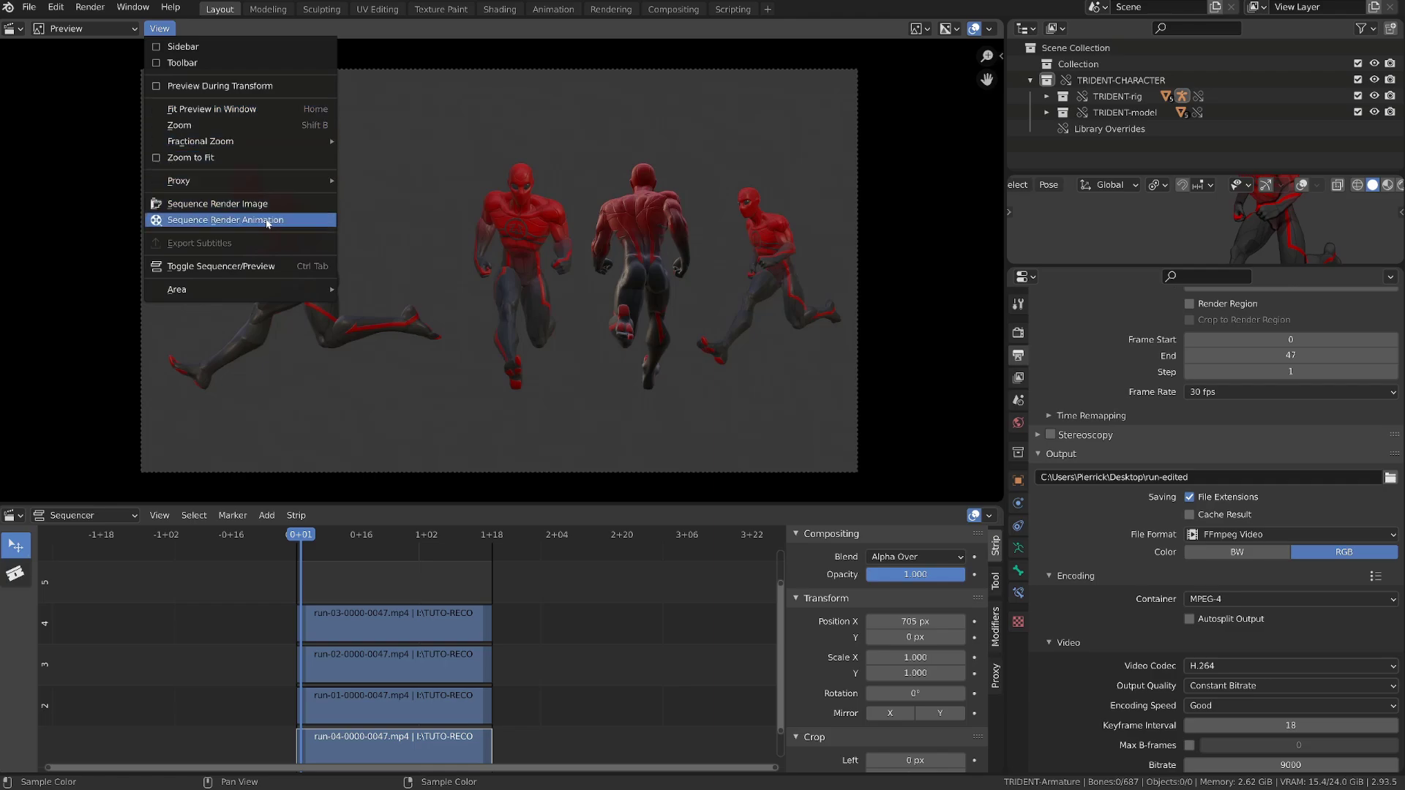
{"action": "left_click", "coordinate": [265, 221]}
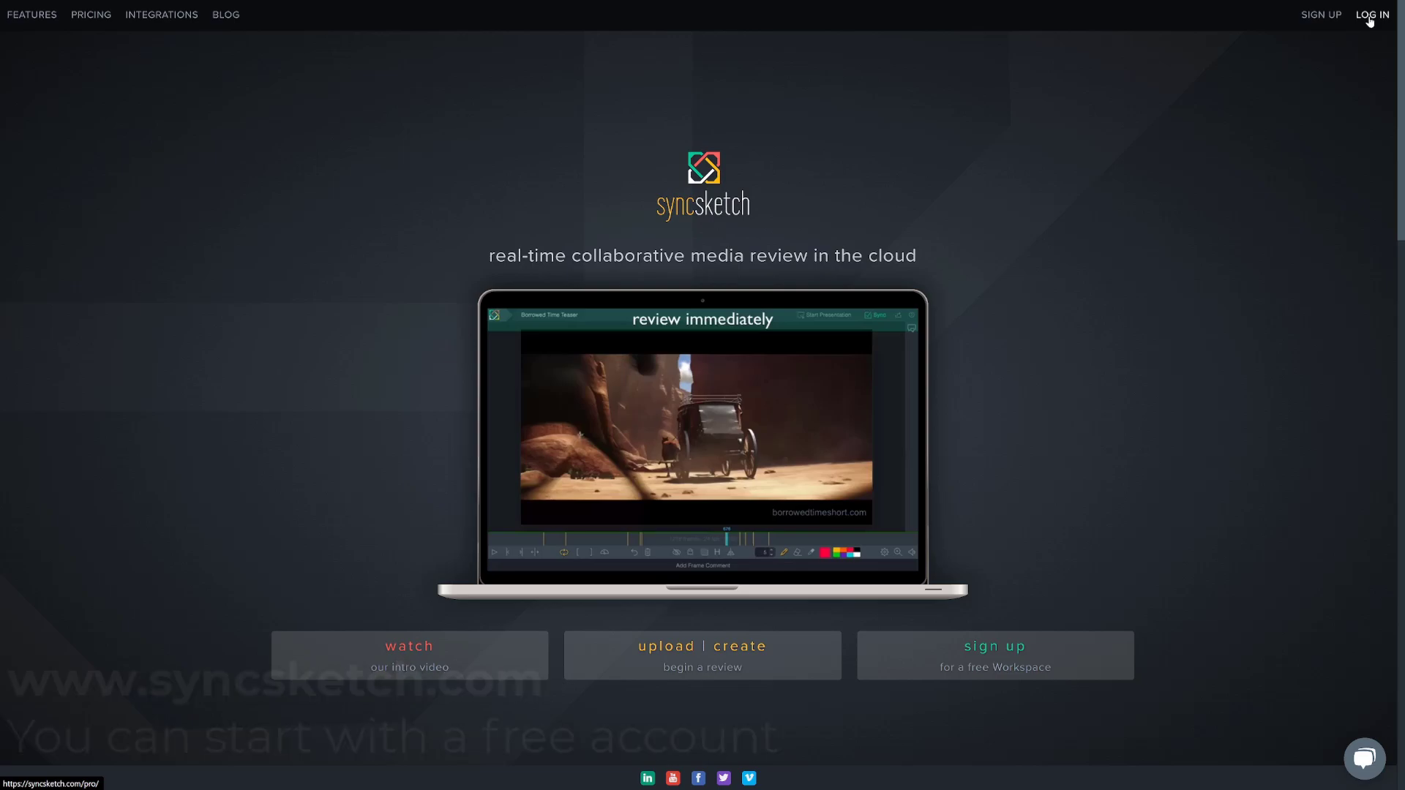
Step: Sign in to SyncSketch and open the Projects list from the top bar
{"action": "left_click", "coordinate": [1370, 19]}
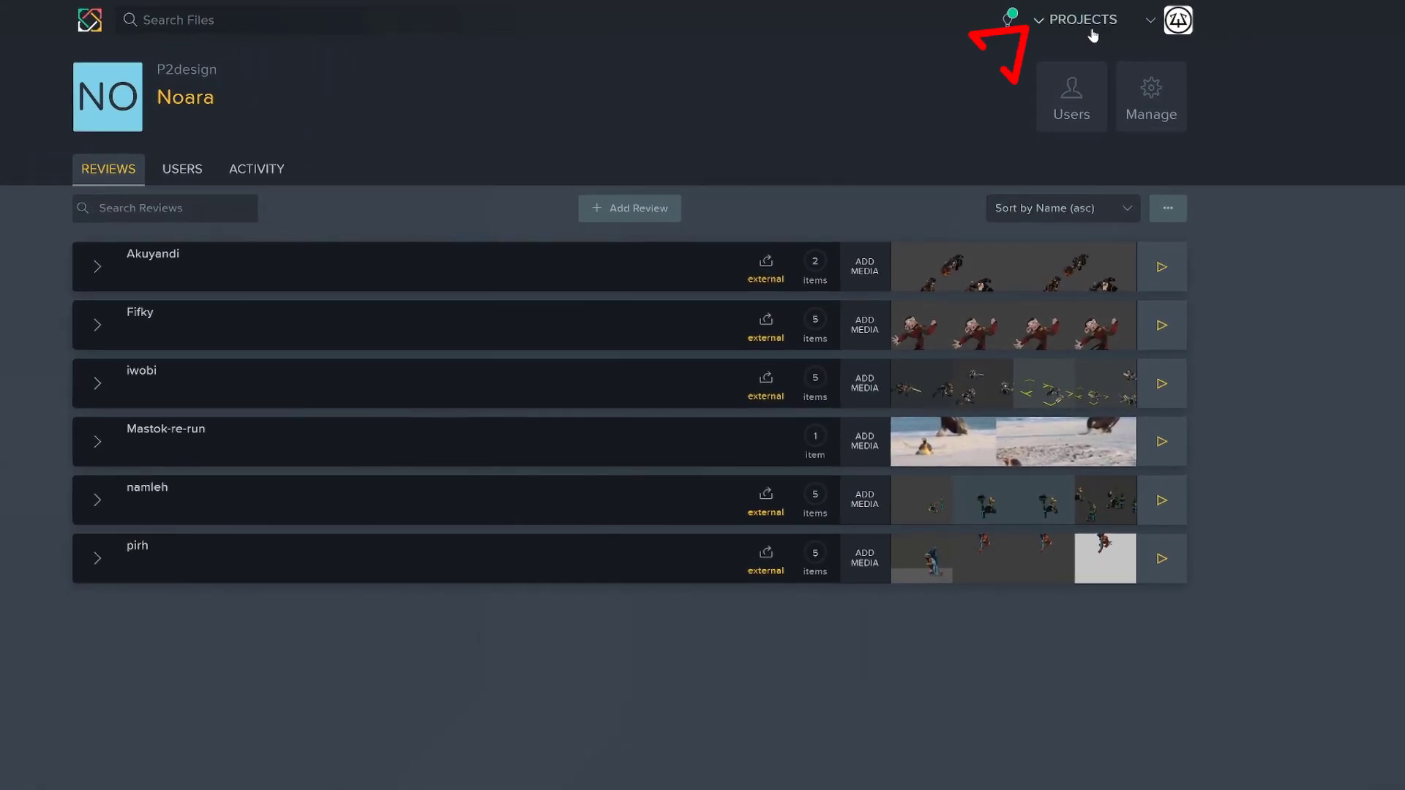
{"action": "left_click", "coordinate": [1077, 22]}
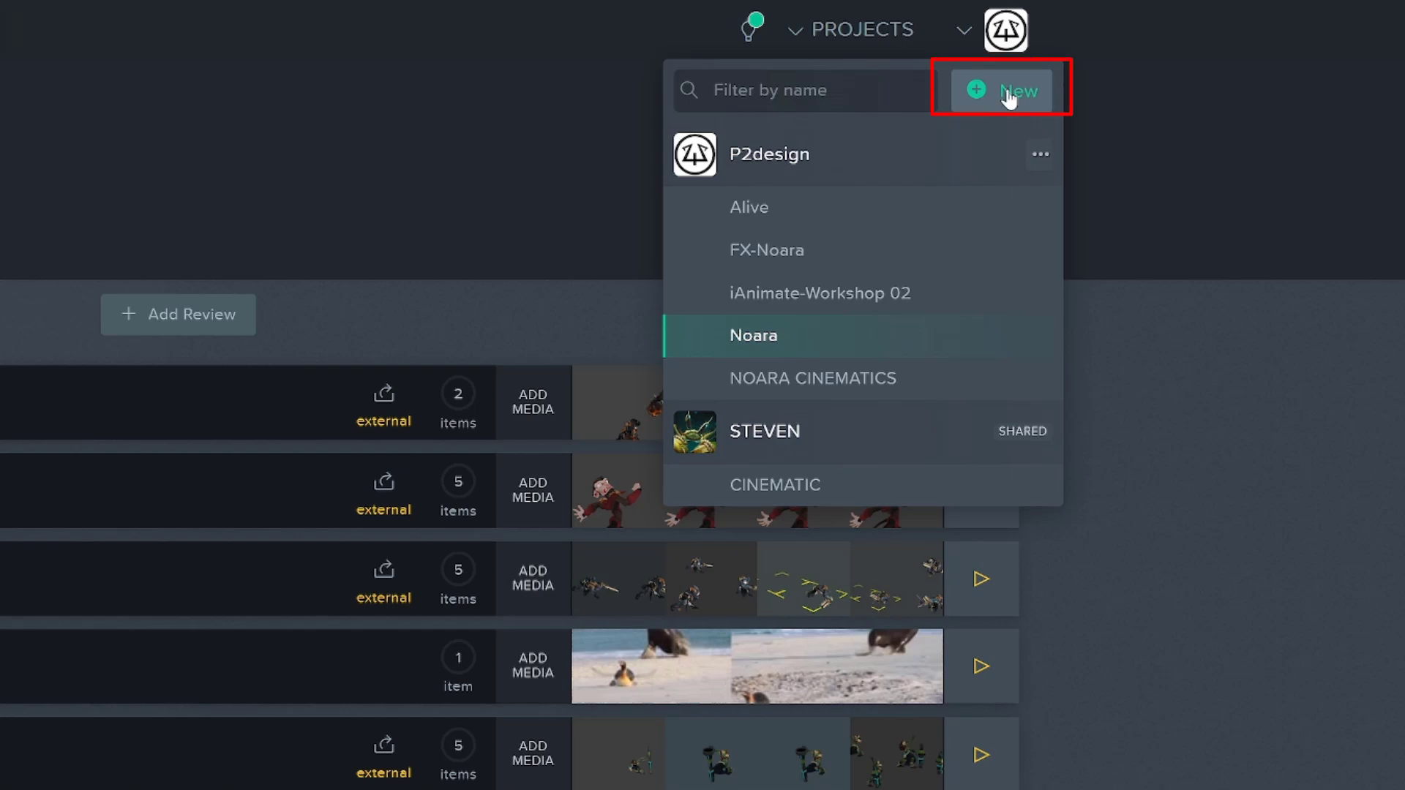
Step: Create project 'Test review' described 'It's a test' with sharing limited to Only Project Users
{"action": "left_click", "coordinate": [1009, 98]}
{"action": "type", "text": "TE"}
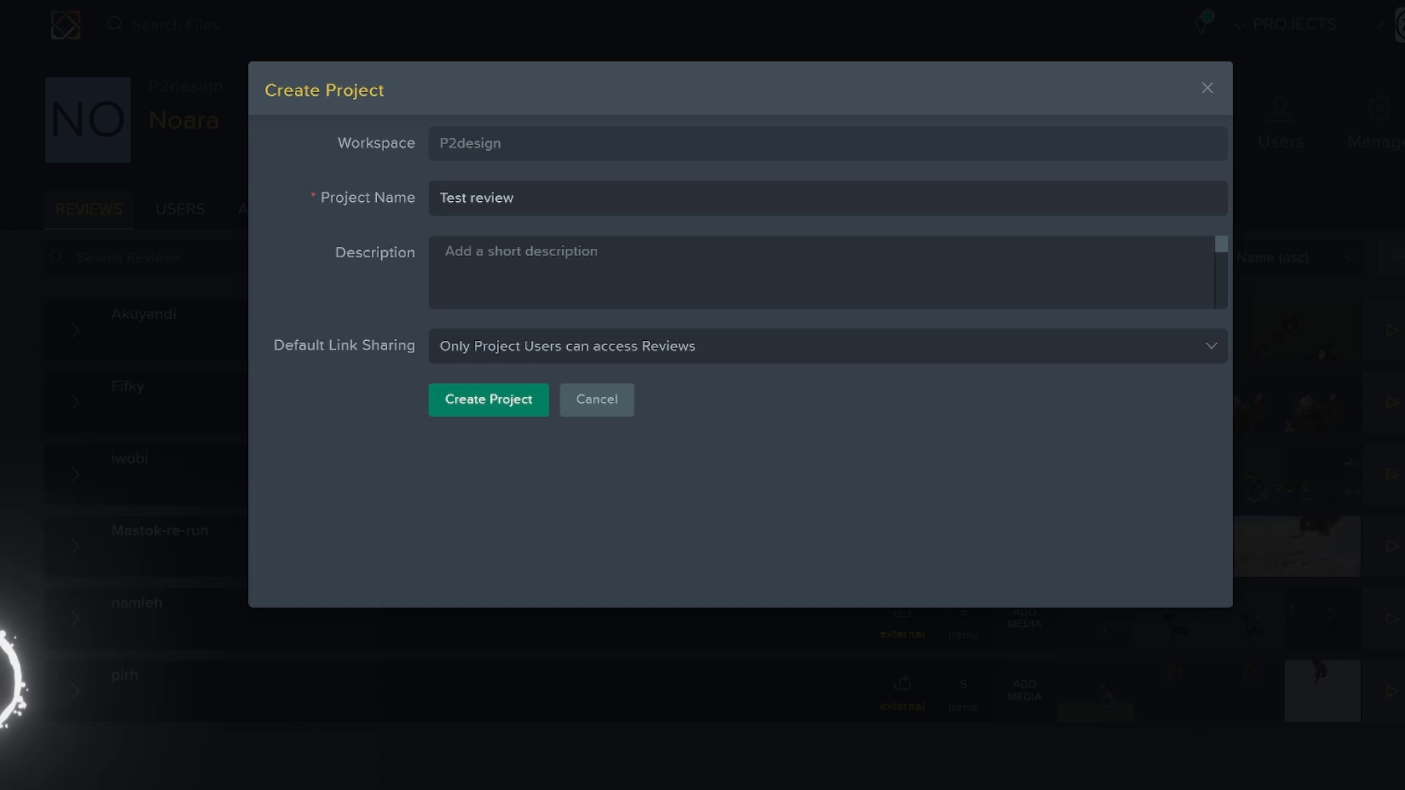
{"action": "type", "text": "It's a test"}
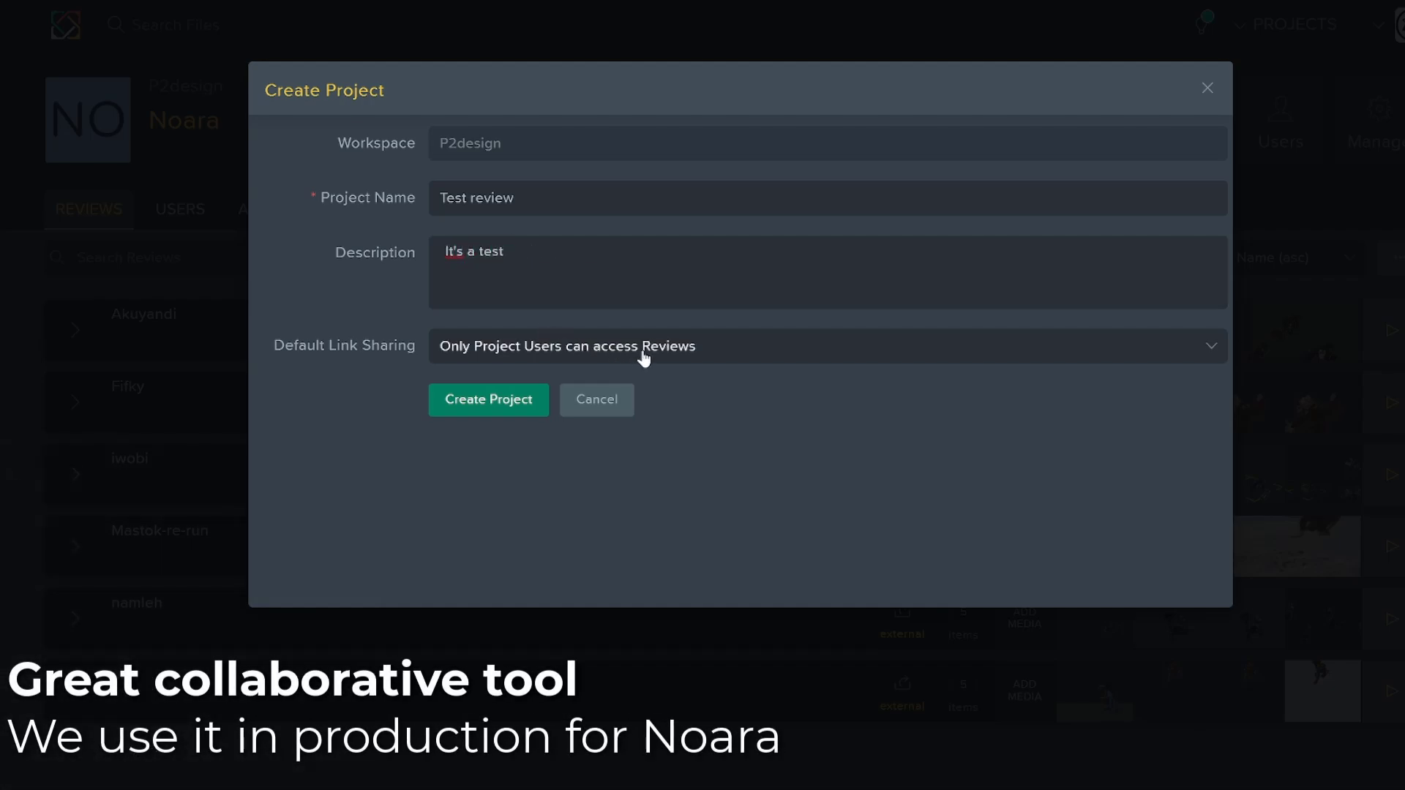
{"action": "left_click", "coordinate": [1191, 352]}
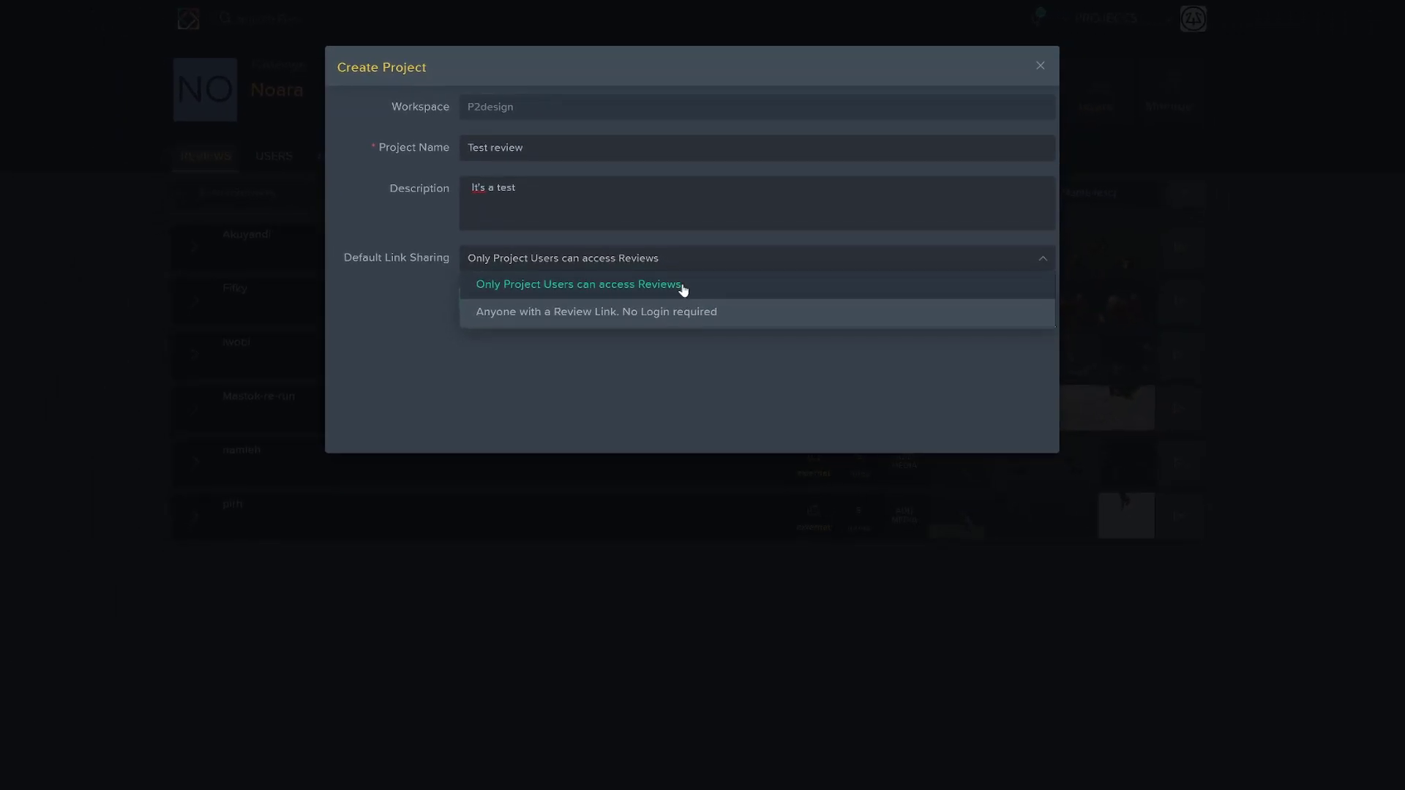
{"action": "left_click", "coordinate": [681, 287]}
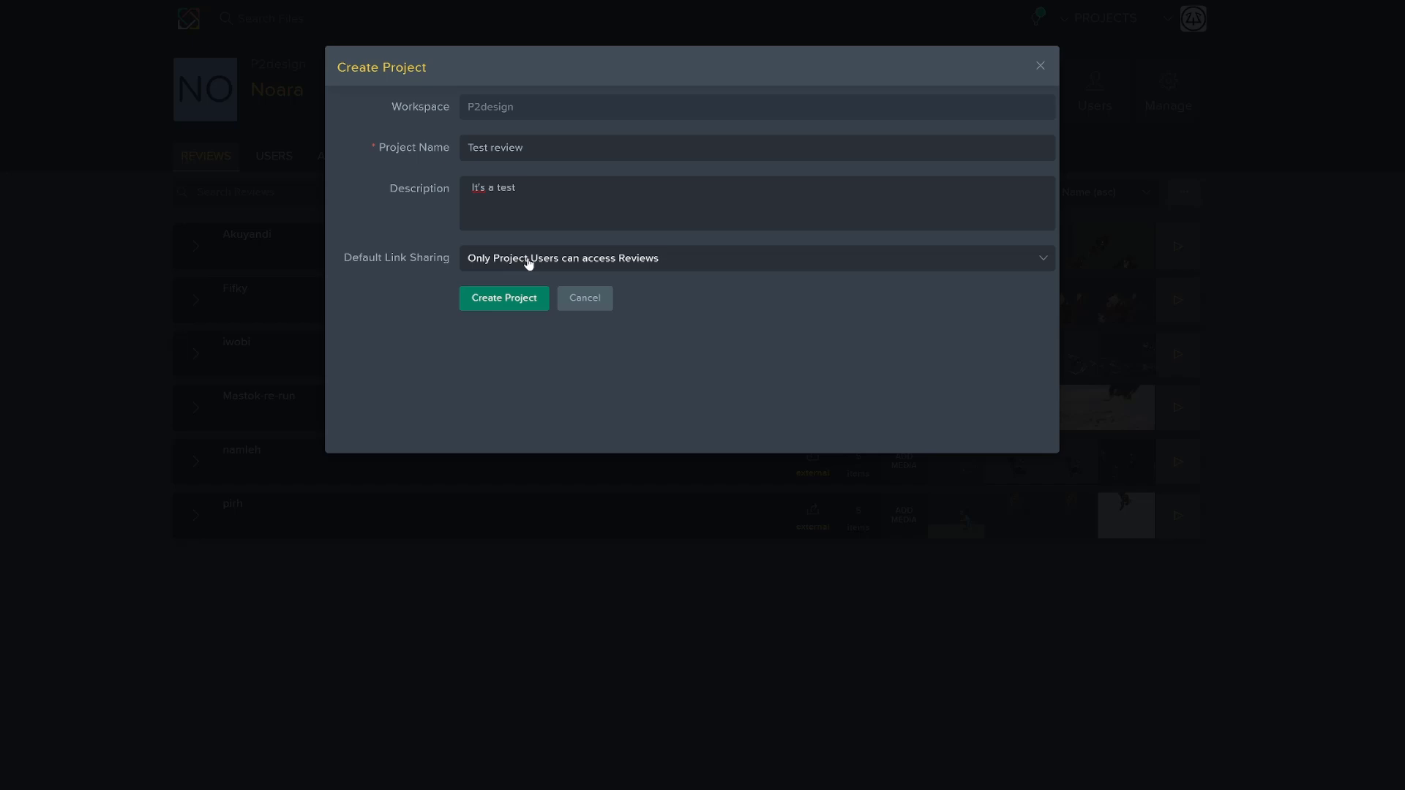
{"action": "left_click", "coordinate": [503, 303]}
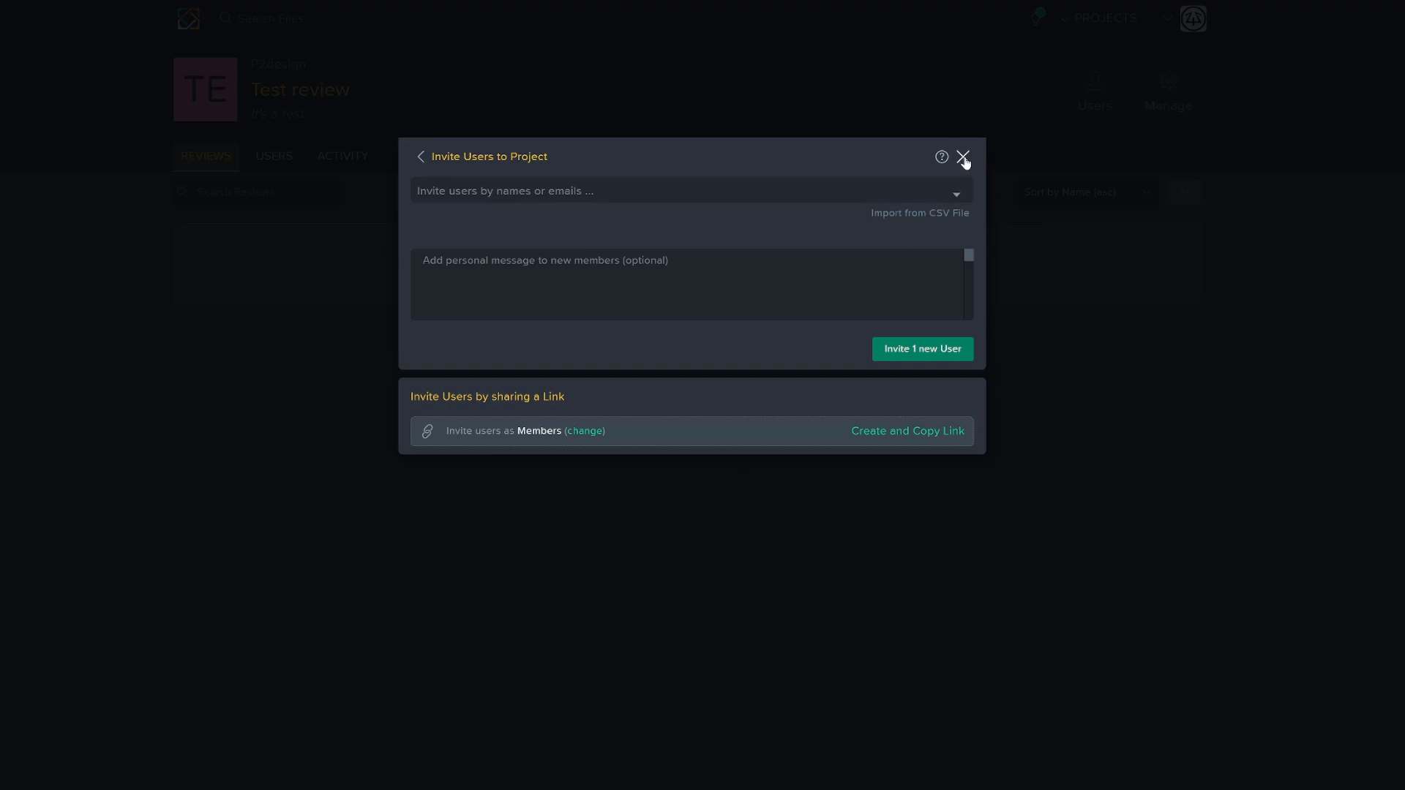
Step: Dismiss the invite dialog and create a review named 'Run cycle' in the project
{"action": "left_click", "coordinate": [963, 158]}
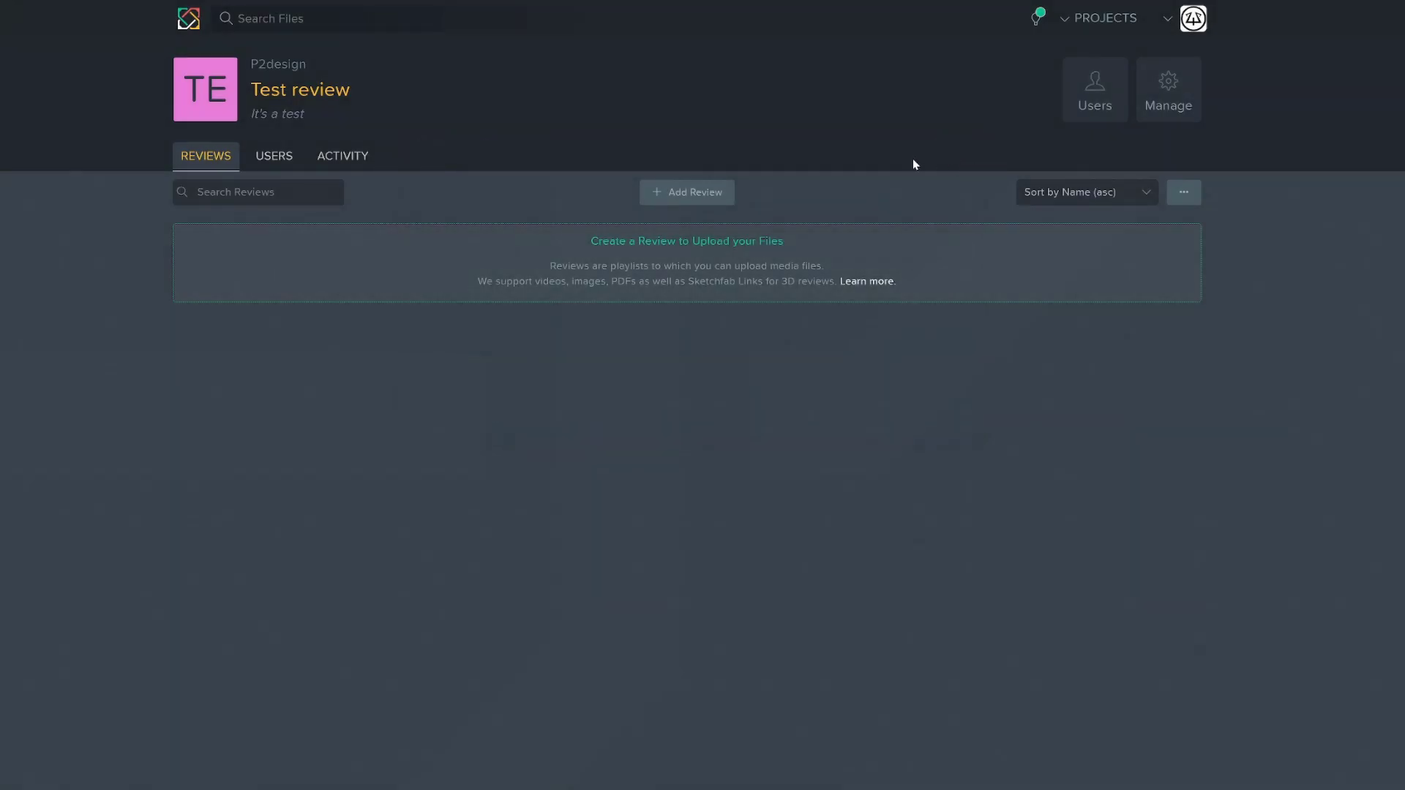
{"action": "left_click", "coordinate": [707, 201]}
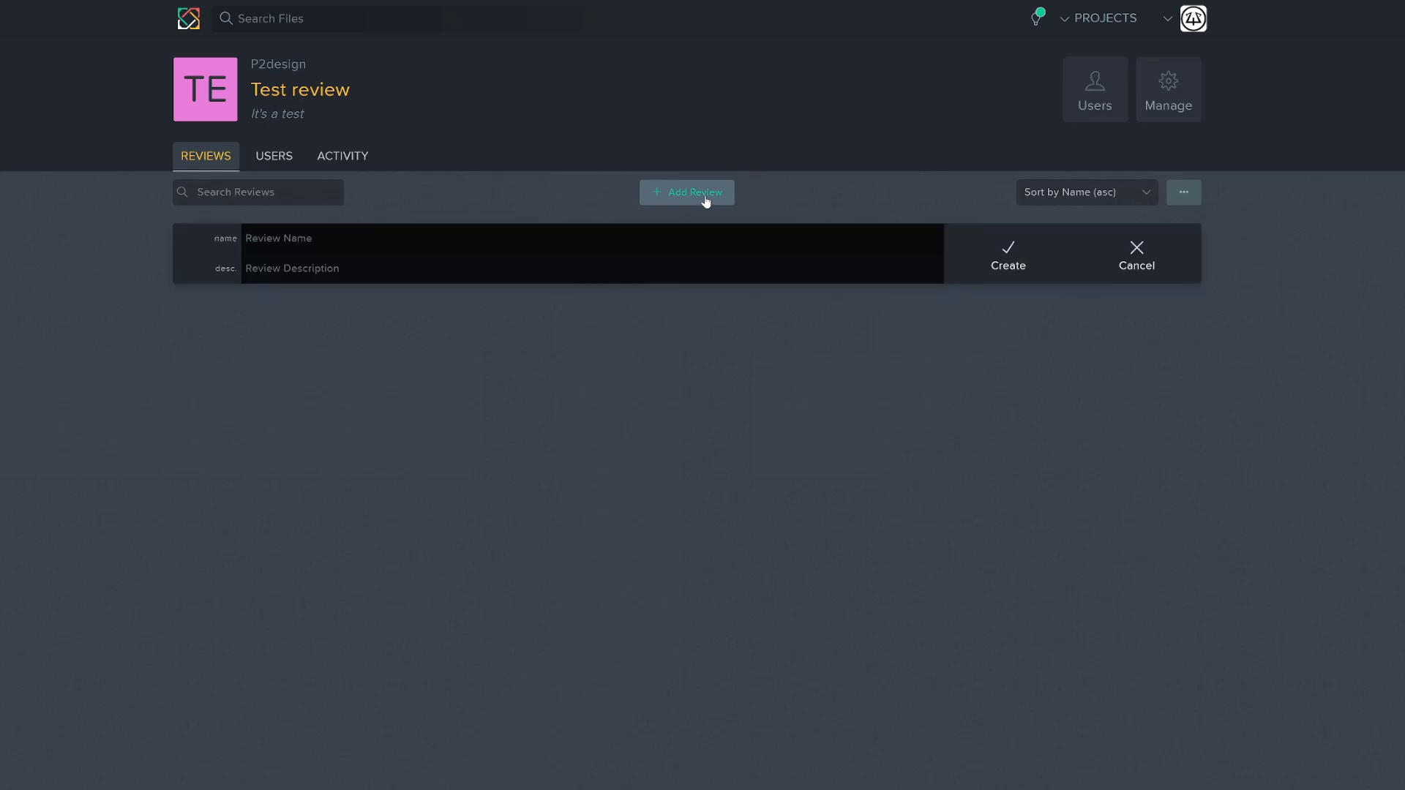
{"action": "type", "text": "Run cycle"}
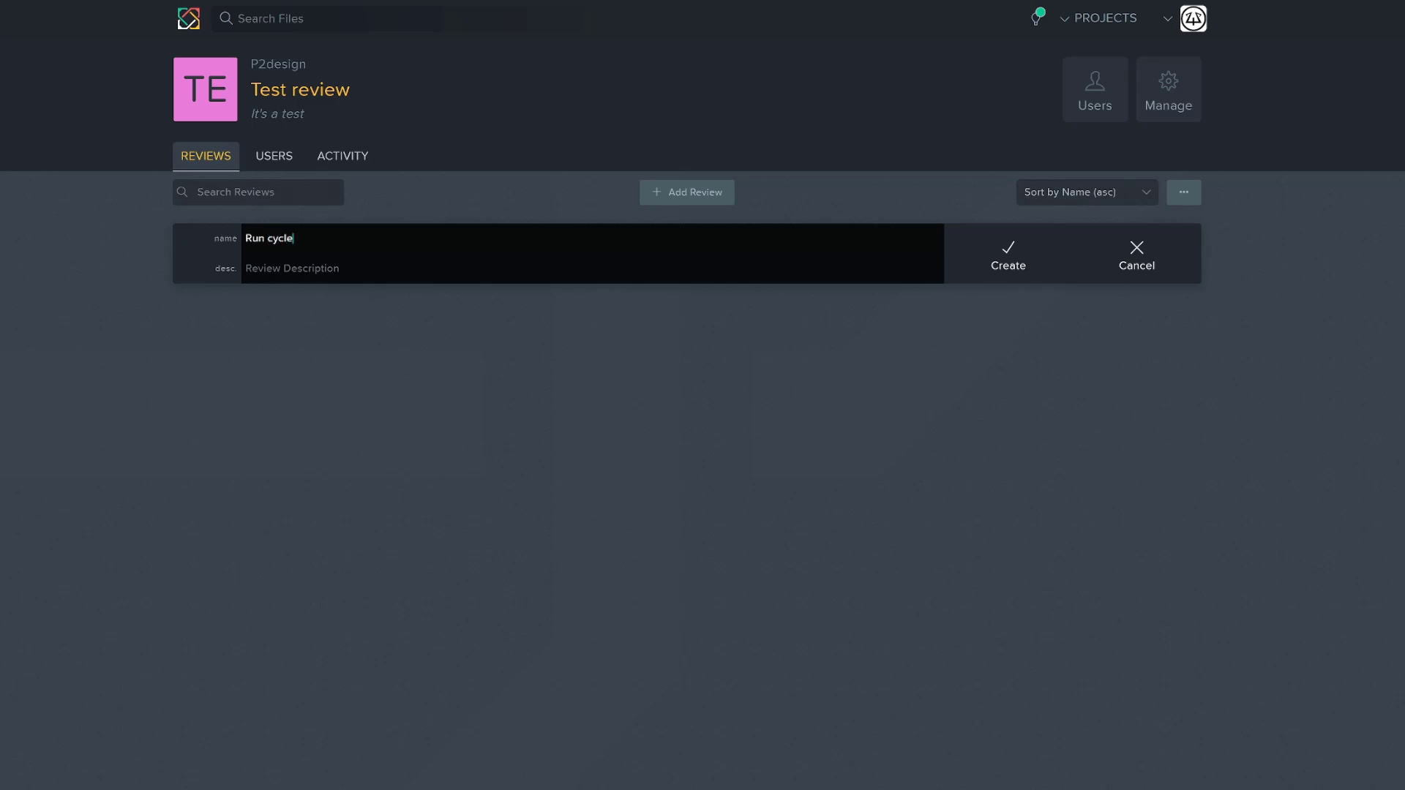
{"action": "left_click", "coordinate": [1000, 239]}
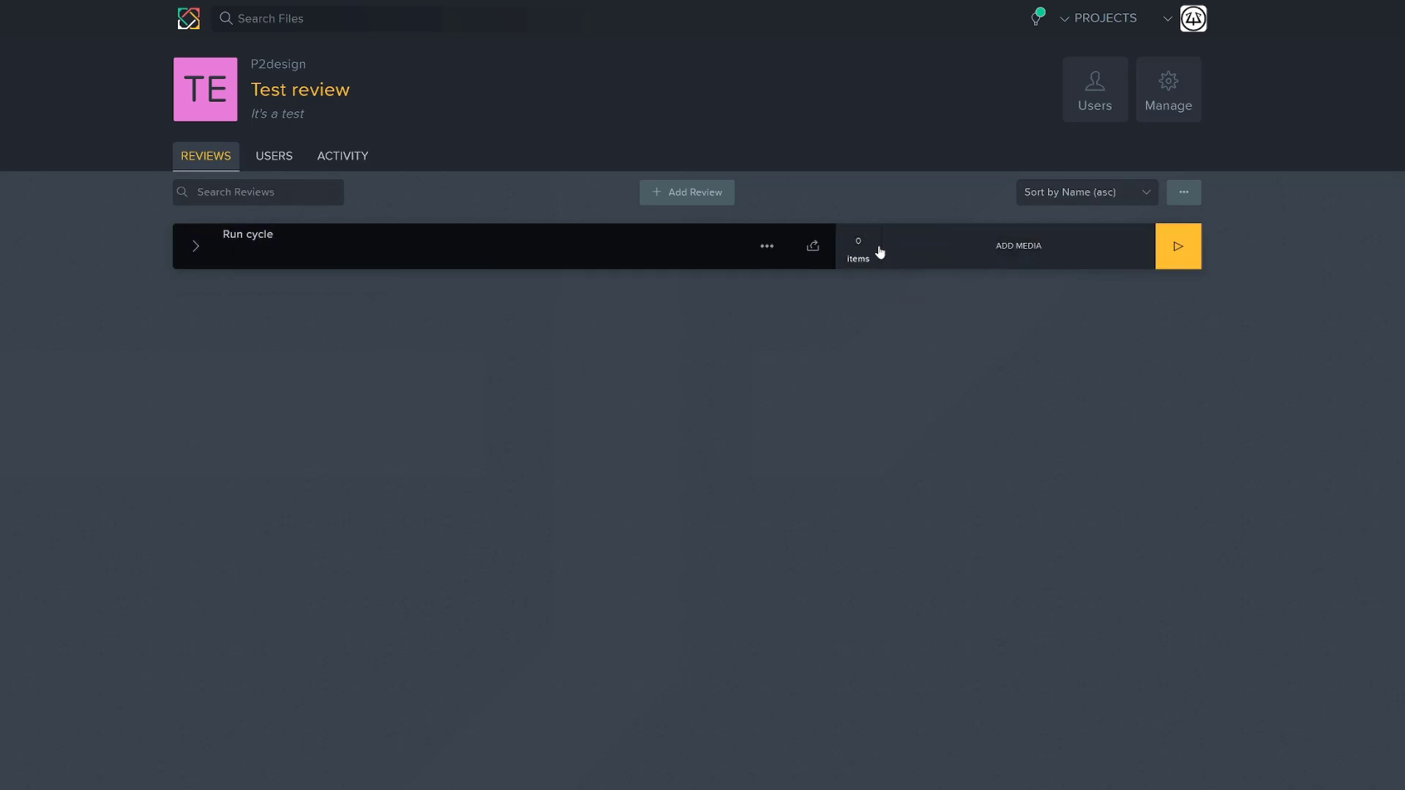
{"action": "left_click", "coordinate": [766, 245]}
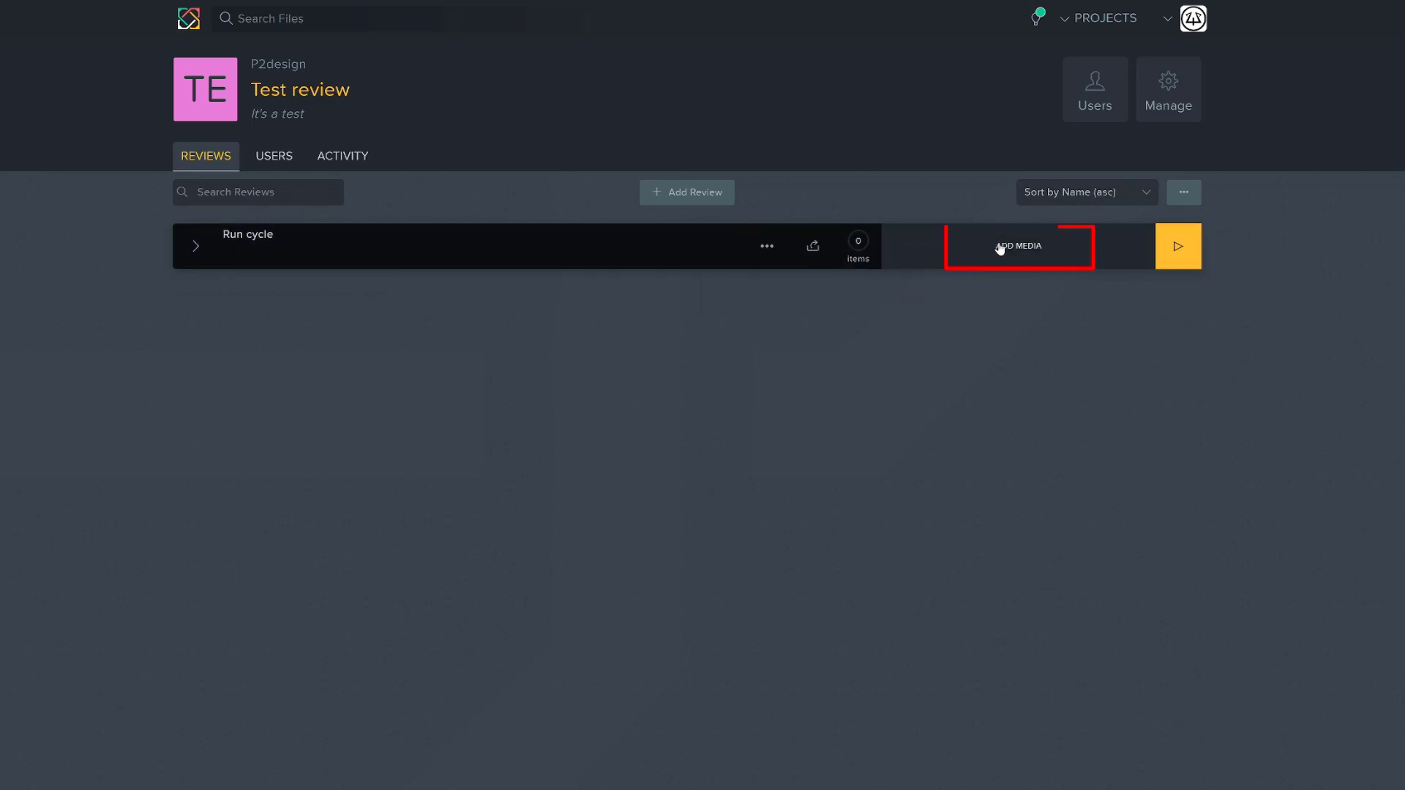
Step: Upload run-edited02.mp4 from the computer into the Run cycle review
{"action": "left_click", "coordinate": [998, 247]}
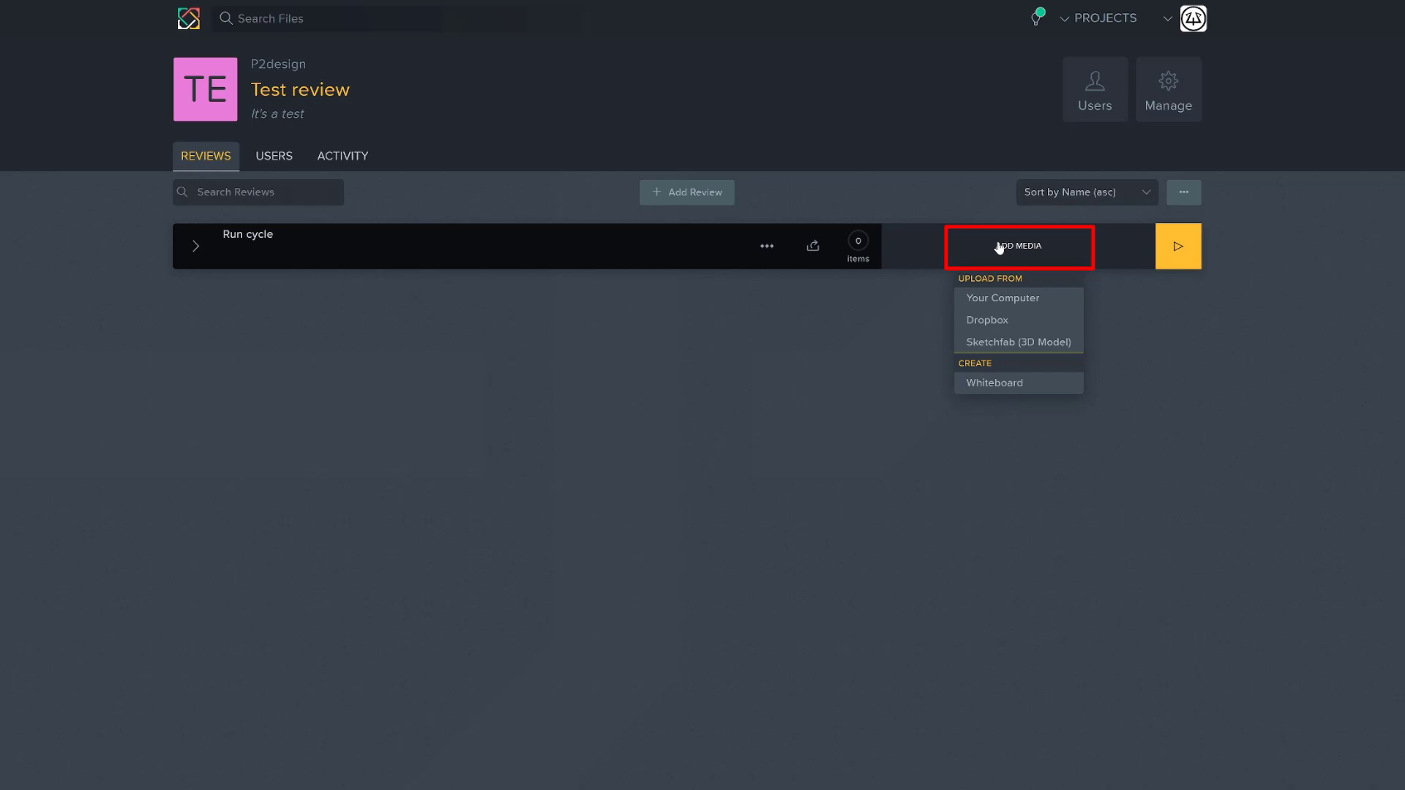
{"action": "left_click", "coordinate": [1011, 302]}
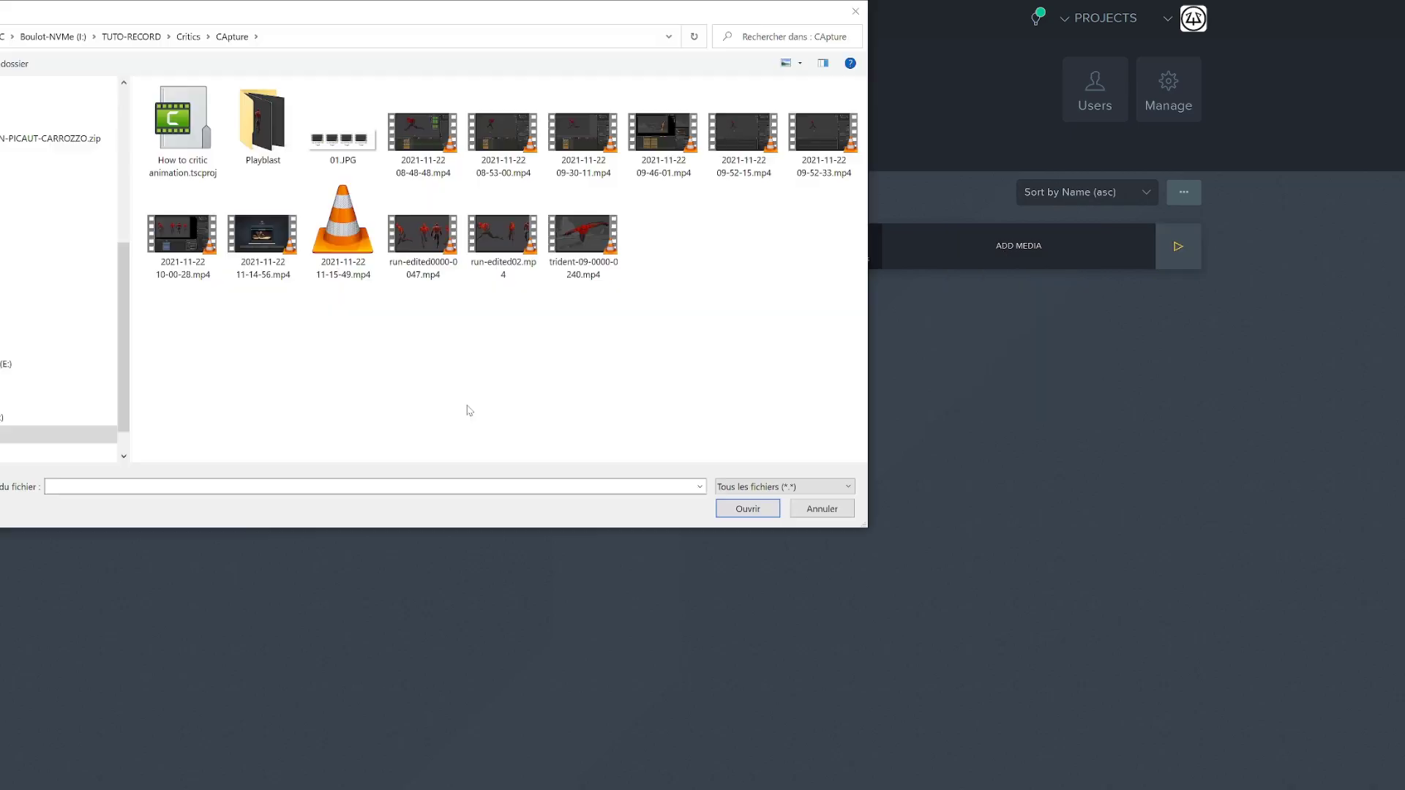
{"action": "left_click", "coordinate": [502, 236]}
{"action": "left_click", "coordinate": [755, 513]}
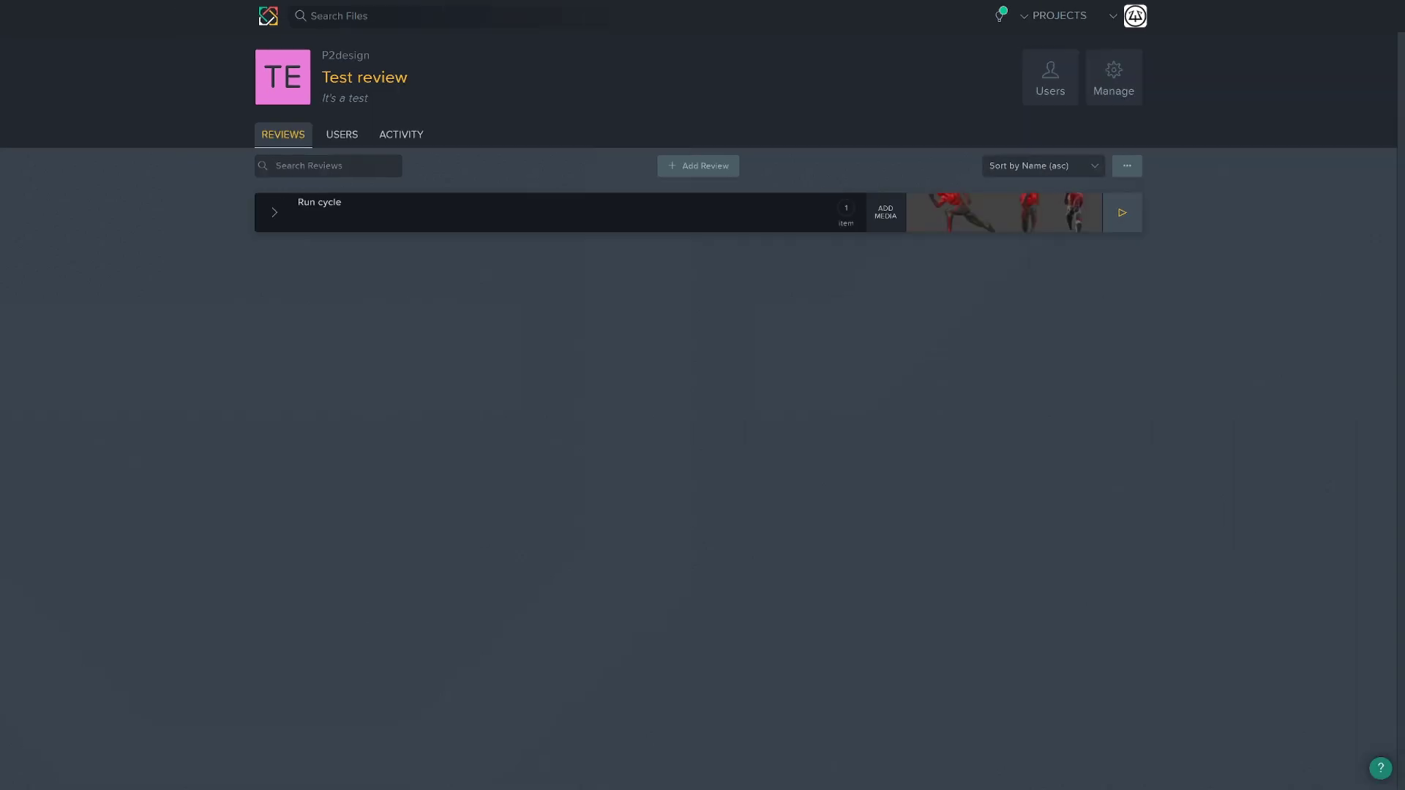
Step: Open the review in the player, try a cyan spiral sketch over the runner and undo it
{"action": "left_click", "coordinate": [1115, 224]}
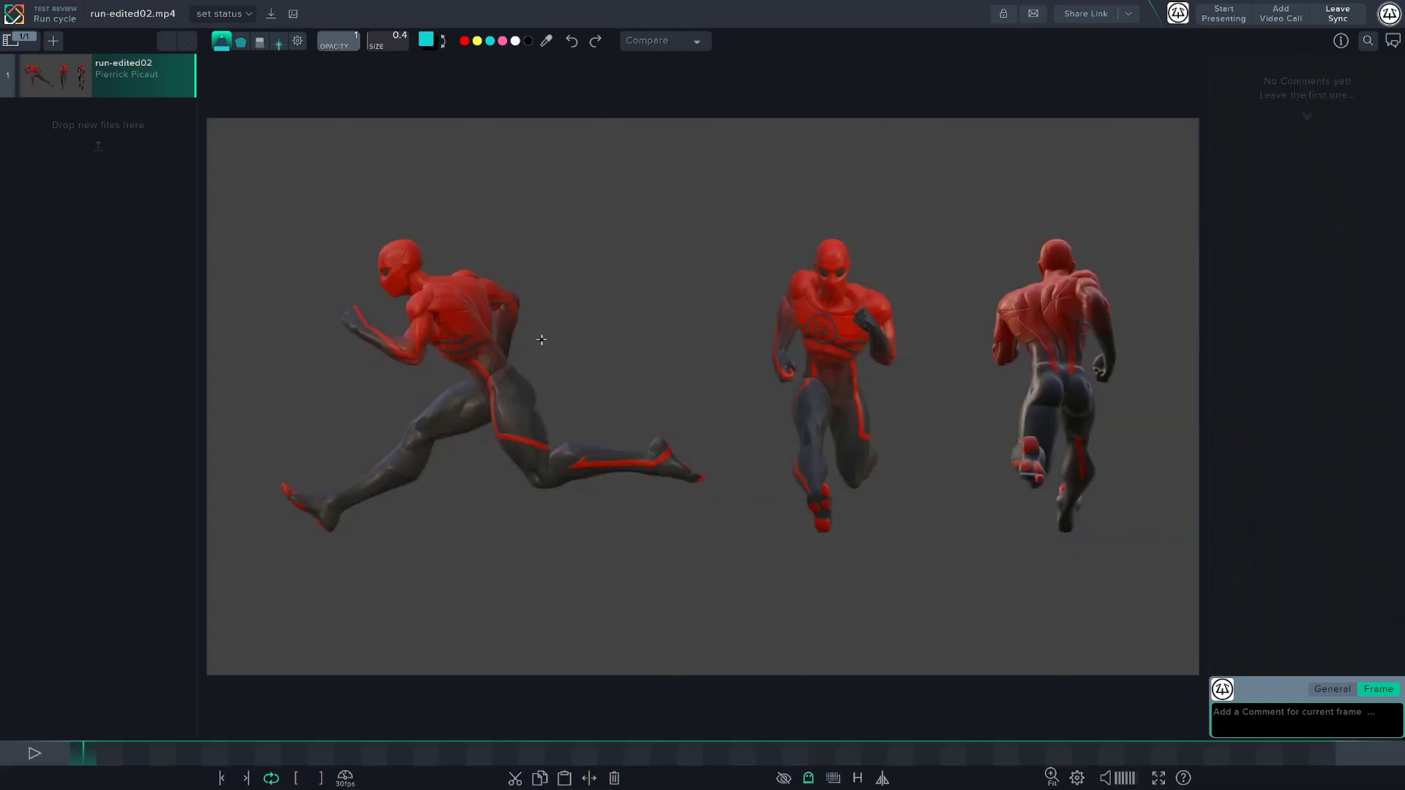
{"action": "mouse_move", "coordinate": [709, 263]}
{"action": "left_mouse_down"}
{"action": "mouse_move", "coordinate": [647, 368]}
{"action": "mouse_move", "coordinate": [507, 251]}
{"action": "left_mouse_up"}
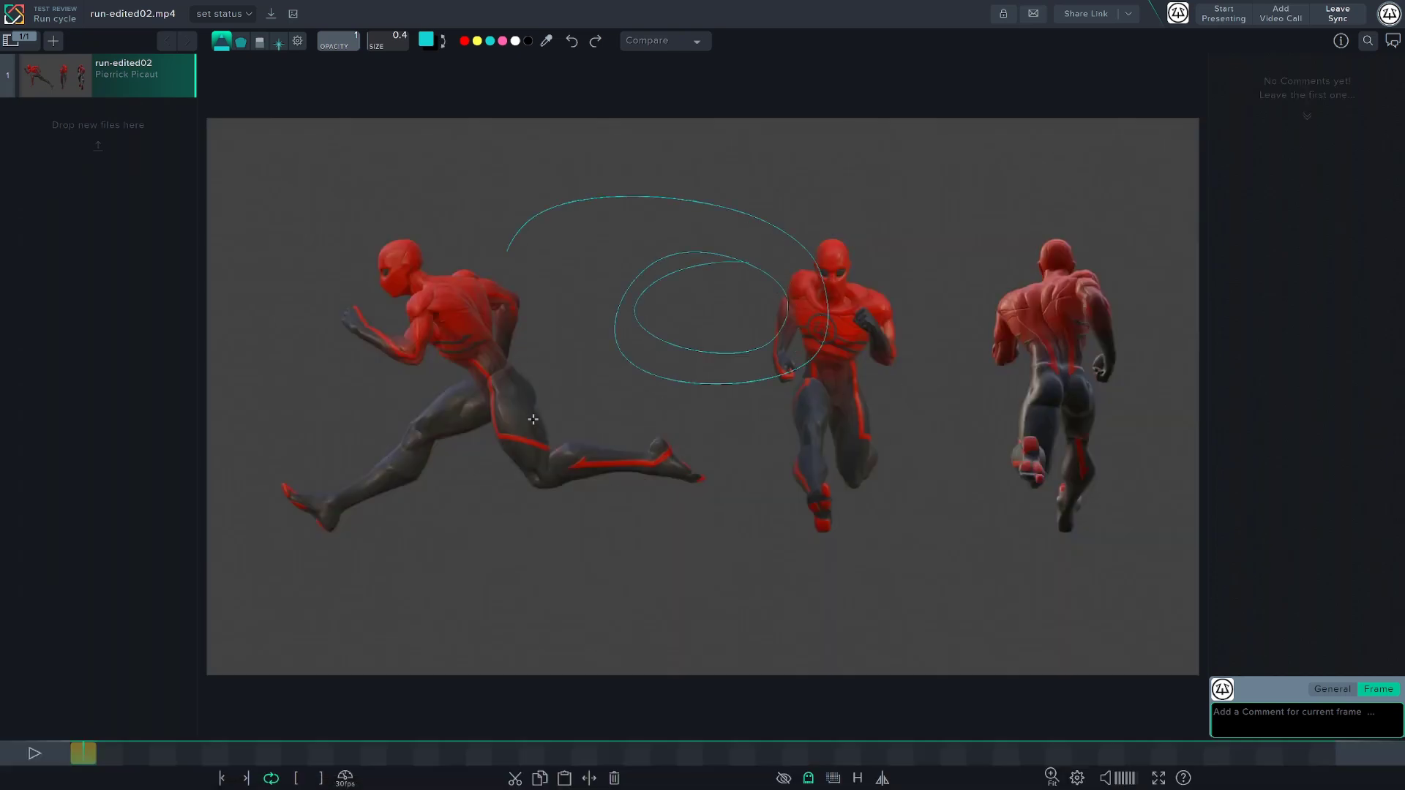
{"action": "key", "text": "ctrl+z"}
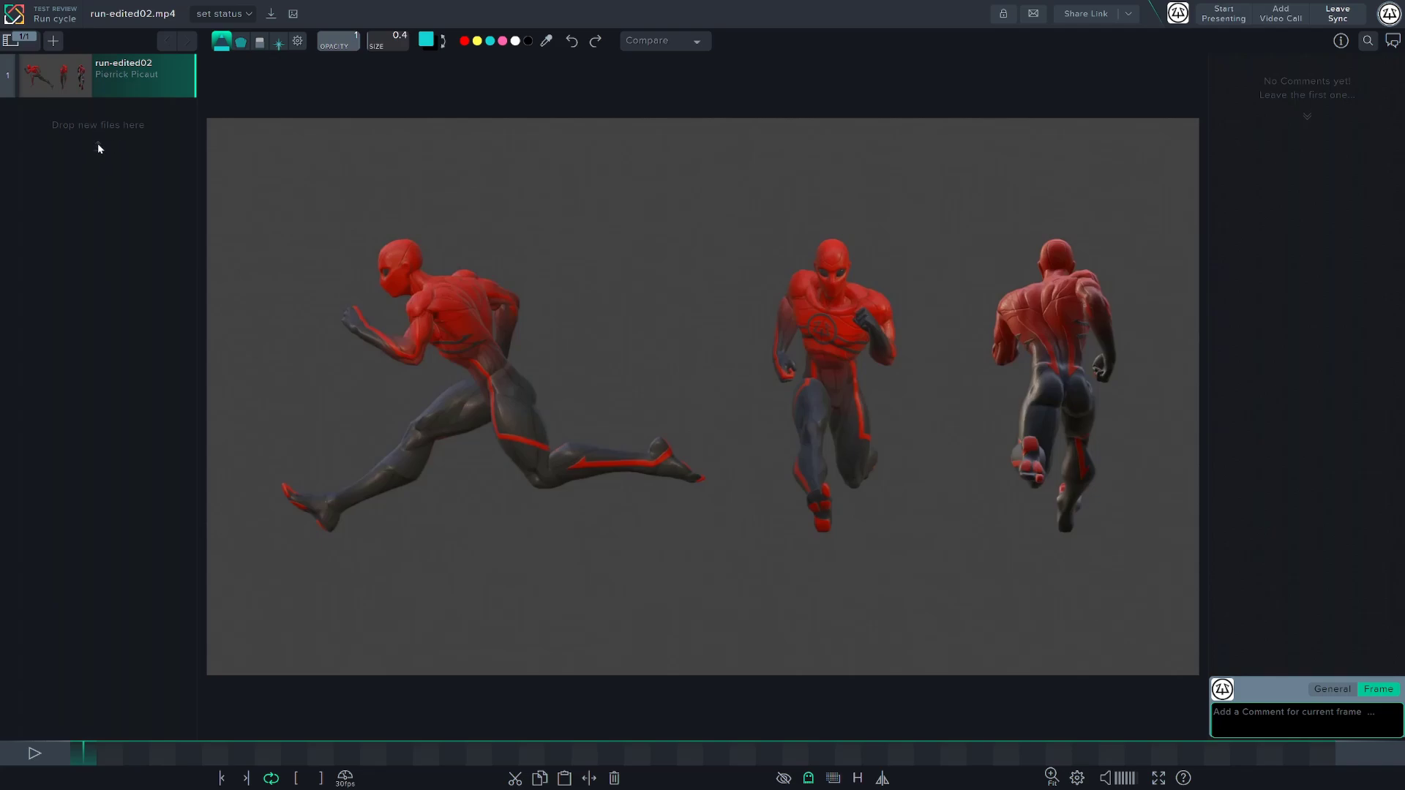
Step: Upload an updated run-edited02 playblast as a second version and view it fullscreen
{"action": "left_click", "coordinate": [54, 41]}
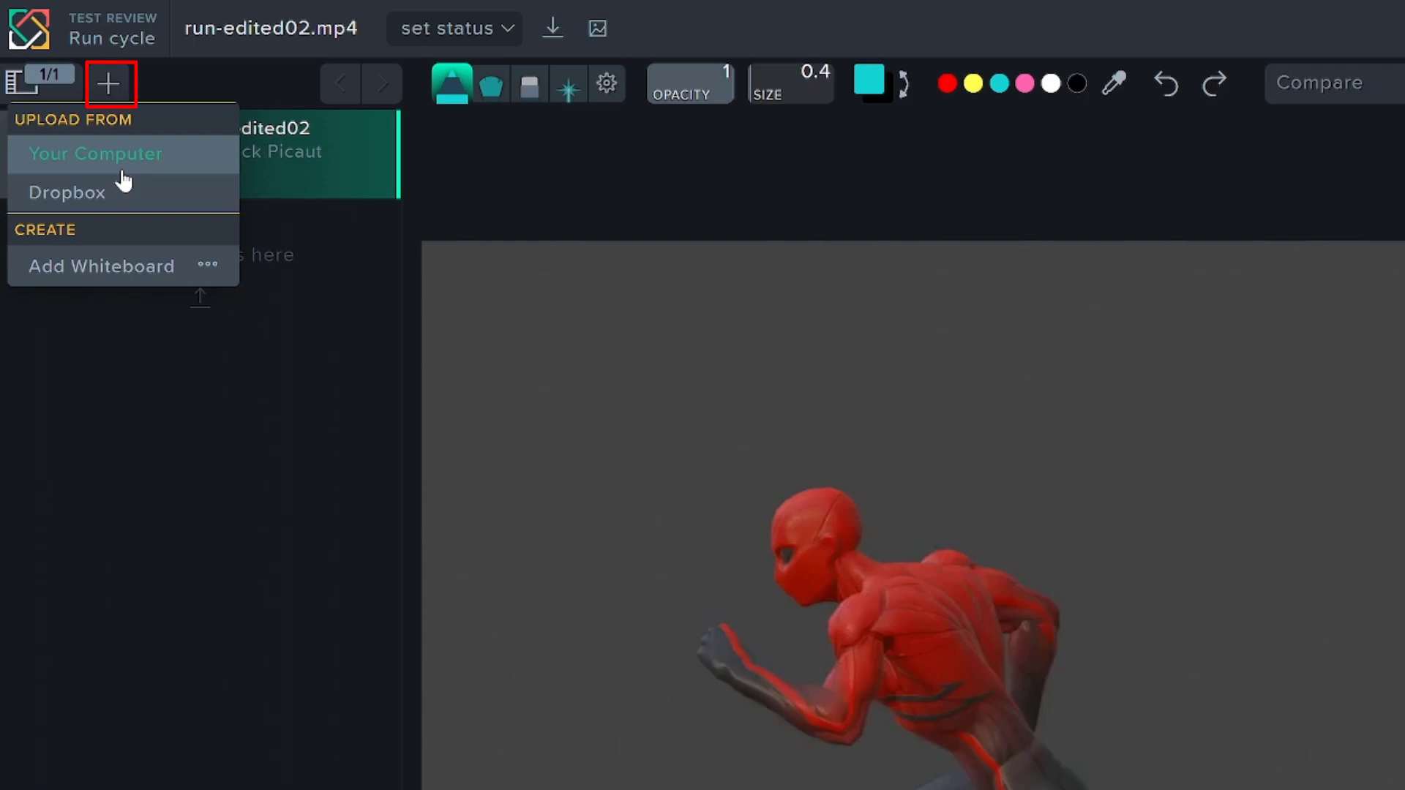
{"action": "left_click", "coordinate": [121, 167]}
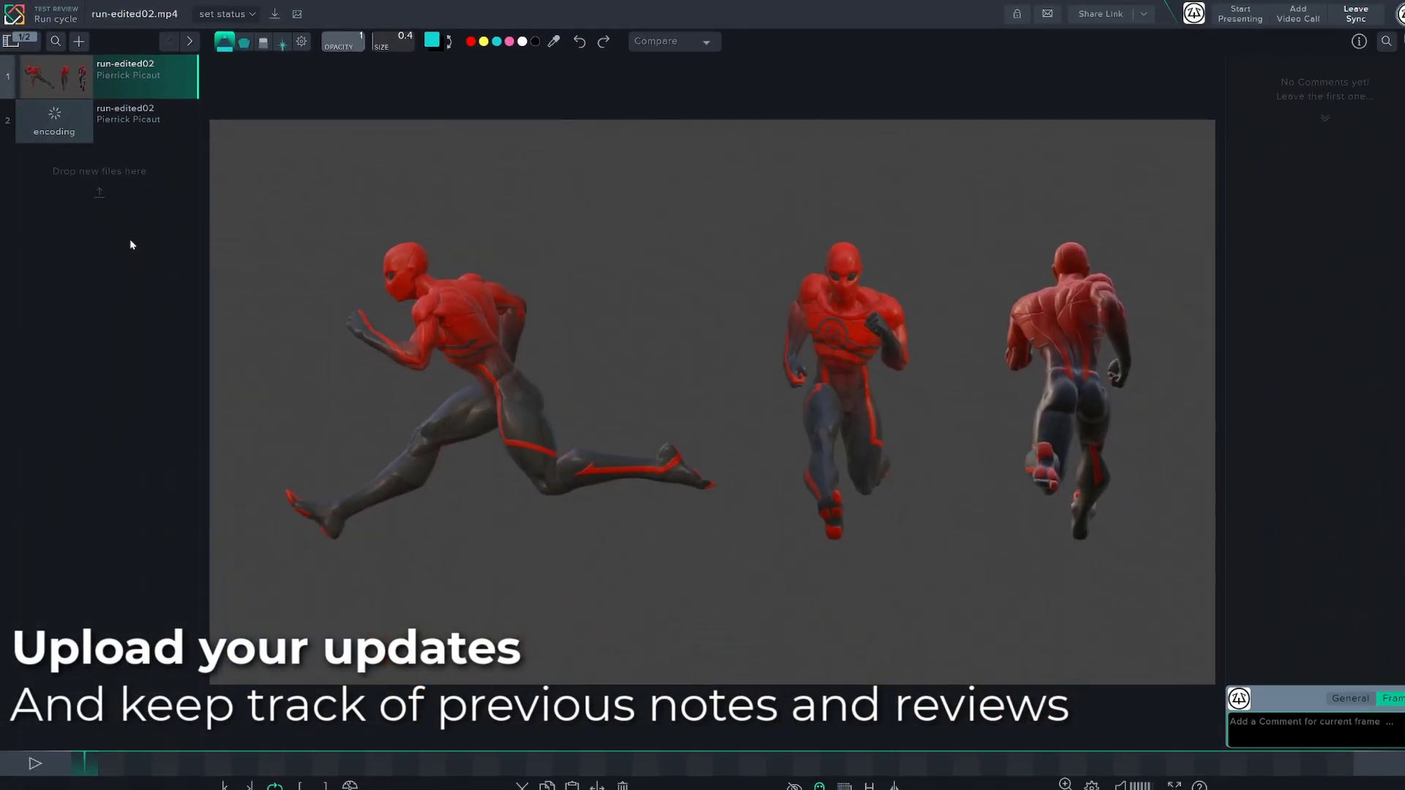
{"action": "left_click", "coordinate": [56, 117]}
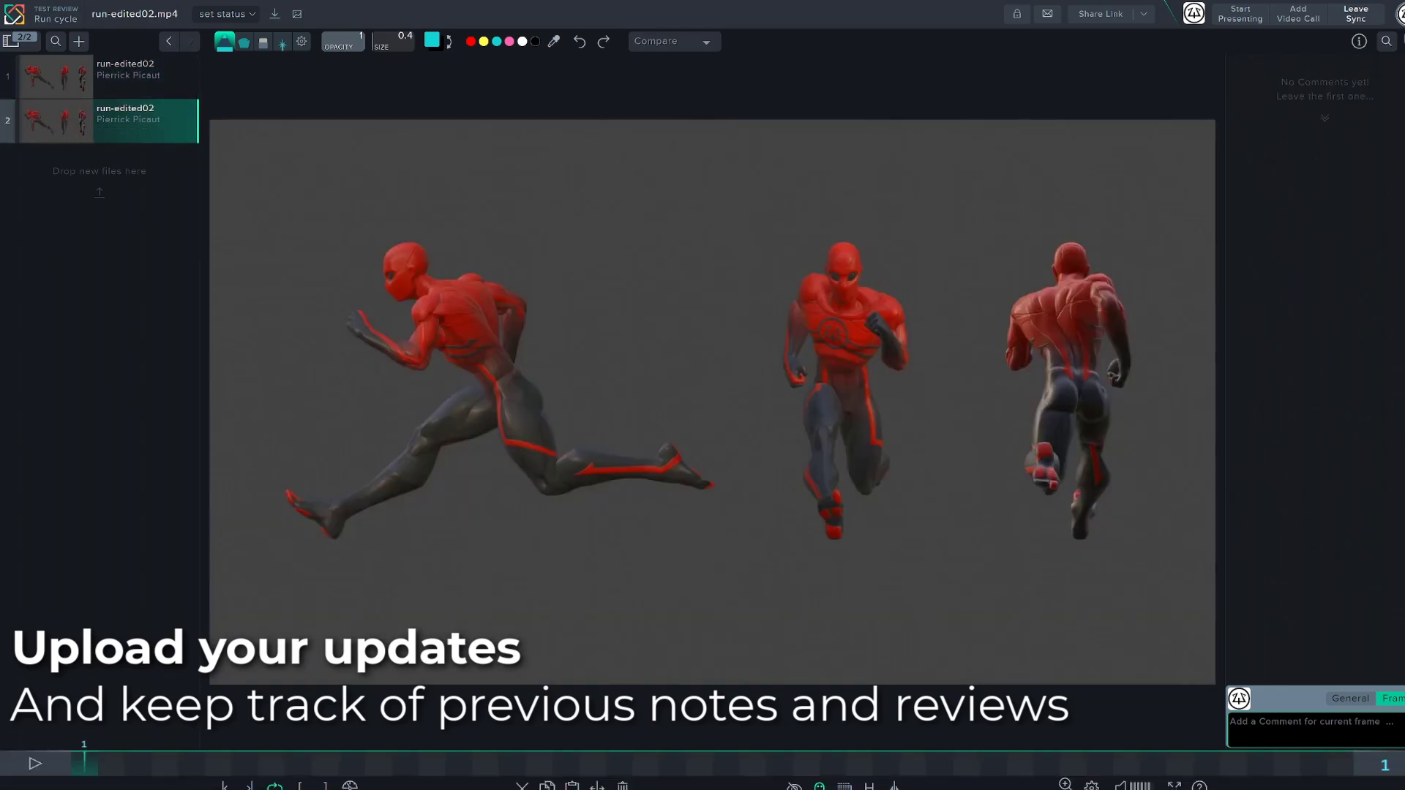
{"action": "key", "text": "F11"}
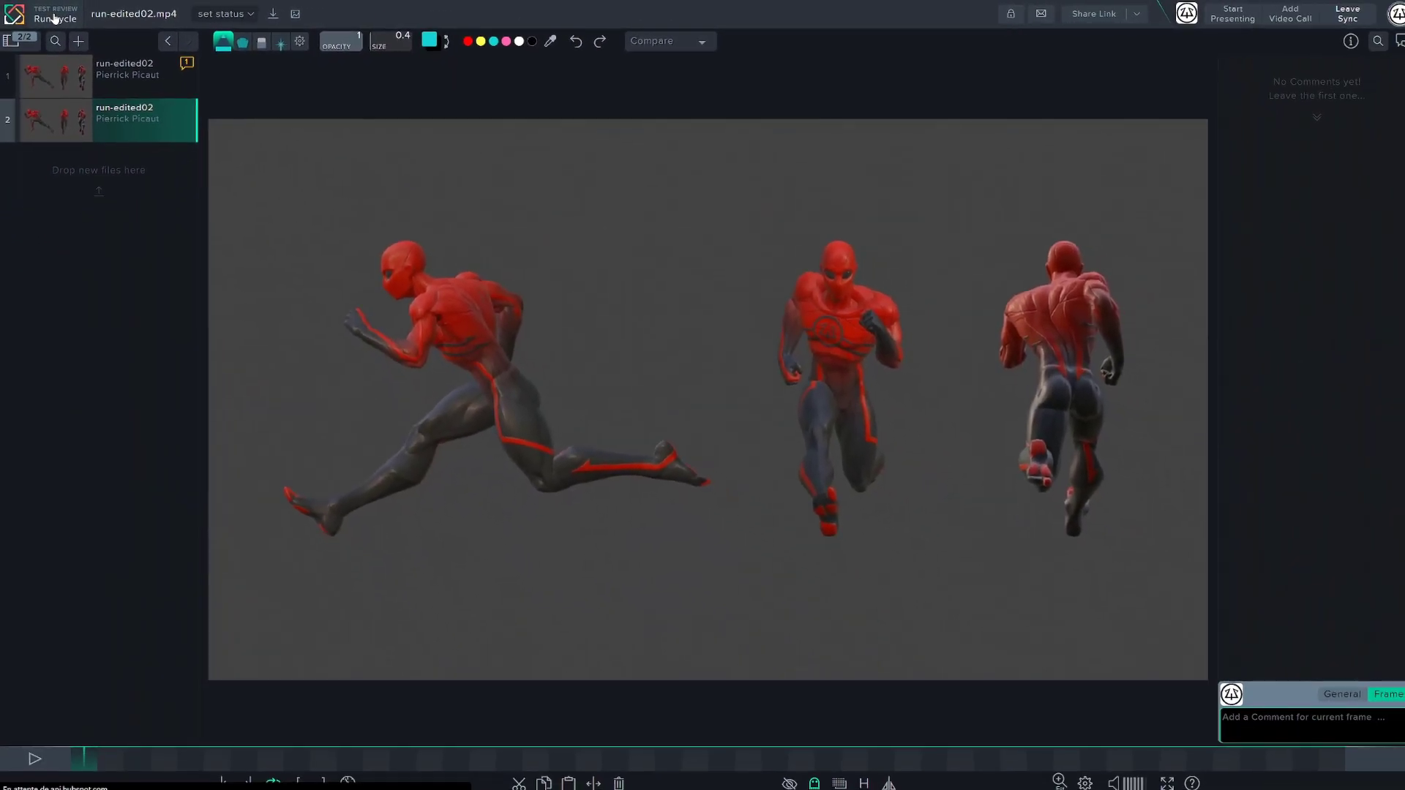
Step: Share the review with External Collaborators allowed to Annotate and Approve, saving and copying the link
{"action": "left_click", "coordinate": [48, 63]}
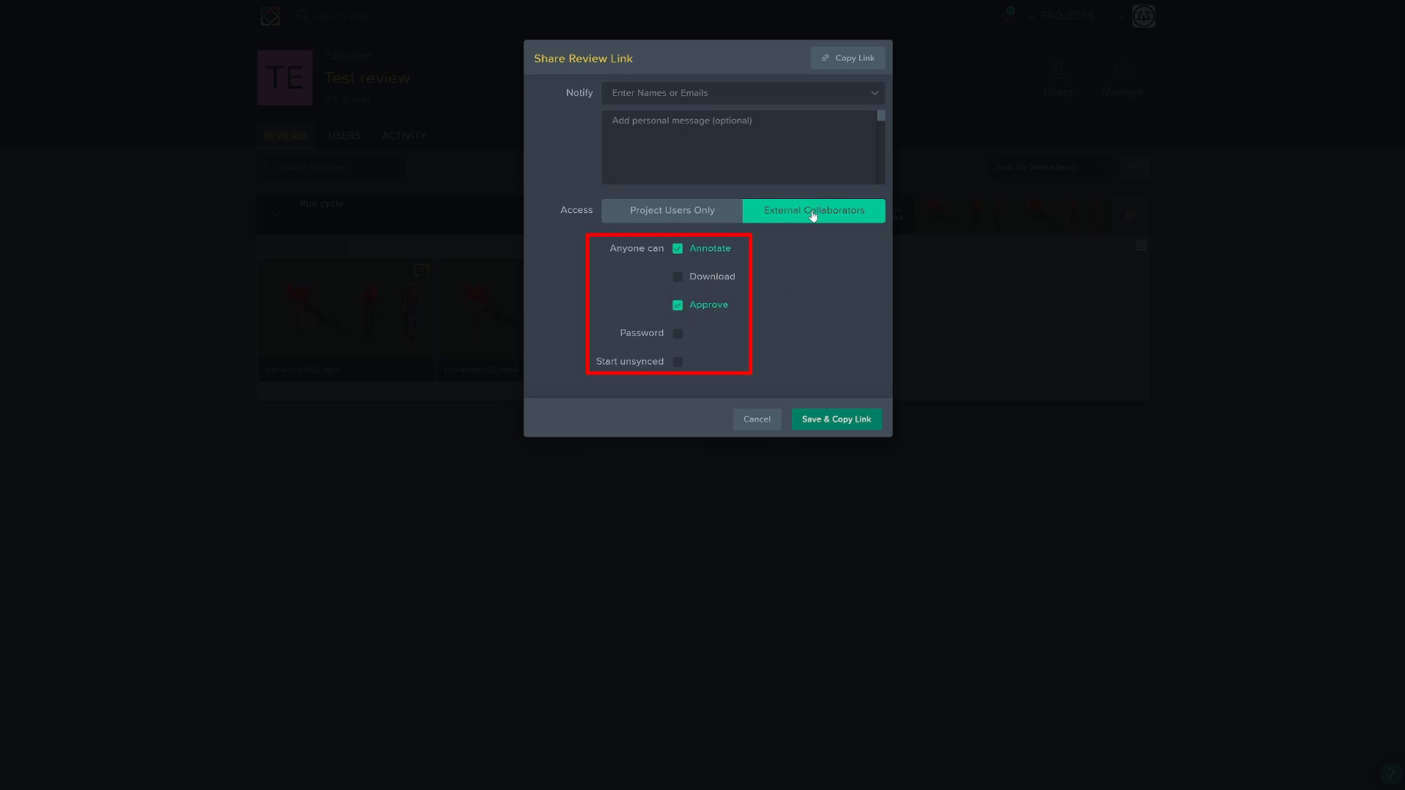
{"action": "left_click", "coordinate": [865, 420]}
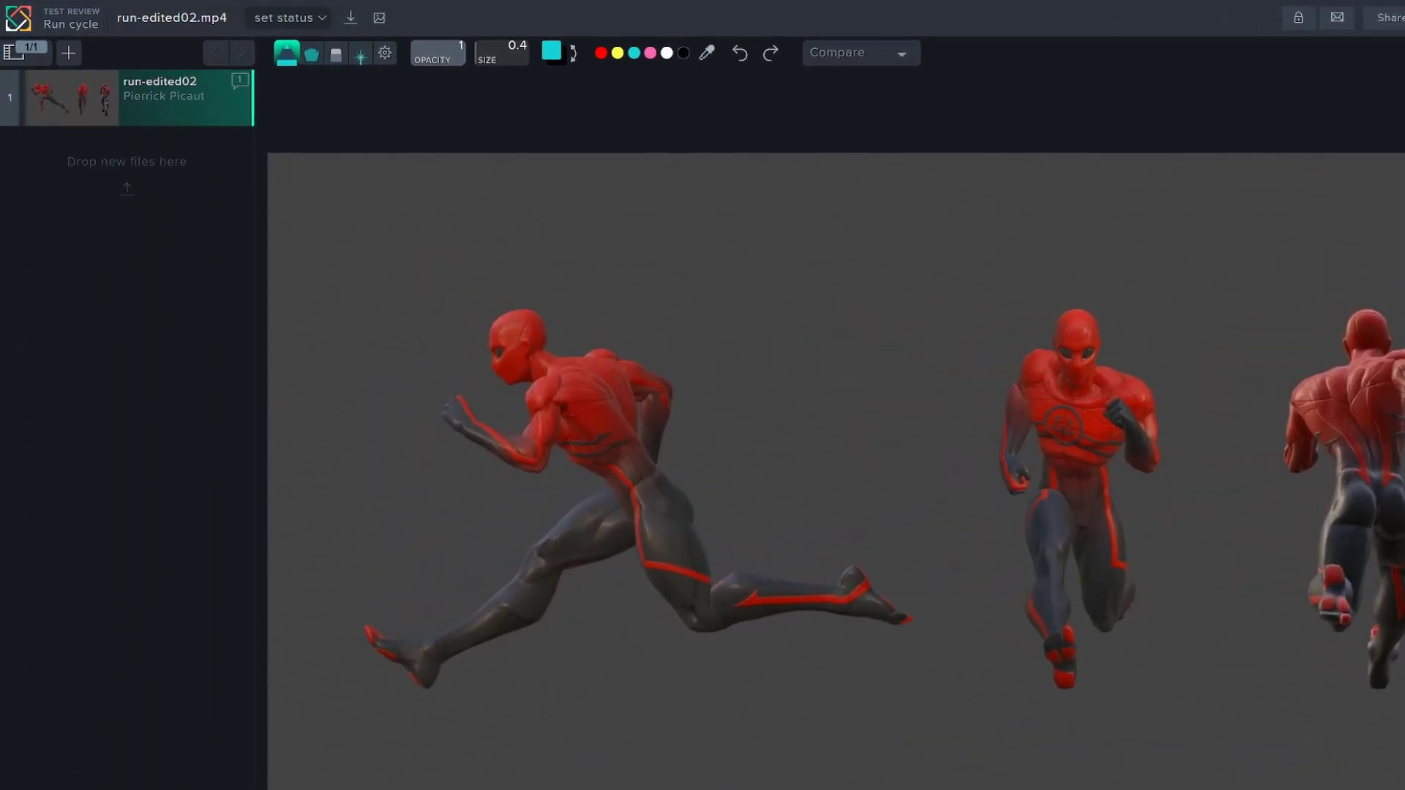
Step: Draw thin and thick cyan strokes over the runners, then erase parts of the thick one
{"action": "mouse_move", "coordinate": [516, 184]}
{"action": "left_mouse_down"}
{"action": "mouse_move", "coordinate": [662, 231]}
{"action": "mouse_move", "coordinate": [306, 525]}
{"action": "left_mouse_up"}
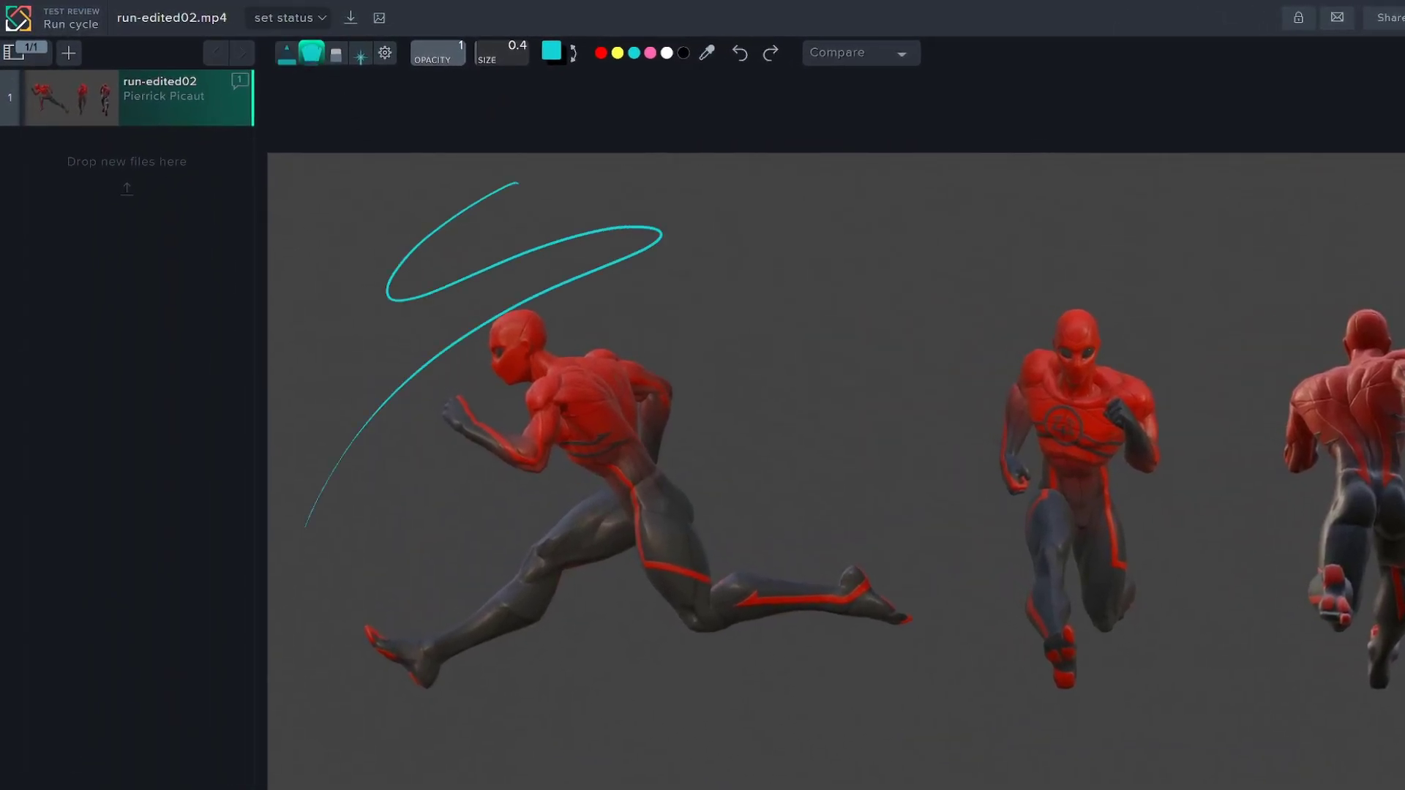
{"action": "mouse_move", "coordinate": [792, 211]}
{"action": "left_mouse_down"}
{"action": "mouse_move", "coordinate": [645, 344]}
{"action": "mouse_move", "coordinate": [665, 534]}
{"action": "mouse_move", "coordinate": [650, 630]}
{"action": "left_mouse_up"}
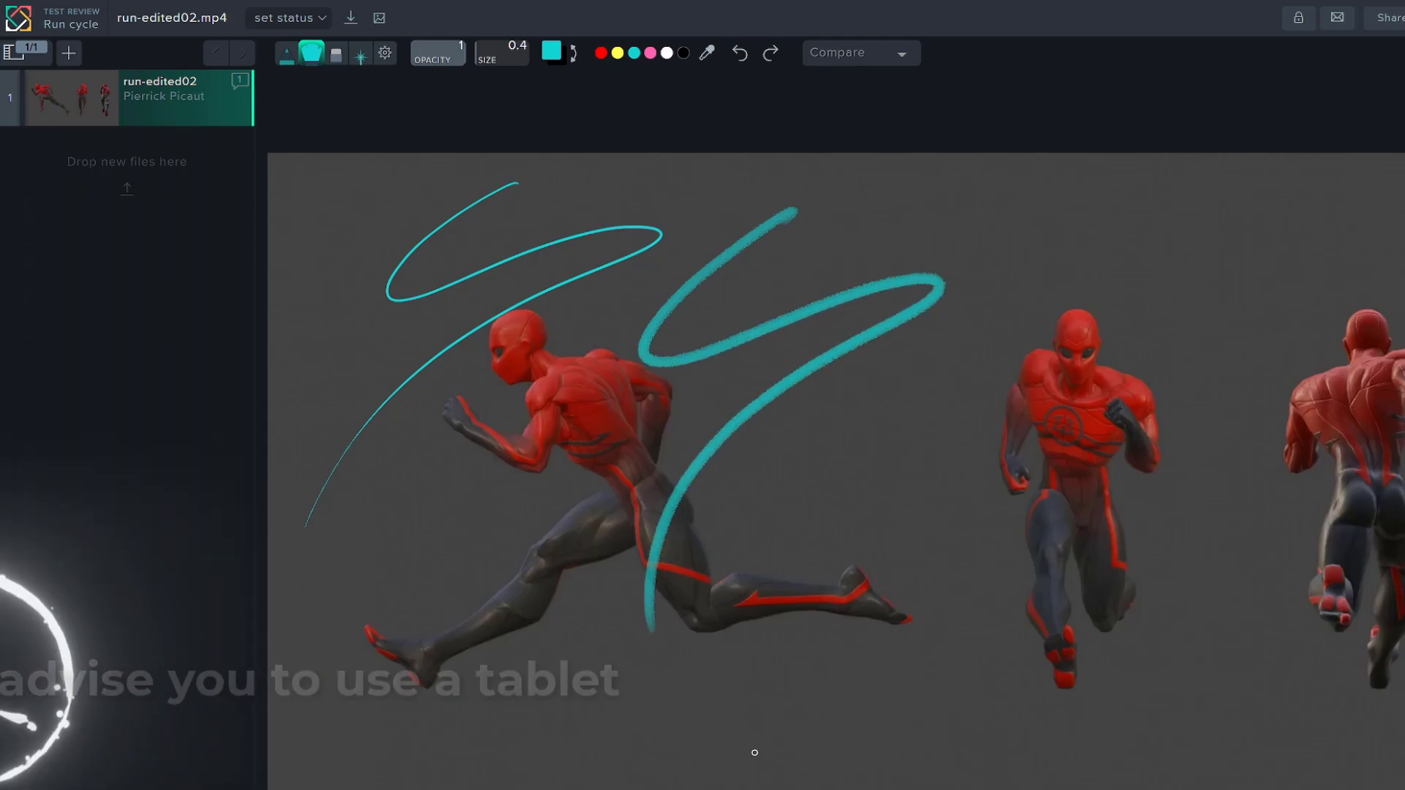
{"action": "left_click", "coordinate": [336, 52]}
{"action": "left_click_drag", "start_coordinate": [659, 523], "coordinate": [671, 527]}
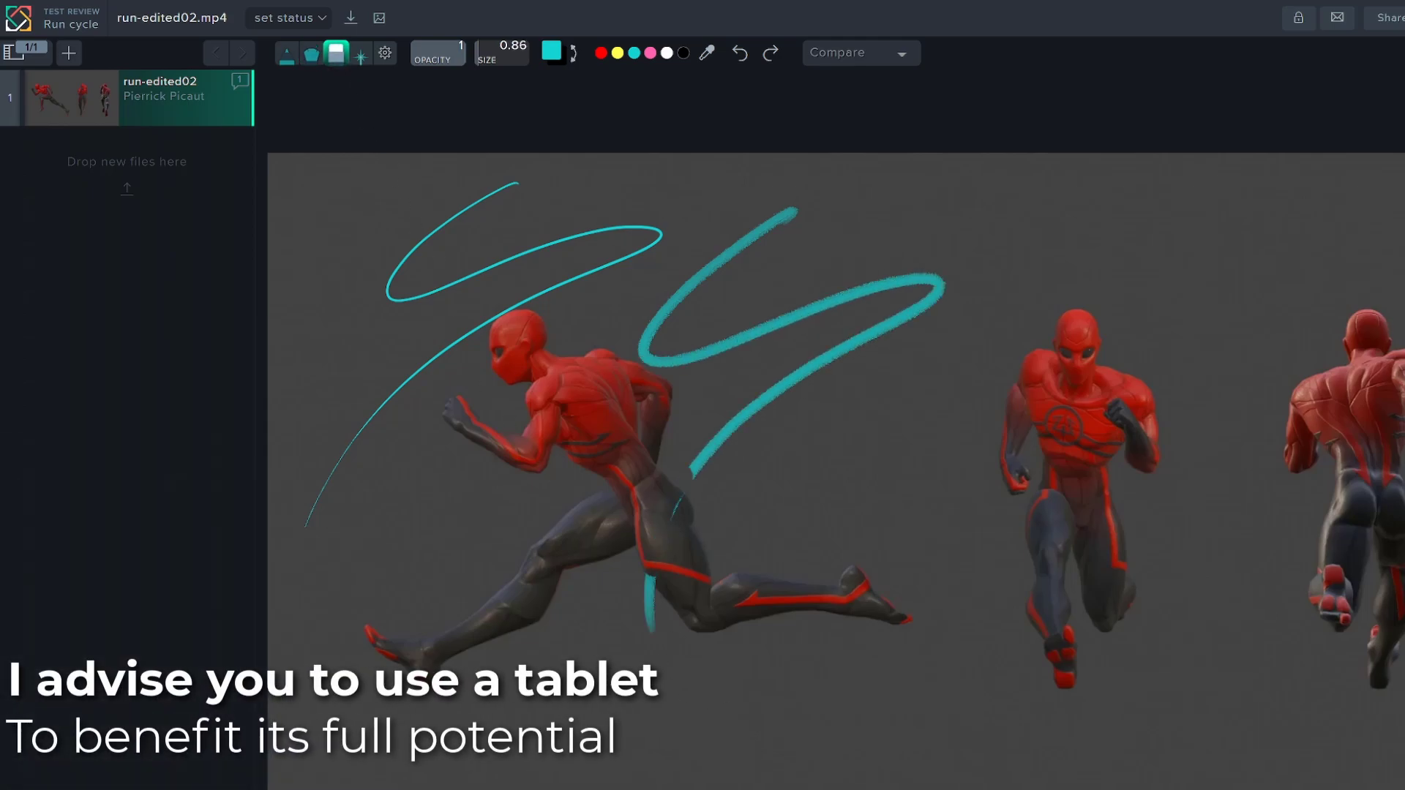
{"action": "mouse_move", "coordinate": [691, 474]}
{"action": "left_mouse_down"}
{"action": "mouse_move", "coordinate": [934, 288]}
{"action": "mouse_move", "coordinate": [715, 292]}
{"action": "left_mouse_up"}
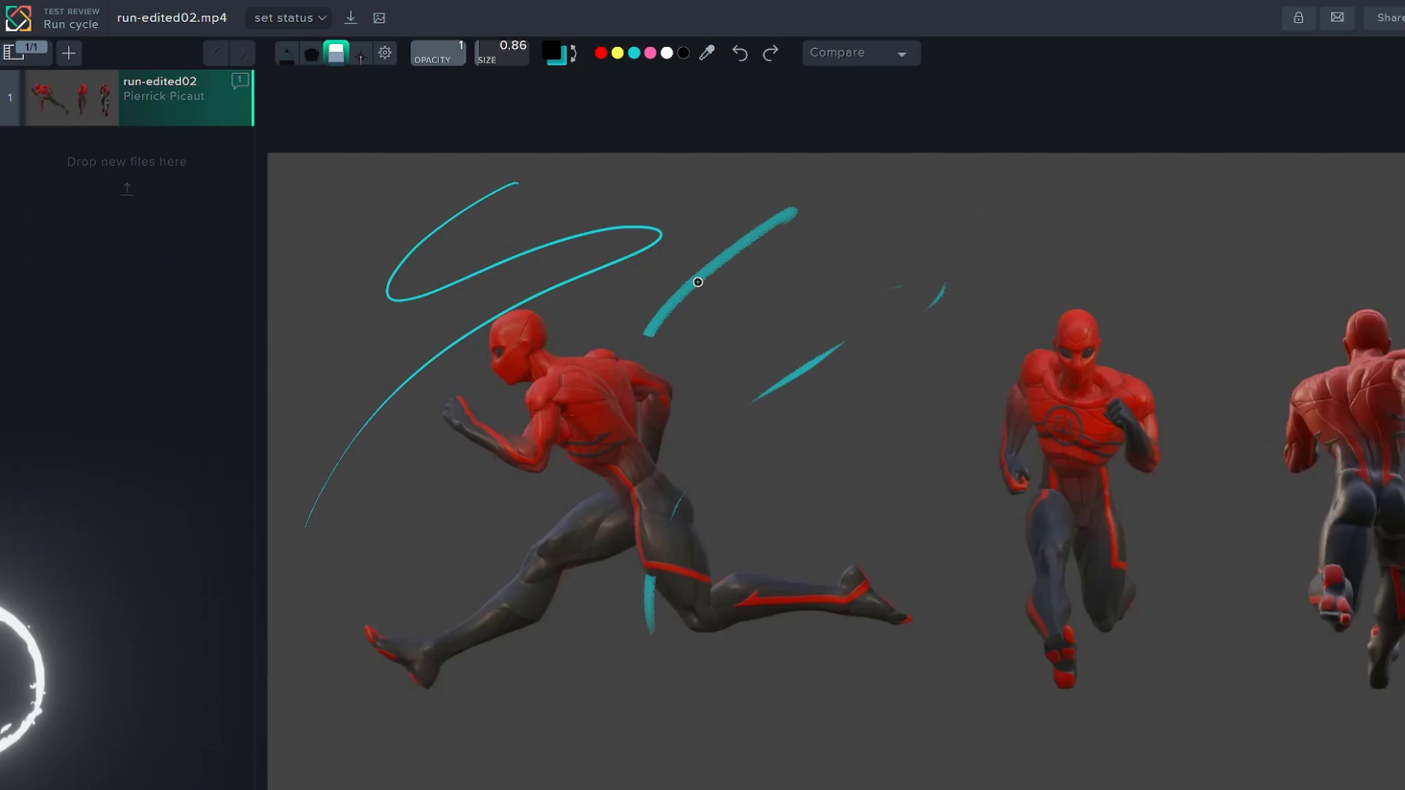
Step: Swap to black and draw an S-shaped brush stroke with a thin pen spiral over it
{"action": "left_click", "coordinate": [311, 53]}
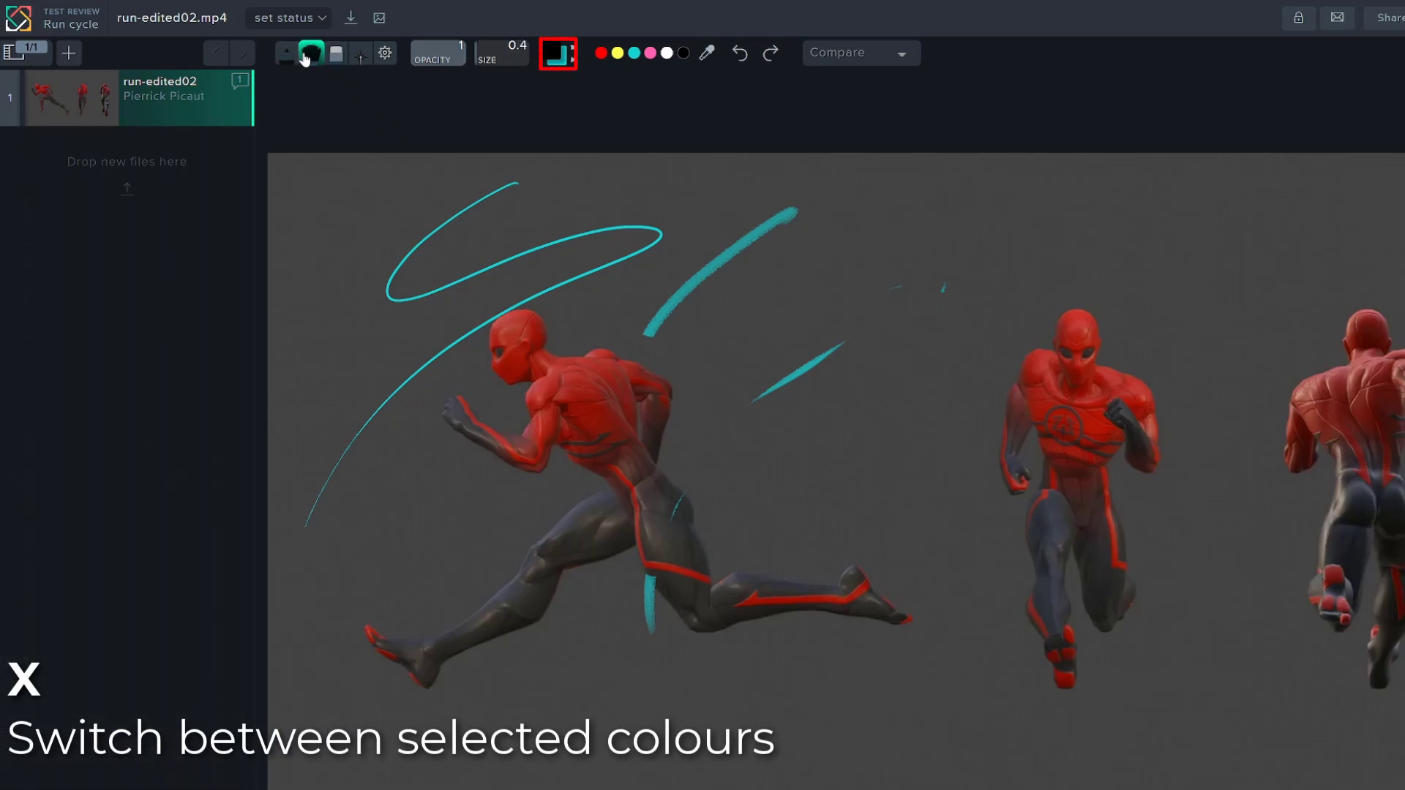
{"action": "key", "text": "x"}
{"action": "mouse_move", "coordinate": [890, 236]}
{"action": "left_mouse_down"}
{"action": "mouse_move", "coordinate": [769, 428]}
{"action": "mouse_move", "coordinate": [686, 488]}
{"action": "left_mouse_up"}
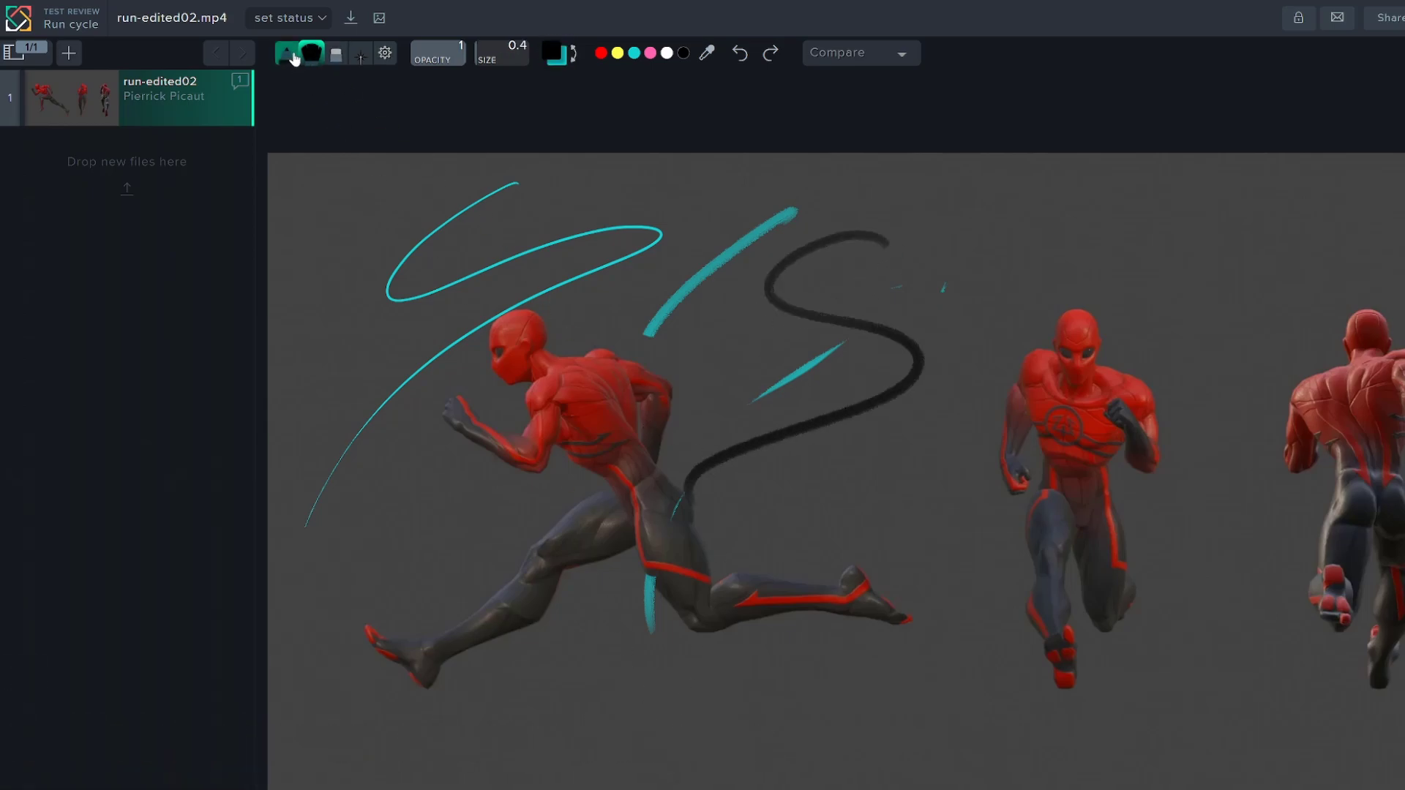
{"action": "left_click", "coordinate": [293, 58]}
{"action": "left_click_drag", "start_coordinate": [902, 294], "coordinate": [809, 416]}
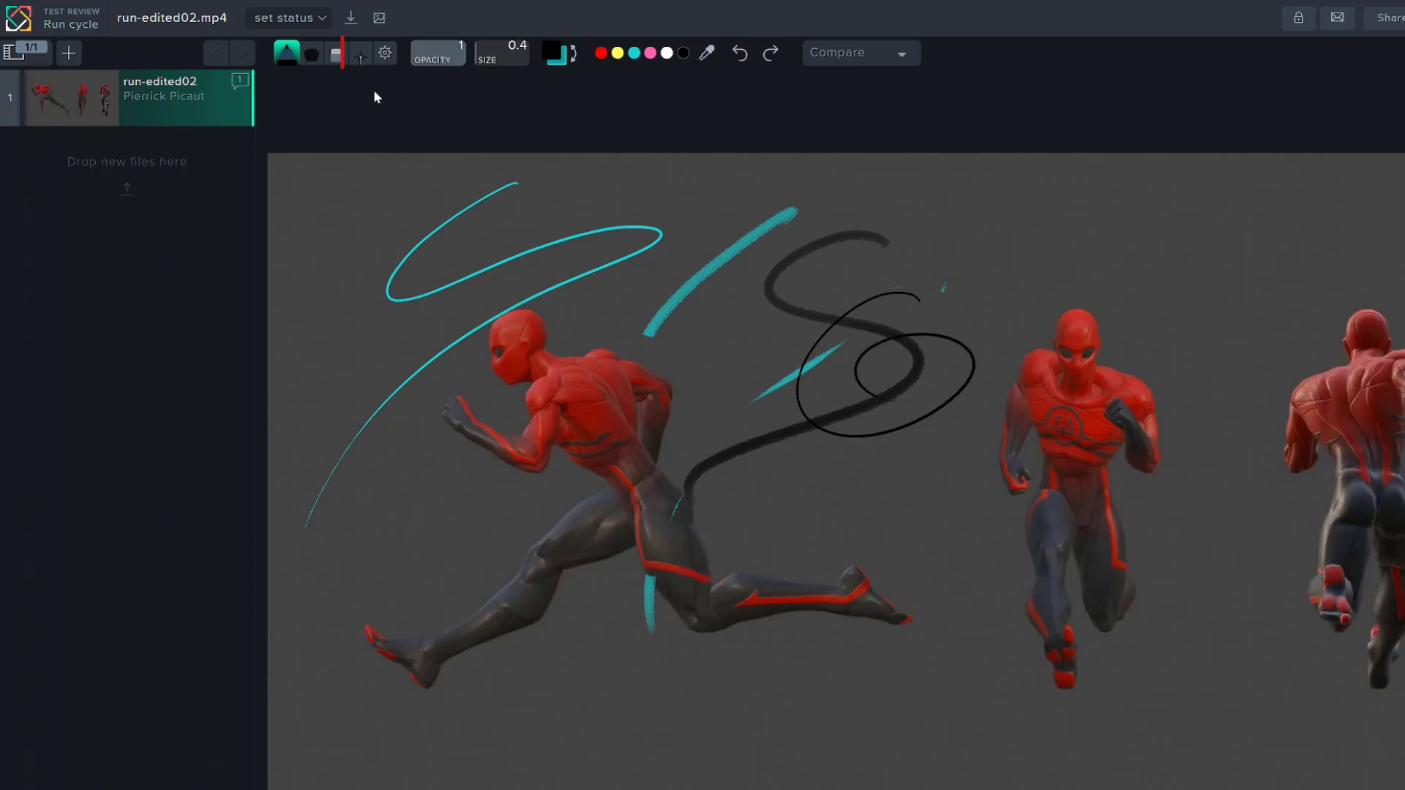
Step: Draw fading laser-pen curves over the right runners and check the eraser brush settings
{"action": "left_click", "coordinate": [360, 53]}
{"action": "mouse_move", "coordinate": [1103, 319]}
{"action": "left_mouse_down"}
{"action": "mouse_move", "coordinate": [1206, 269]}
{"action": "mouse_move", "coordinate": [1230, 325]}
{"action": "left_mouse_up"}
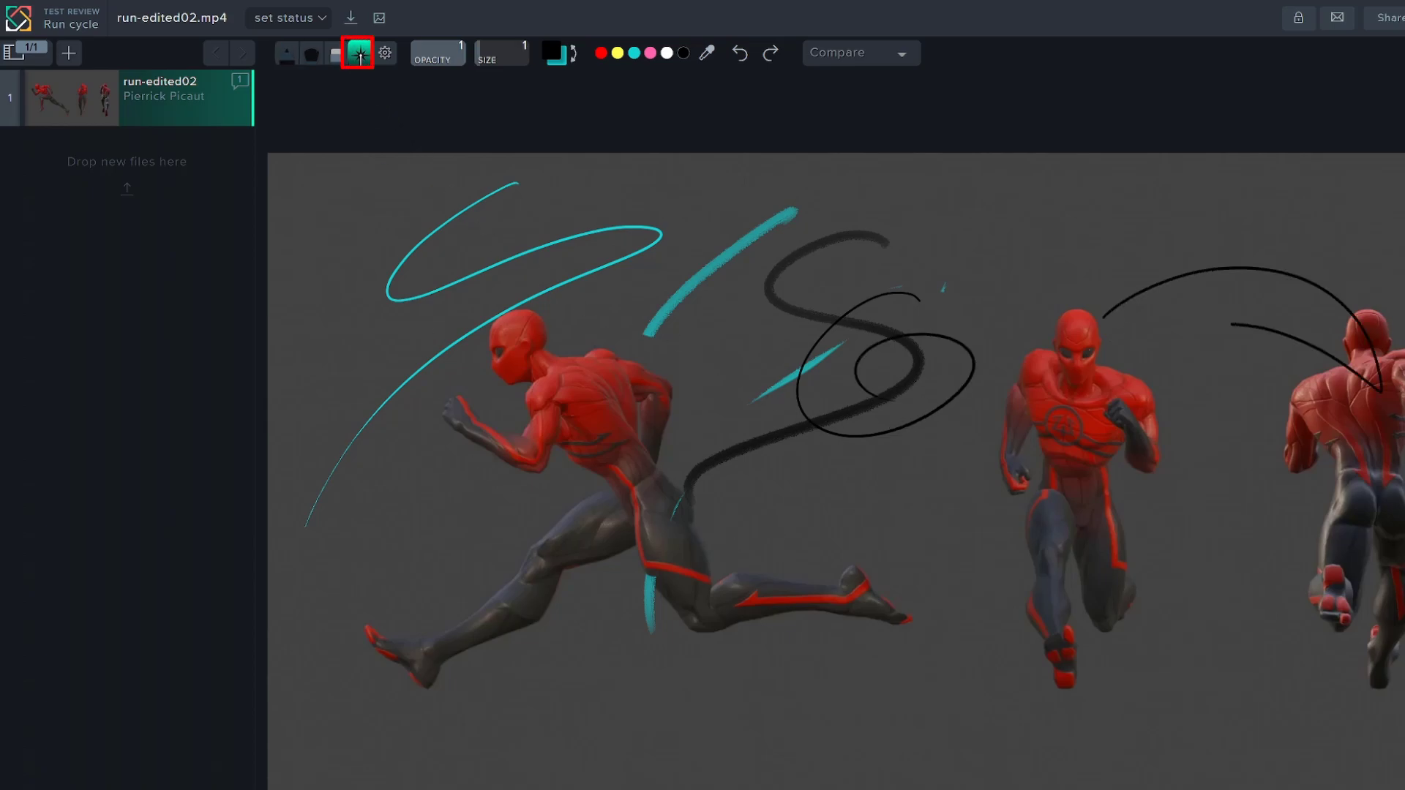
{"action": "mouse_move", "coordinate": [1381, 386]}
{"action": "left_mouse_down"}
{"action": "mouse_move", "coordinate": [1317, 583]}
{"action": "mouse_move", "coordinate": [1054, 613]}
{"action": "left_mouse_up"}
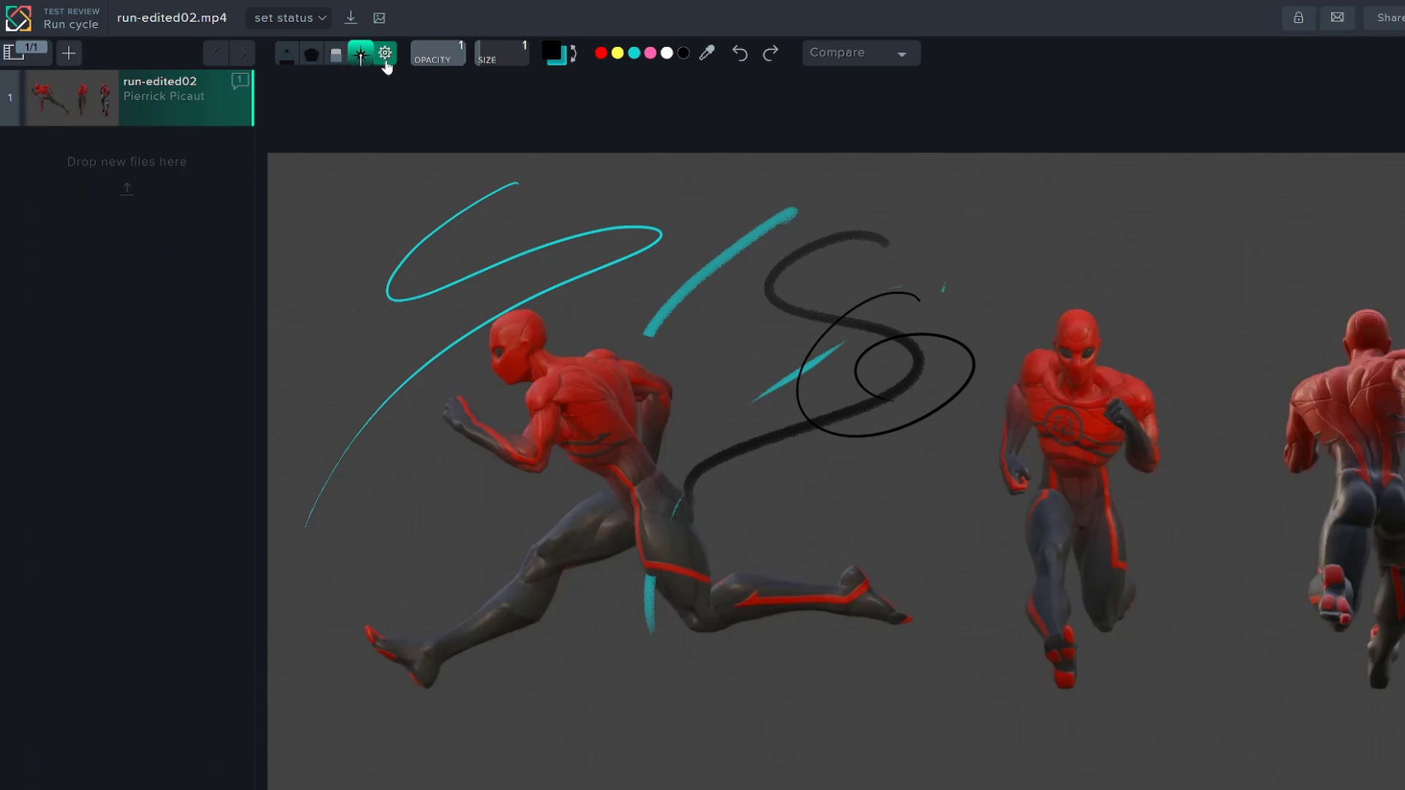
{"action": "left_click", "coordinate": [338, 53]}
{"action": "left_click", "coordinate": [385, 52]}
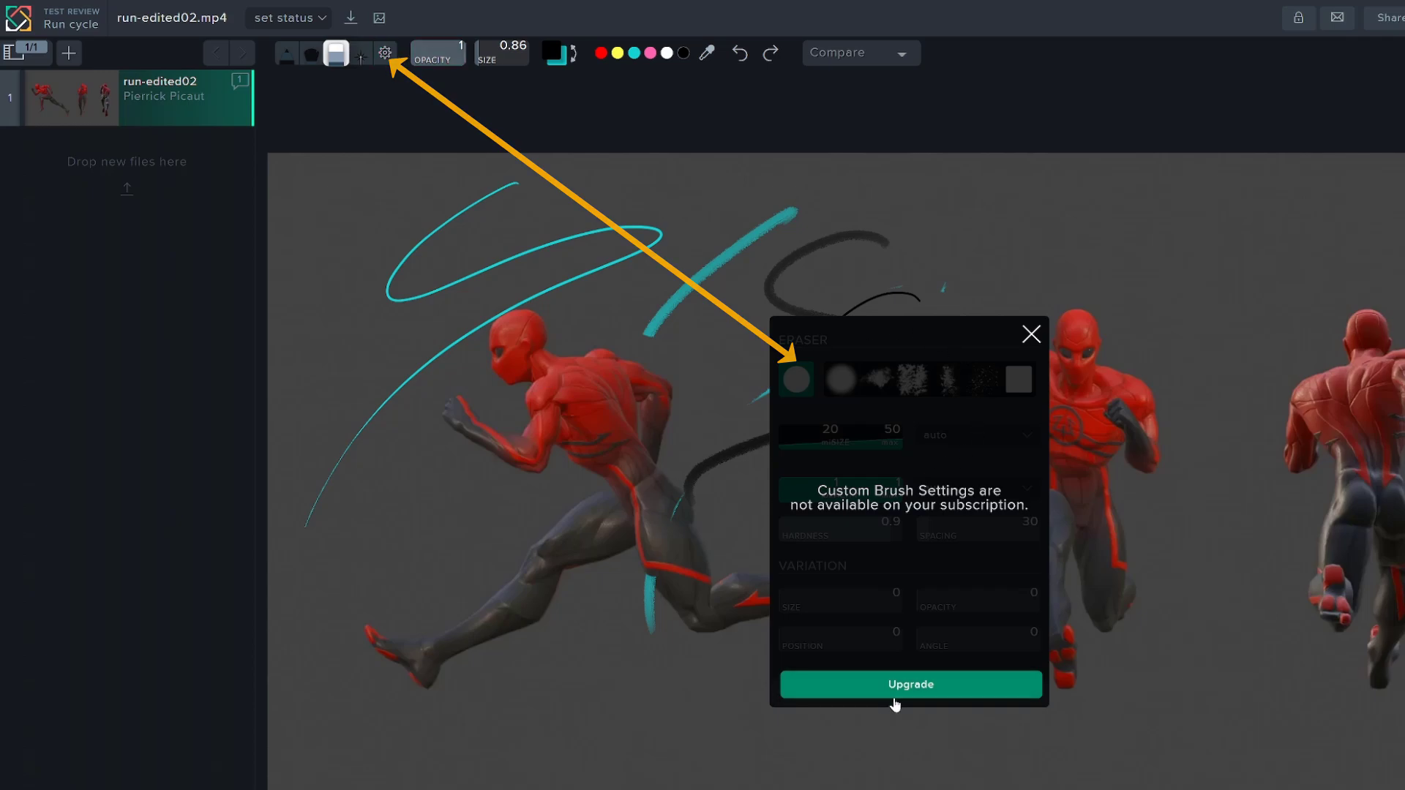
{"action": "left_click", "coordinate": [1030, 333]}
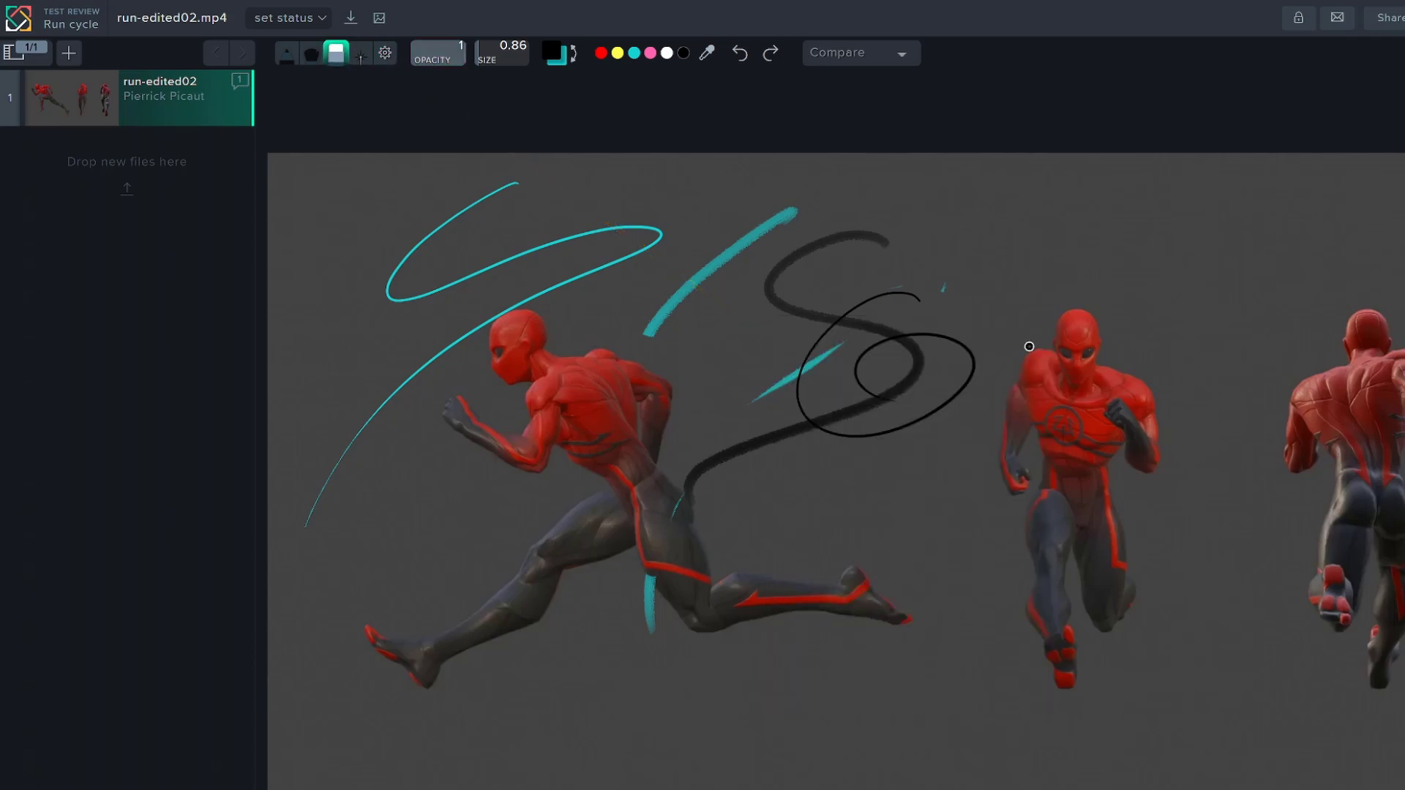
Step: Pick orange on the colour wheel as the annotation colour
{"action": "left_click", "coordinate": [600, 61]}
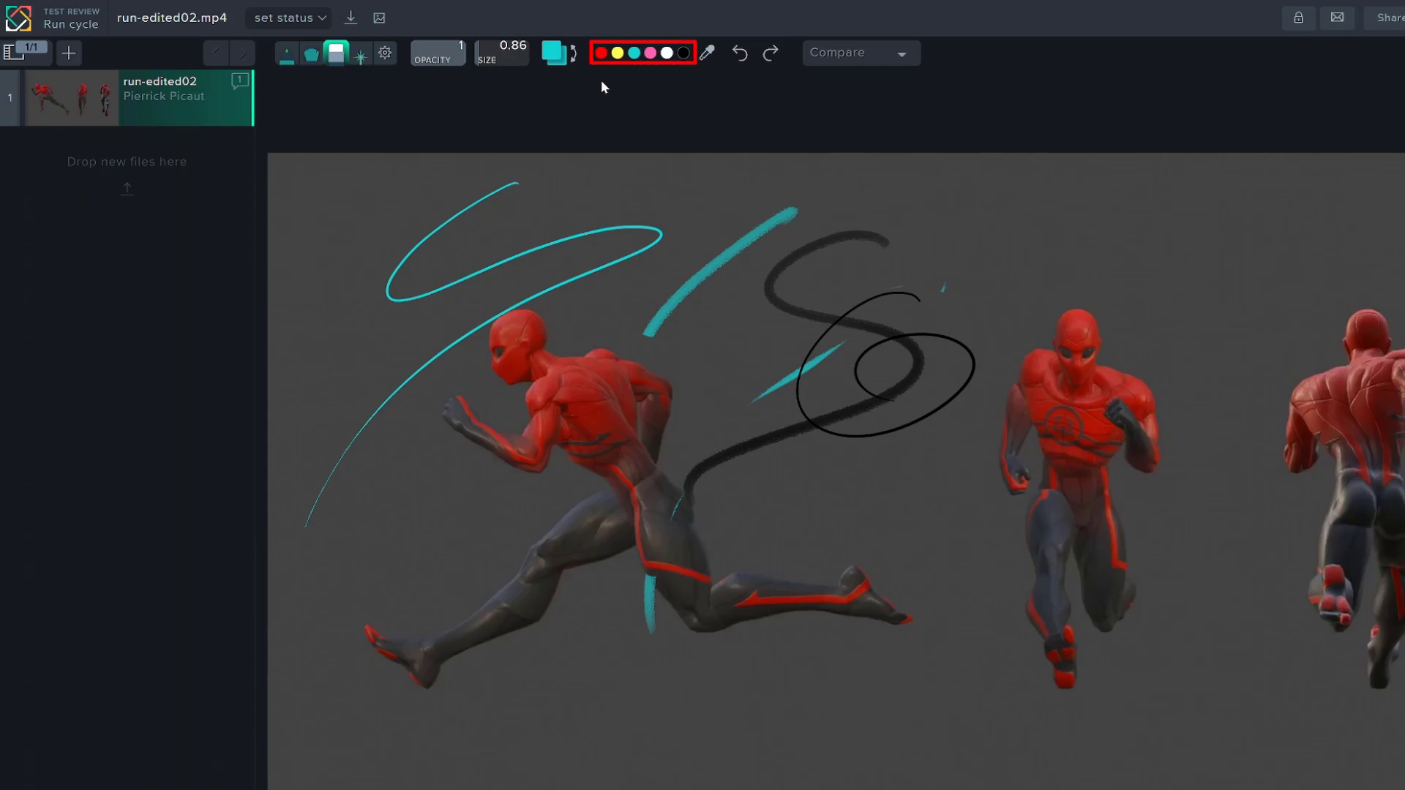
{"action": "left_click", "coordinate": [552, 53]}
{"action": "left_click", "coordinate": [688, 117]}
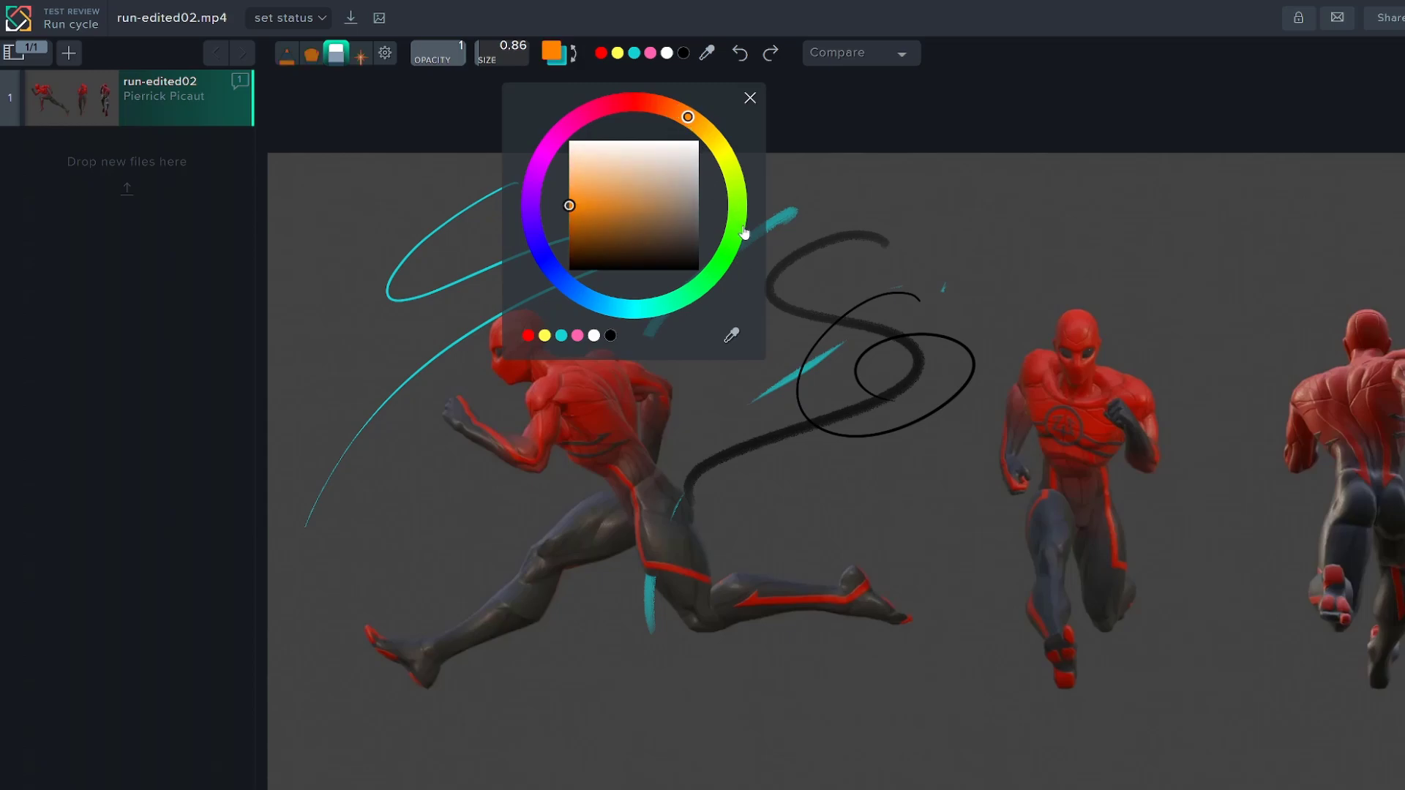
{"action": "left_click", "coordinate": [799, 340]}
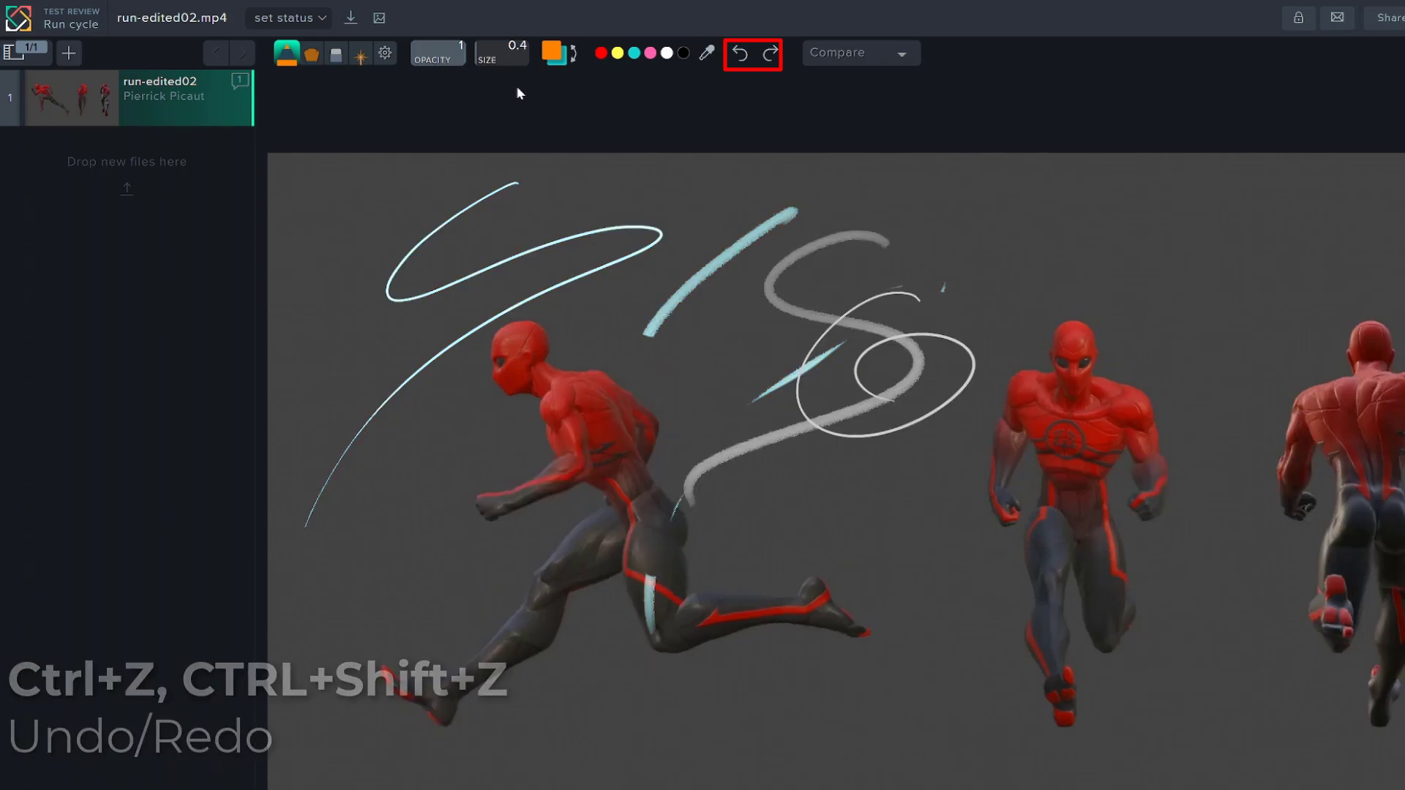
Step: Draw trial orange S strokes at larger brush sizes over the runners, then undo them
{"action": "left_click_drag", "start_coordinate": [501, 55], "coordinate": [676, 140]}
{"action": "left_click_drag", "start_coordinate": [1277, 233], "coordinate": [1056, 546]}
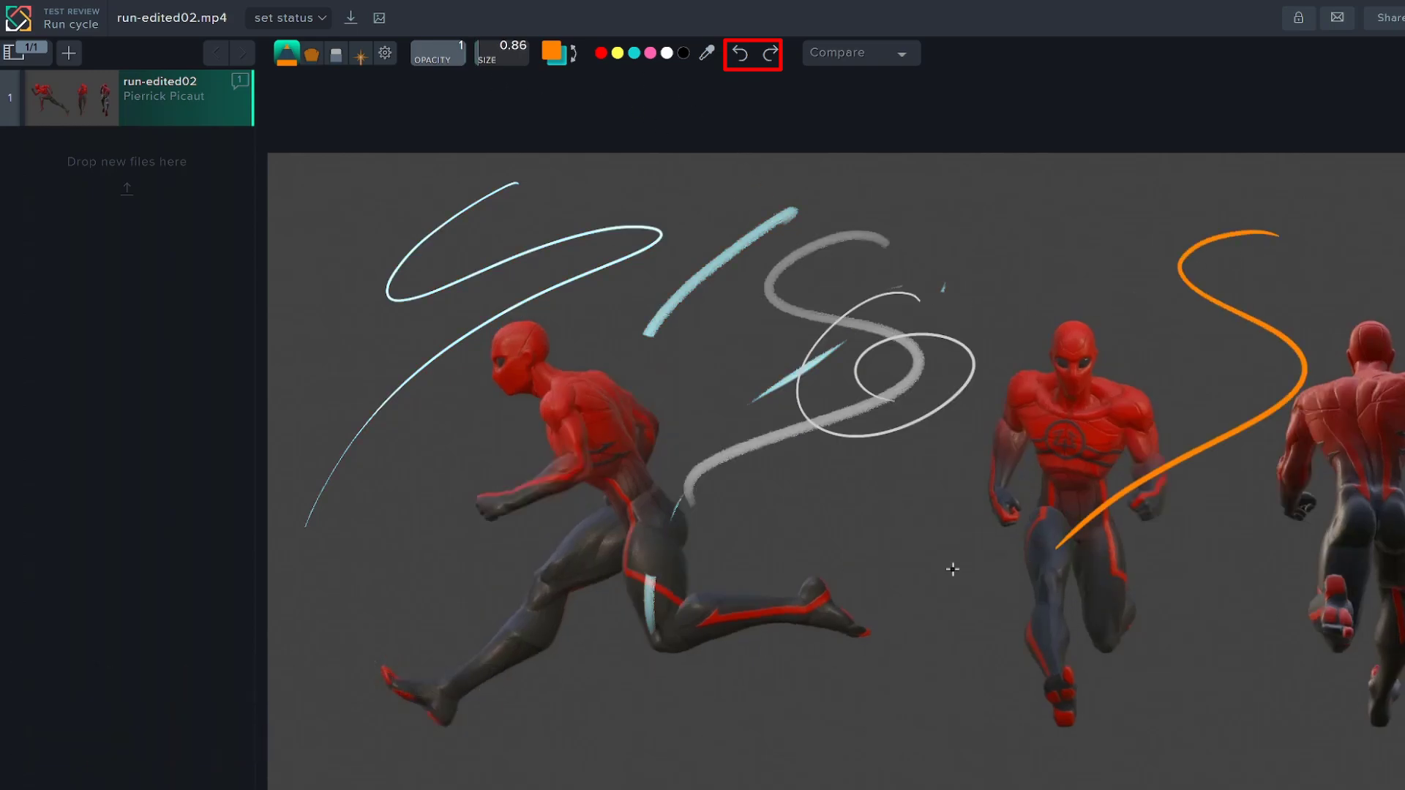
{"action": "left_click_drag", "start_coordinate": [501, 53], "coordinate": [516, 53]}
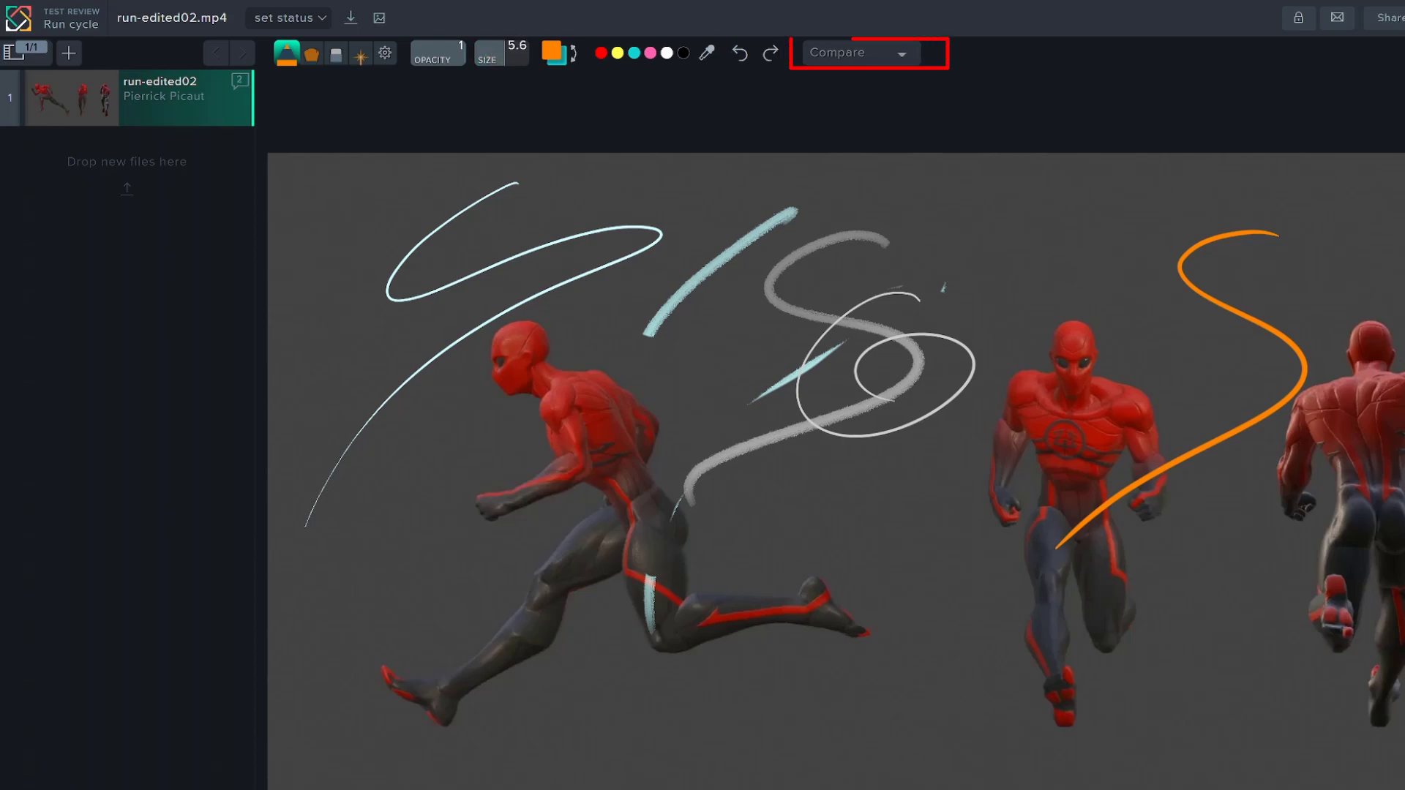
{"action": "left_click_drag", "start_coordinate": [1273, 189], "coordinate": [769, 686]}
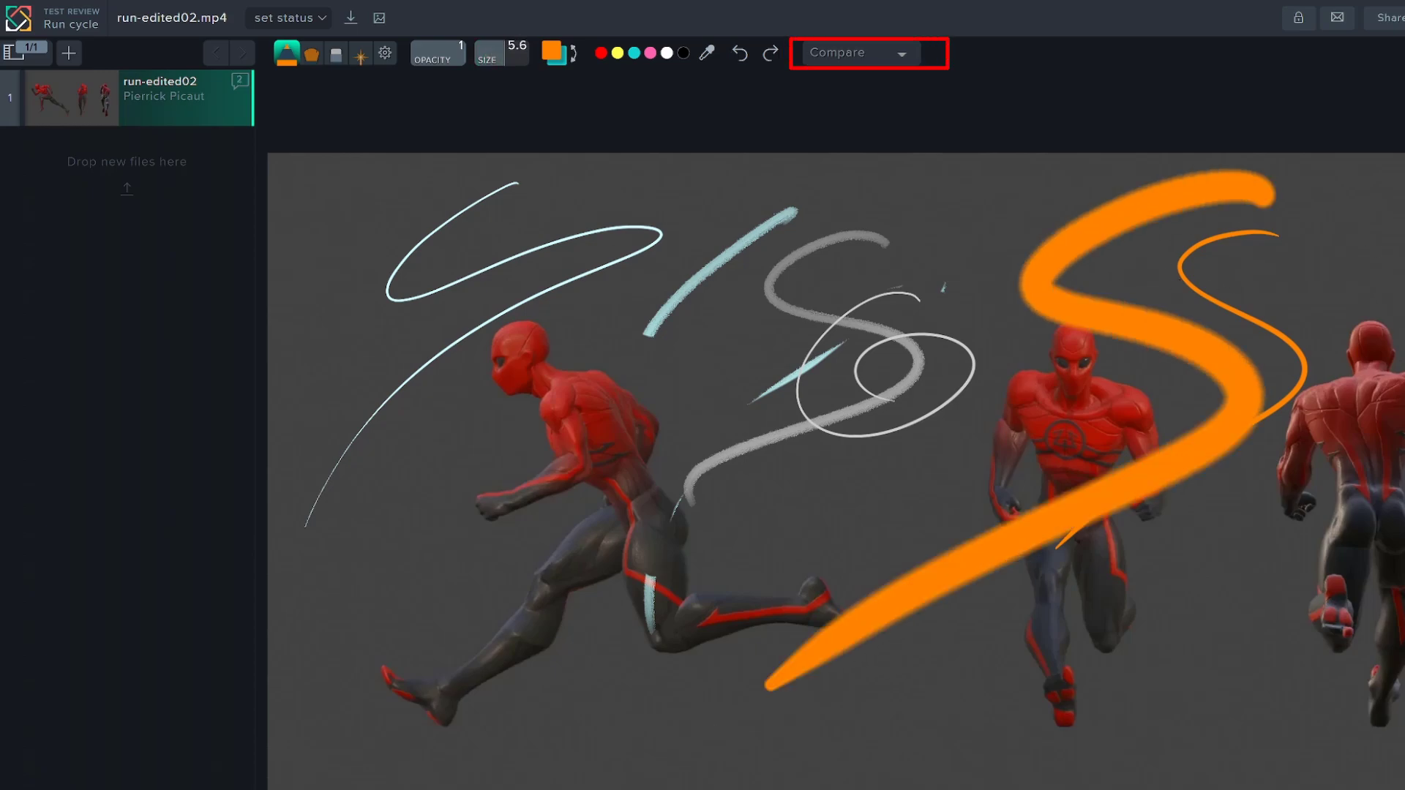
{"action": "left_click", "coordinate": [740, 53]}
{"action": "left_click", "coordinate": [741, 53]}
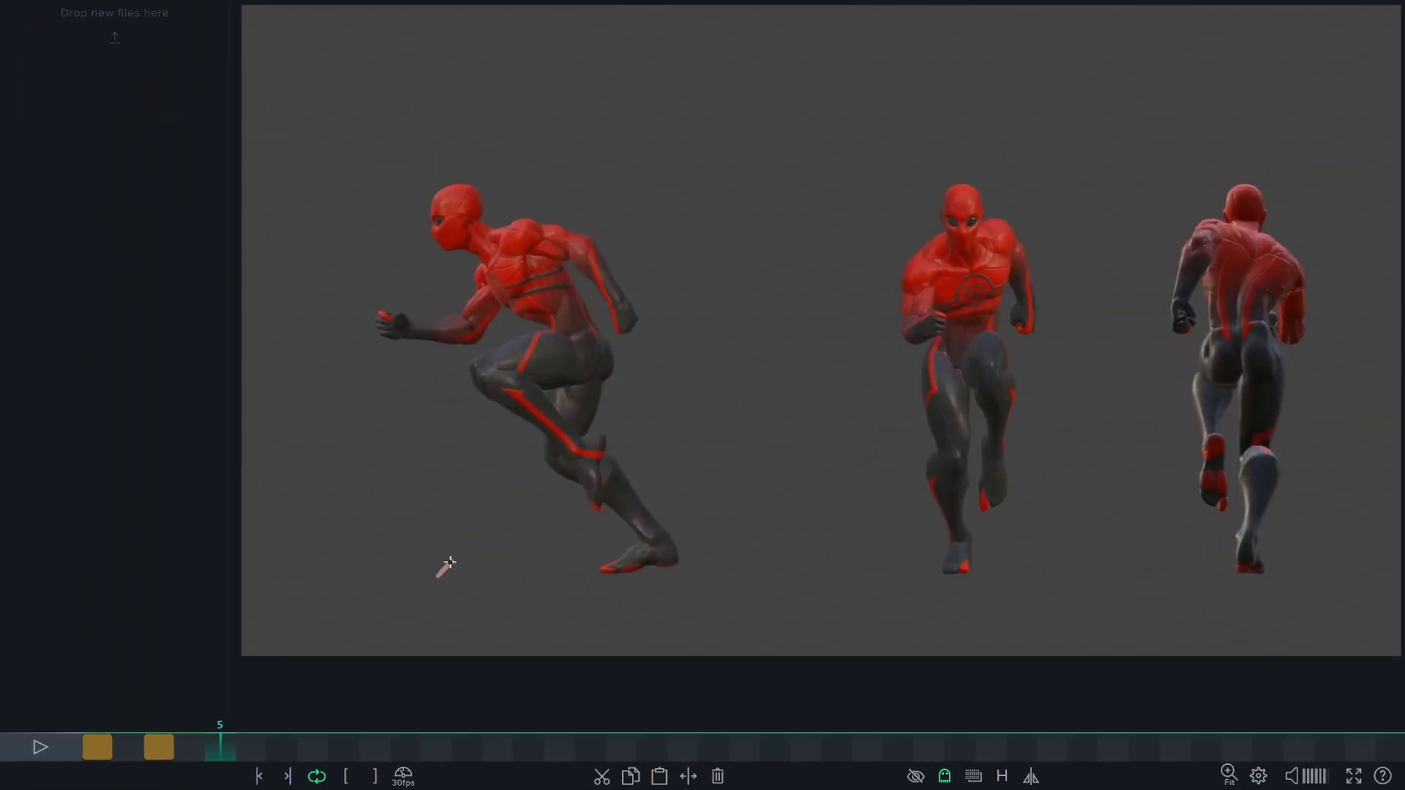
Step: Mark the heel at frame 15 in red, jump between sketched frames 3 and 15, and play the cycle
{"action": "key", "text": "Right"}
{"action": "key", "text": "Right"}
{"action": "key", "text": "Right"}
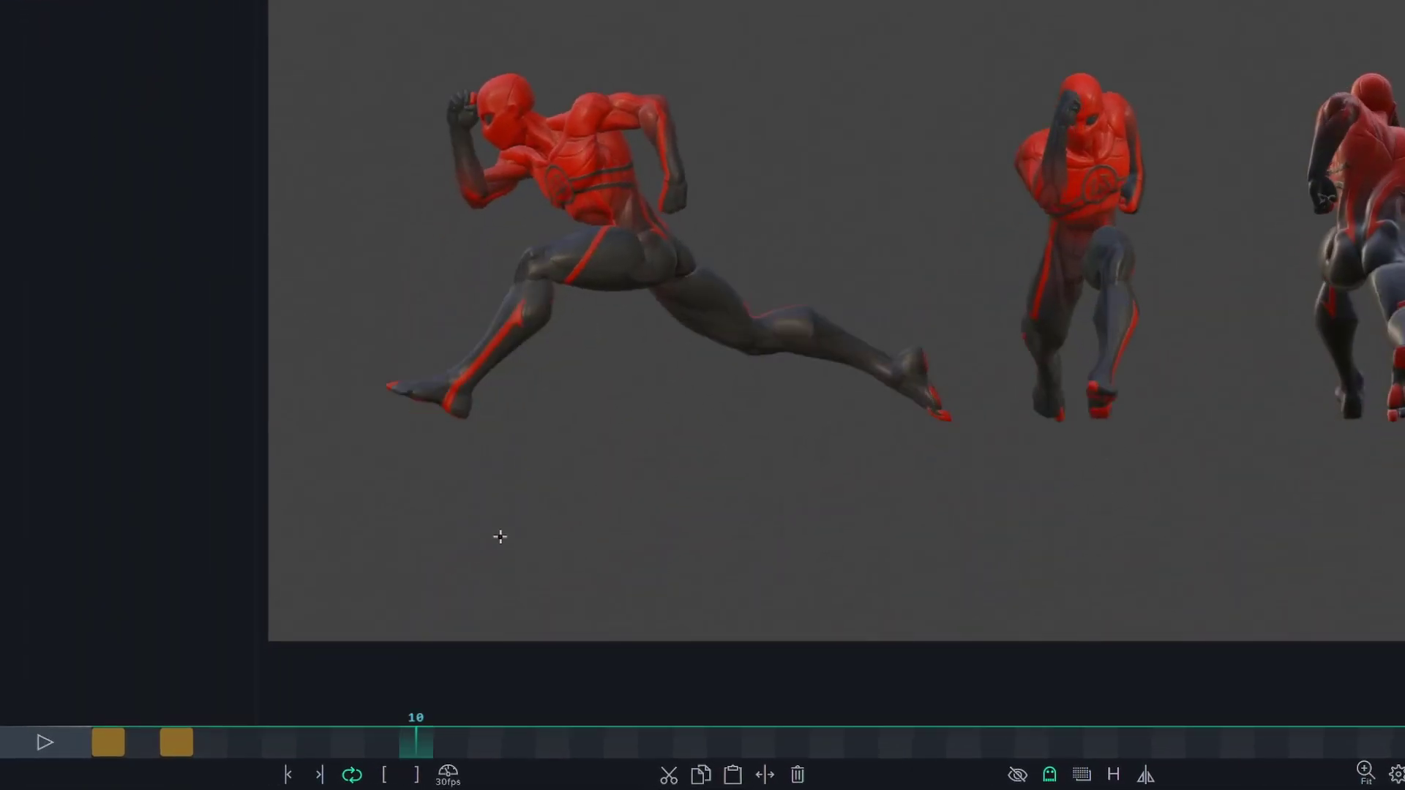
{"action": "key", "text": "Right"}
{"action": "key", "text": "Right"}
{"action": "key", "text": "Right"}
{"action": "key", "text": "Right"}
{"action": "key", "text": "Right"}
{"action": "left_click_drag", "start_coordinate": [488, 550], "coordinate": [507, 534]}
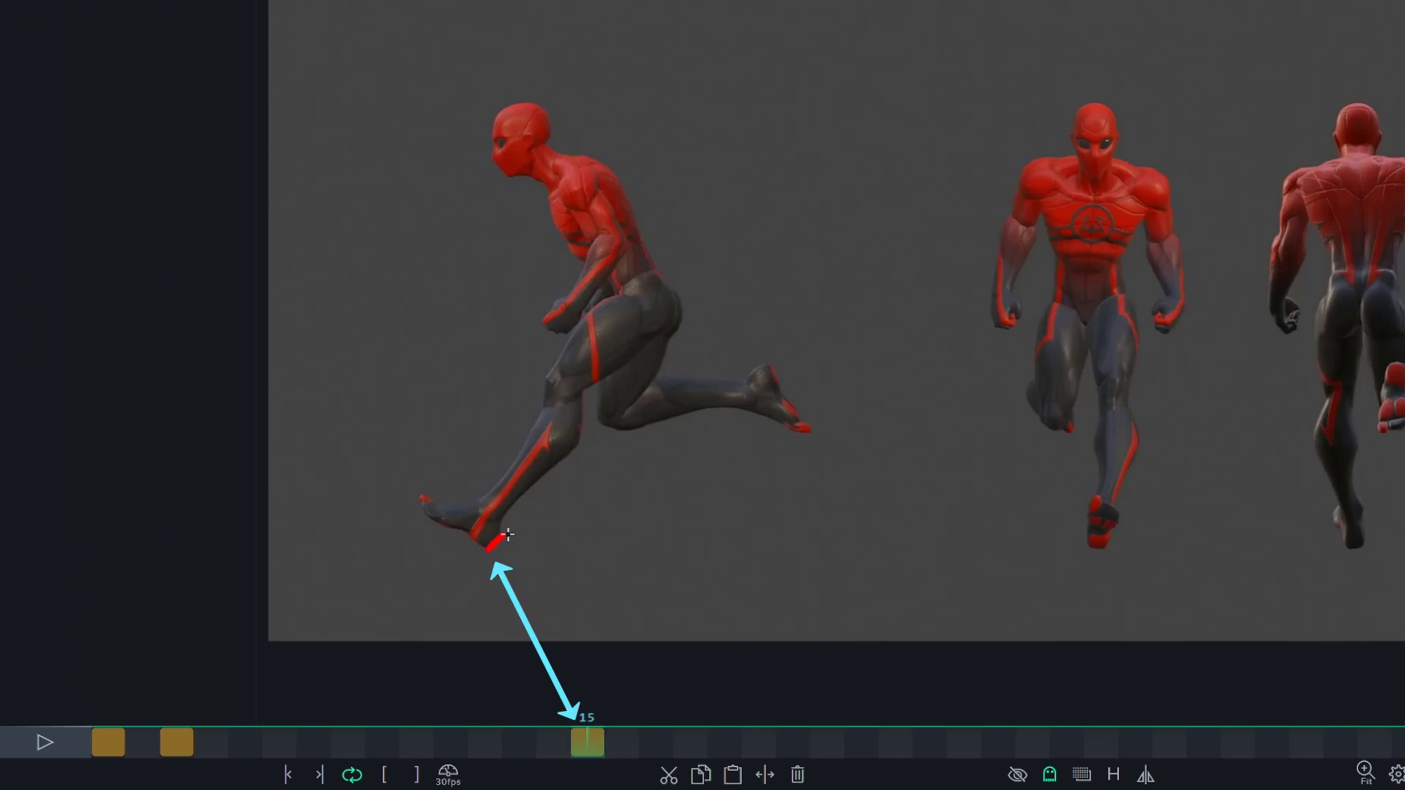
{"action": "left_click", "coordinate": [288, 773]}
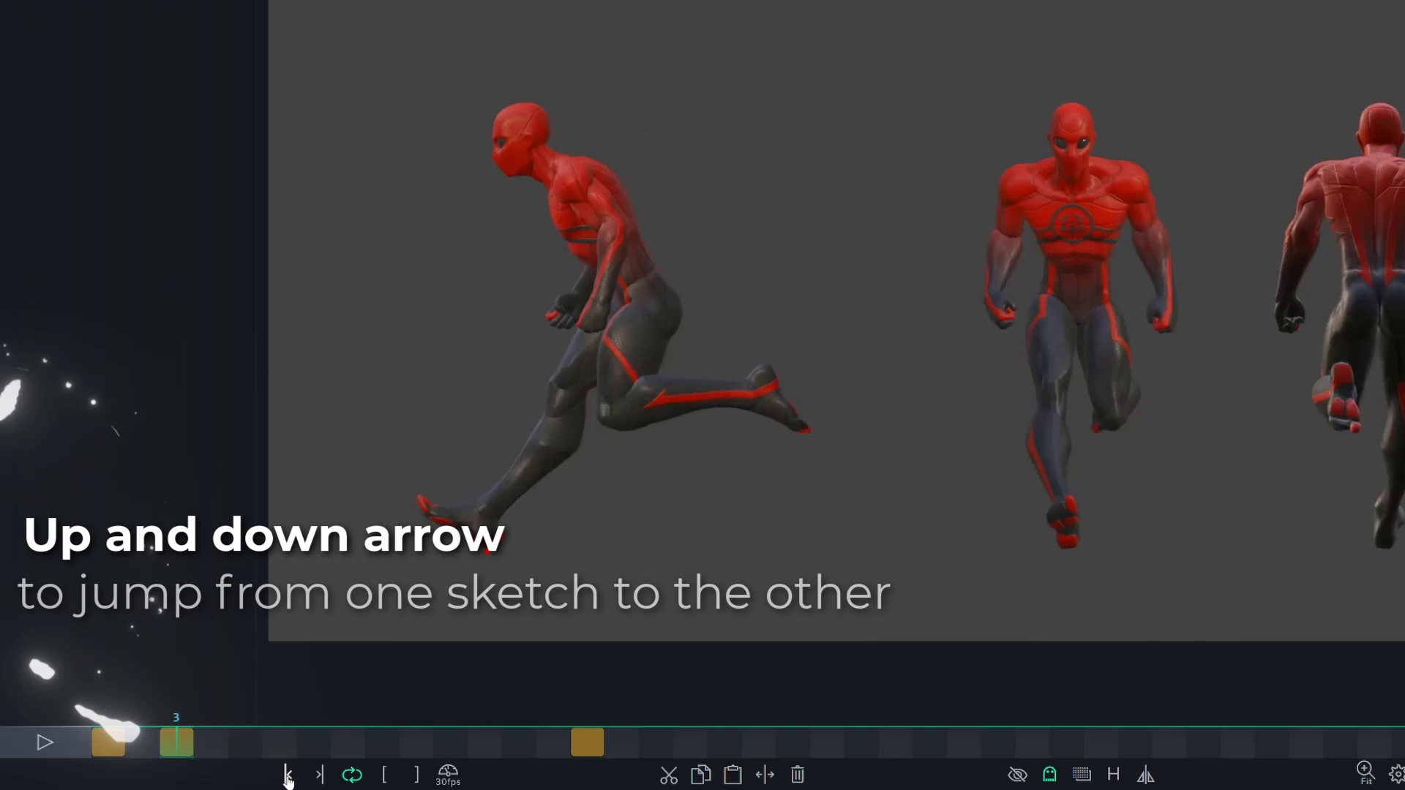
{"action": "left_click", "coordinate": [317, 775]}
{"action": "left_click", "coordinate": [318, 776]}
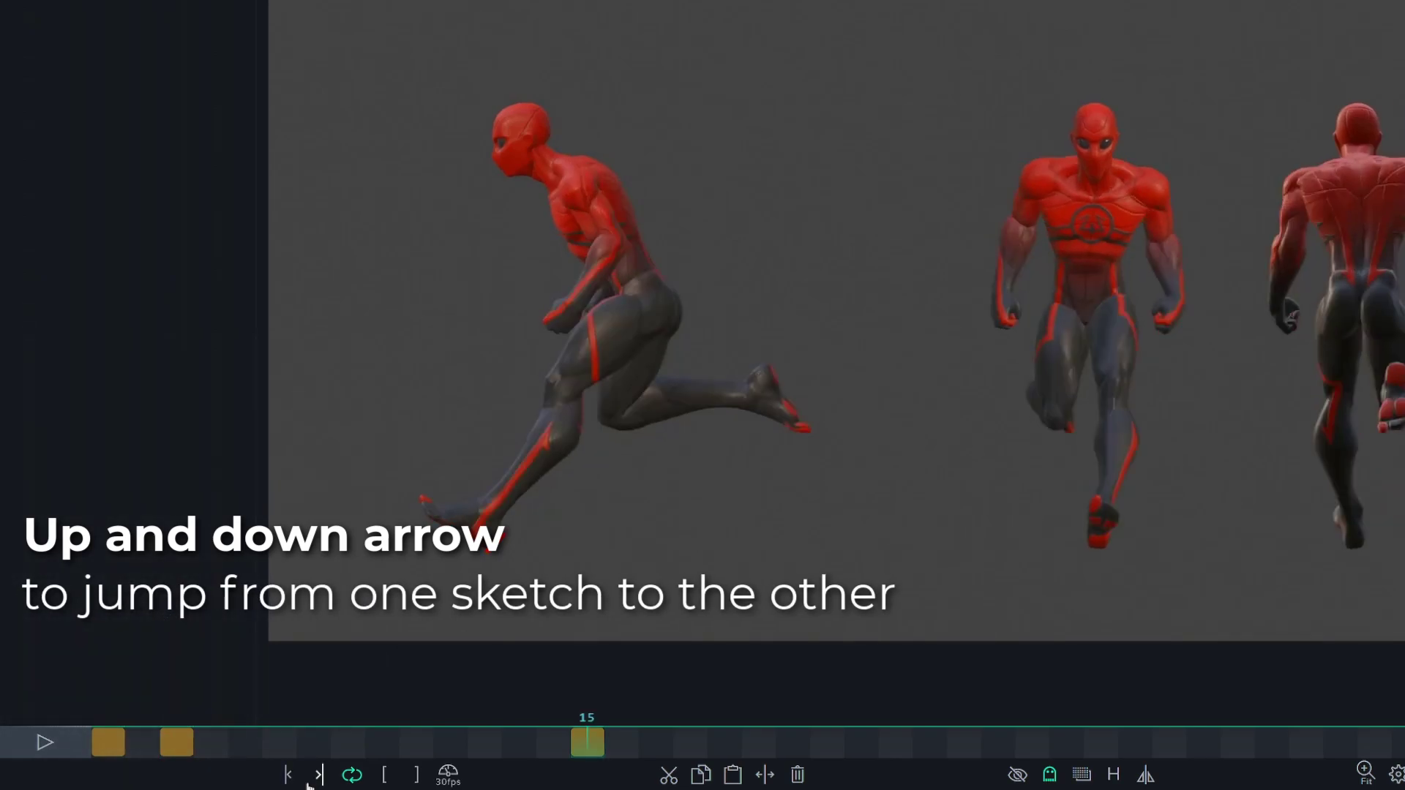
{"action": "key", "text": "space"}
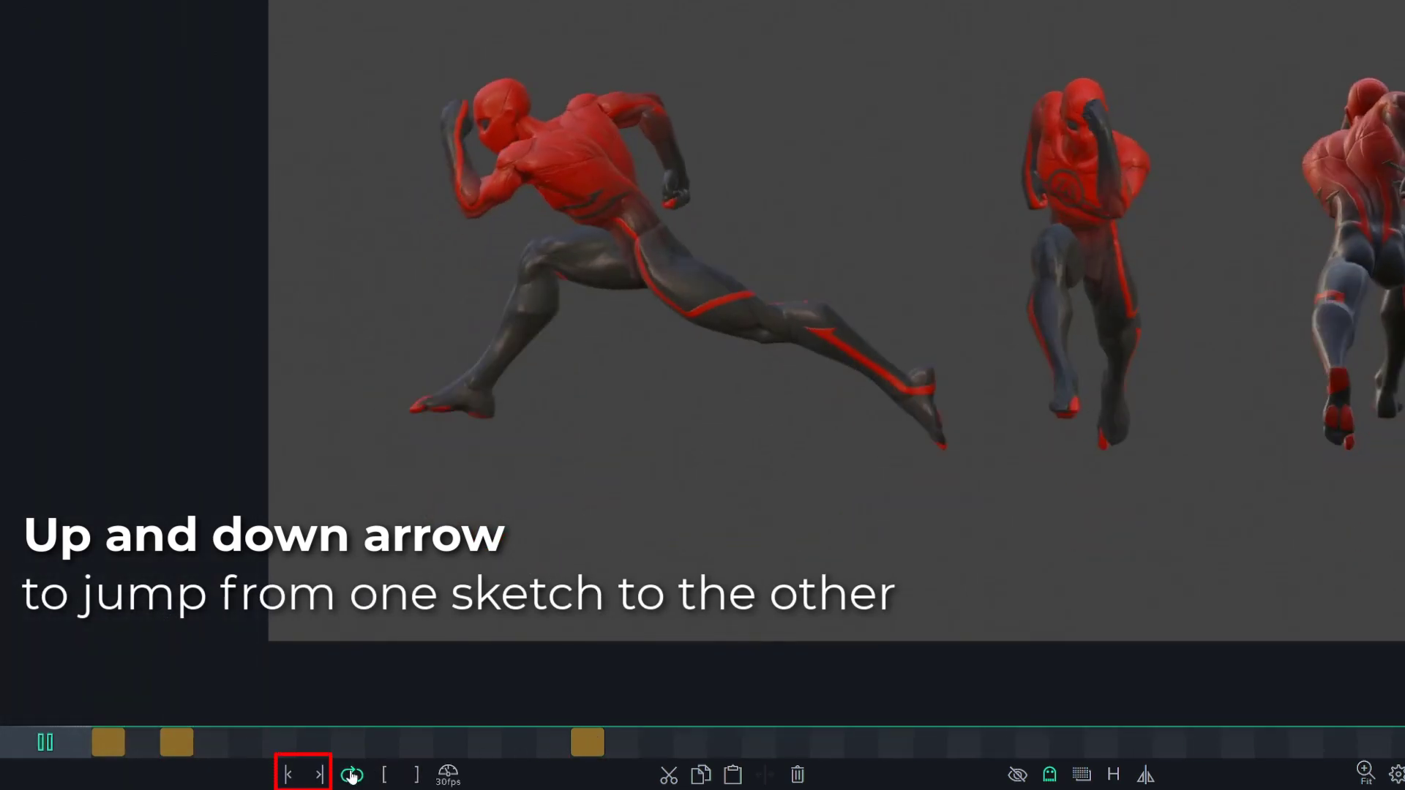
{"action": "key", "text": "space"}
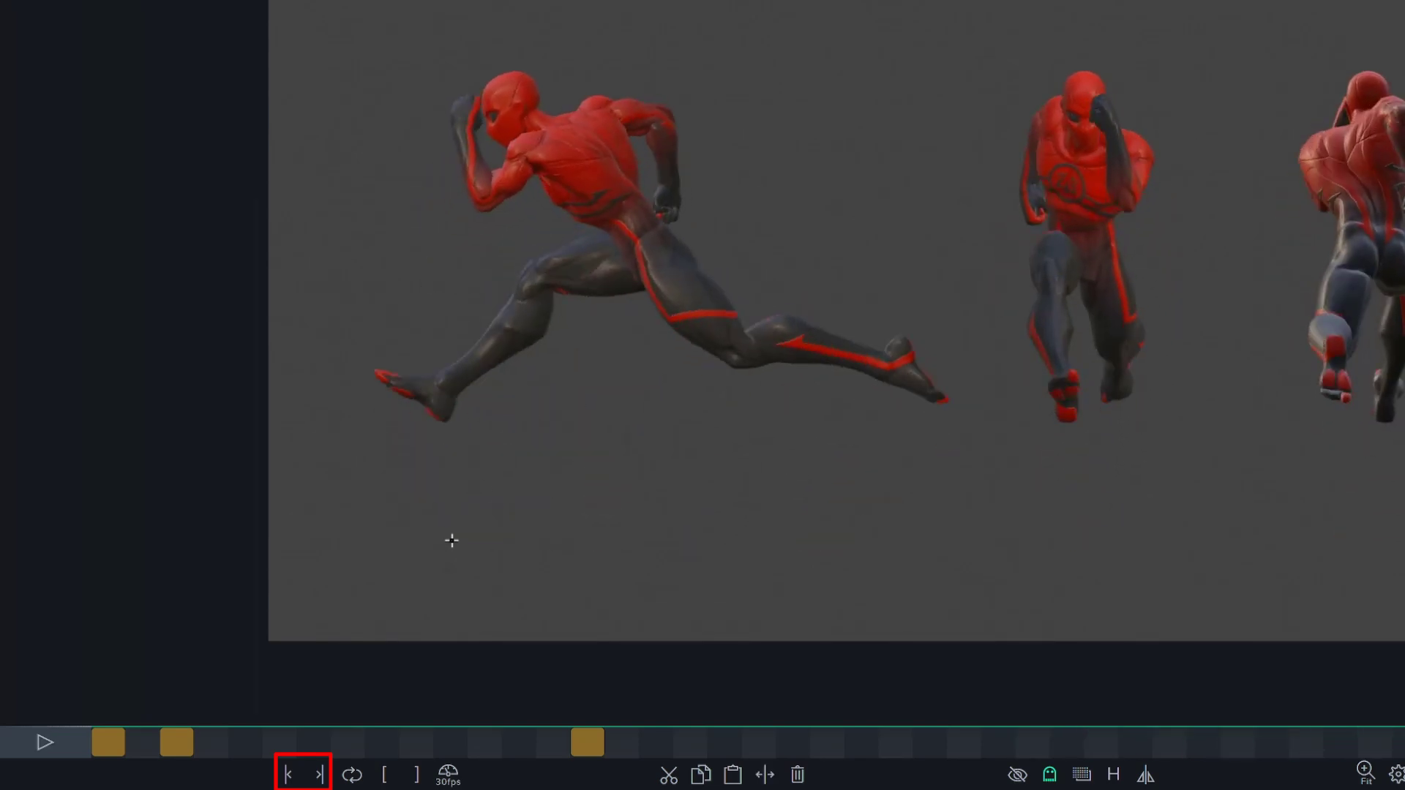
{"action": "key", "text": "space"}
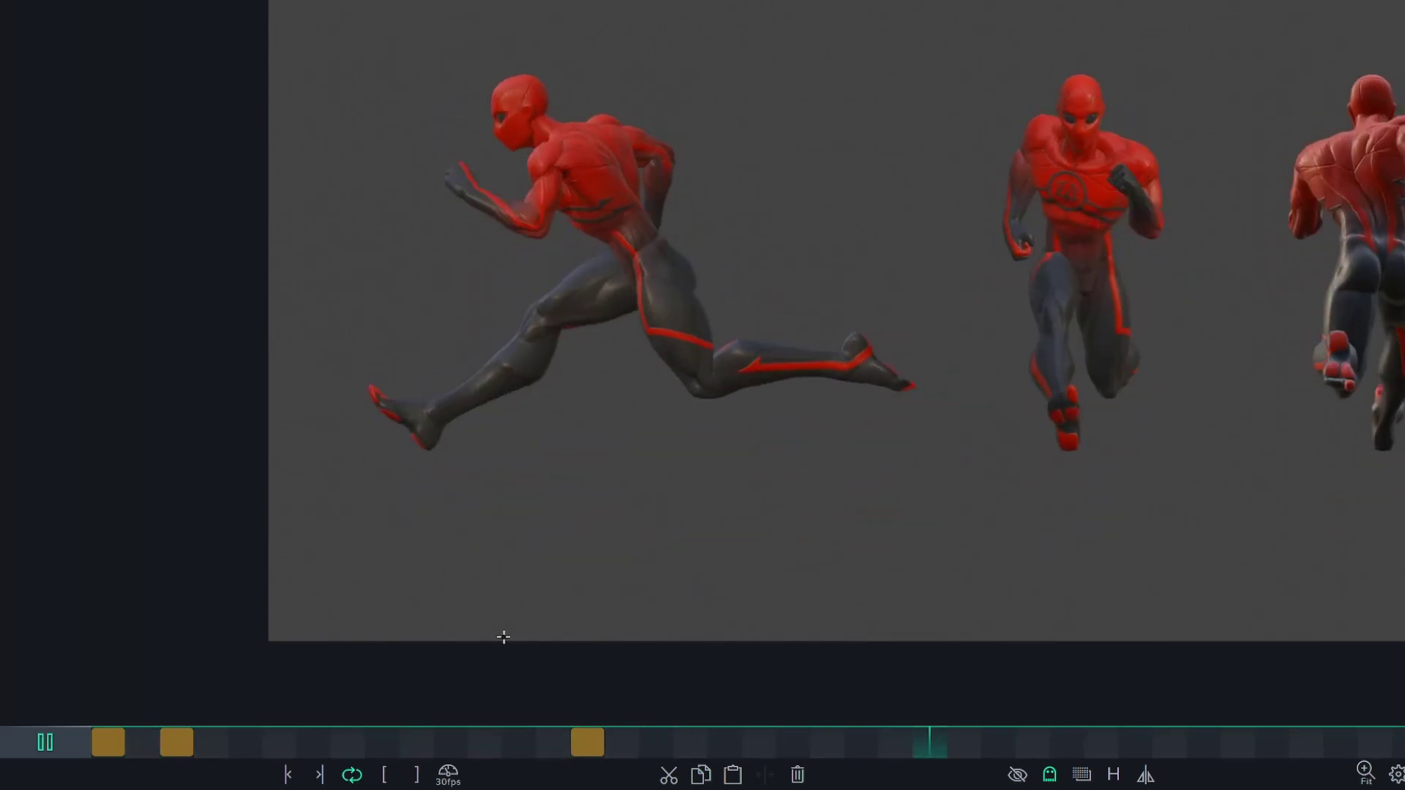
{"action": "key", "text": "space"}
Step: Loop playback between frames 10 and 23, then clear the loop range
{"action": "left_click", "coordinate": [430, 744]}
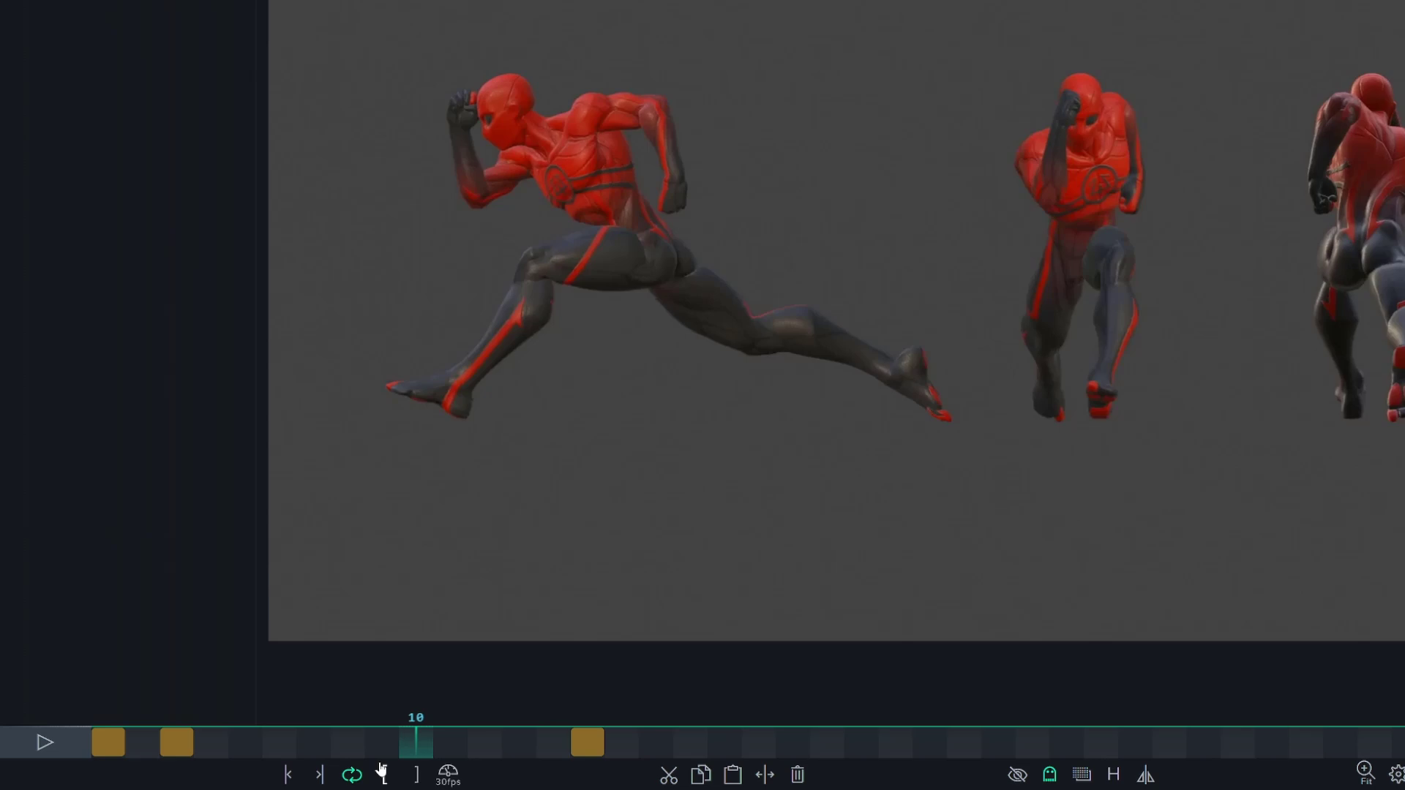
{"action": "left_click", "coordinate": [385, 775]}
{"action": "left_click", "coordinate": [860, 743]}
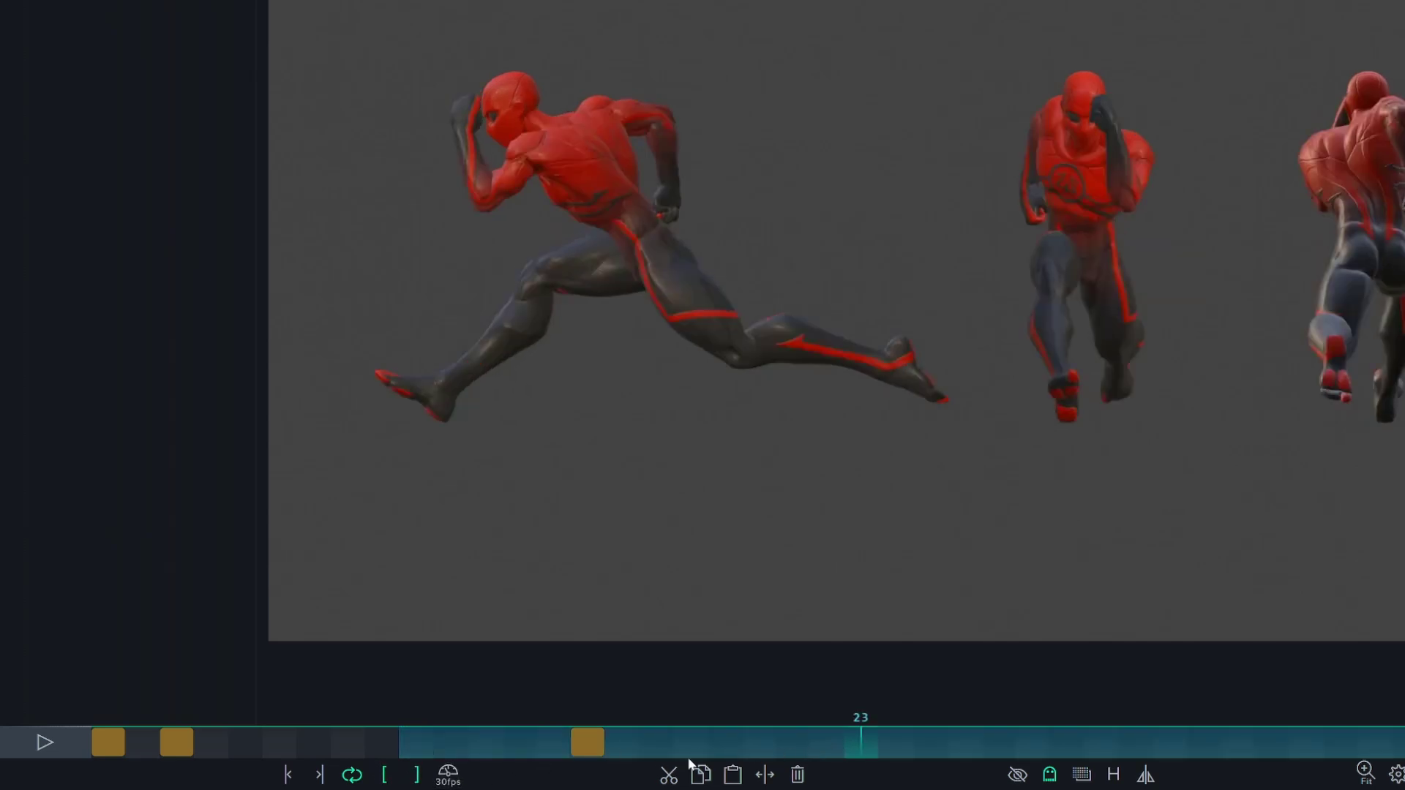
{"action": "left_click", "coordinate": [419, 775]}
{"action": "key", "text": "space"}
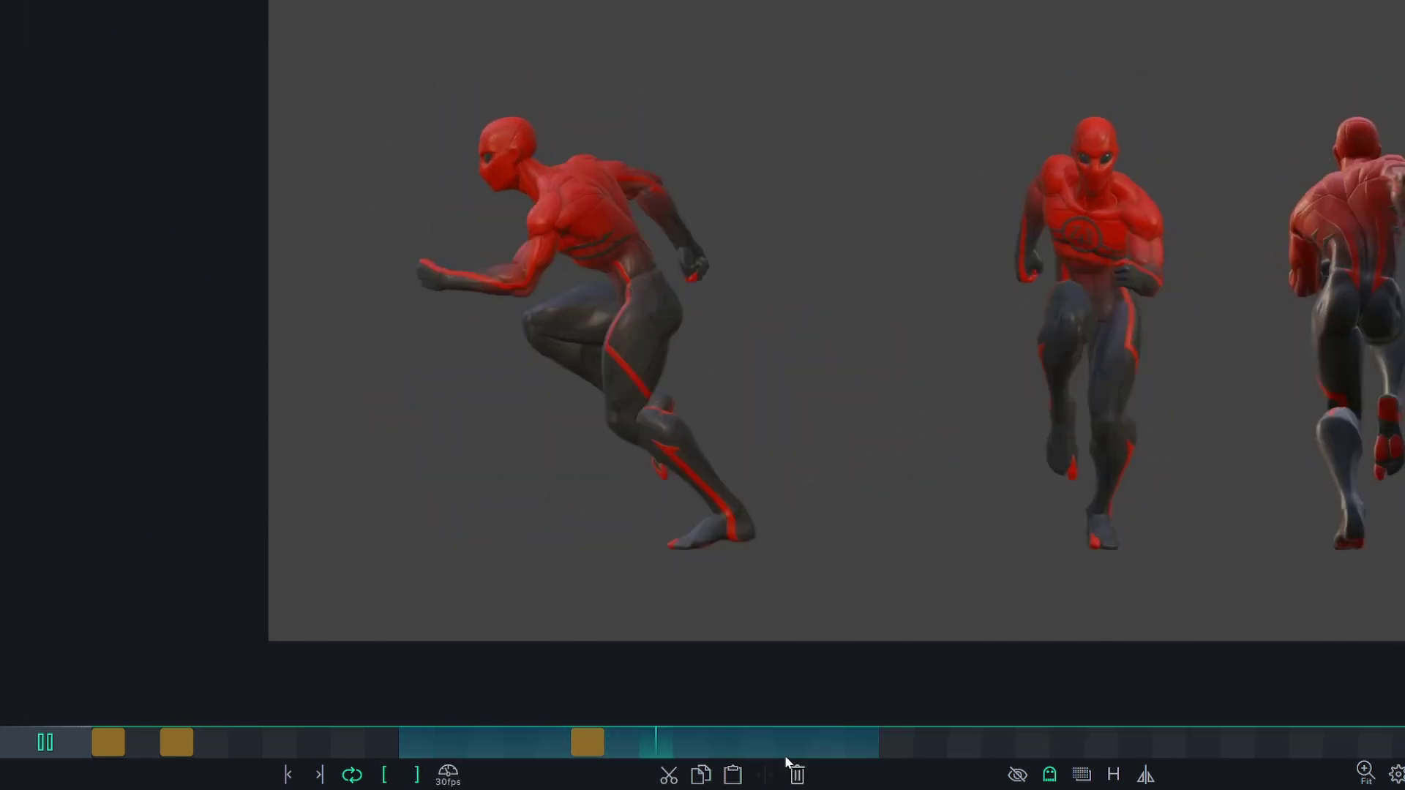
{"action": "key", "text": "space"}
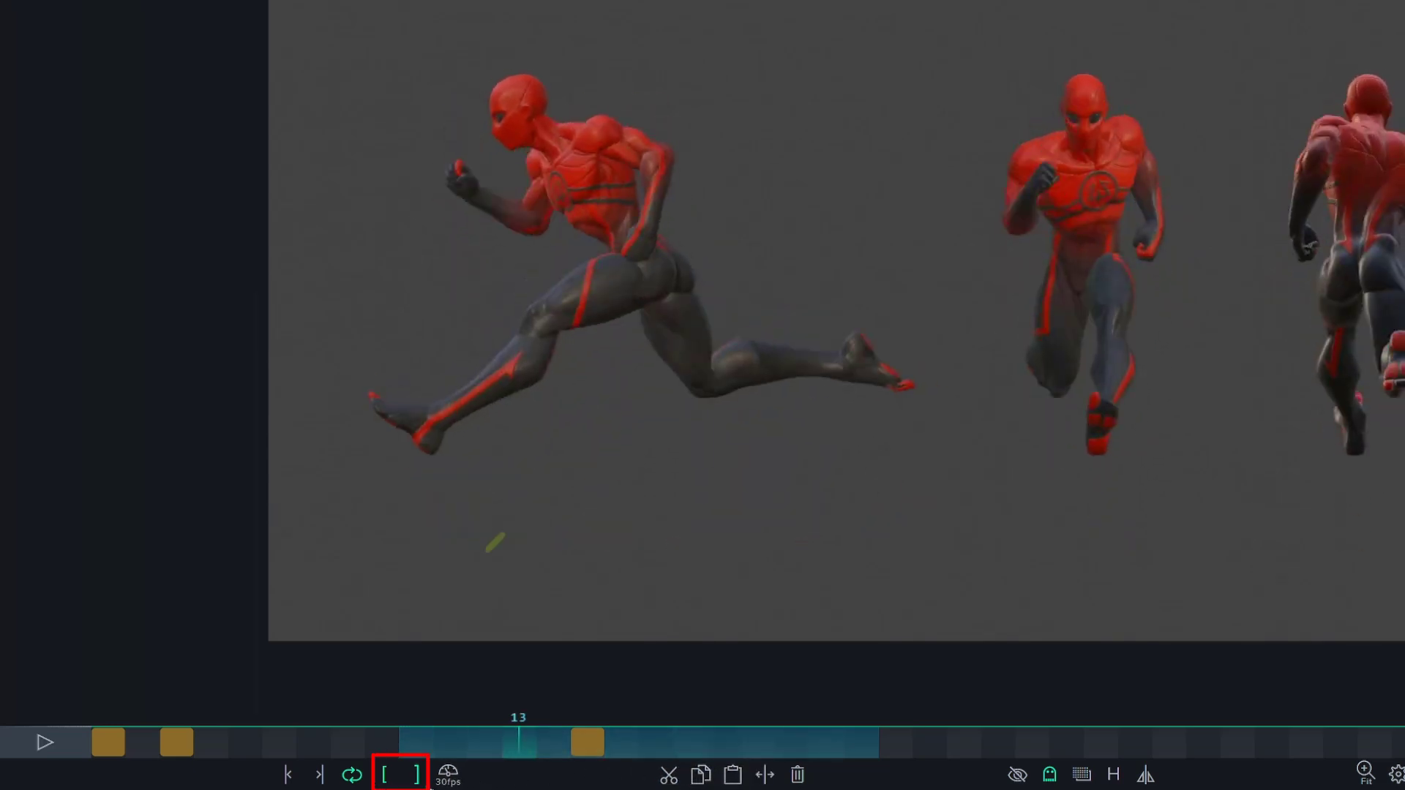
{"action": "left_click", "coordinate": [426, 779]}
Step: Play the run cycle slowed to 12fps, then restore the original 30fps
{"action": "left_click", "coordinate": [459, 779]}
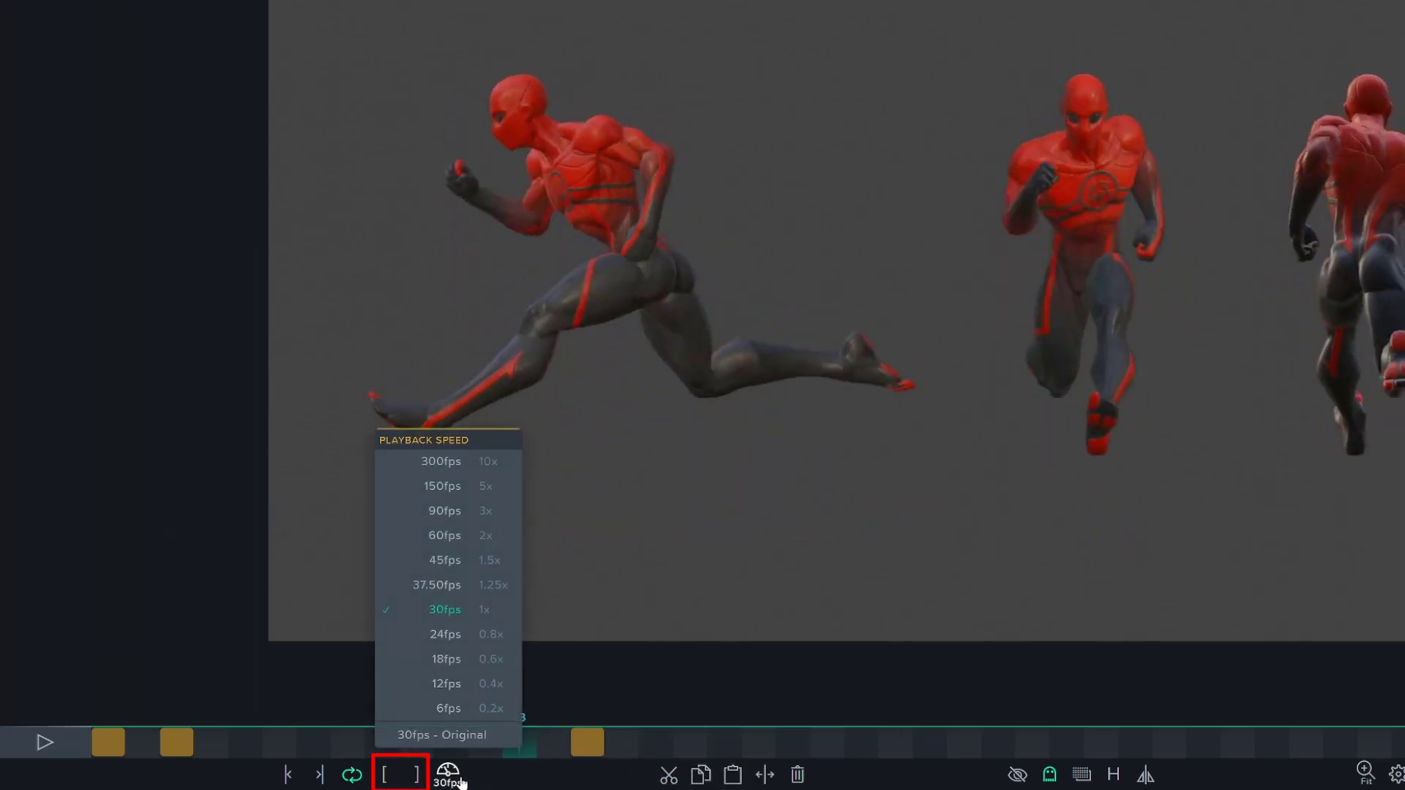
{"action": "left_click", "coordinate": [453, 691]}
{"action": "key", "text": "space"}
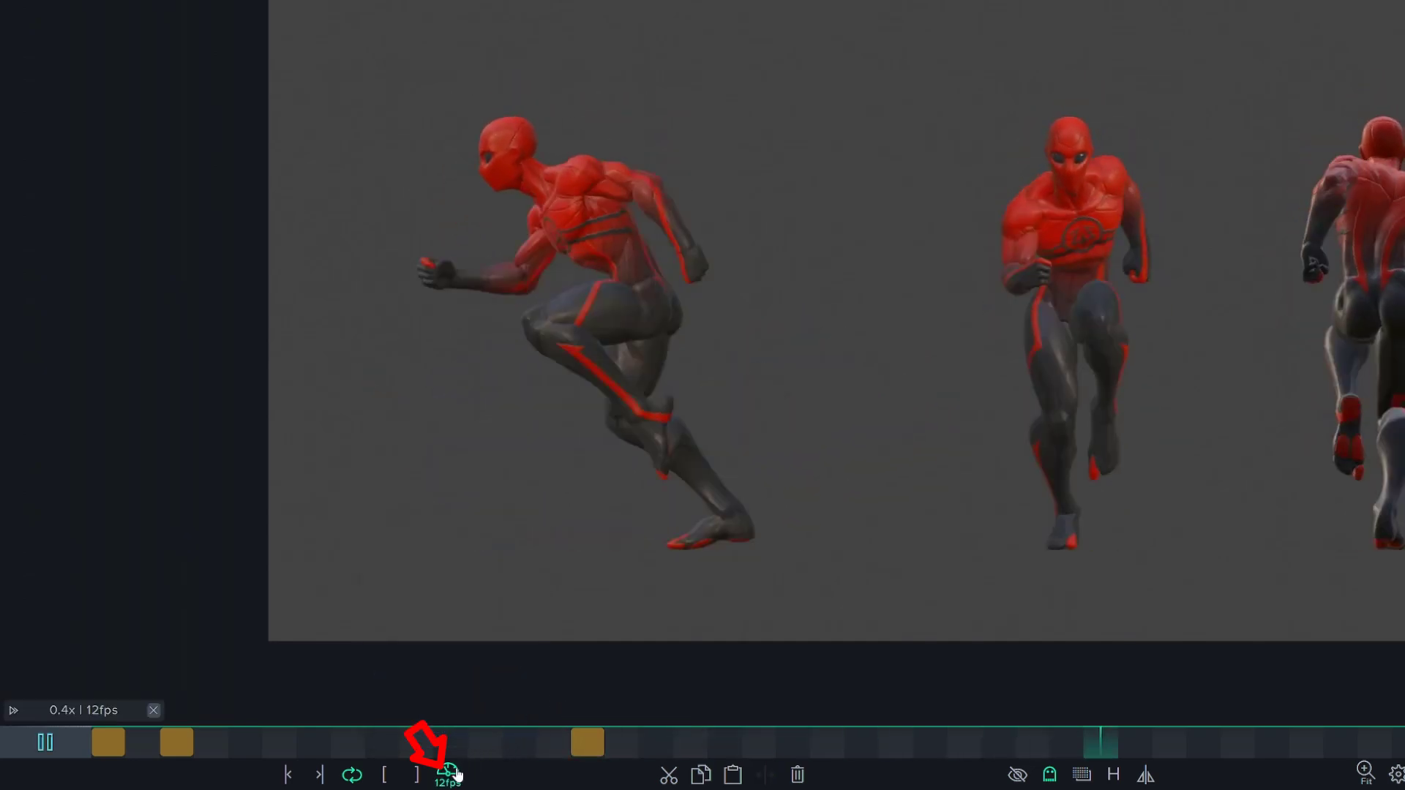
{"action": "left_click", "coordinate": [455, 775]}
{"action": "left_click", "coordinate": [453, 658]}
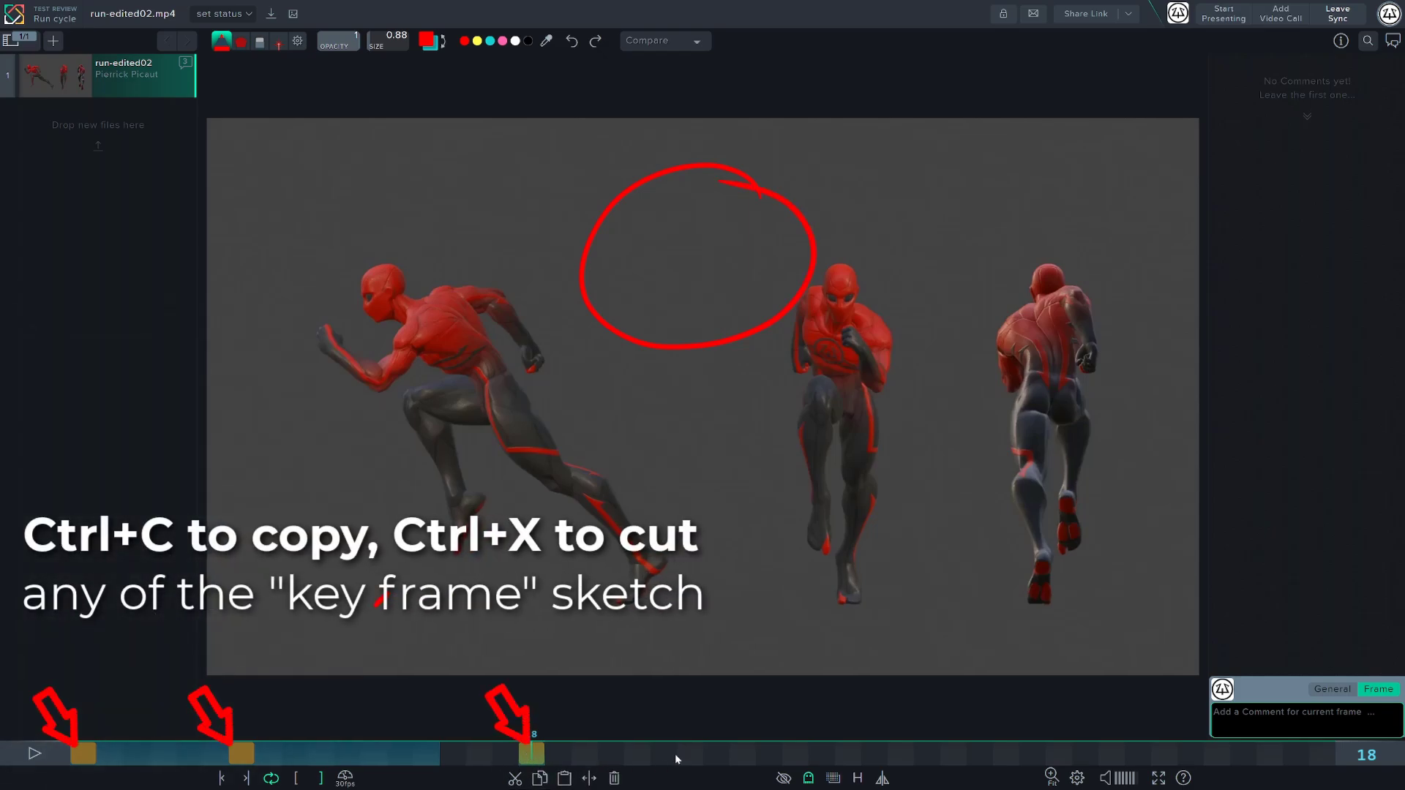
Step: Cut the red circle sketch from frame 18 and paste it onto frames 16, 19 and 26
{"action": "key", "text": "ctrl+x"}
{"action": "left_click", "coordinate": [489, 755]}
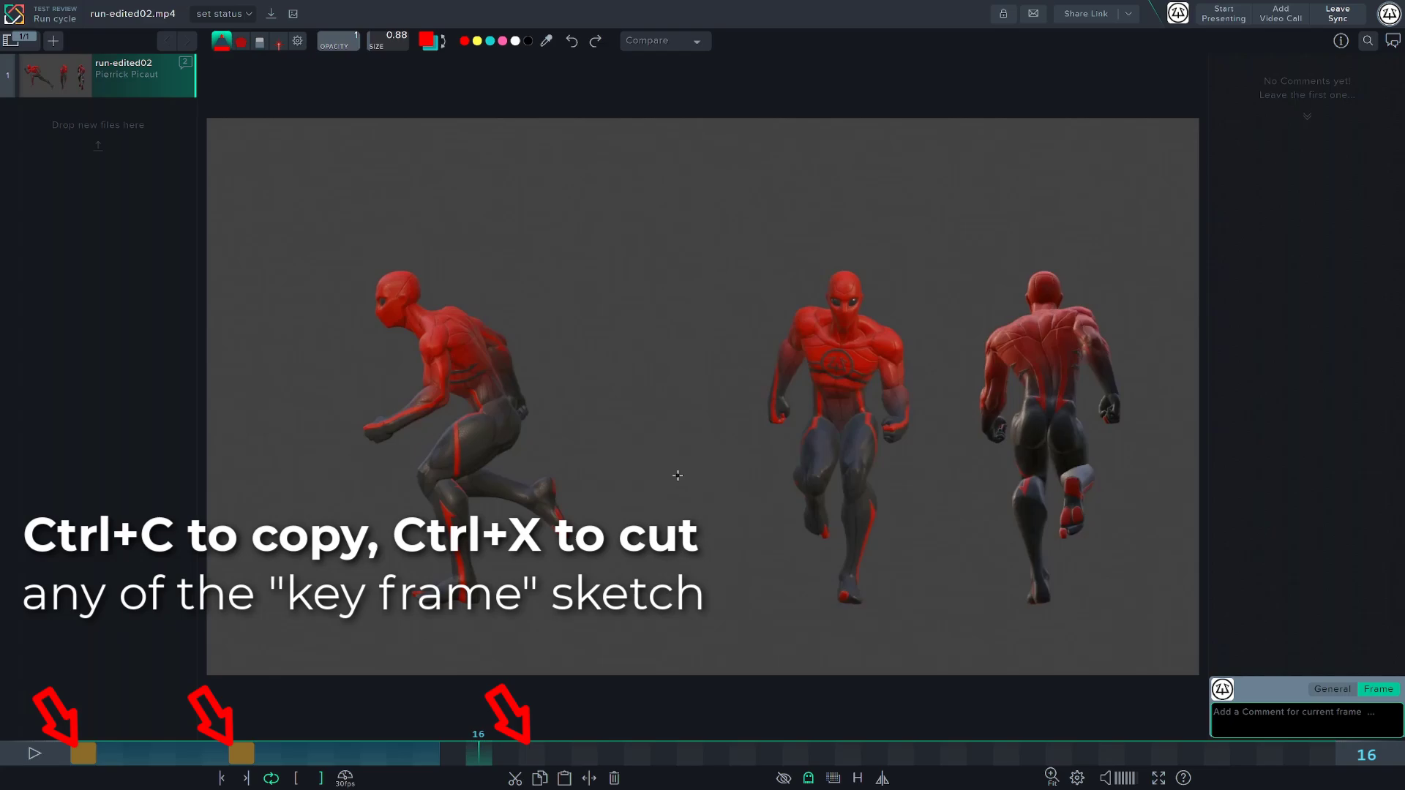
{"action": "key", "text": "ctrl+v"}
{"action": "key", "text": "Right"}
{"action": "key", "text": "Right"}
{"action": "key", "text": "Right"}
{"action": "key", "text": "ctrl+v"}
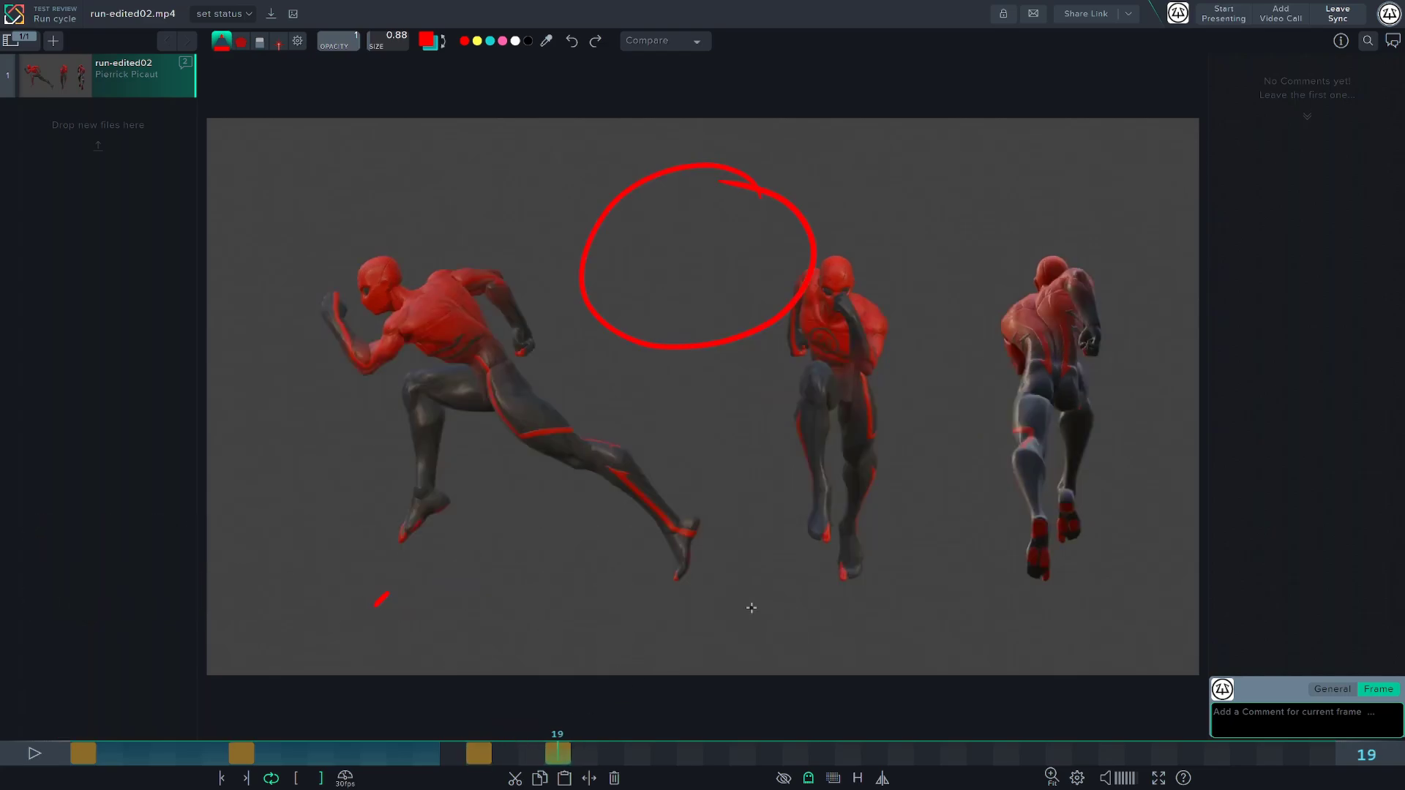
{"action": "key", "text": "Right"}
{"action": "key", "text": "Right"}
{"action": "key", "text": "Right"}
{"action": "key", "text": "ctrl+v"}
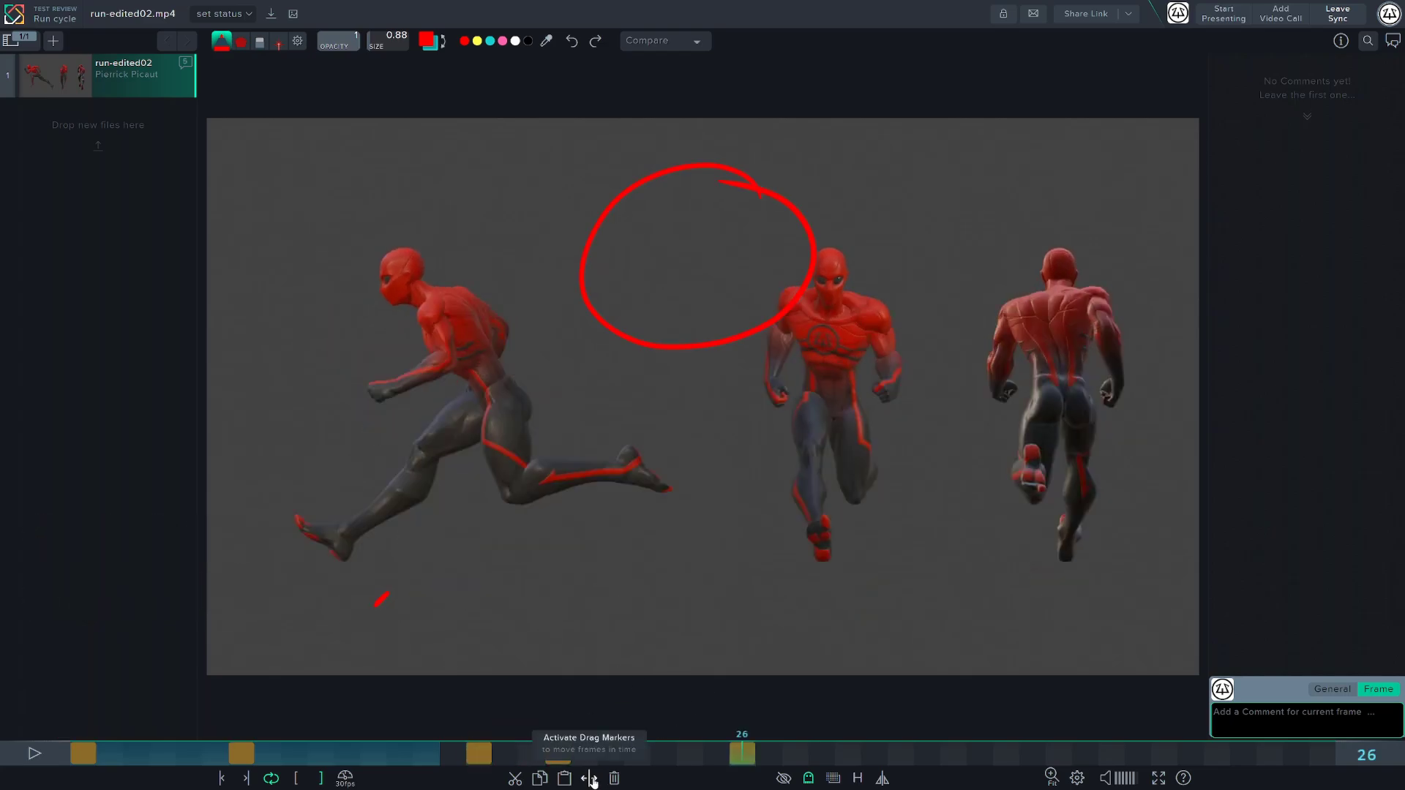
Step: Enable moving sketch keyframes, shift one to a later frame and scrub to check the circle
{"action": "left_click", "coordinate": [590, 778]}
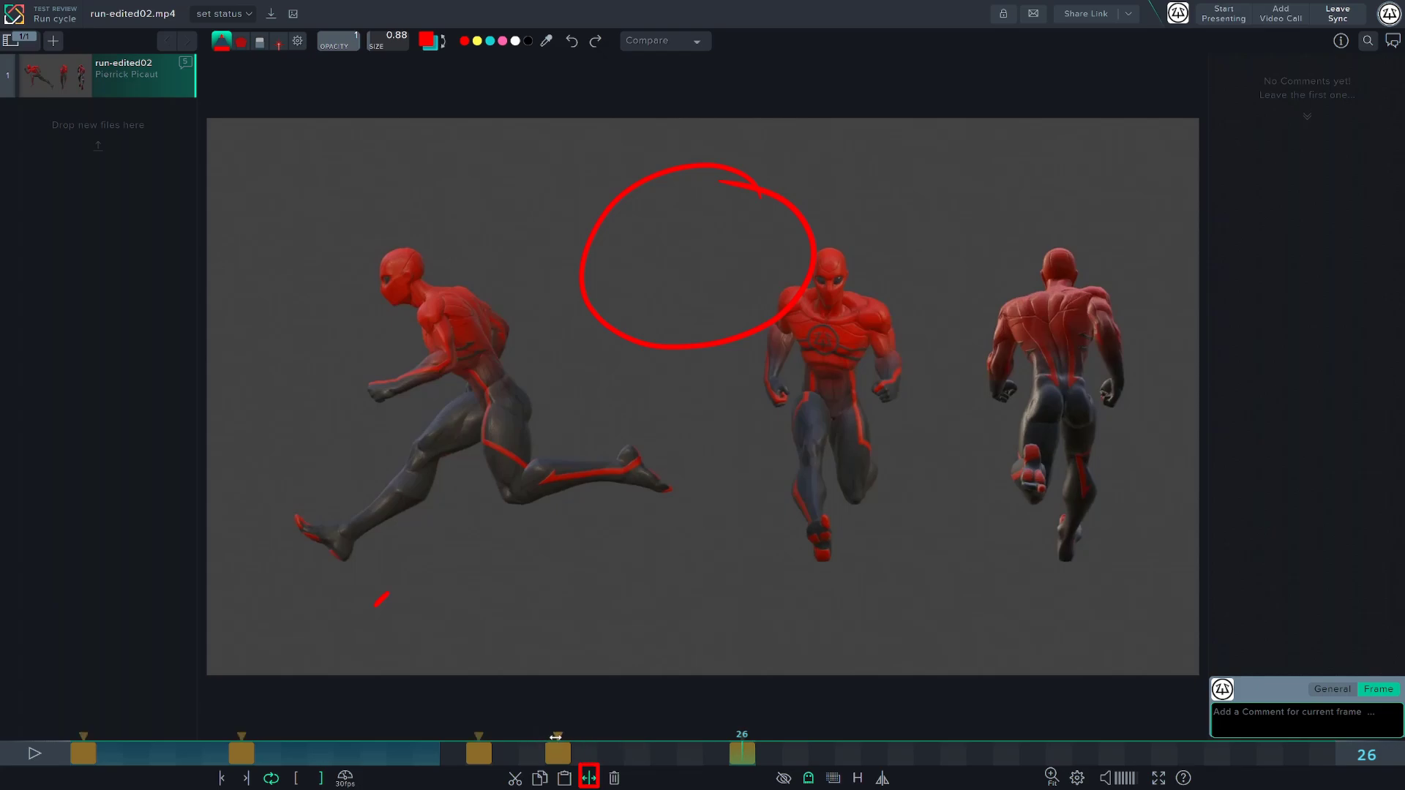
{"action": "left_click_drag", "start_coordinate": [556, 737], "coordinate": [666, 767]}
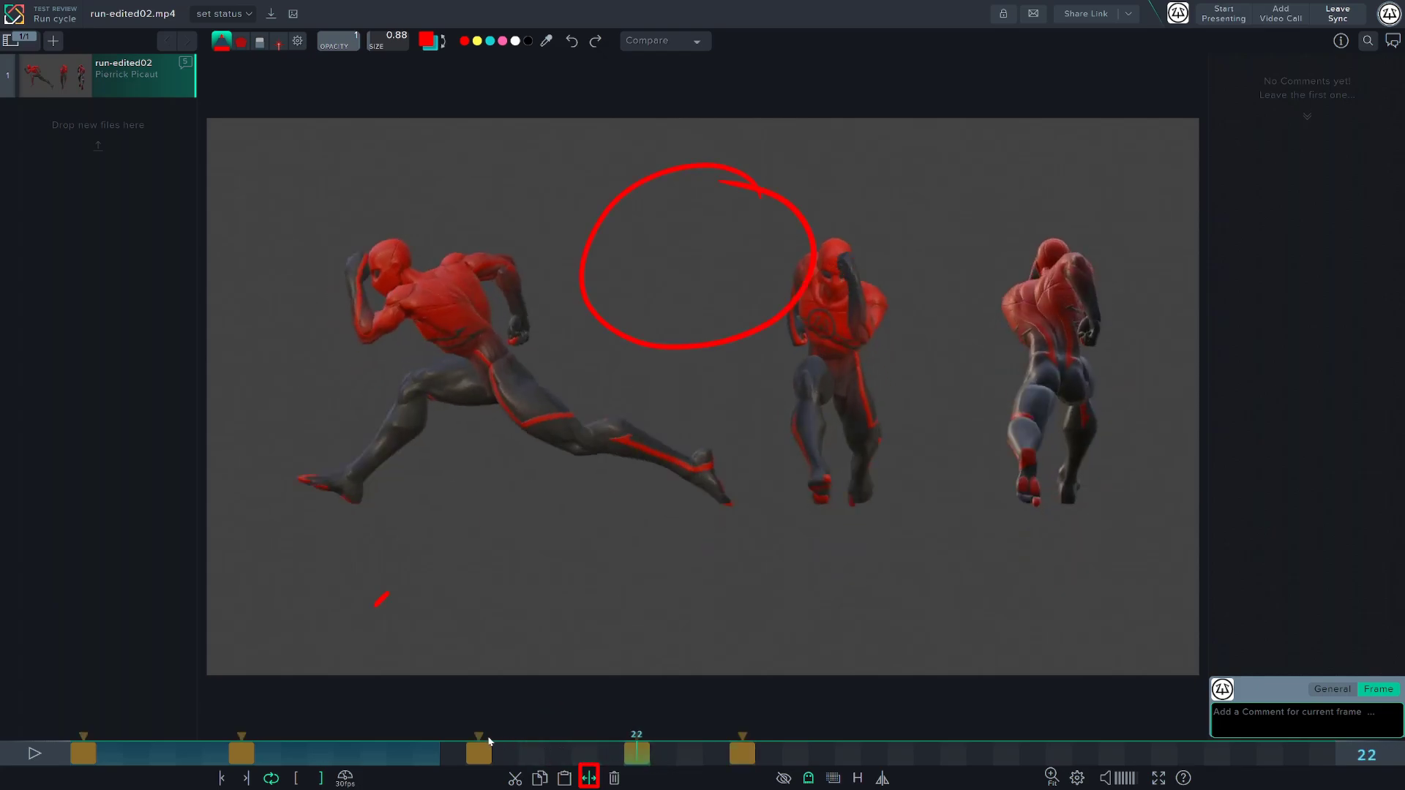
{"action": "left_click_drag", "start_coordinate": [488, 742], "coordinate": [558, 752]}
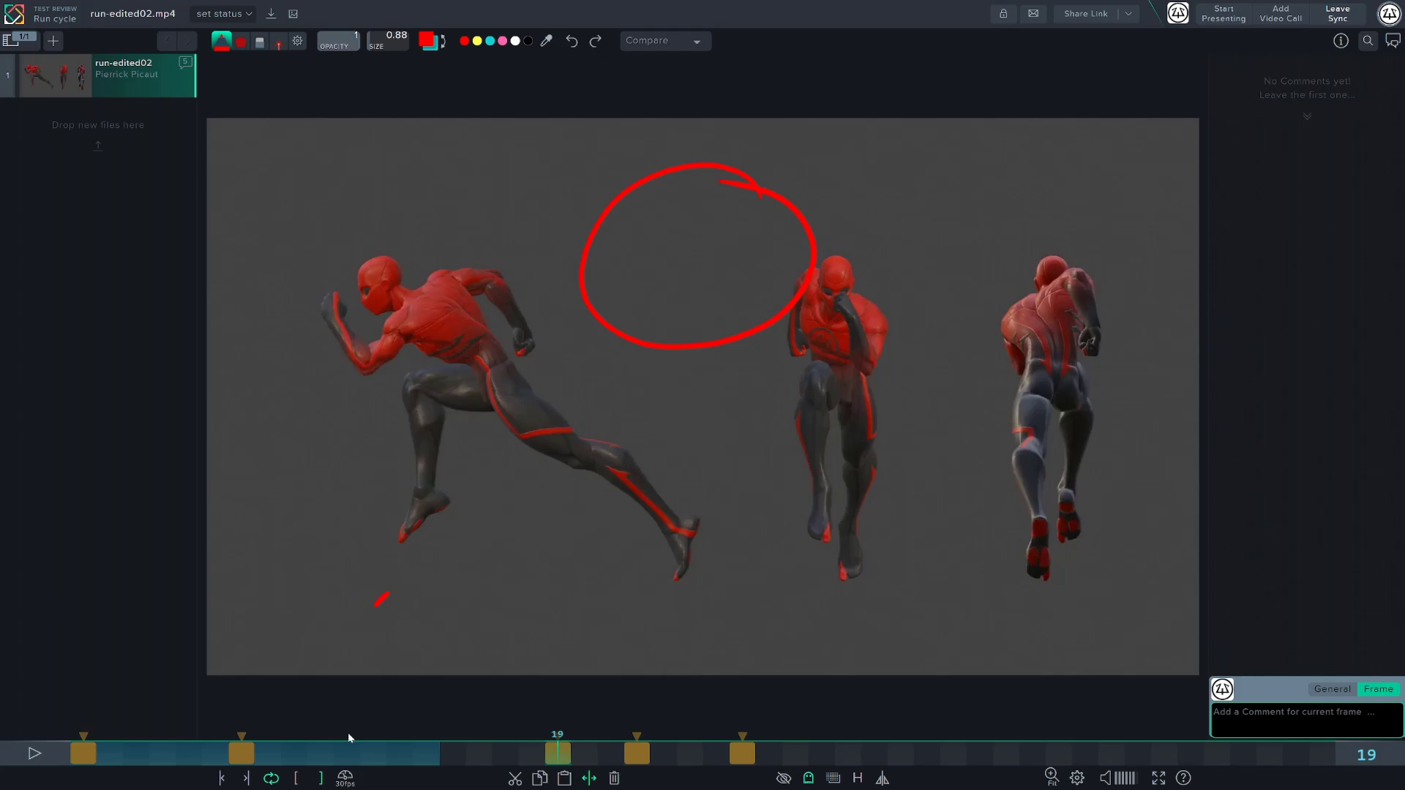
{"action": "left_click_drag", "start_coordinate": [267, 753], "coordinate": [292, 753]}
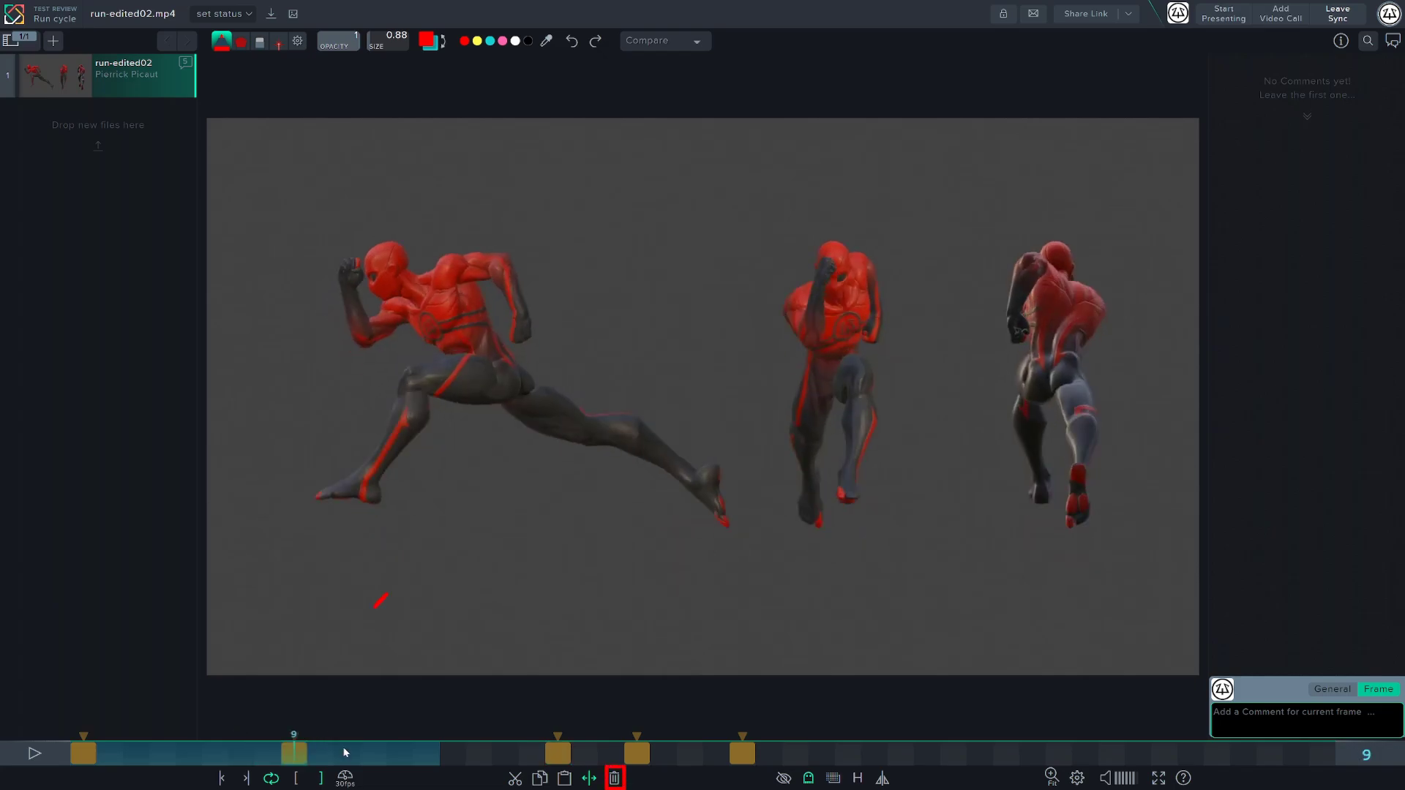
{"action": "left_click", "coordinate": [555, 740]}
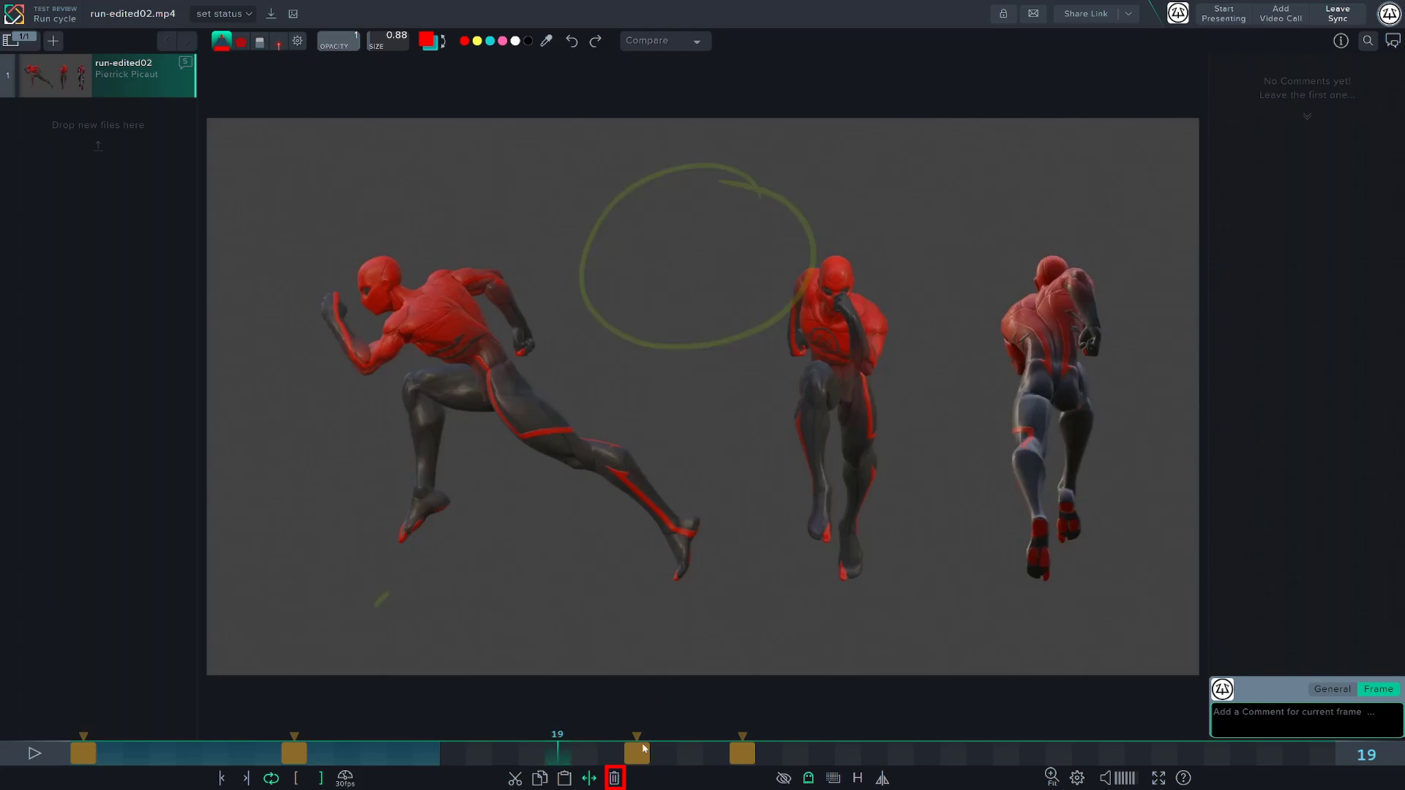
Step: Step and scrub through frames 64-73 of the trident shot to review the ghost trails
{"action": "key", "text": "Right"}
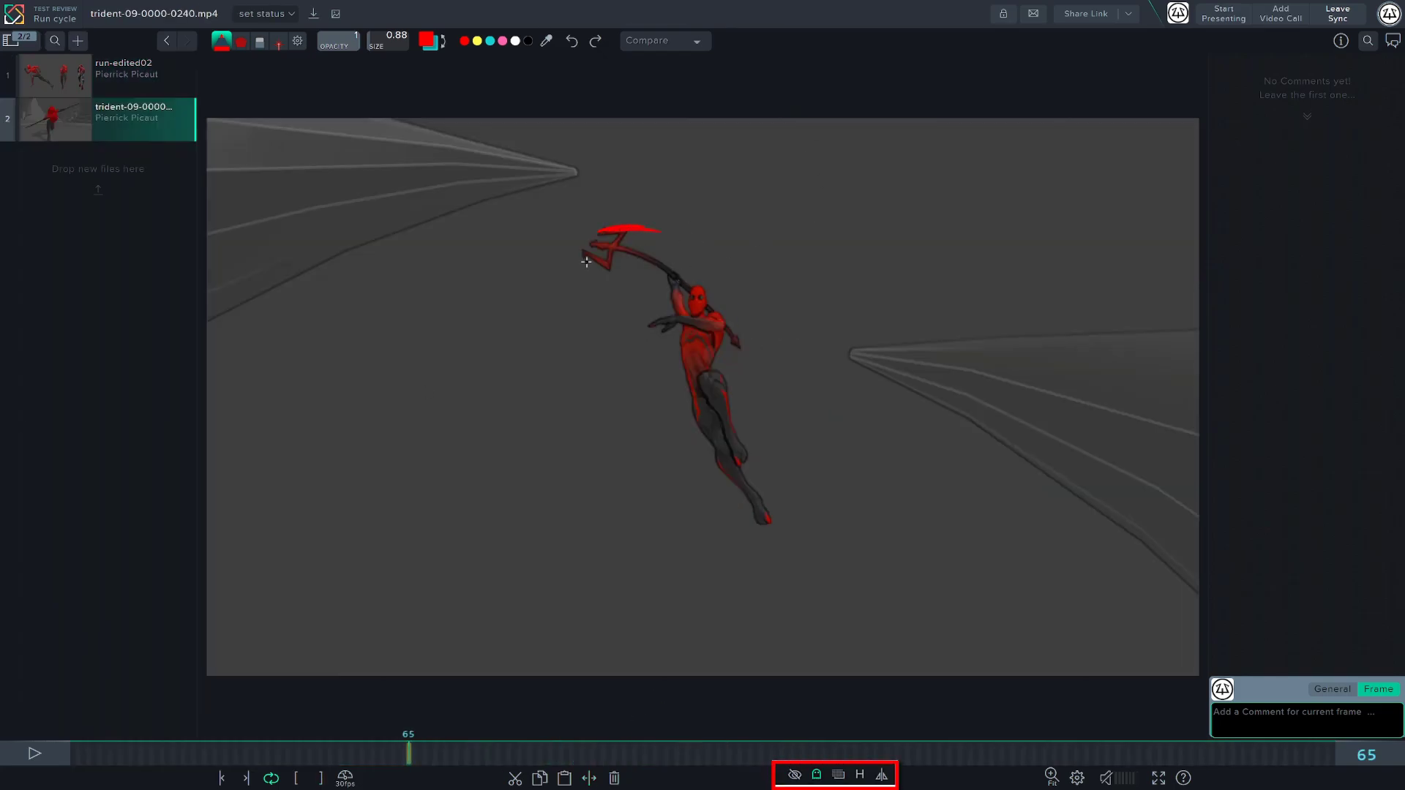
{"action": "key", "text": "Right"}
{"action": "key", "text": "Right"}
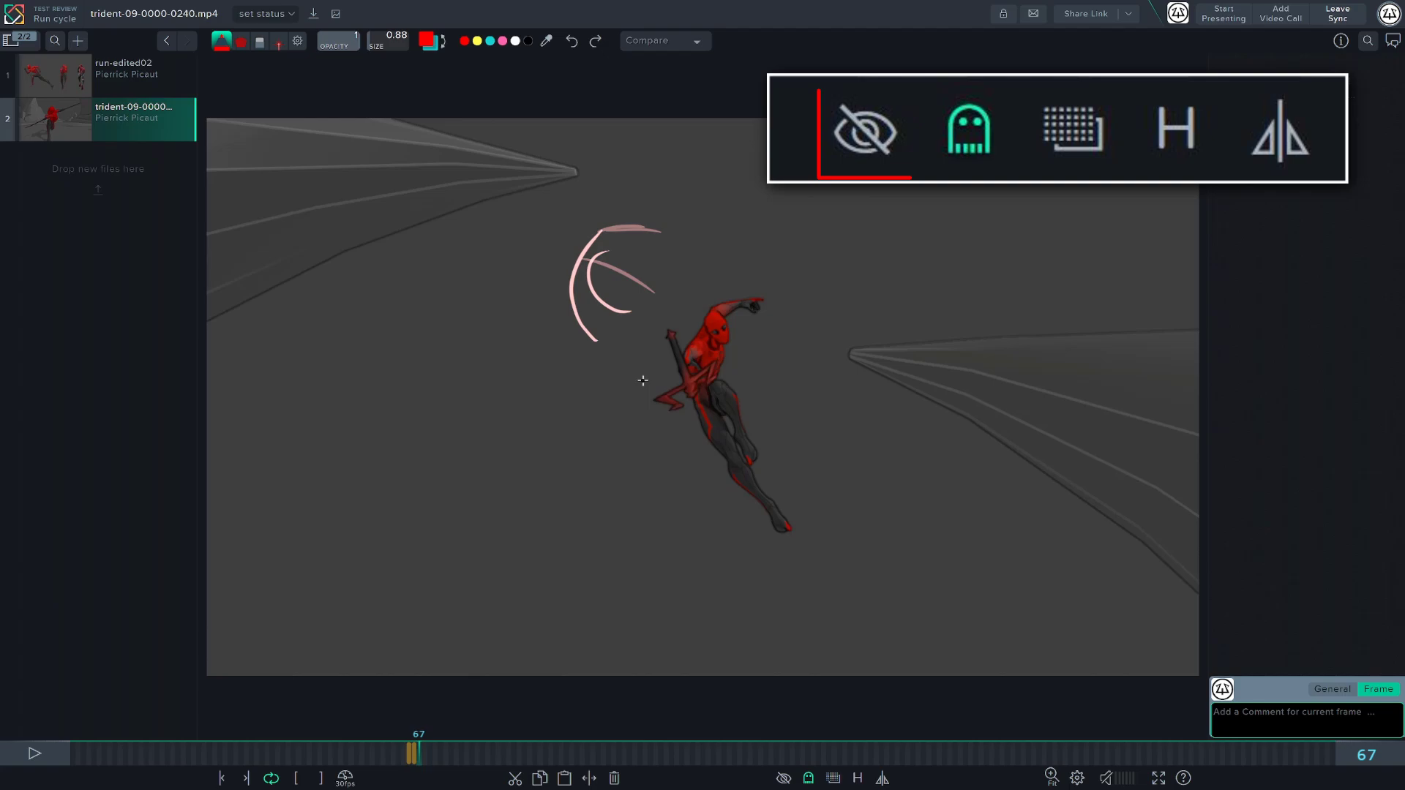
{"action": "key", "text": "Right"}
{"action": "key", "text": "Right"}
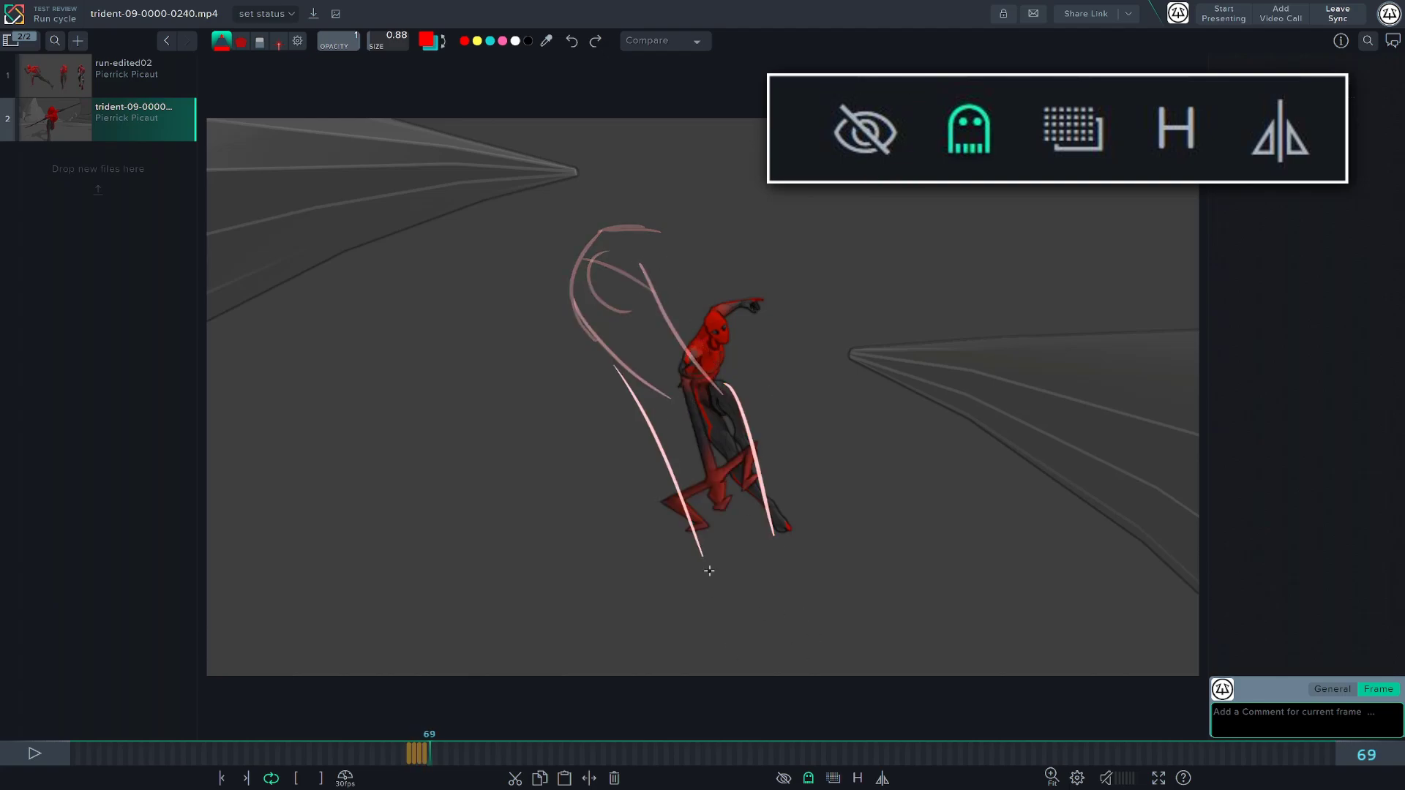
{"action": "key", "text": "Right"}
{"action": "key", "text": "Right"}
{"action": "key", "text": "Right"}
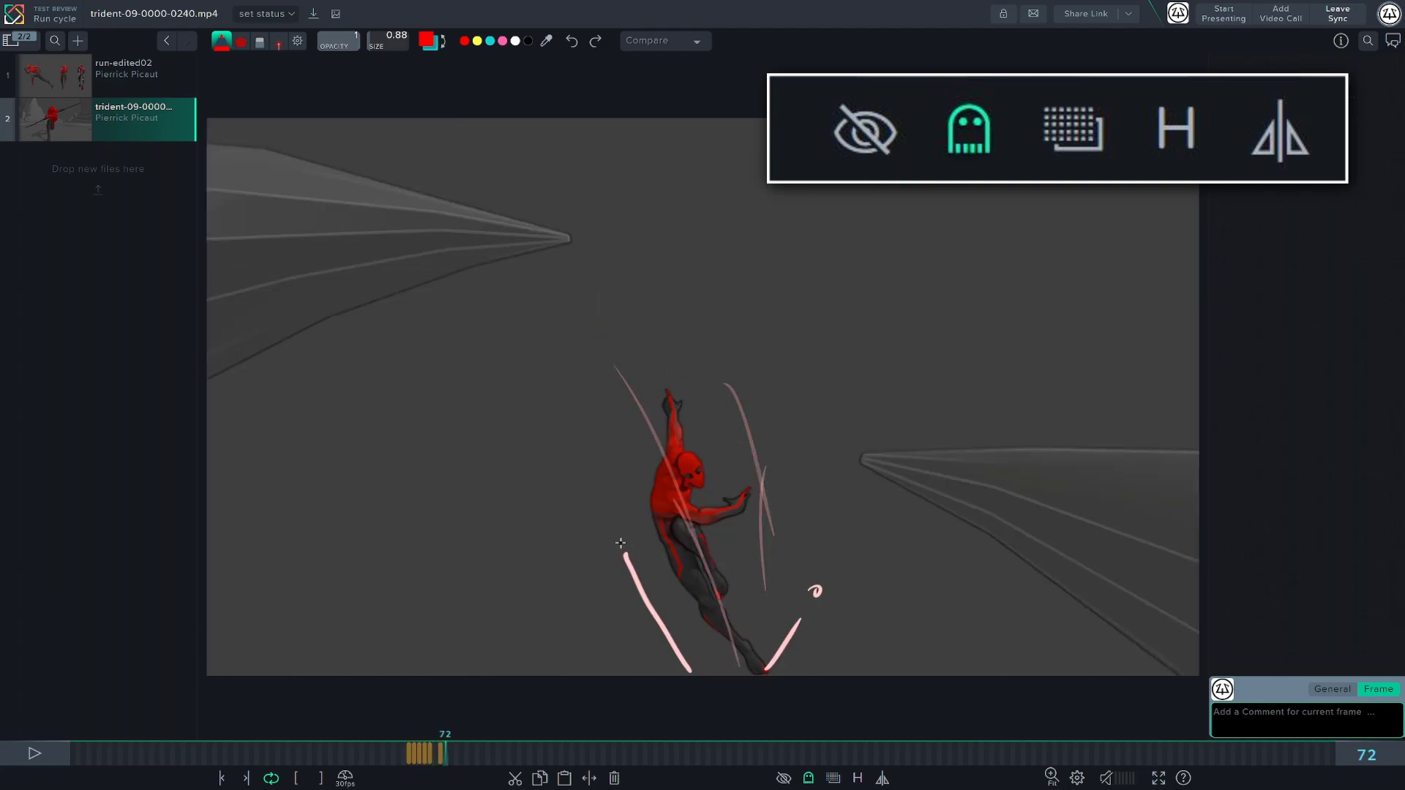
{"action": "key", "text": "Right"}
{"action": "key", "text": "Right"}
{"action": "key", "text": "Right"}
{"action": "left_click", "coordinate": [402, 755]}
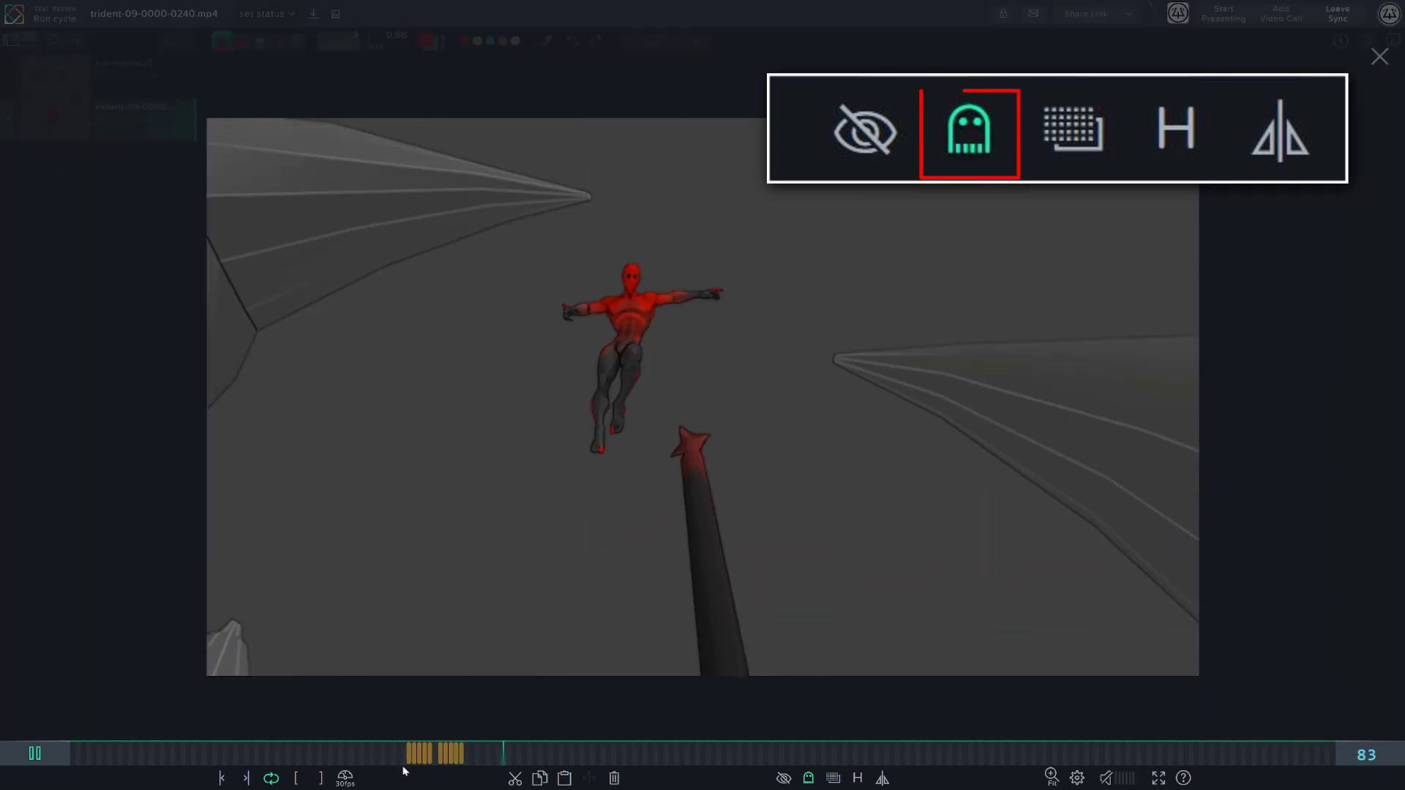
{"action": "left_click_drag", "start_coordinate": [402, 758], "coordinate": [436, 770]}
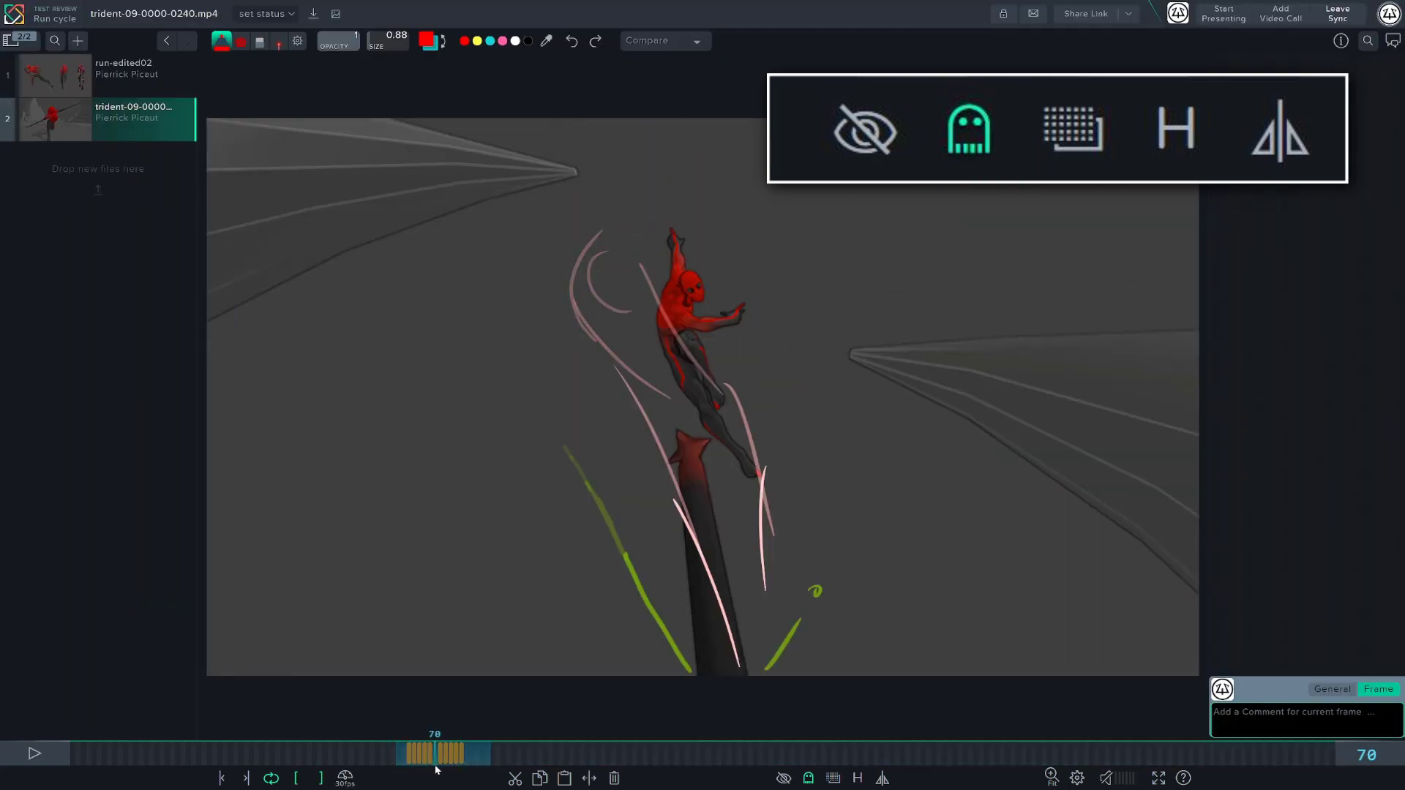
Step: Toggle ghosting off and back on in Ghosting settings, showing 4 frames before and after
{"action": "left_click", "coordinate": [807, 778]}
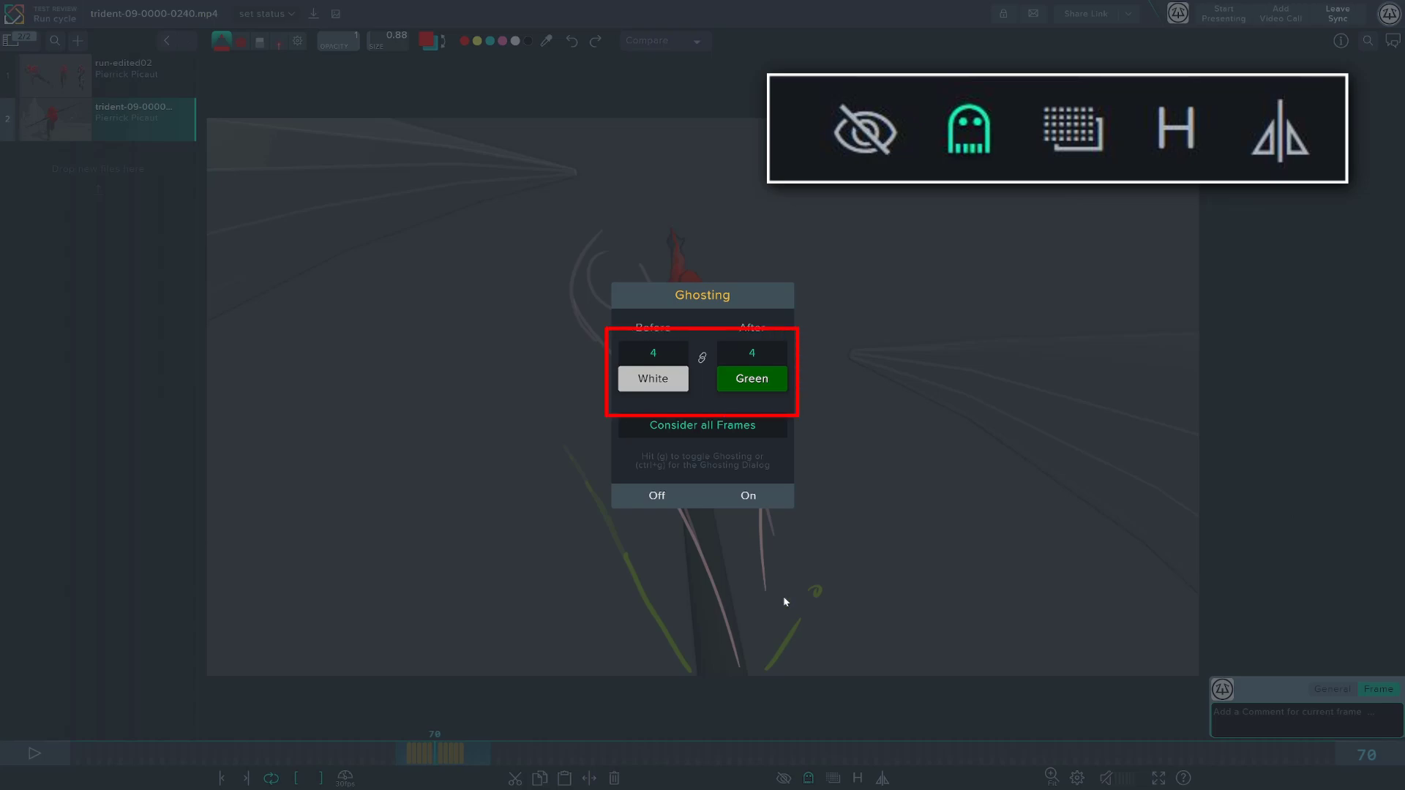
{"action": "left_click", "coordinate": [668, 496]}
{"action": "left_click", "coordinate": [424, 751]}
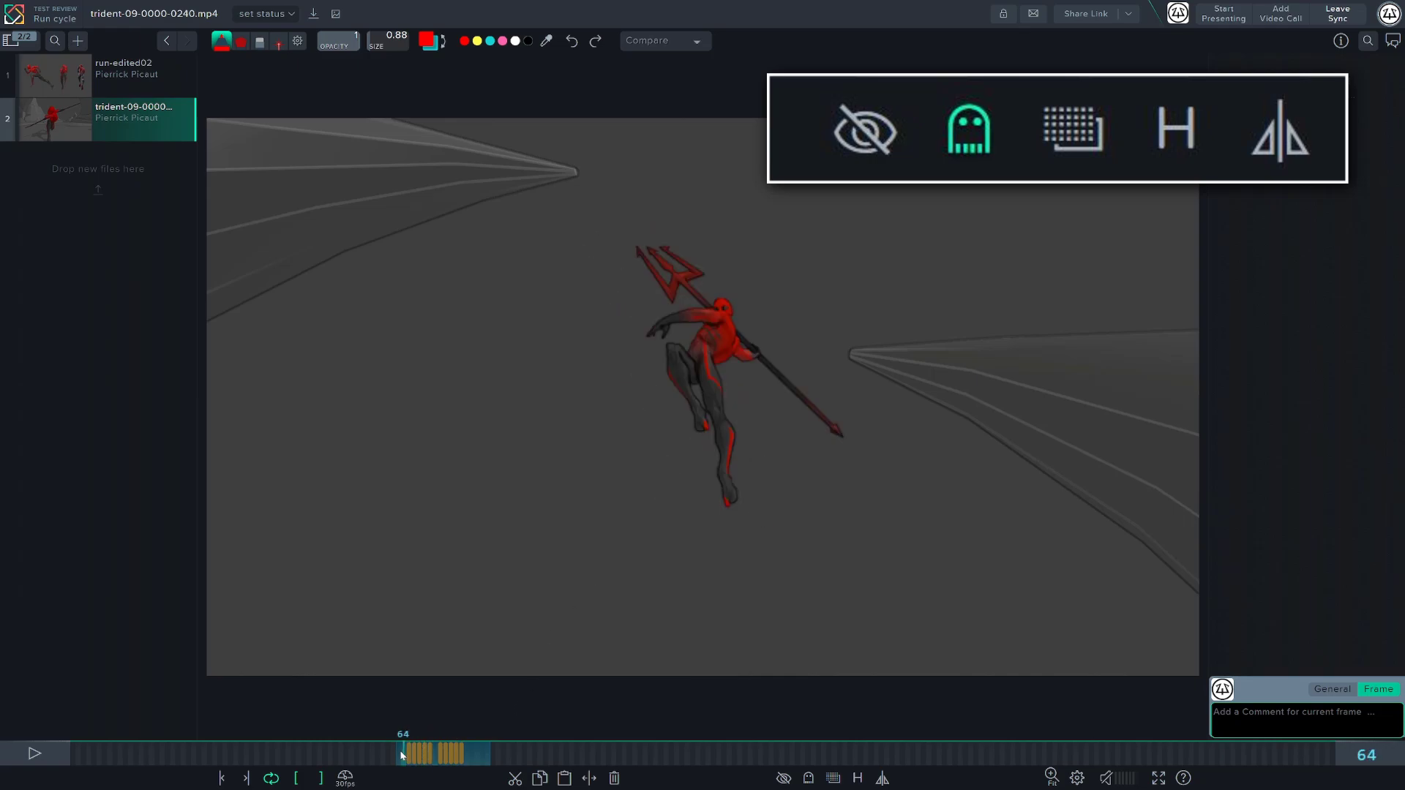
{"action": "left_click", "coordinate": [807, 778]}
Step: Try the trace overlay at a faint 25% then stronger and weaker opacities while scrubbing frames 69–75
{"action": "left_click", "coordinate": [833, 780]}
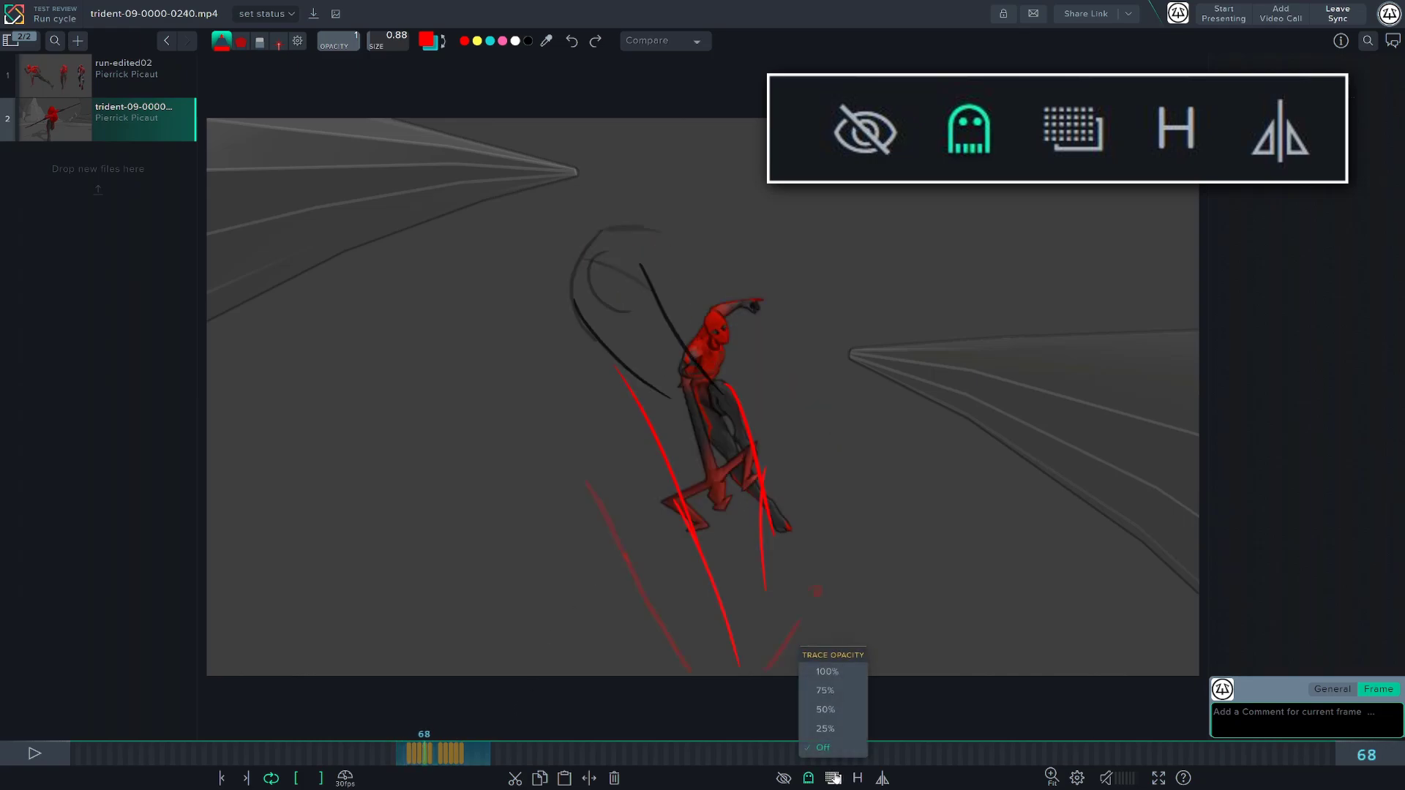
{"action": "left_click", "coordinate": [837, 731]}
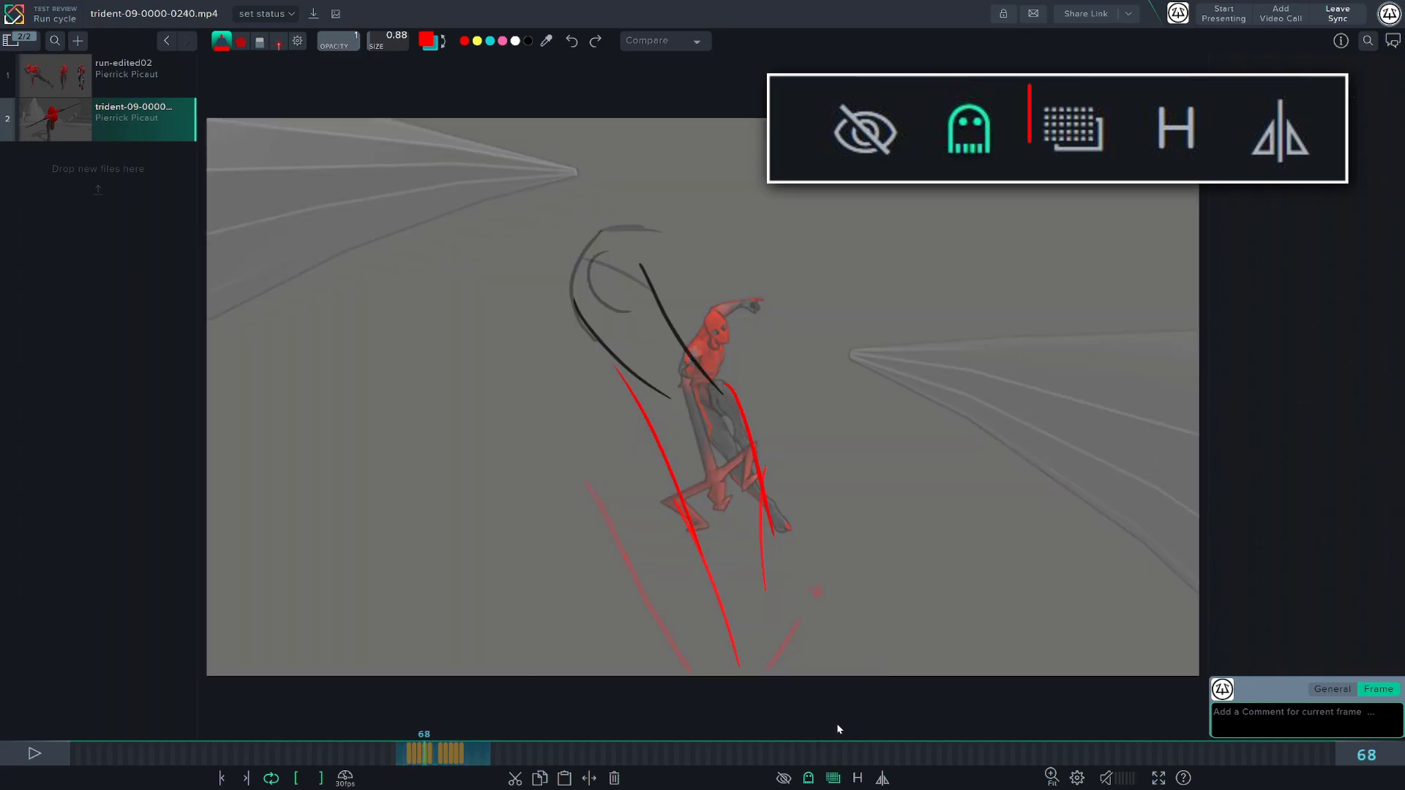
{"action": "left_click", "coordinate": [446, 755]}
{"action": "left_click_drag", "start_coordinate": [447, 763], "coordinate": [429, 765]}
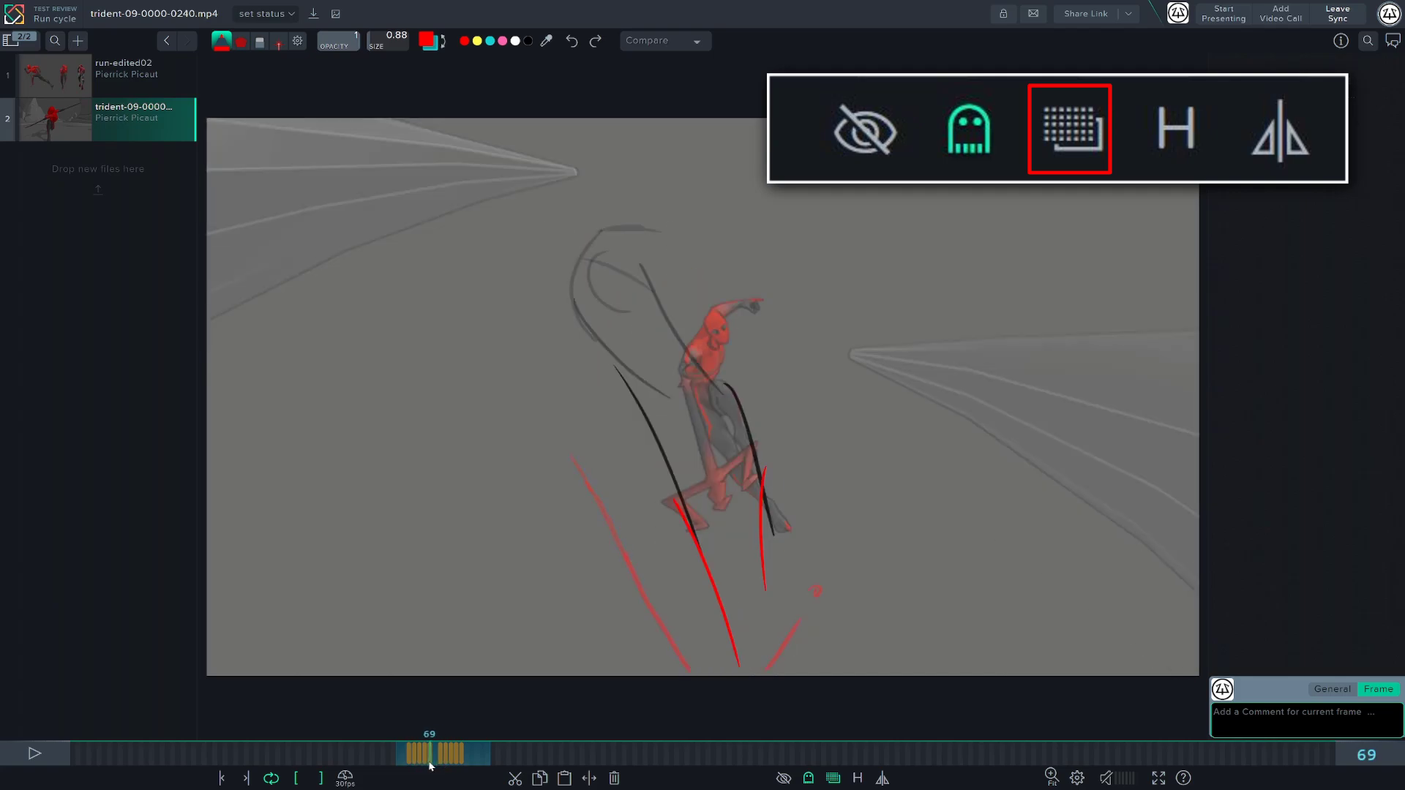
{"action": "left_click", "coordinate": [834, 778]}
{"action": "left_click", "coordinate": [835, 707]}
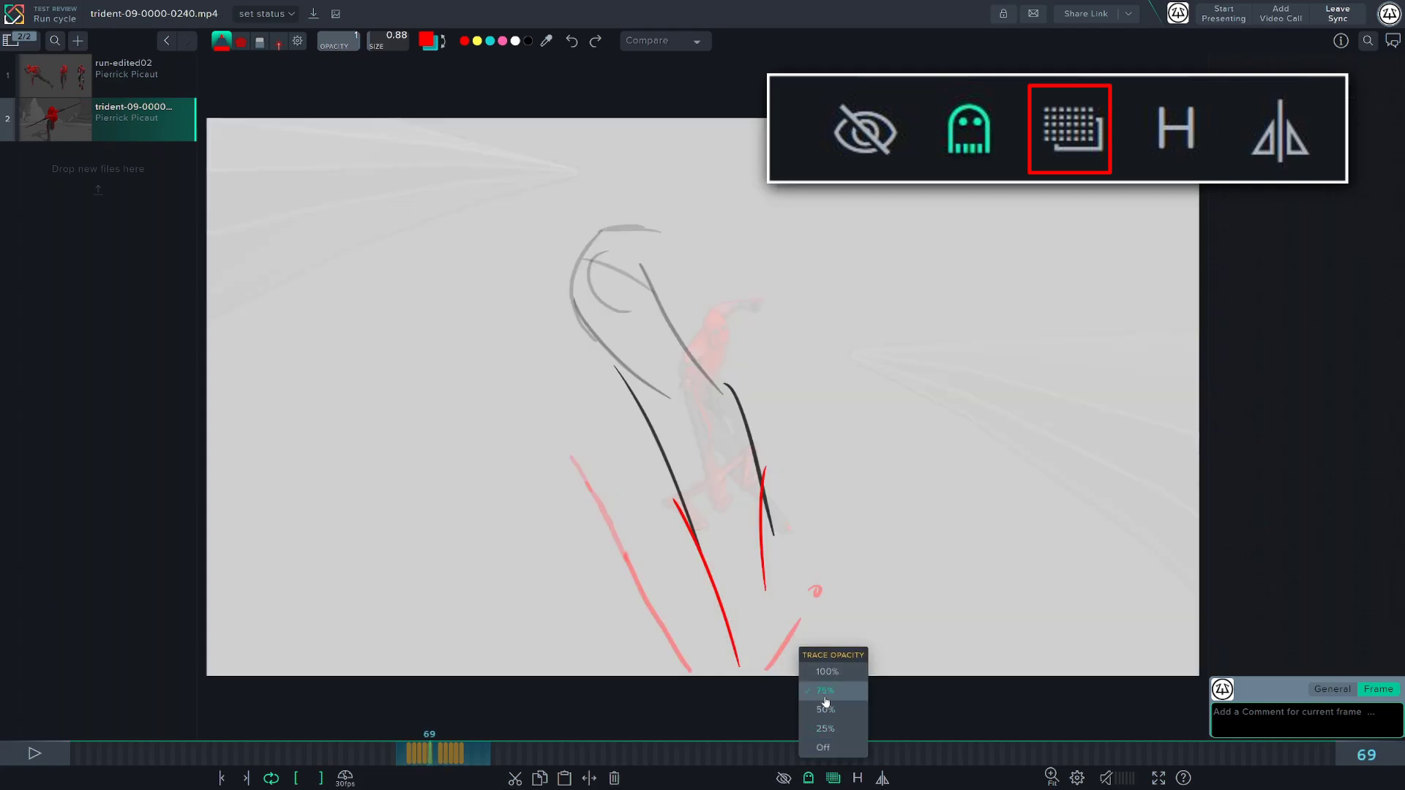
{"action": "left_click", "coordinate": [843, 781]}
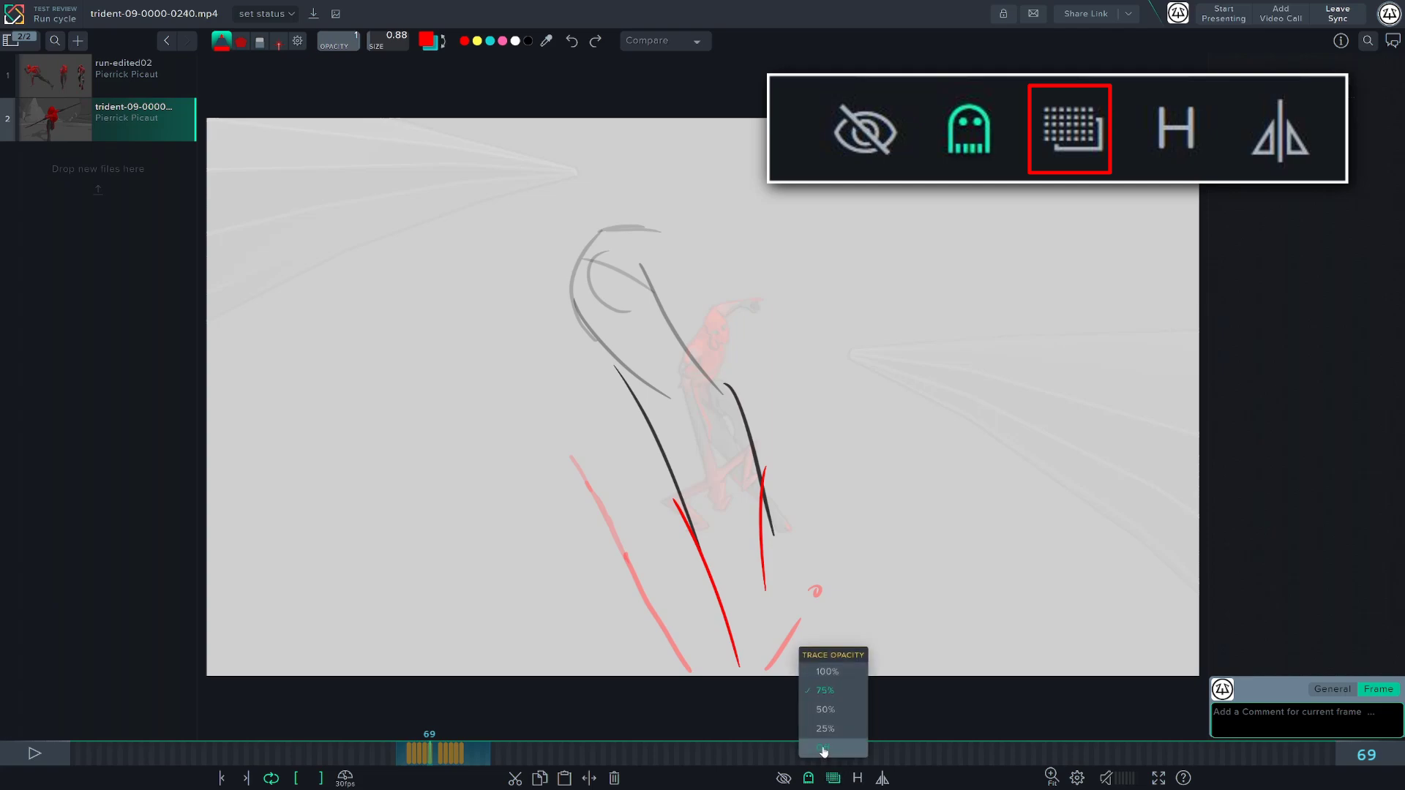
{"action": "left_click", "coordinate": [826, 751]}
{"action": "left_click_drag", "start_coordinate": [447, 760], "coordinate": [462, 760]}
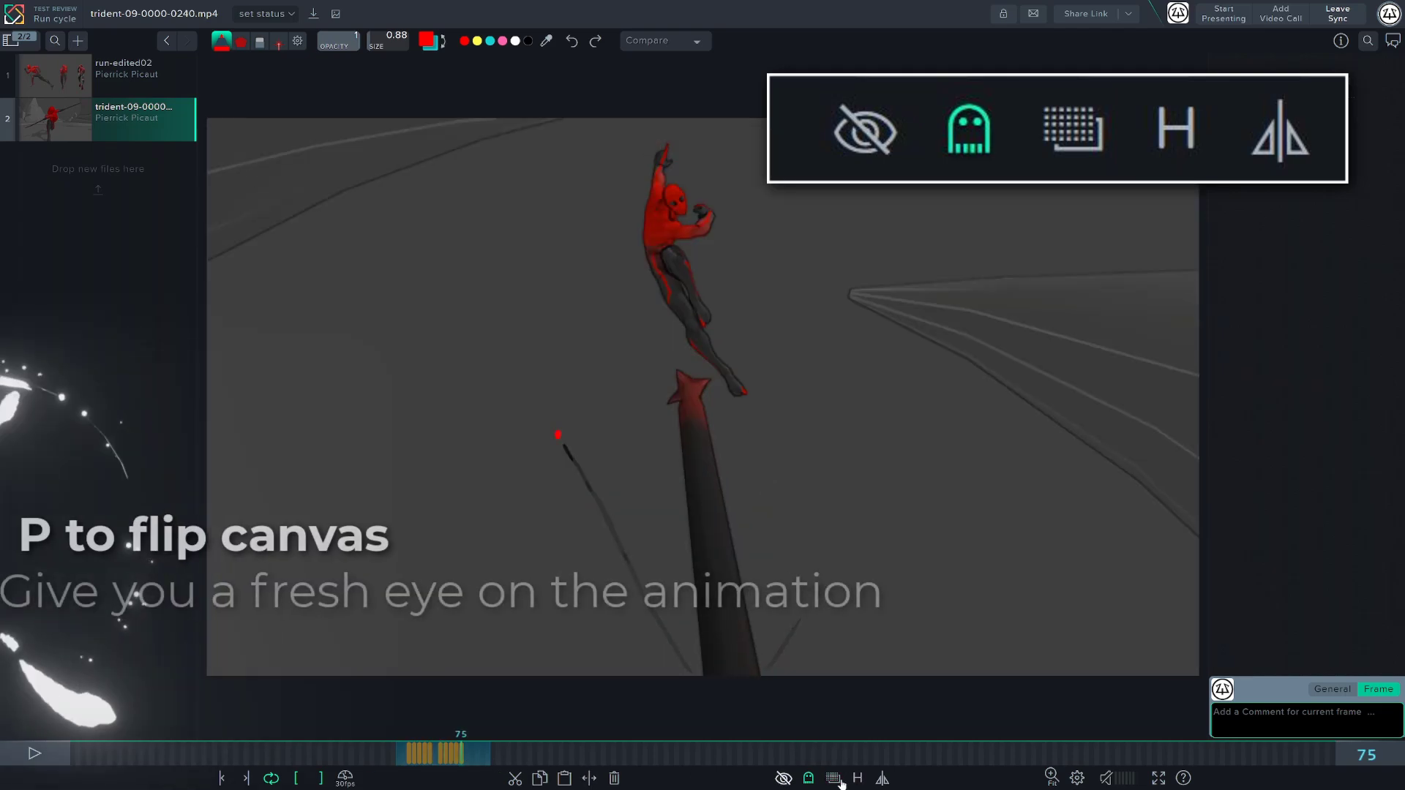
Step: Mirror the shot horizontally to judge it fresh, then flip it back to normal orientation
{"action": "left_click", "coordinate": [883, 778]}
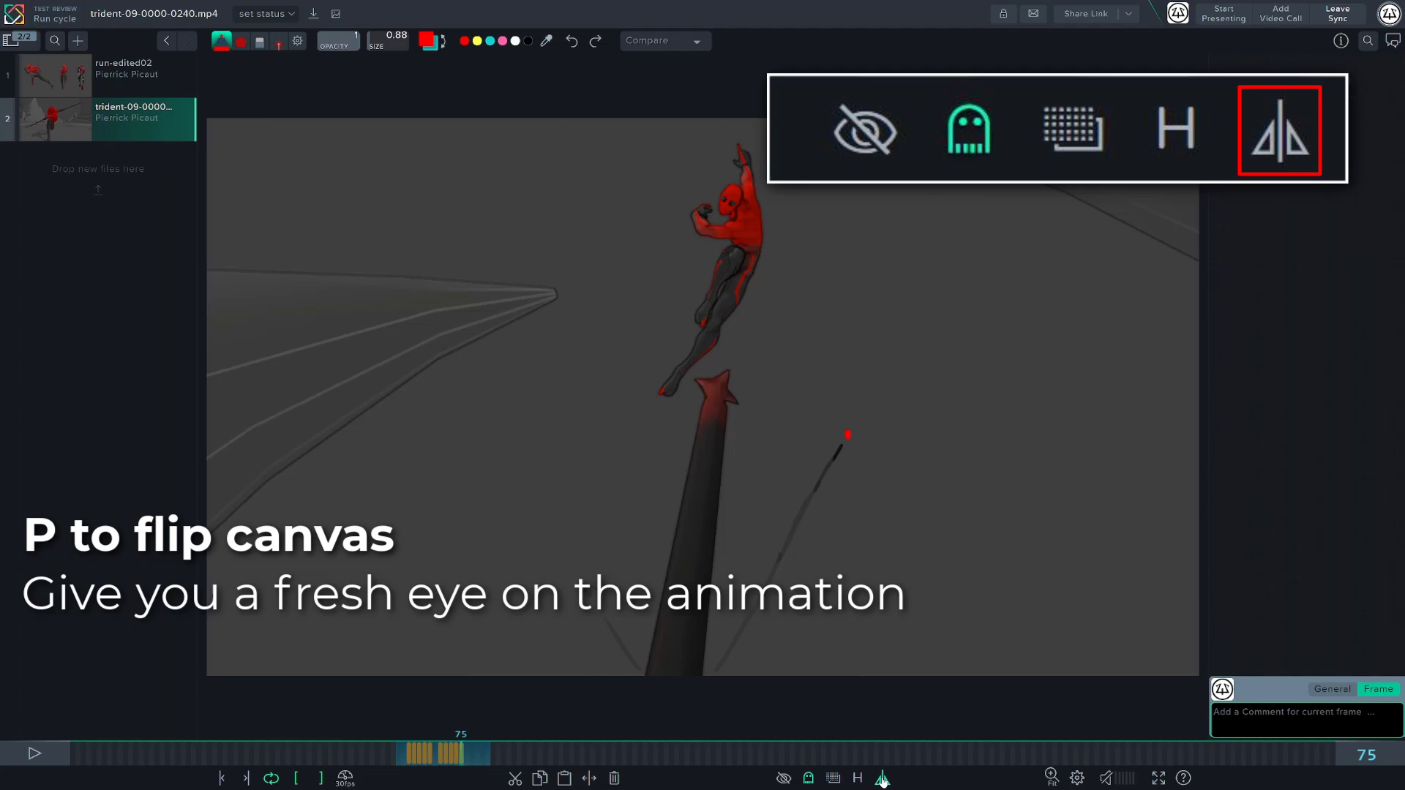
{"action": "left_click", "coordinate": [882, 777]}
{"action": "left_click", "coordinate": [875, 782]}
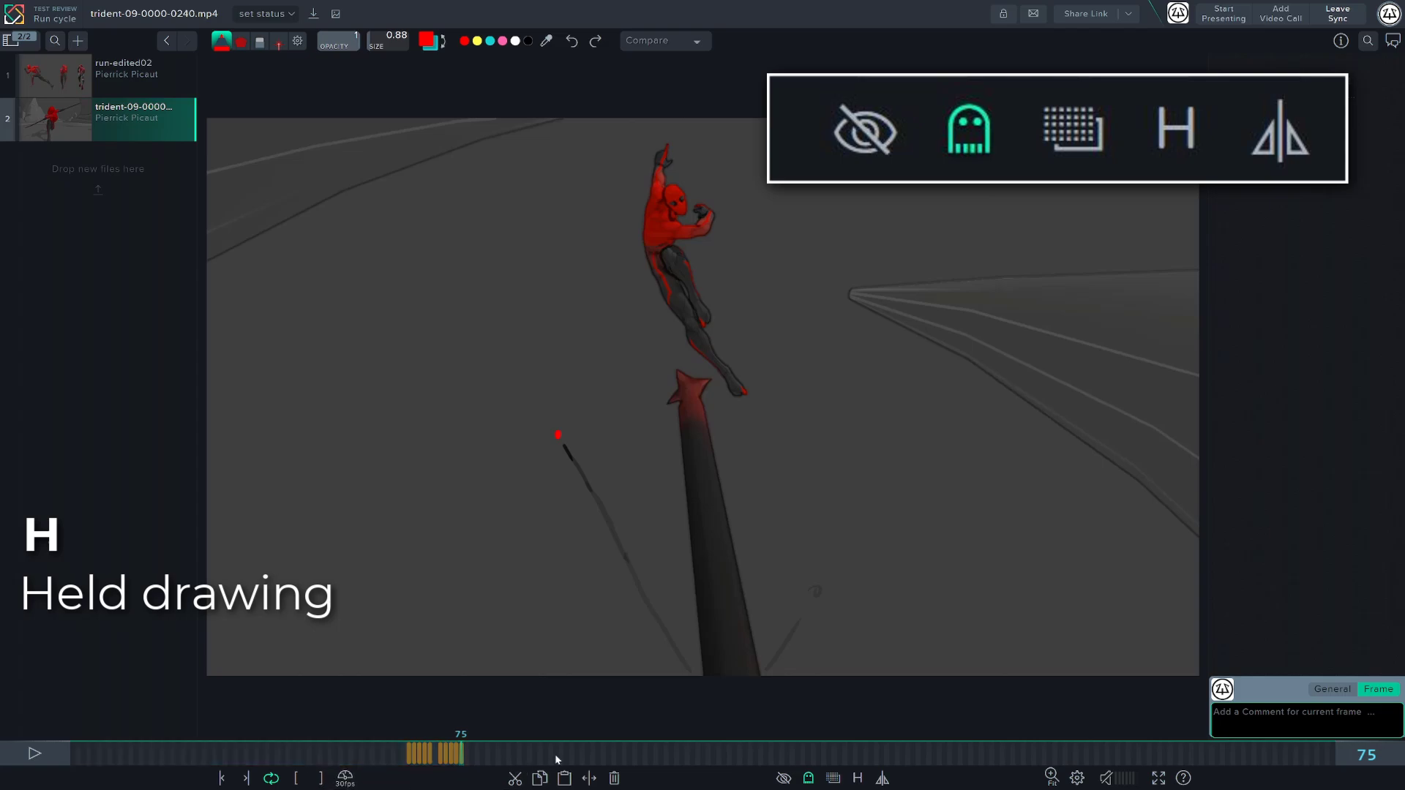
Step: From frame 91 with held drawing on, sketch a red arc from the hand up to the right
{"action": "left_click_drag", "start_coordinate": [556, 760], "coordinate": [546, 761]}
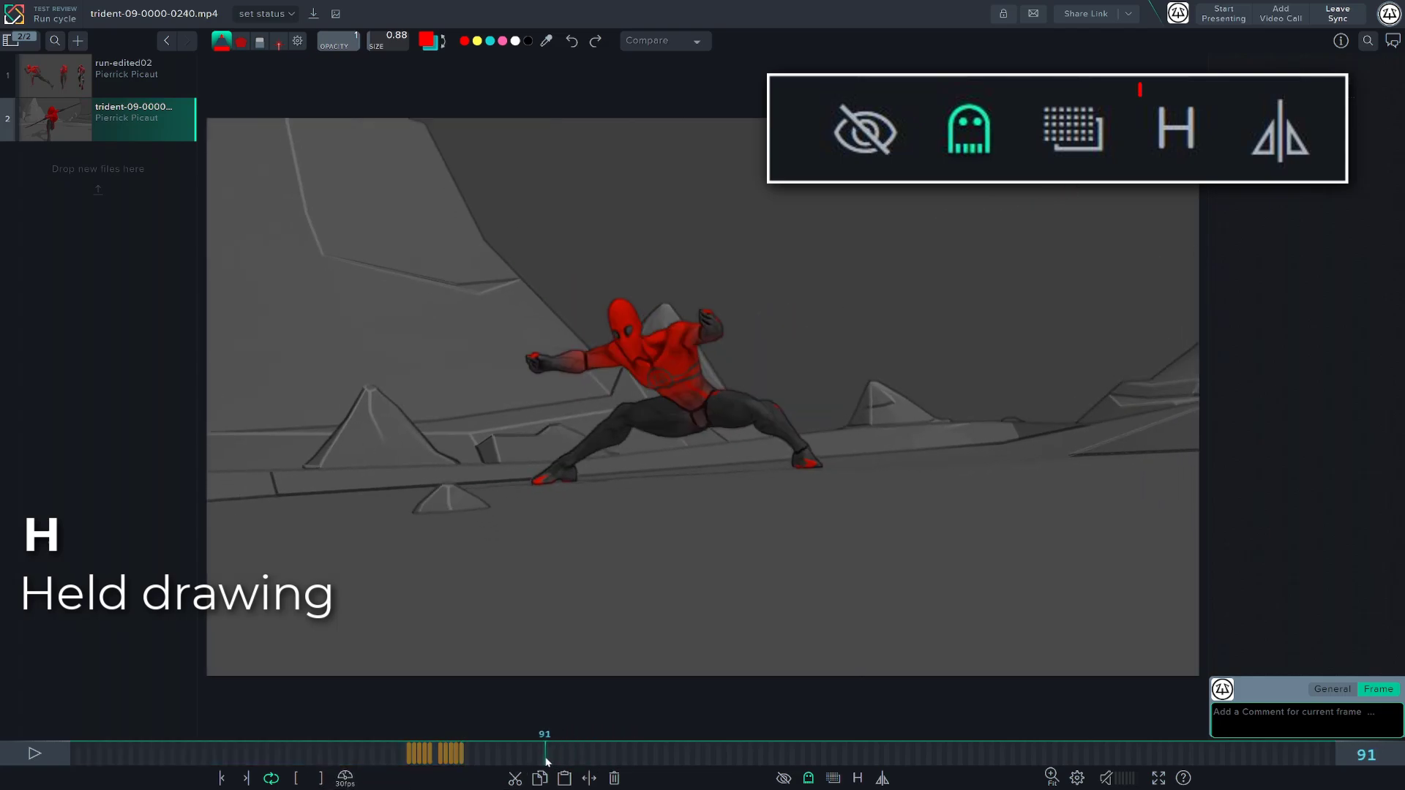
{"action": "left_click", "coordinate": [858, 779]}
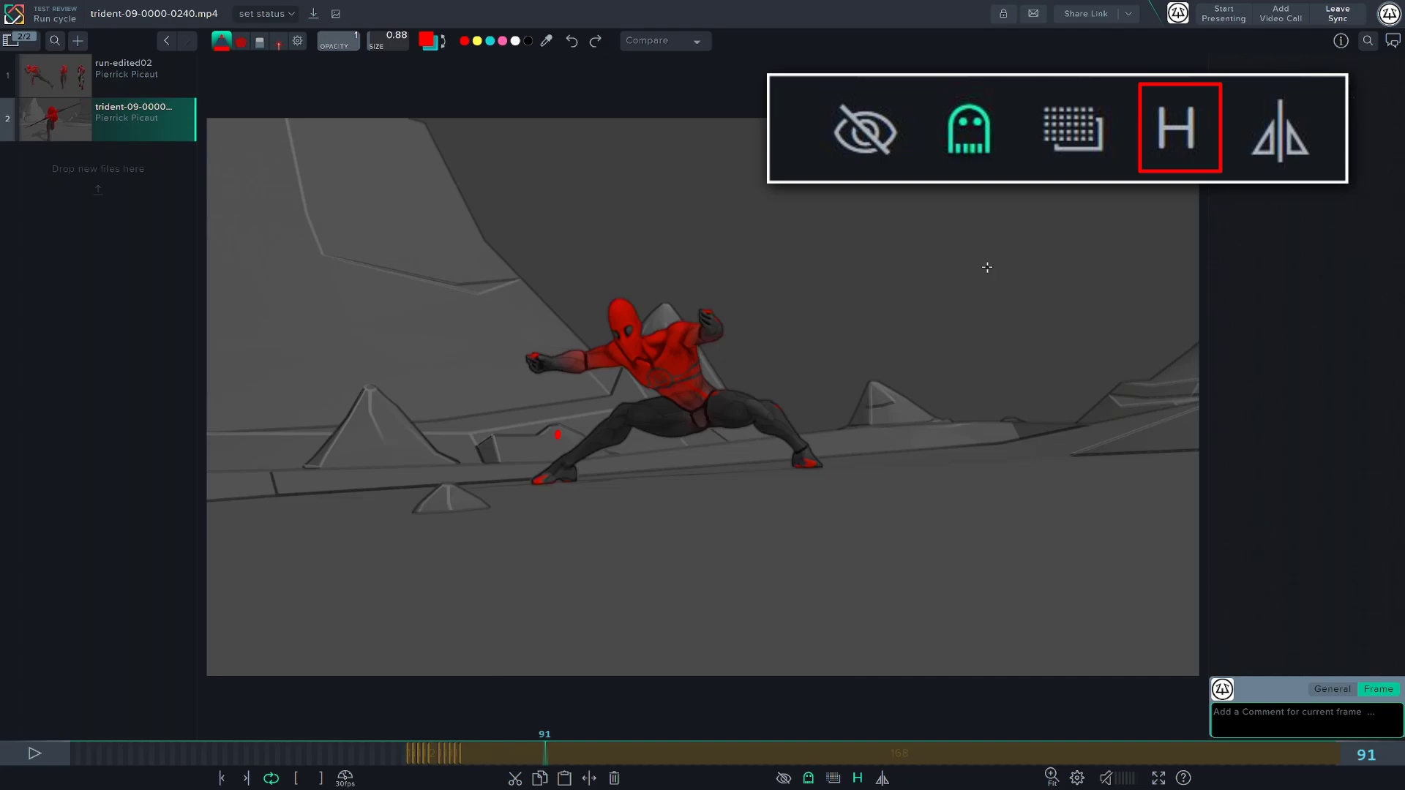
{"action": "key", "text": "Right"}
{"action": "key", "text": "Right"}
{"action": "key", "text": "Right"}
{"action": "key", "text": "Right"}
{"action": "key", "text": "Right"}
{"action": "key", "text": "Right"}
{"action": "left_click_drag", "start_coordinate": [801, 308], "coordinate": [1062, 189]}
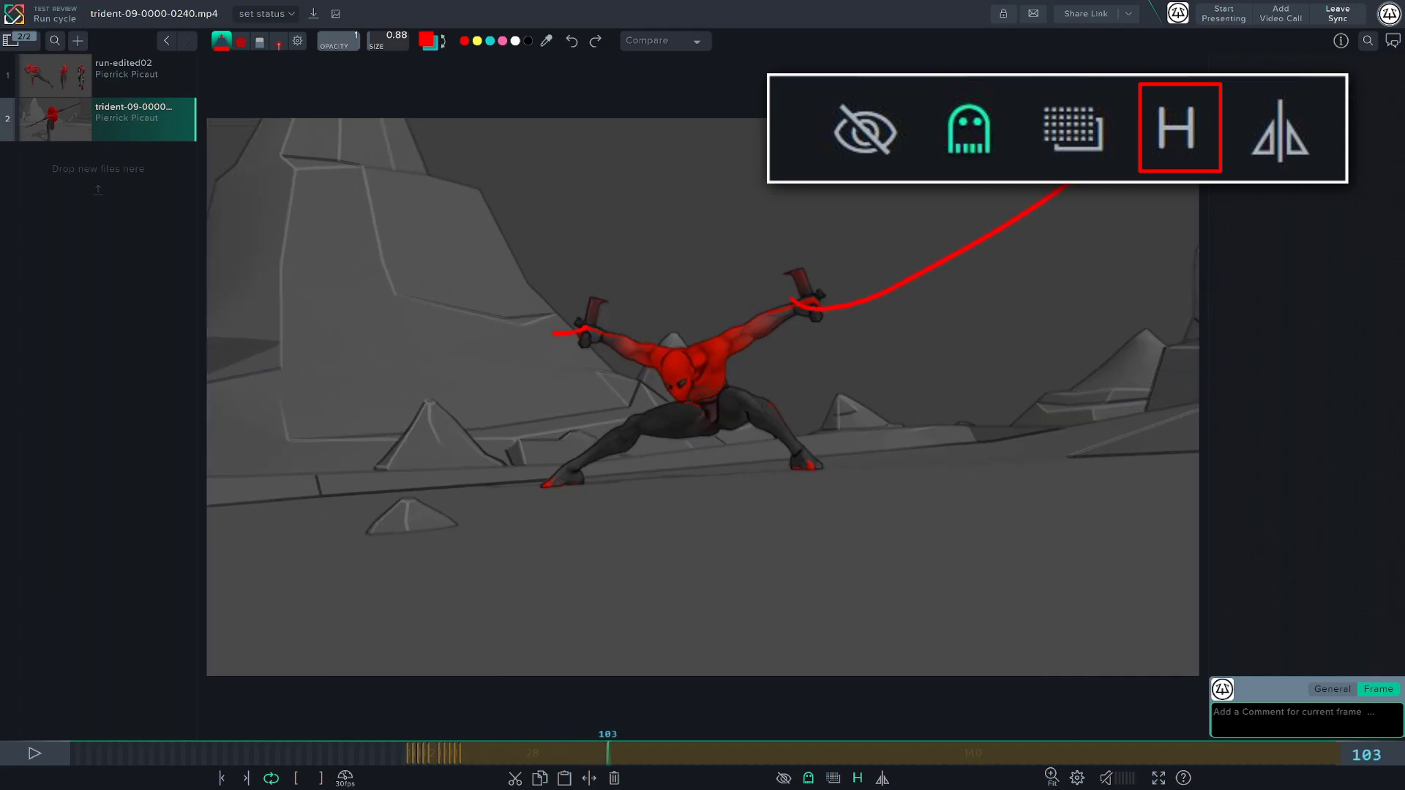
Step: Step back and forth to frame 103 checking where the held arc shows, then play the animation
{"action": "key", "text": "Left"}
{"action": "key", "text": "Left"}
{"action": "key", "text": "Left"}
{"action": "key", "text": "Right"}
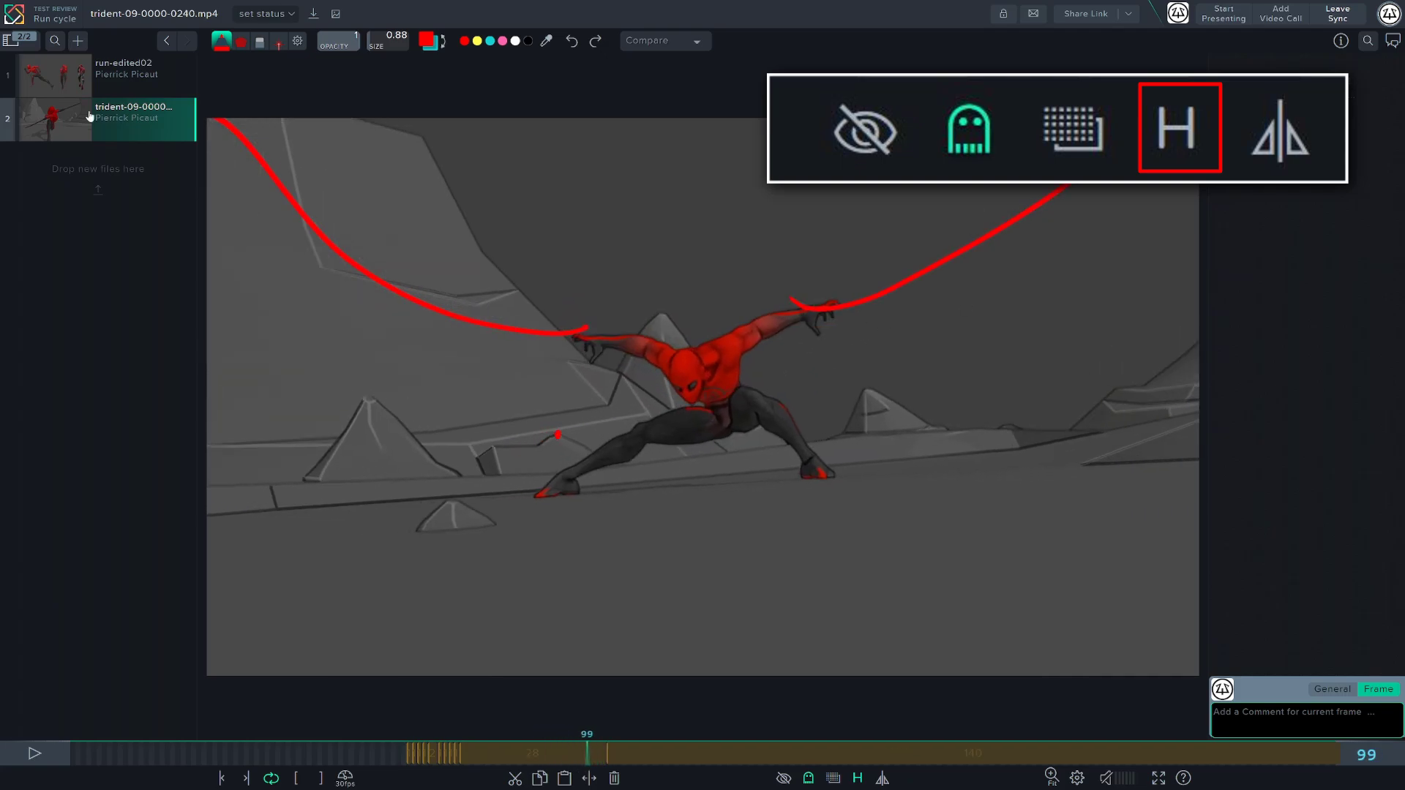
{"action": "key", "text": "Left"}
{"action": "key", "text": "Right"}
{"action": "key", "text": "Right"}
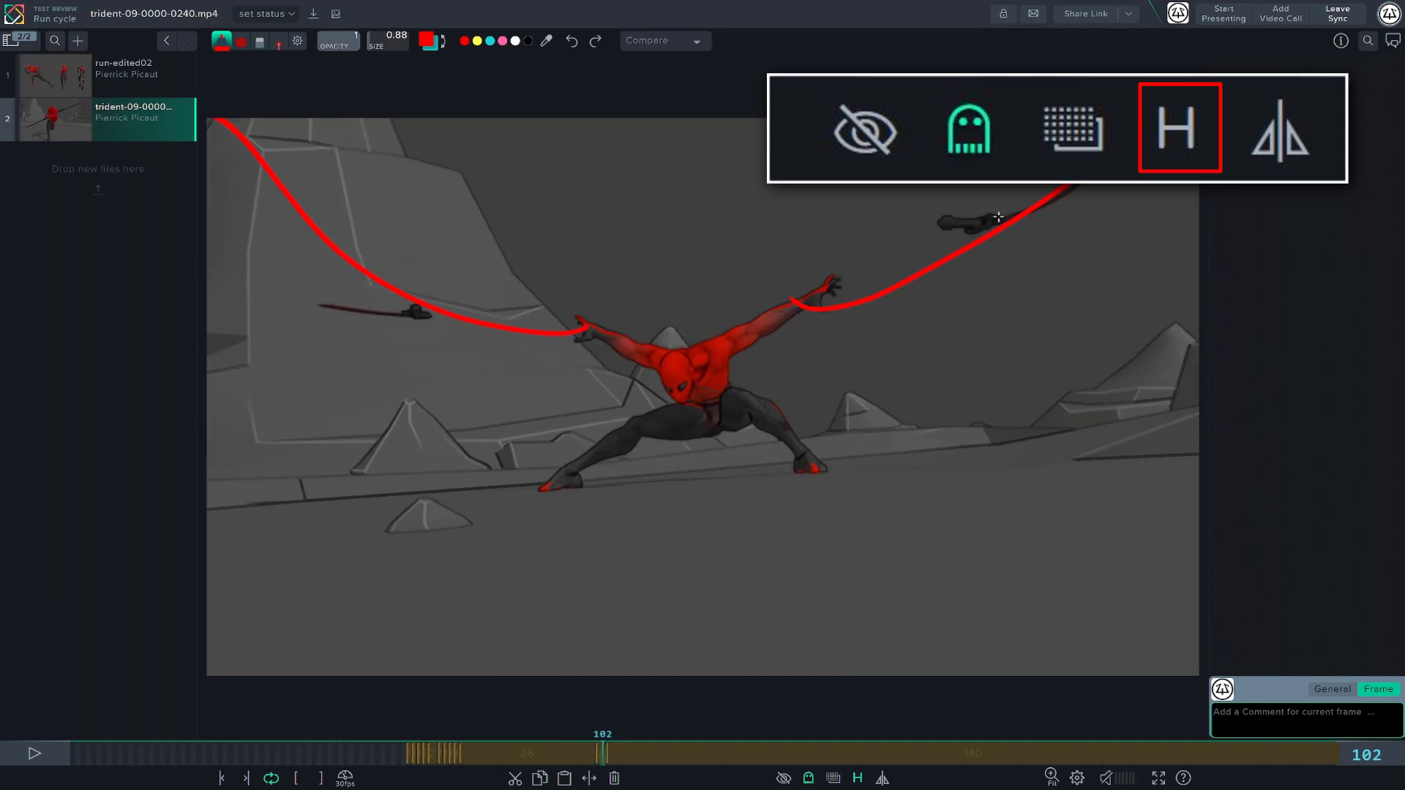
{"action": "key", "text": "Right"}
{"action": "key", "text": "Right"}
{"action": "key", "text": "Right"}
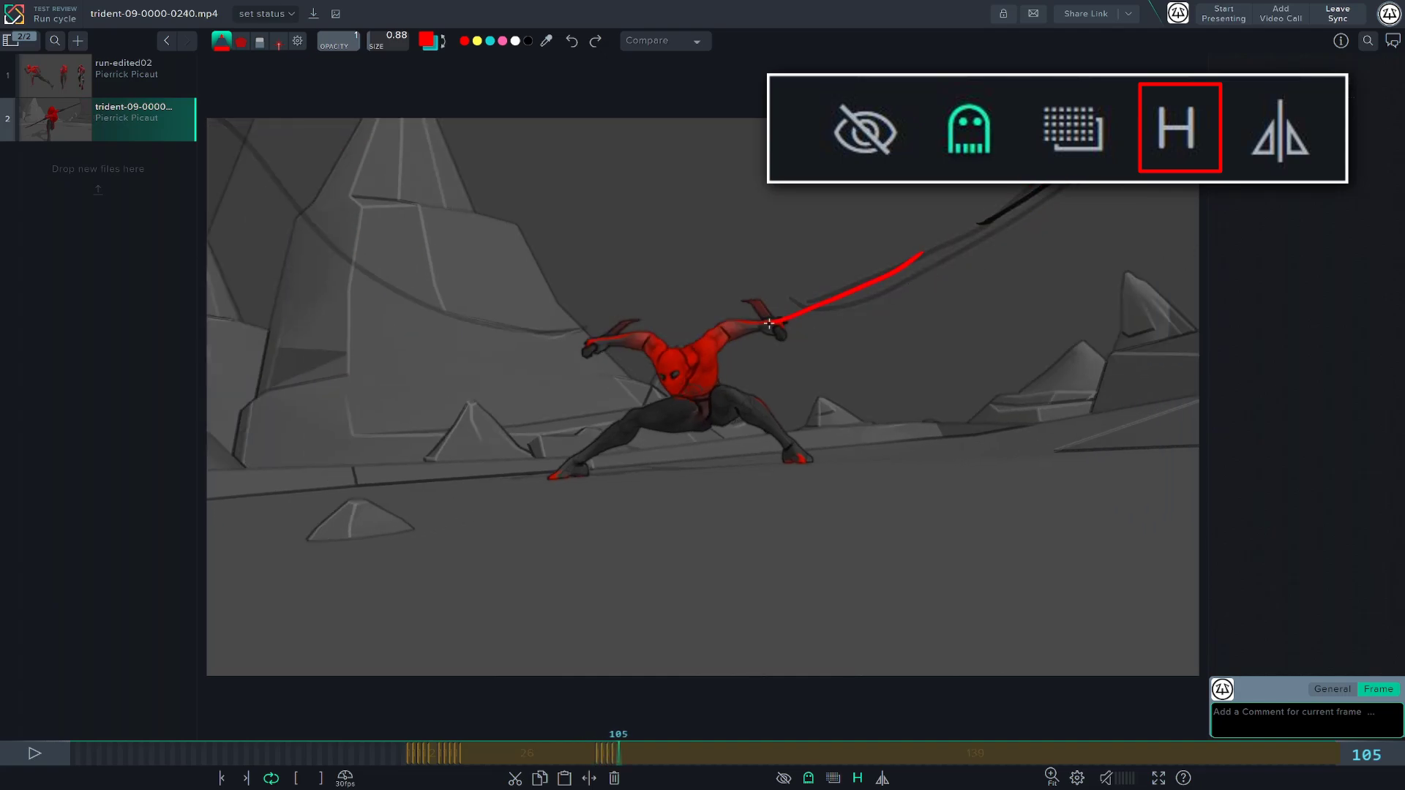
{"action": "key", "text": "Right"}
{"action": "key", "text": "Right"}
{"action": "key", "text": "Right"}
{"action": "key", "text": "Left"}
{"action": "key", "text": "Left"}
{"action": "key", "text": "Left"}
{"action": "key", "text": "Left"}
{"action": "key", "text": "Left"}
{"action": "key", "text": "Left"}
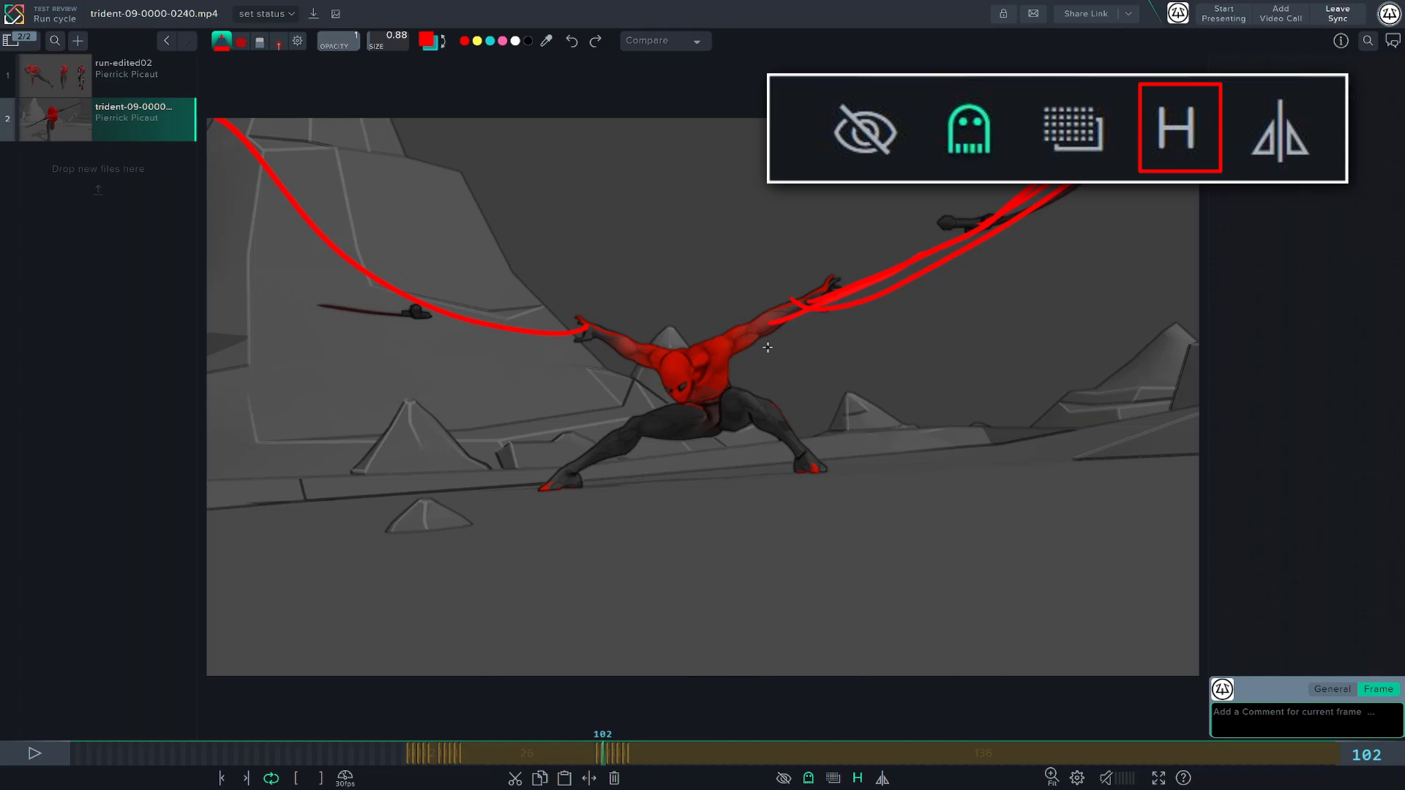
{"action": "key", "text": "space"}
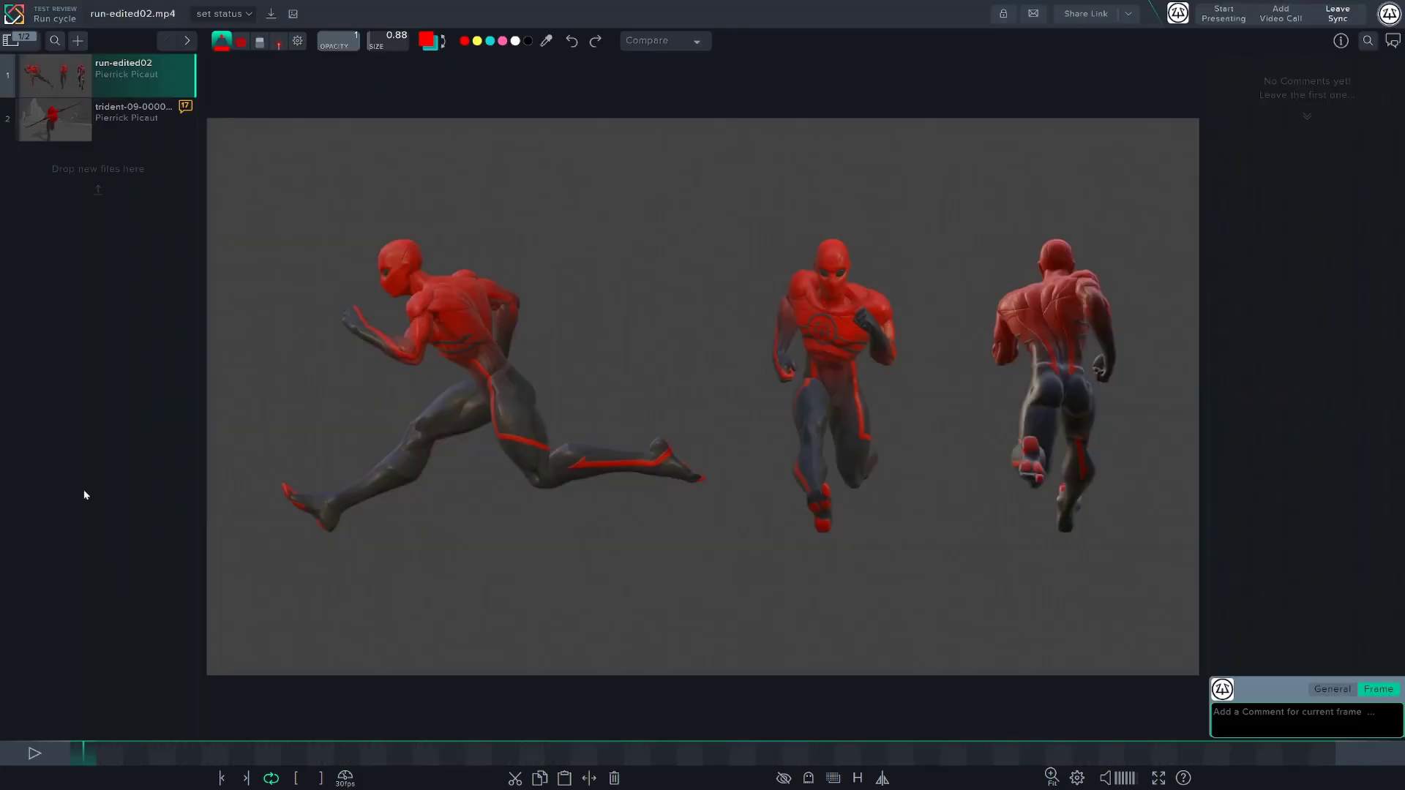
Step: Post the general comment 'cool', then frame notes 'push' at frame 17 and 'up' at frame 21
{"action": "left_click", "coordinate": [1331, 690]}
{"action": "type", "text": "cool"}
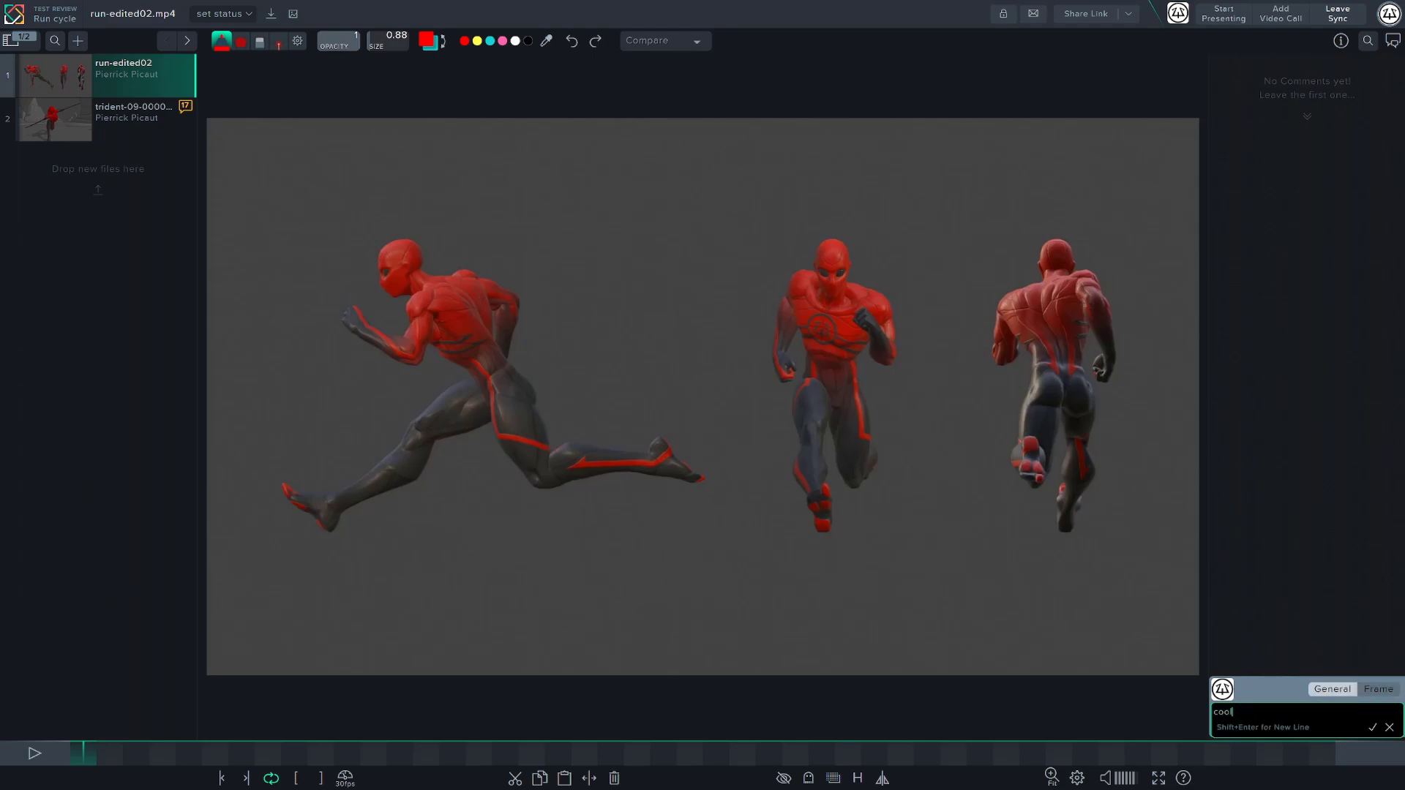
{"action": "key", "text": "Return"}
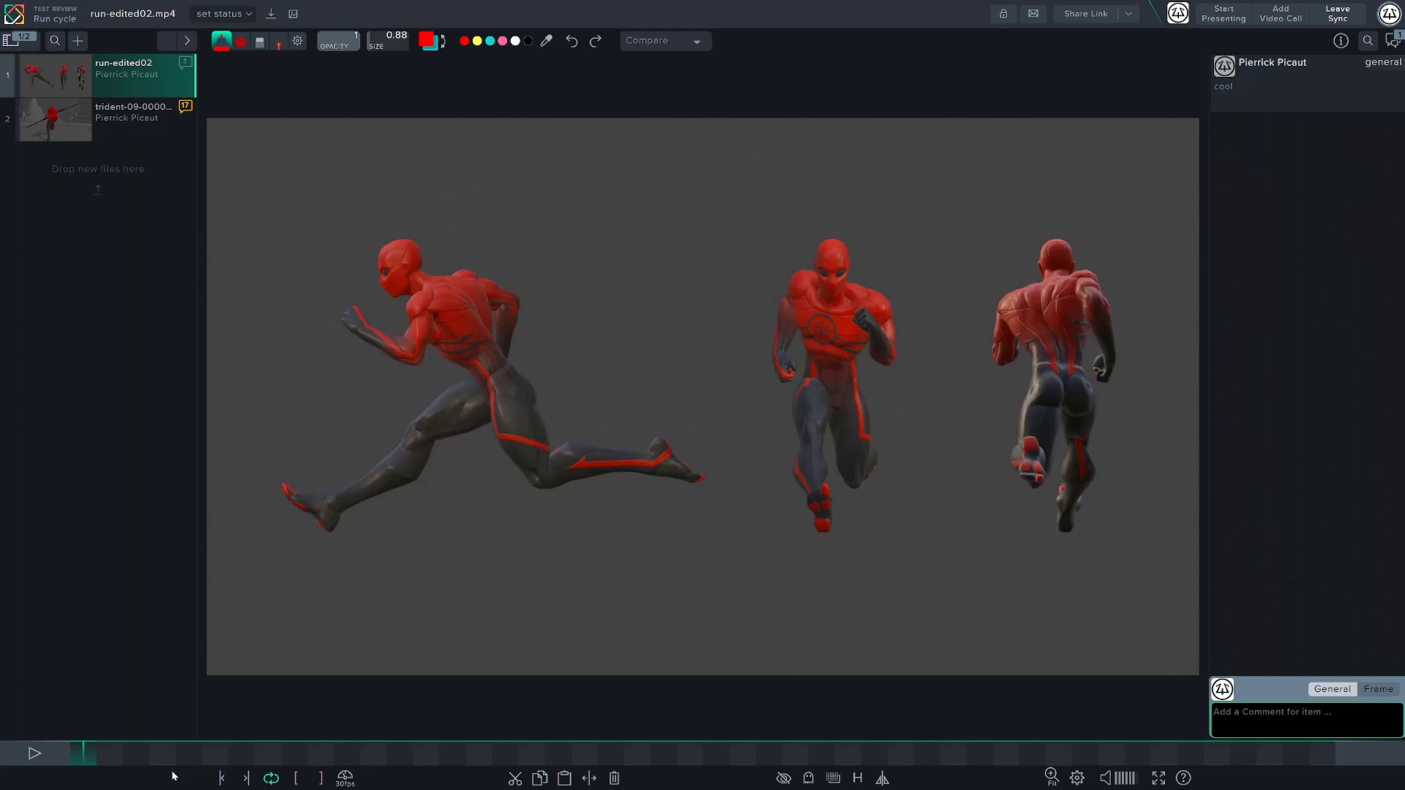
{"action": "left_click_drag", "start_coordinate": [93, 768], "coordinate": [506, 753]}
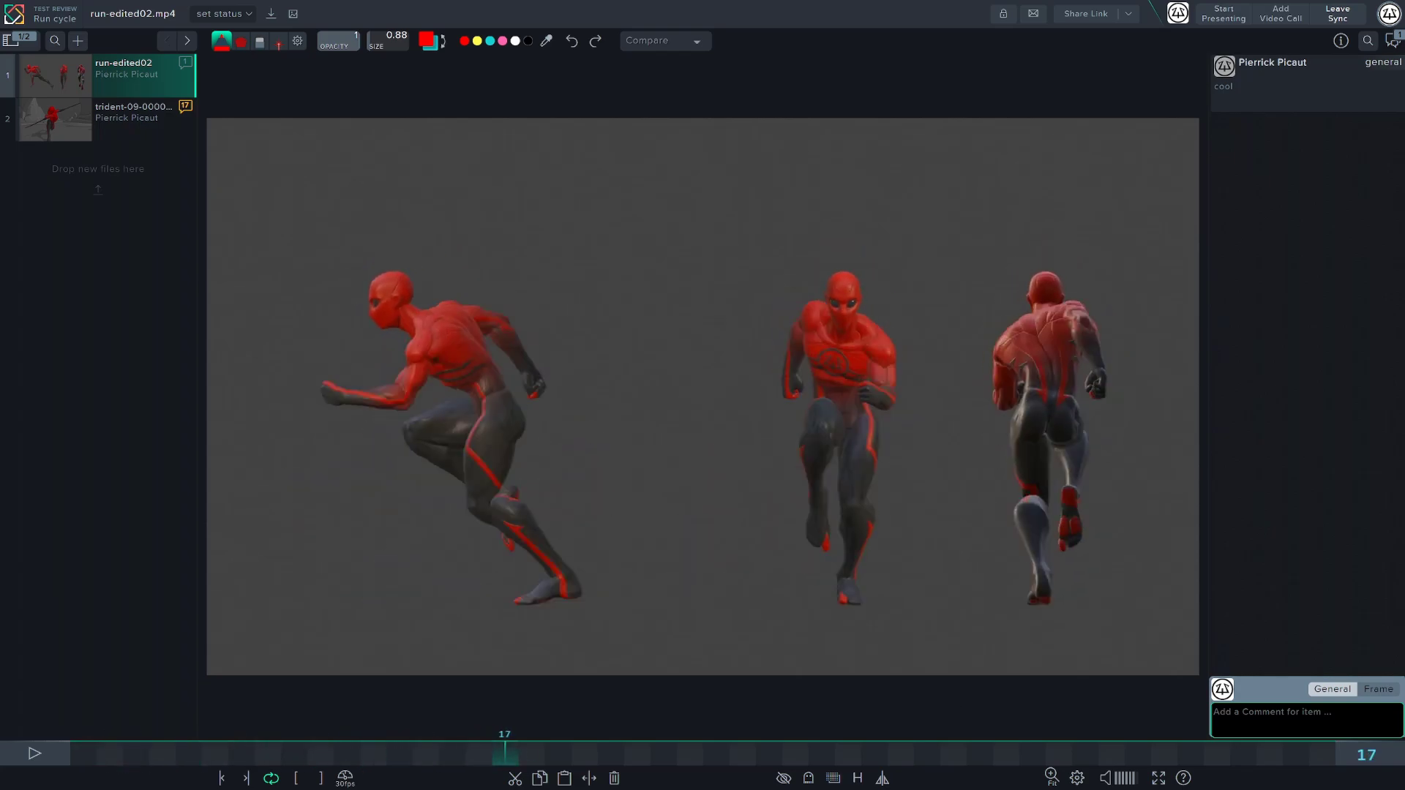
{"action": "left_click", "coordinate": [1376, 693]}
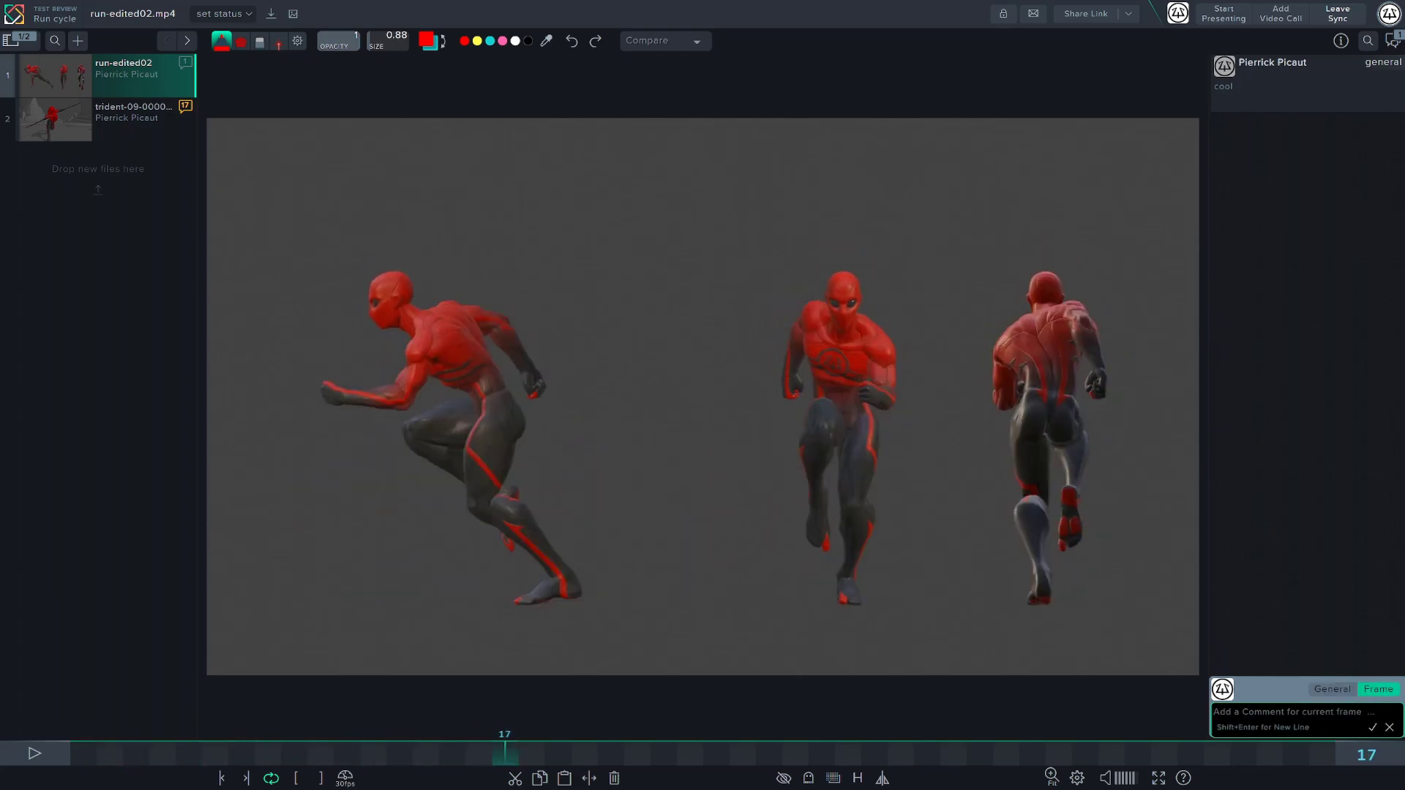
{"action": "type", "text": "push"}
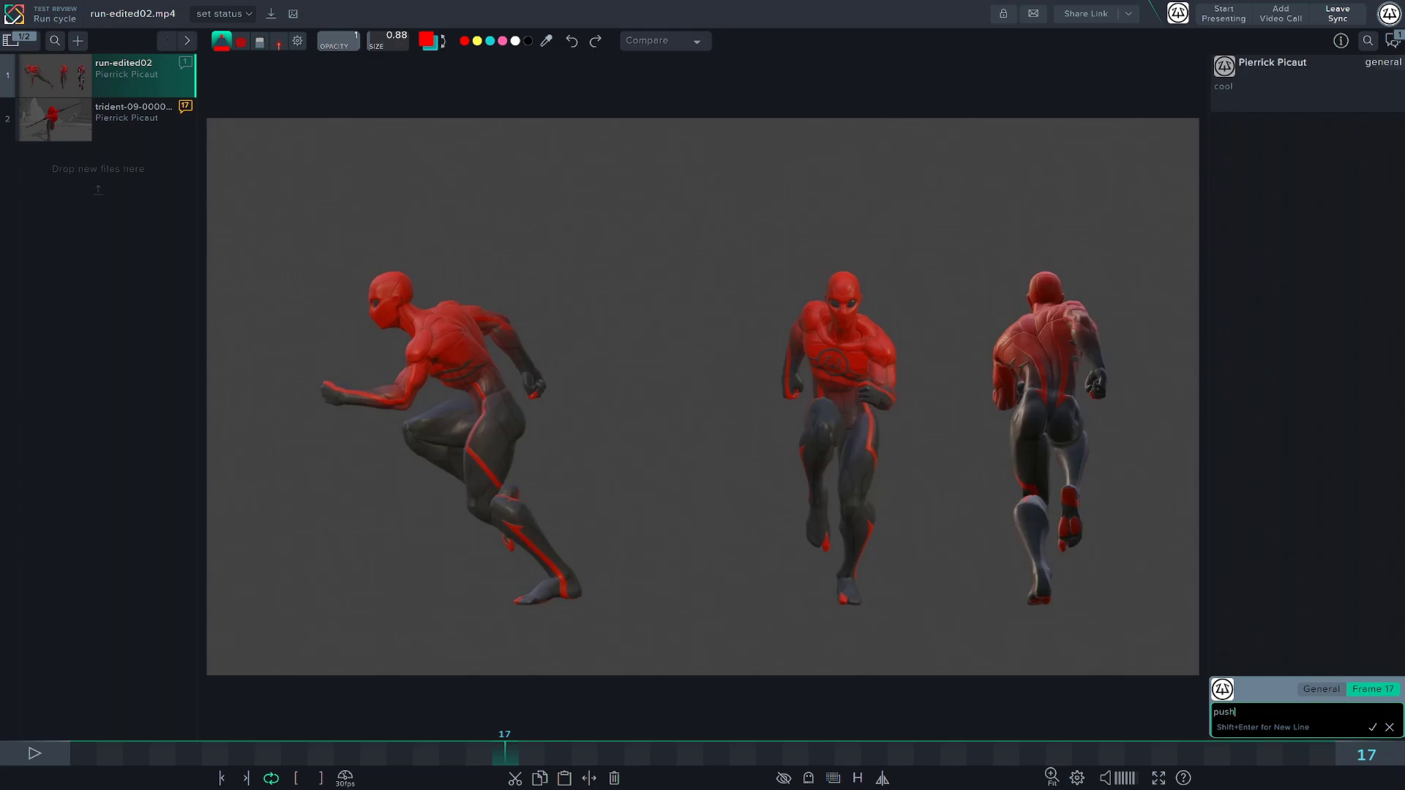
{"action": "key", "text": "Return"}
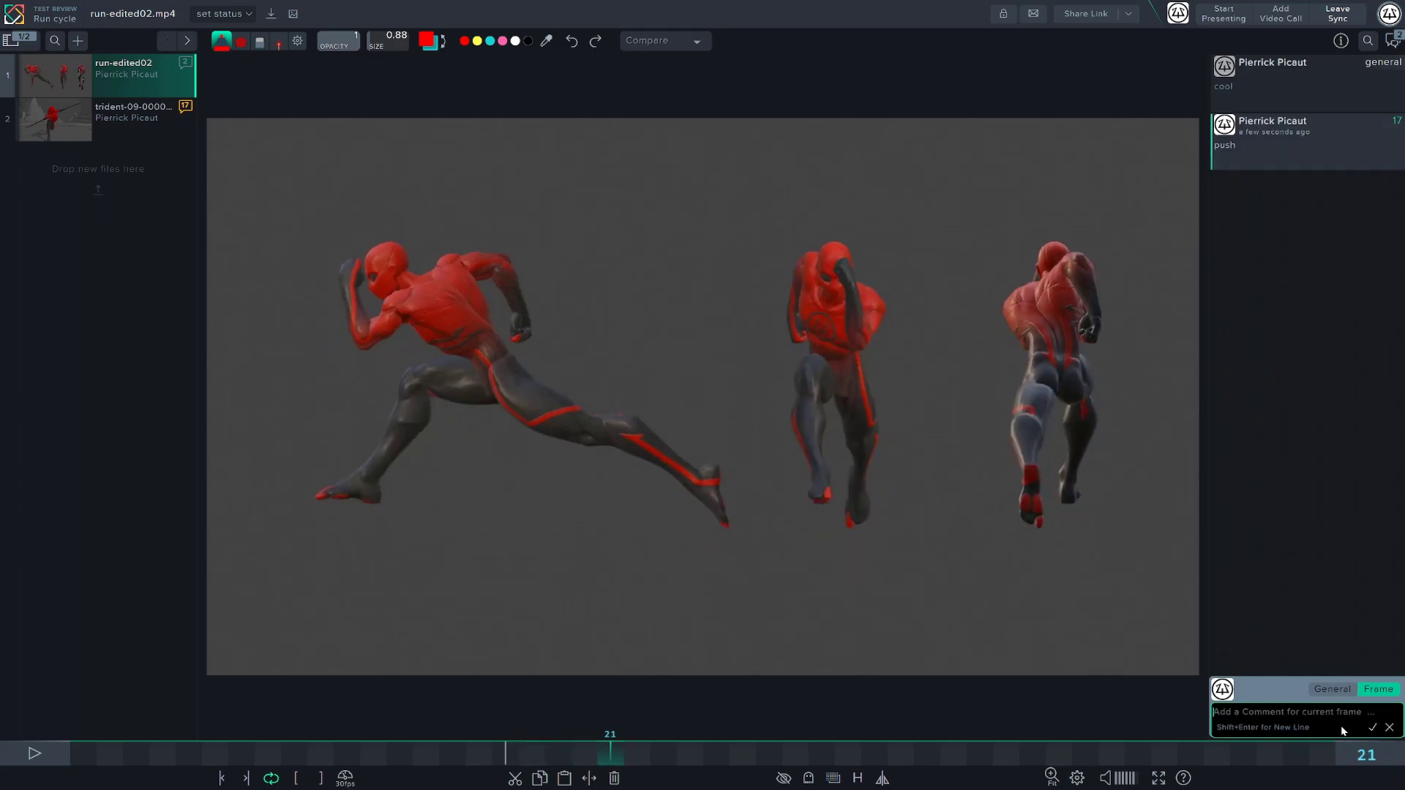
{"action": "type", "text": "up"}
{"action": "key", "text": "Return"}
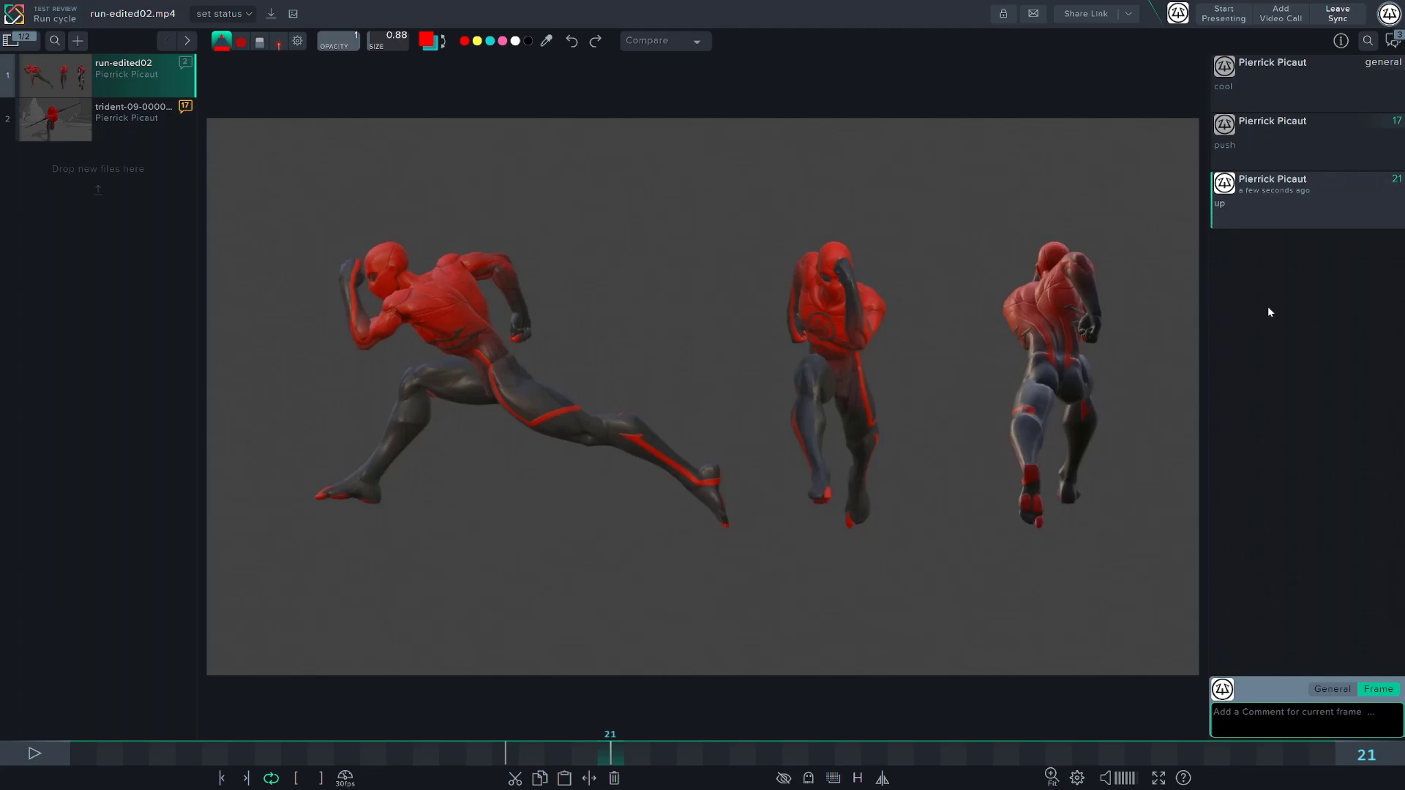
Step: Jump between the up, push and cool comments from the comment list
{"action": "left_click", "coordinate": [1285, 145]}
{"action": "left_click", "coordinate": [1295, 186]}
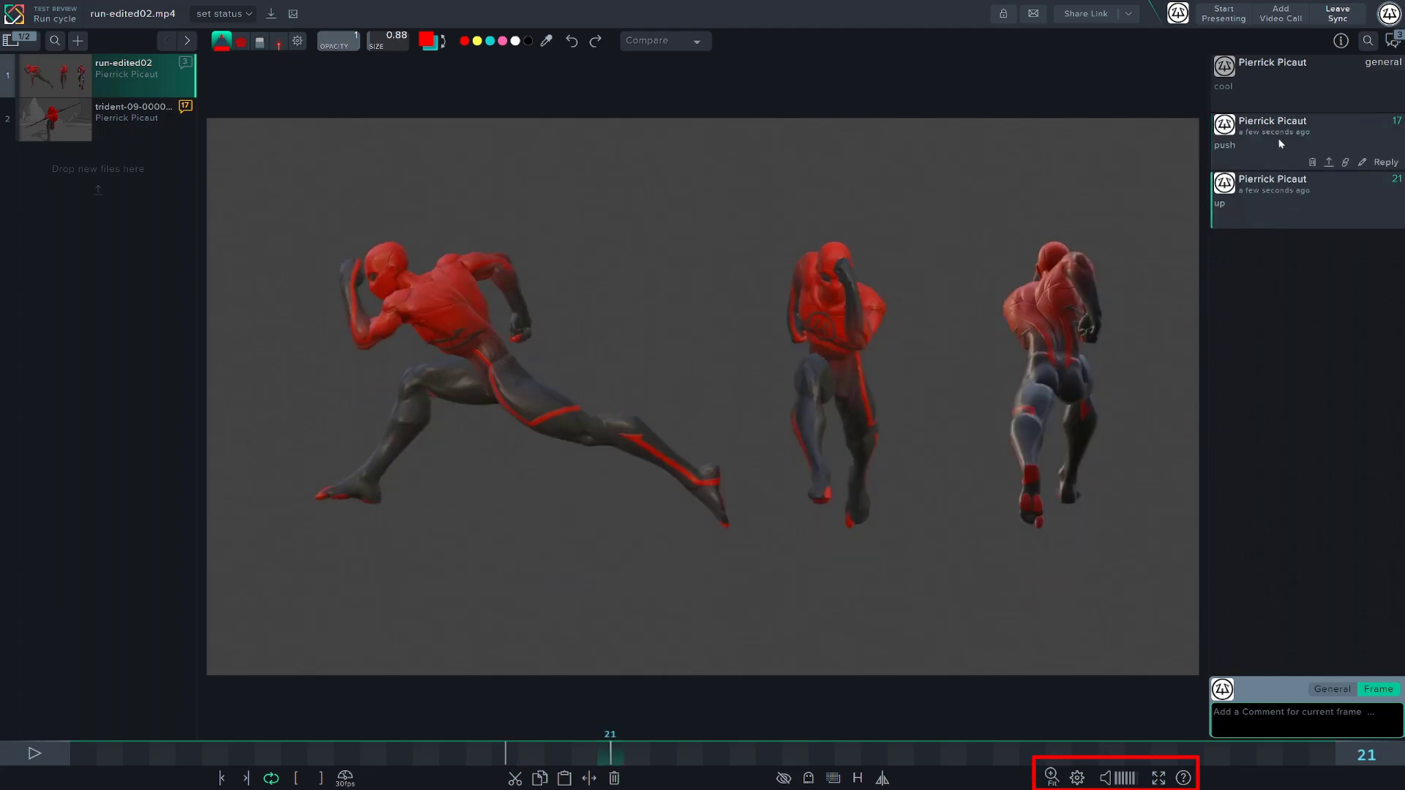
{"action": "left_click", "coordinate": [1279, 144]}
{"action": "left_click", "coordinate": [1277, 210]}
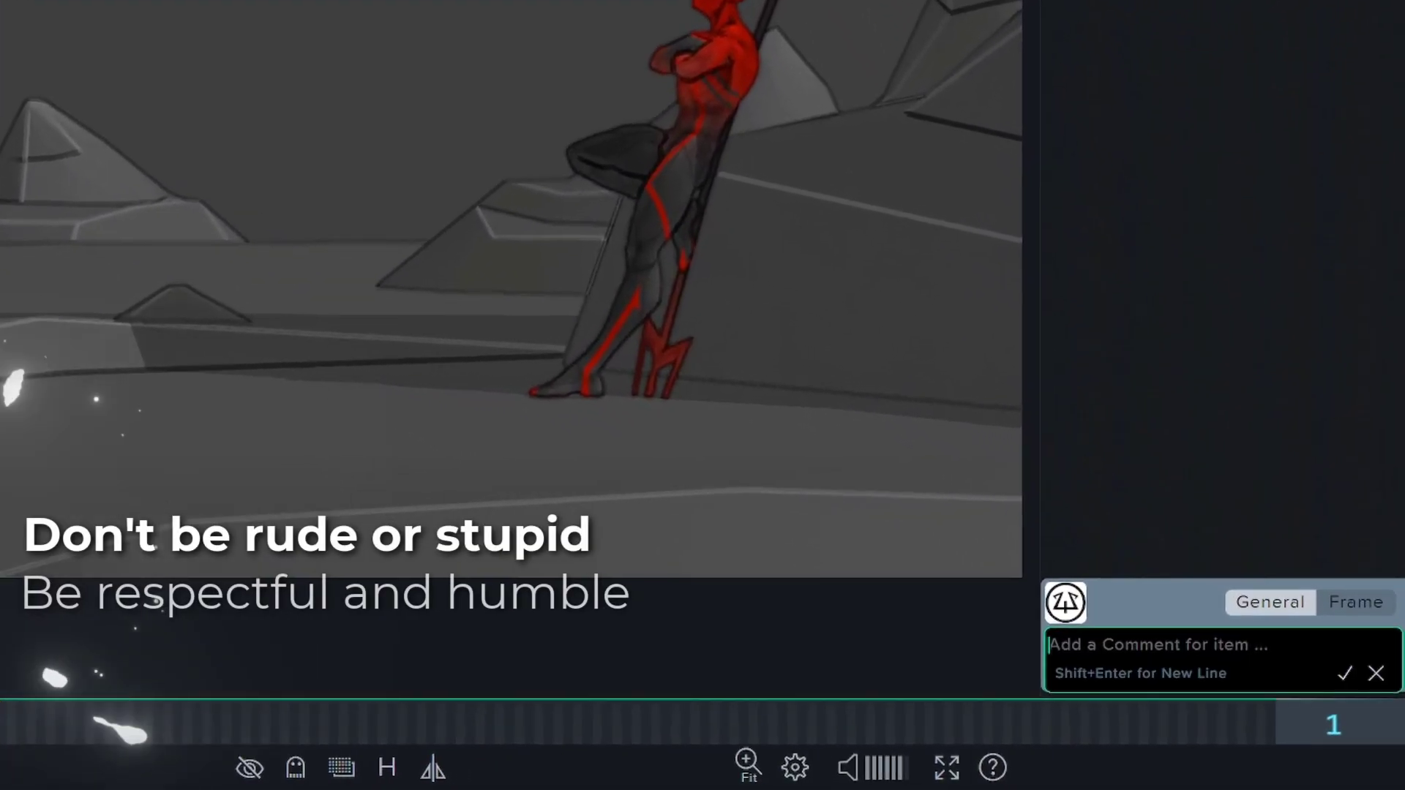
{"action": "type", "text": "I don't "}
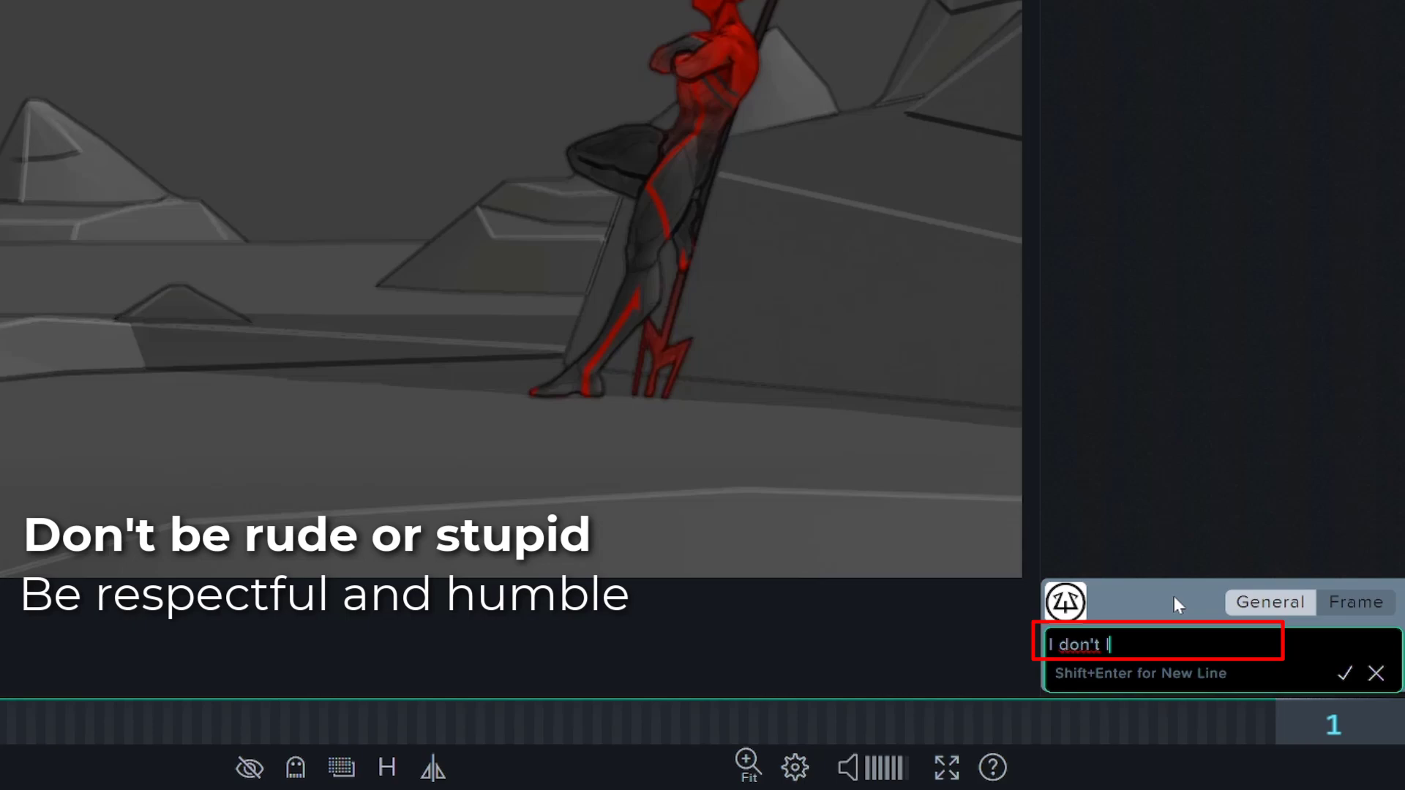
{"action": "type", "text": "like your"}
{"action": "type", "text": " animation"}
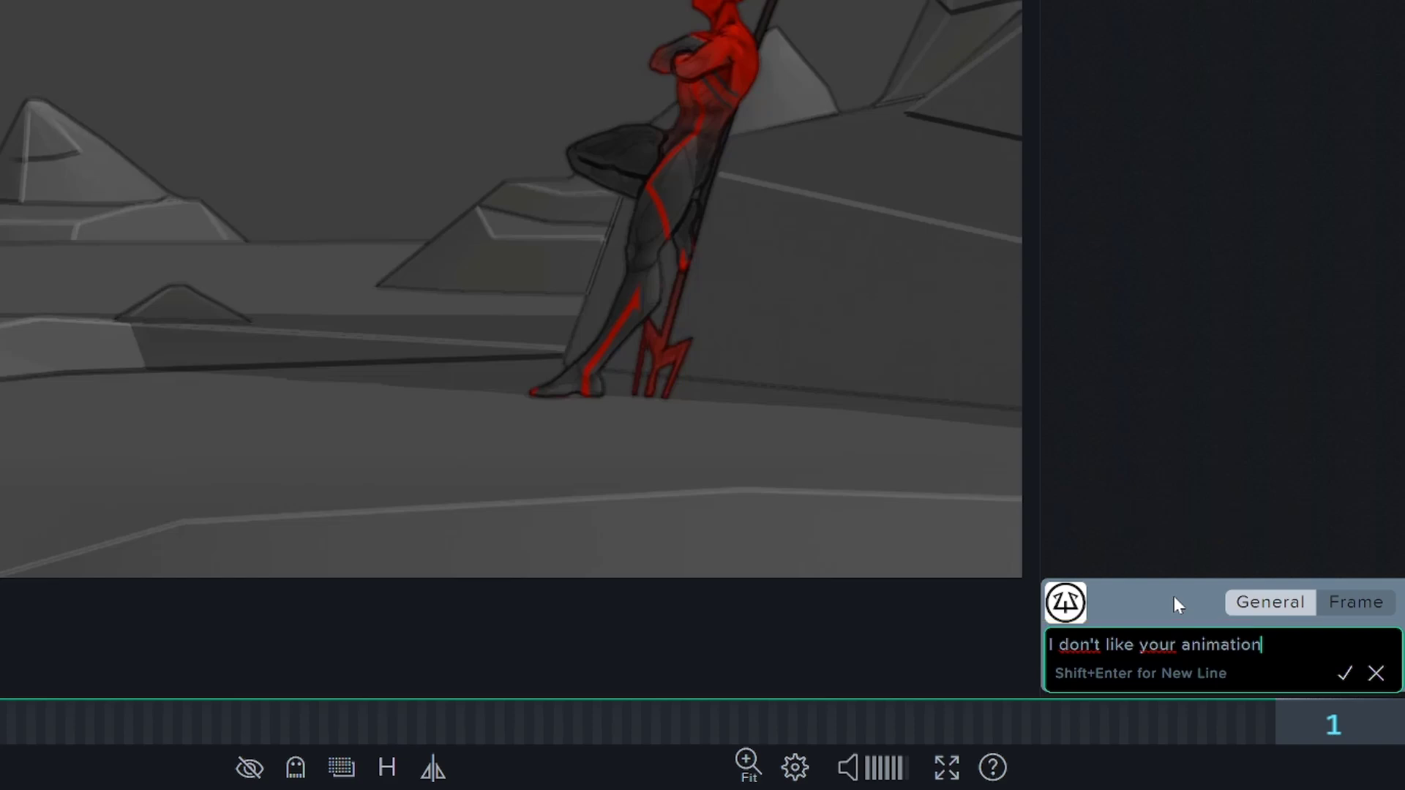
Step: Select the whole rude comment draft so it can be retyped in a humble beginner tone
{"action": "key", "text": "ctrl+a"}
{"action": "type", "text": "I'm a begin"}
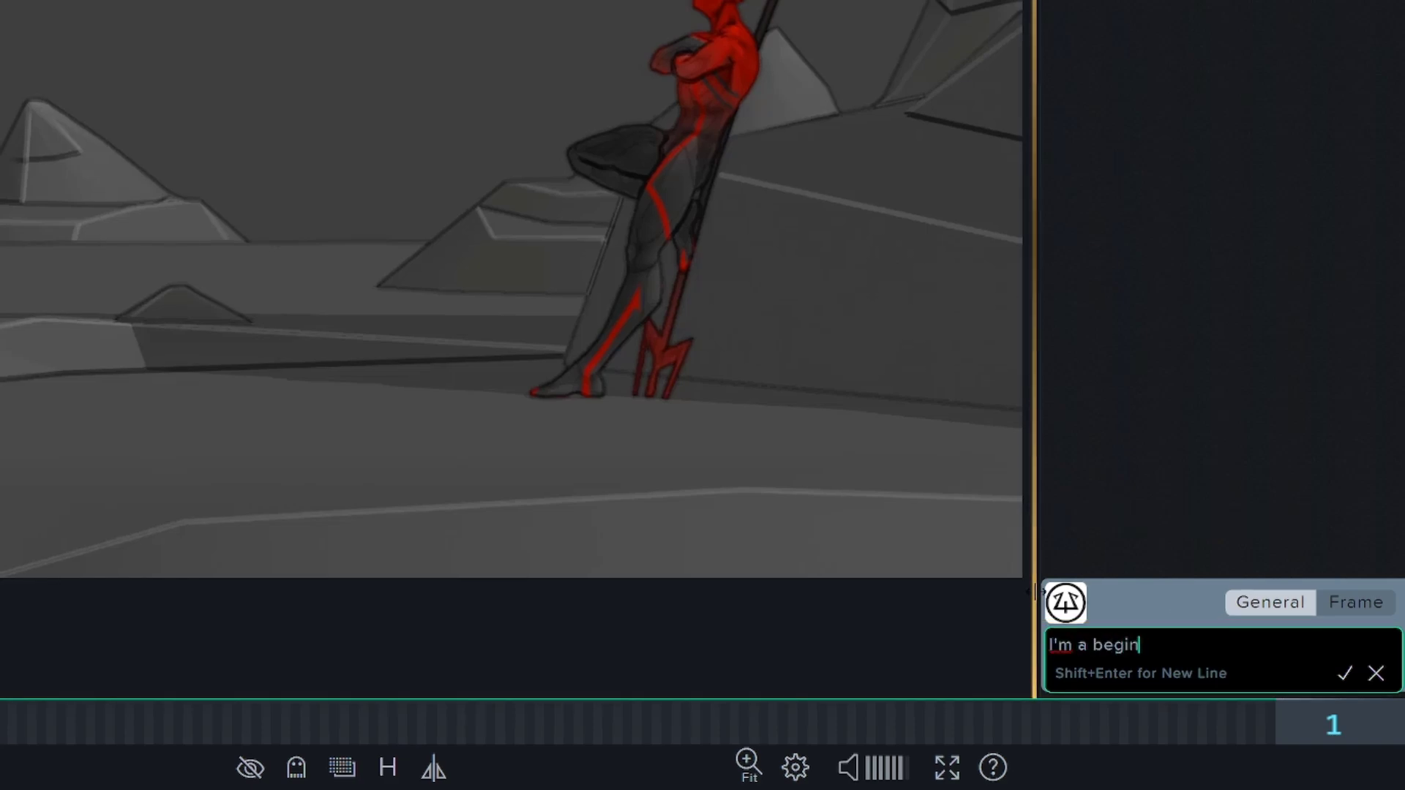
{"action": "type", "text": "ner but I thi"}
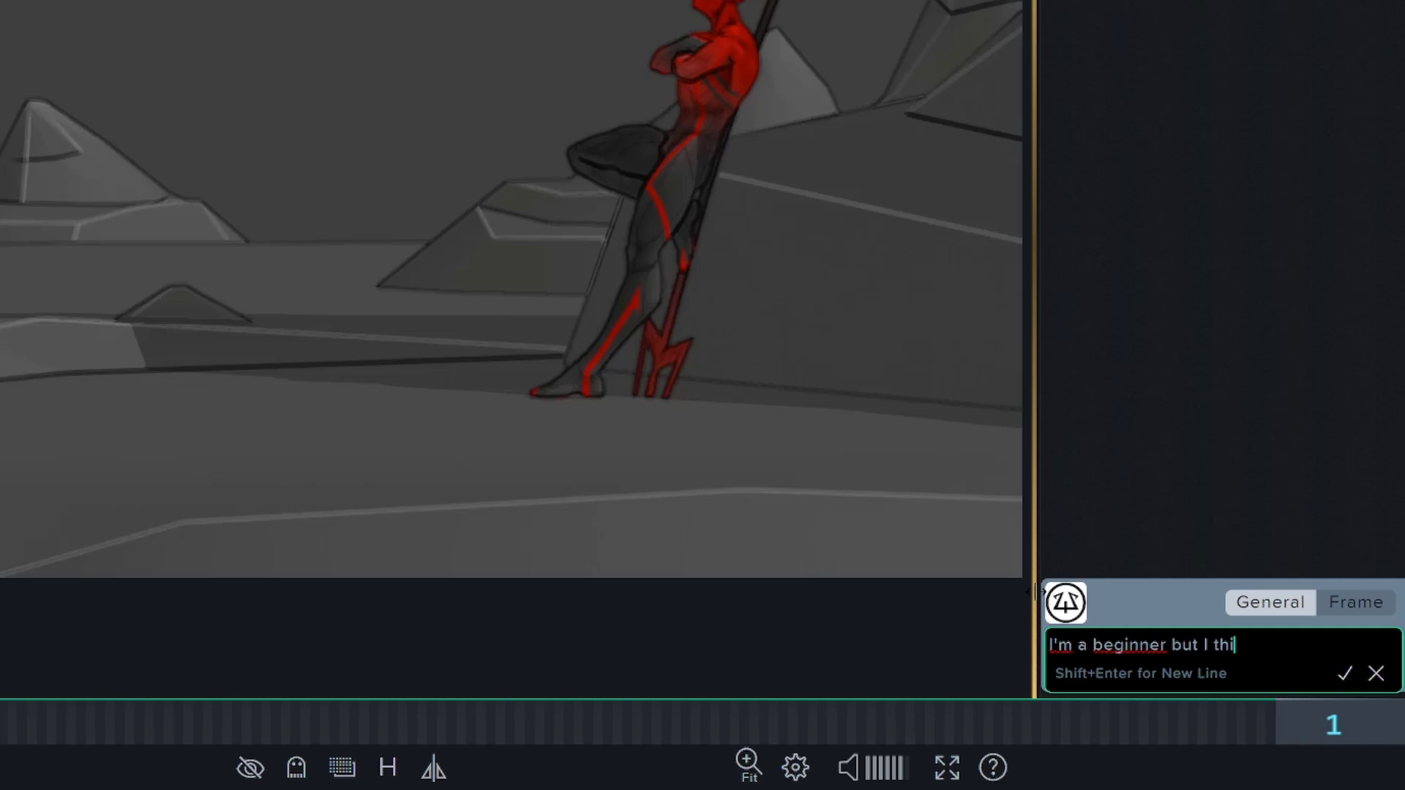
{"action": "type", "text": "nk I've "}
{"action": "type", "text": "spoted some "}
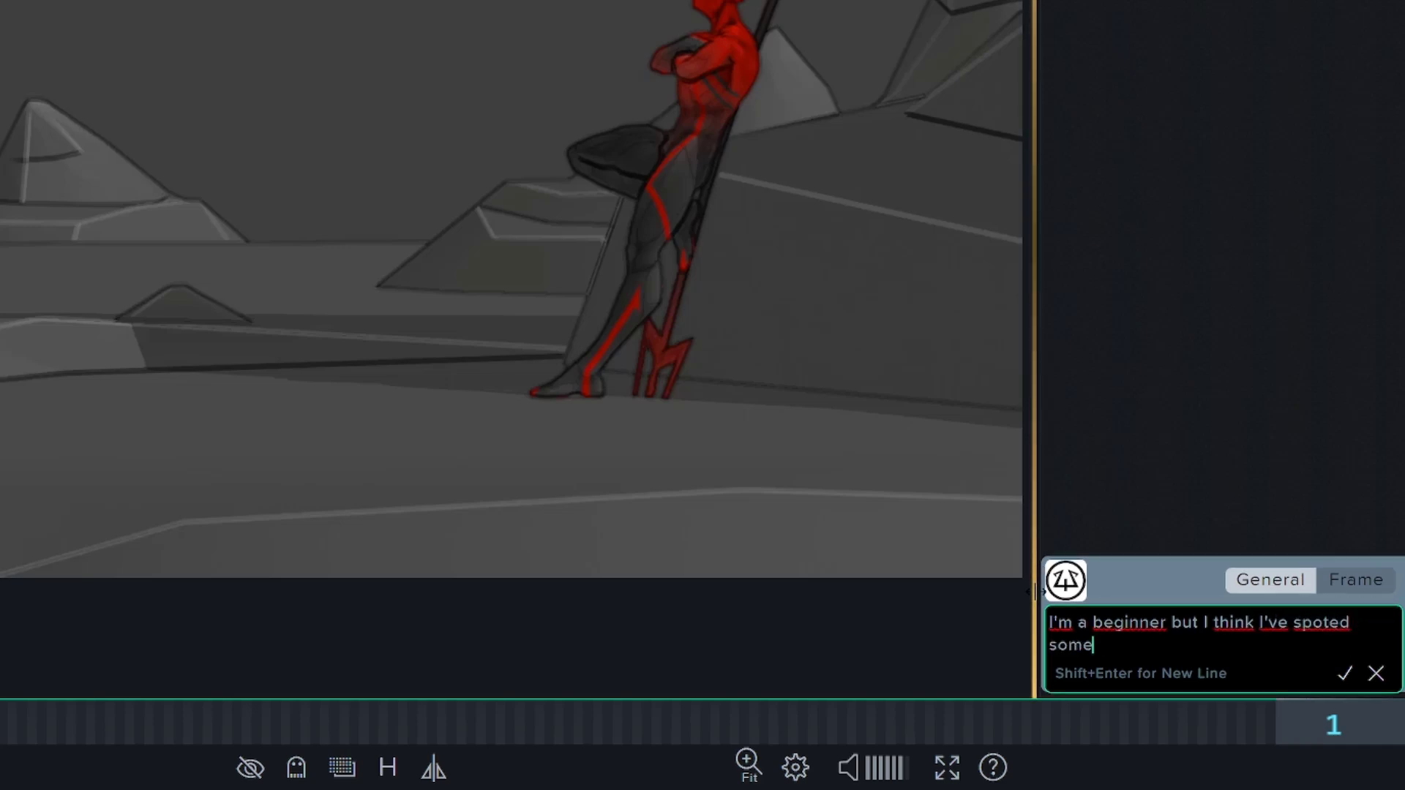
{"action": "type", "text": "little thing"}
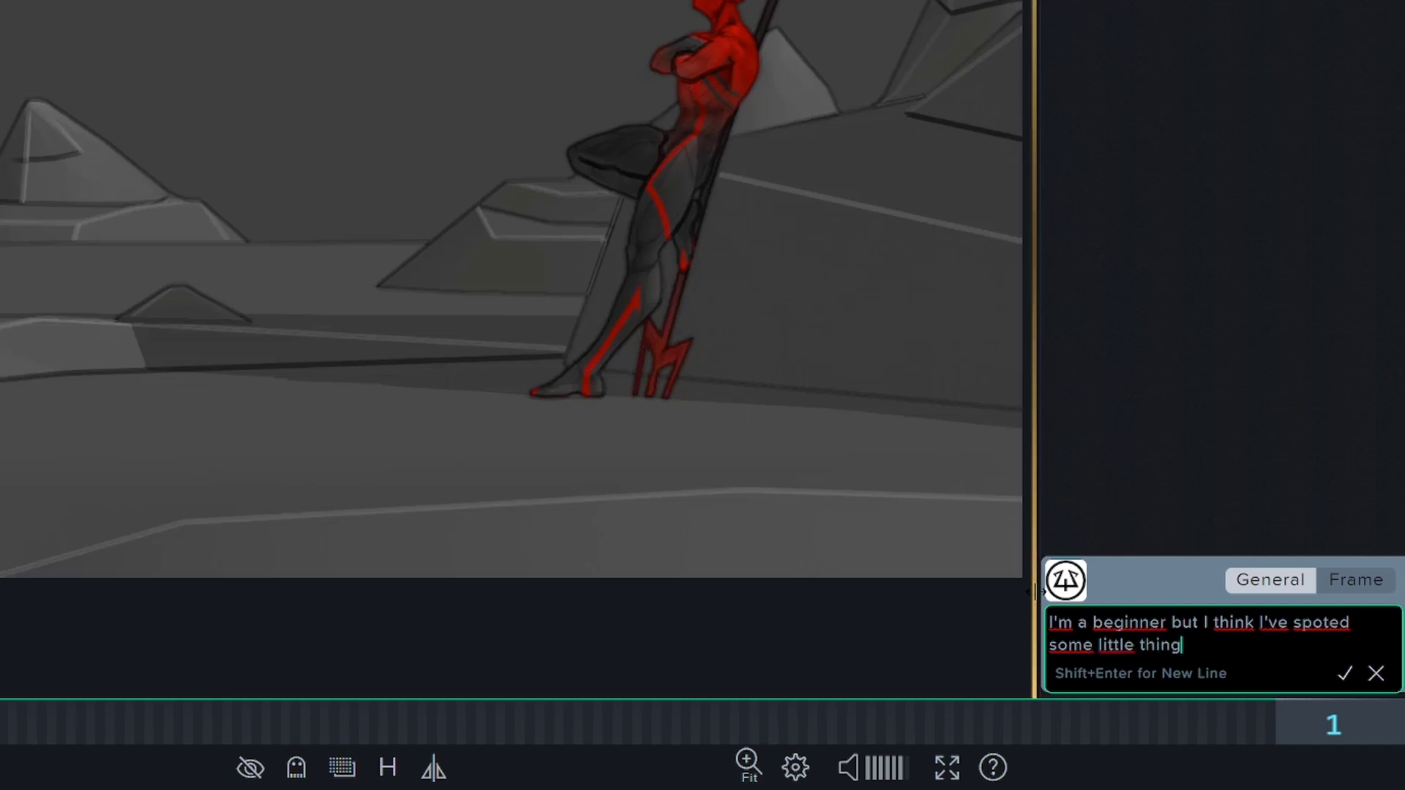
{"action": "type", "text": "s that could"}
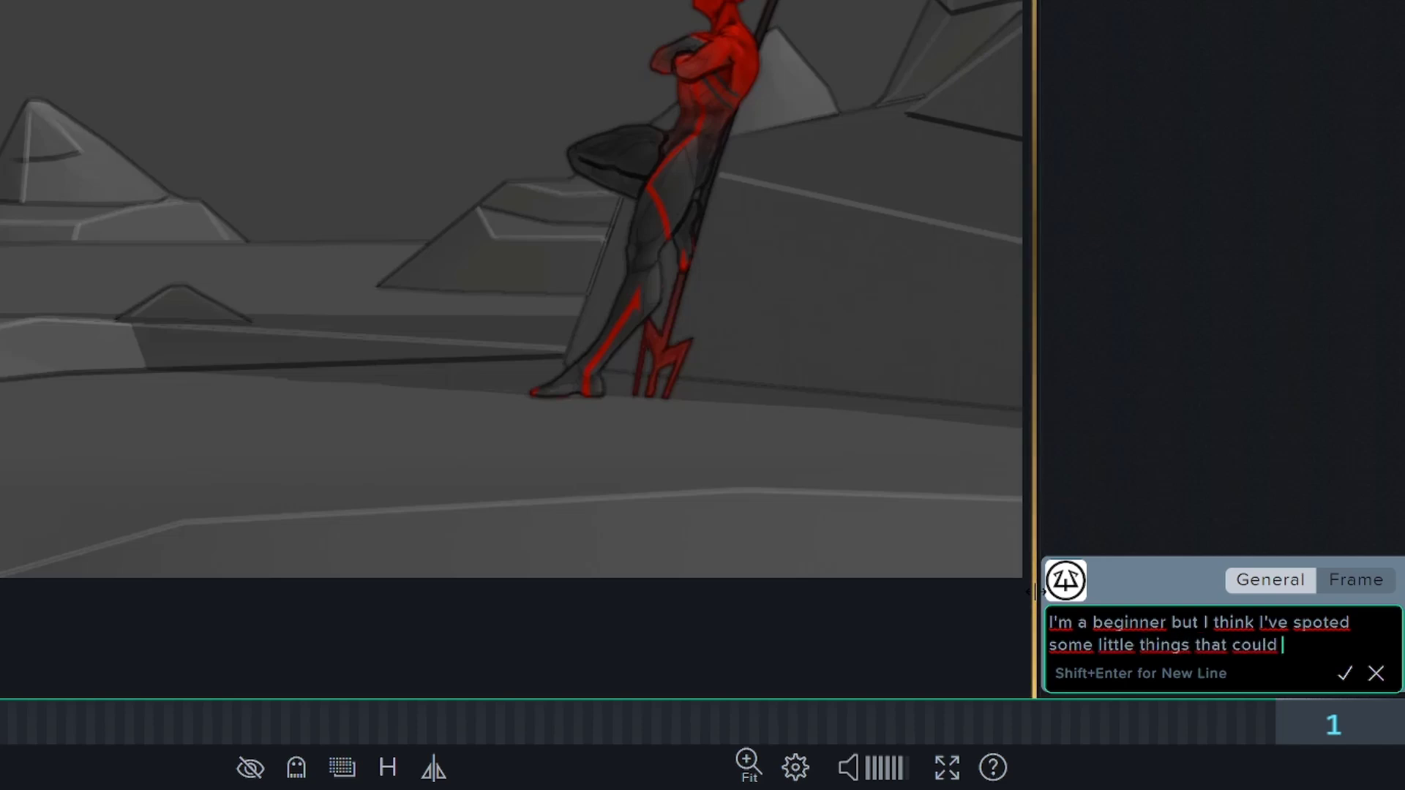
{"action": "type", "text": " be improved"}
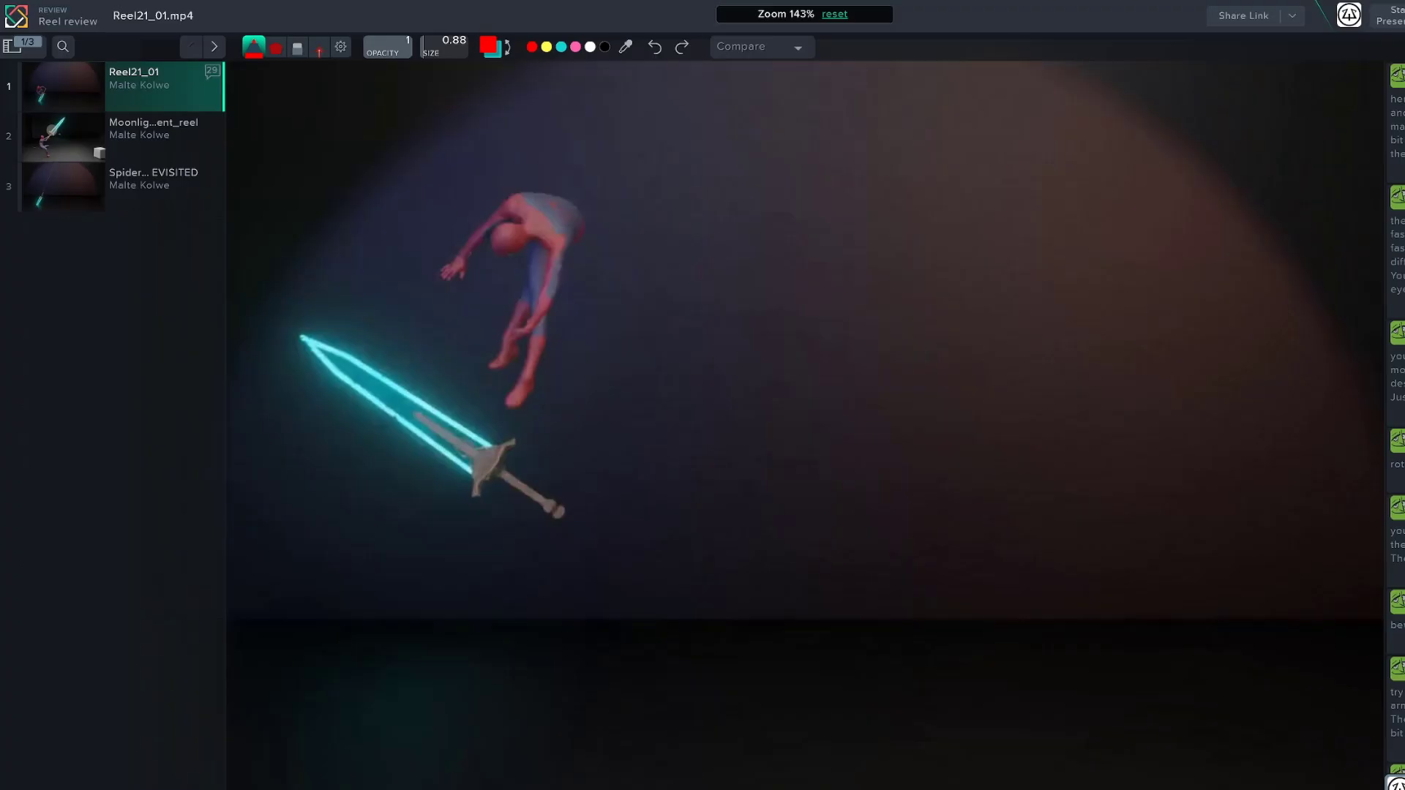
Step: Sketch red body lines over frame 876 with a handwritten 'MEEE !' and crossing strokes
{"action": "left_click_drag", "start_coordinate": [489, 232], "coordinate": [485, 331]}
{"action": "left_click_drag", "start_coordinate": [598, 228], "coordinate": [505, 398]}
{"action": "left_click_drag", "start_coordinate": [511, 297], "coordinate": [480, 424]}
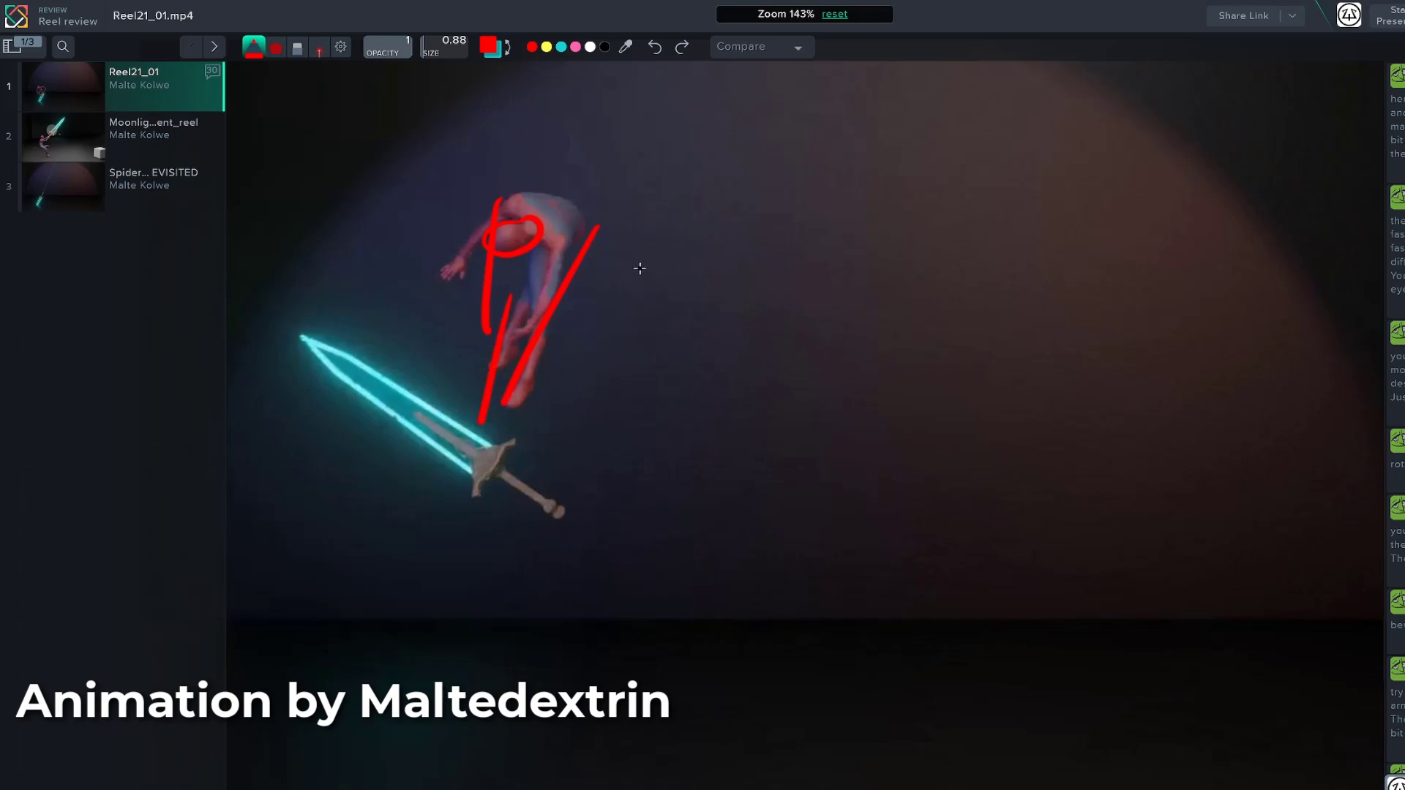
{"action": "left_click_drag", "start_coordinate": [674, 229], "coordinate": [681, 305]}
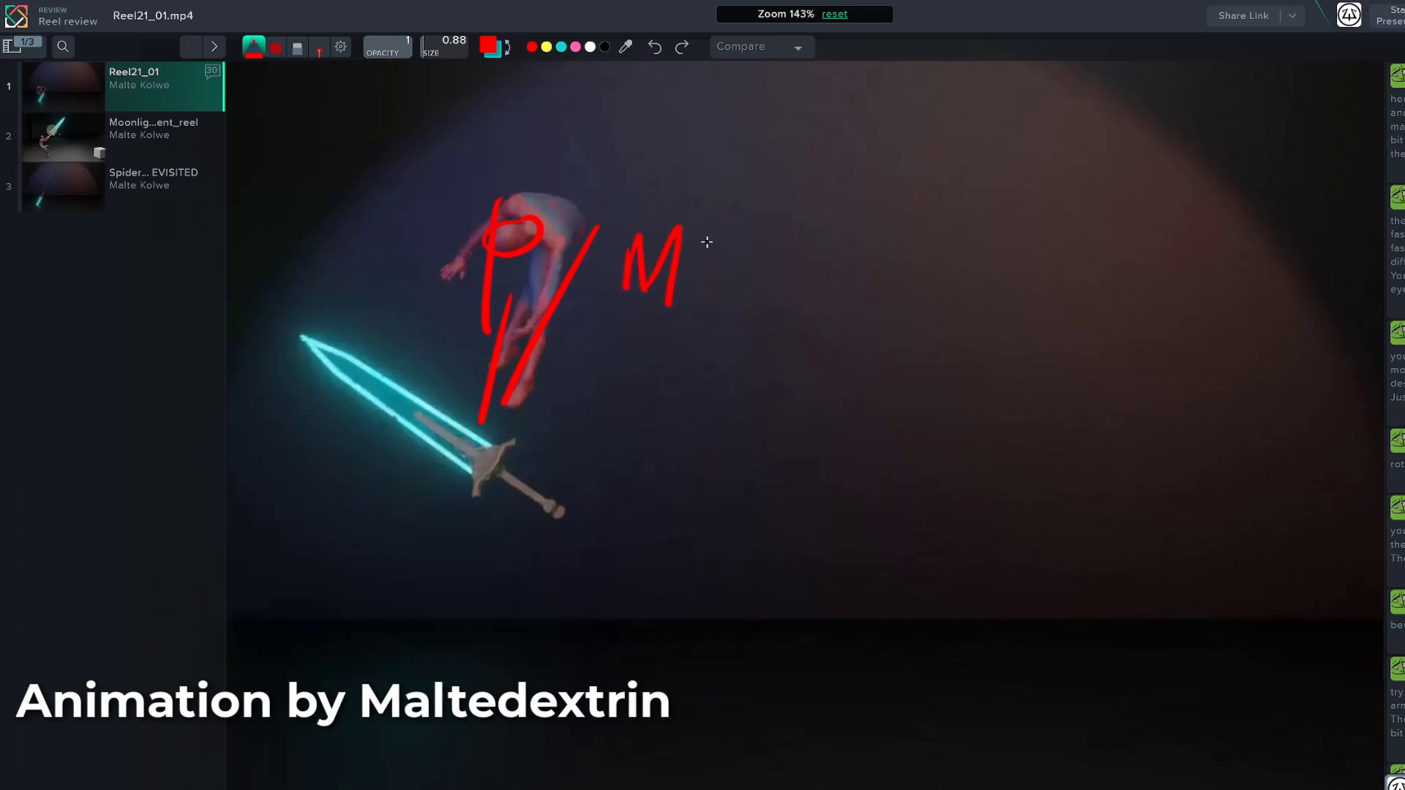
{"action": "left_click_drag", "start_coordinate": [692, 240], "coordinate": [767, 283]}
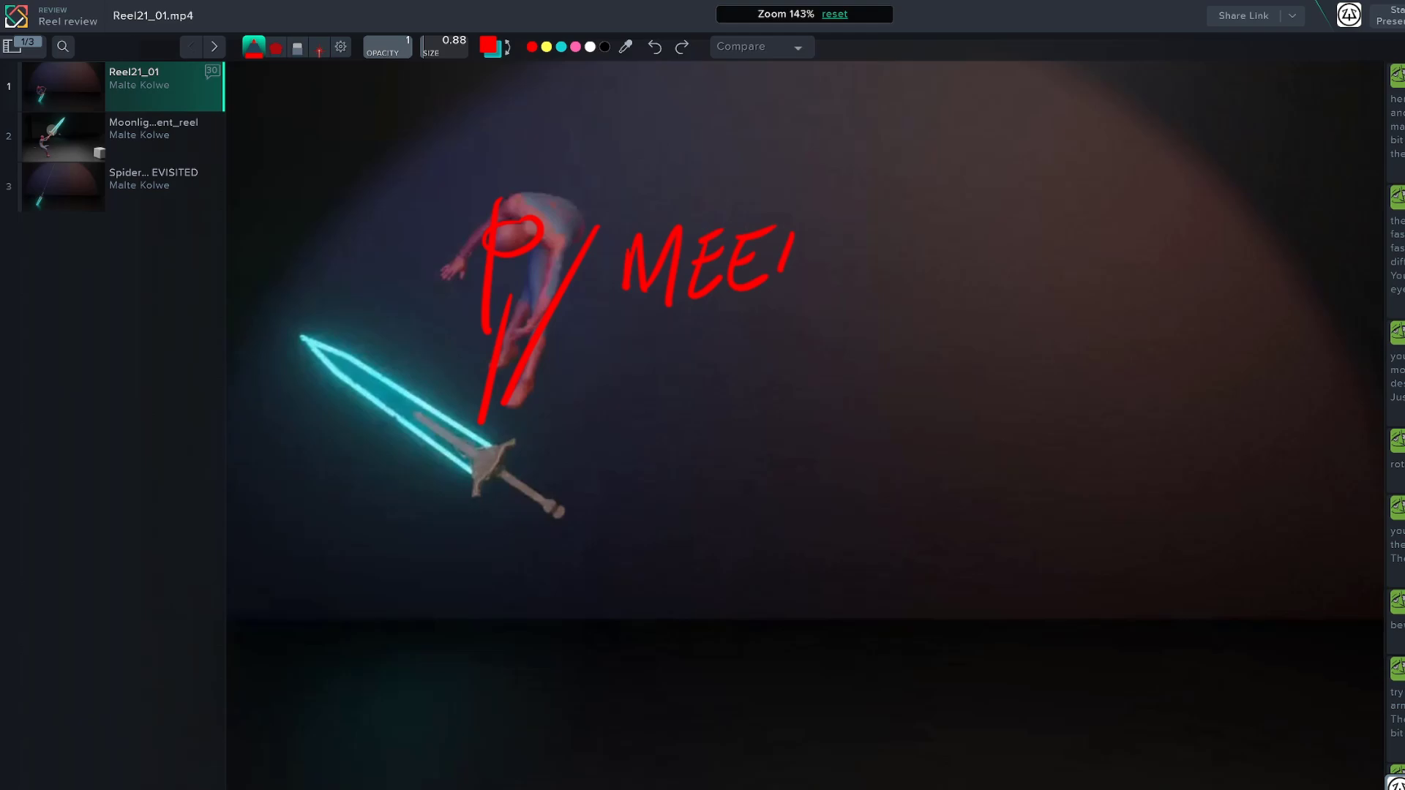
{"action": "left_click_drag", "start_coordinate": [300, 117], "coordinate": [1181, 633]}
{"action": "mouse_move", "coordinate": [783, 246]}
{"action": "left_mouse_down"}
{"action": "mouse_move", "coordinate": [815, 252]}
{"action": "mouse_move", "coordinate": [827, 217]}
{"action": "left_mouse_up"}
{"action": "left_click_drag", "start_coordinate": [863, 211], "coordinate": [854, 288]}
{"action": "left_click_drag", "start_coordinate": [1181, 117], "coordinate": [298, 632]}
{"action": "left_click", "coordinate": [849, 297]}
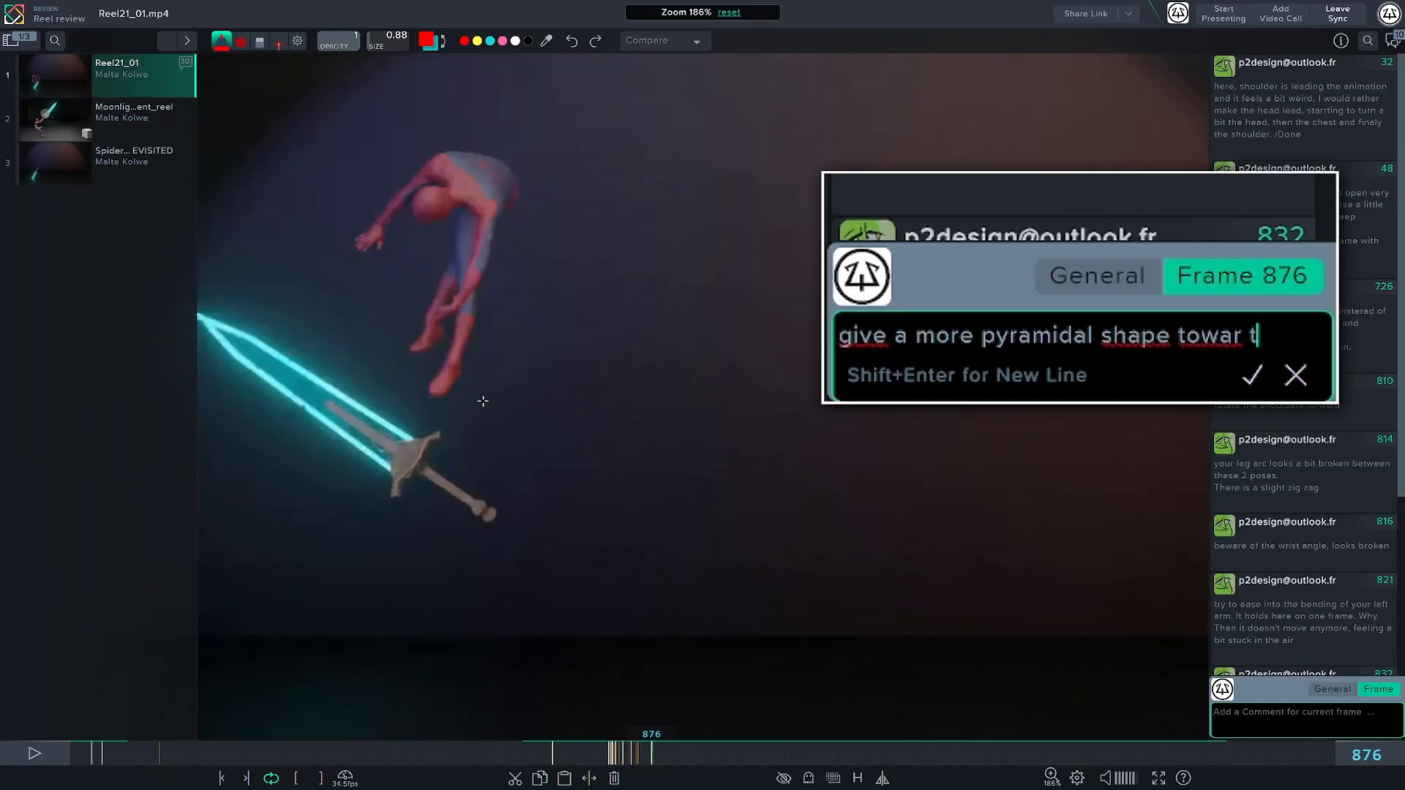
{"action": "type", "text": "d the sword to guide the eye."}
Step: Add a second comment line, handwrite 'rotate' by the hips, and frame the figure in cyan strokes
{"action": "key", "text": "shift+Return"}
{"action": "type", "text": "Rotate the hips, t"}
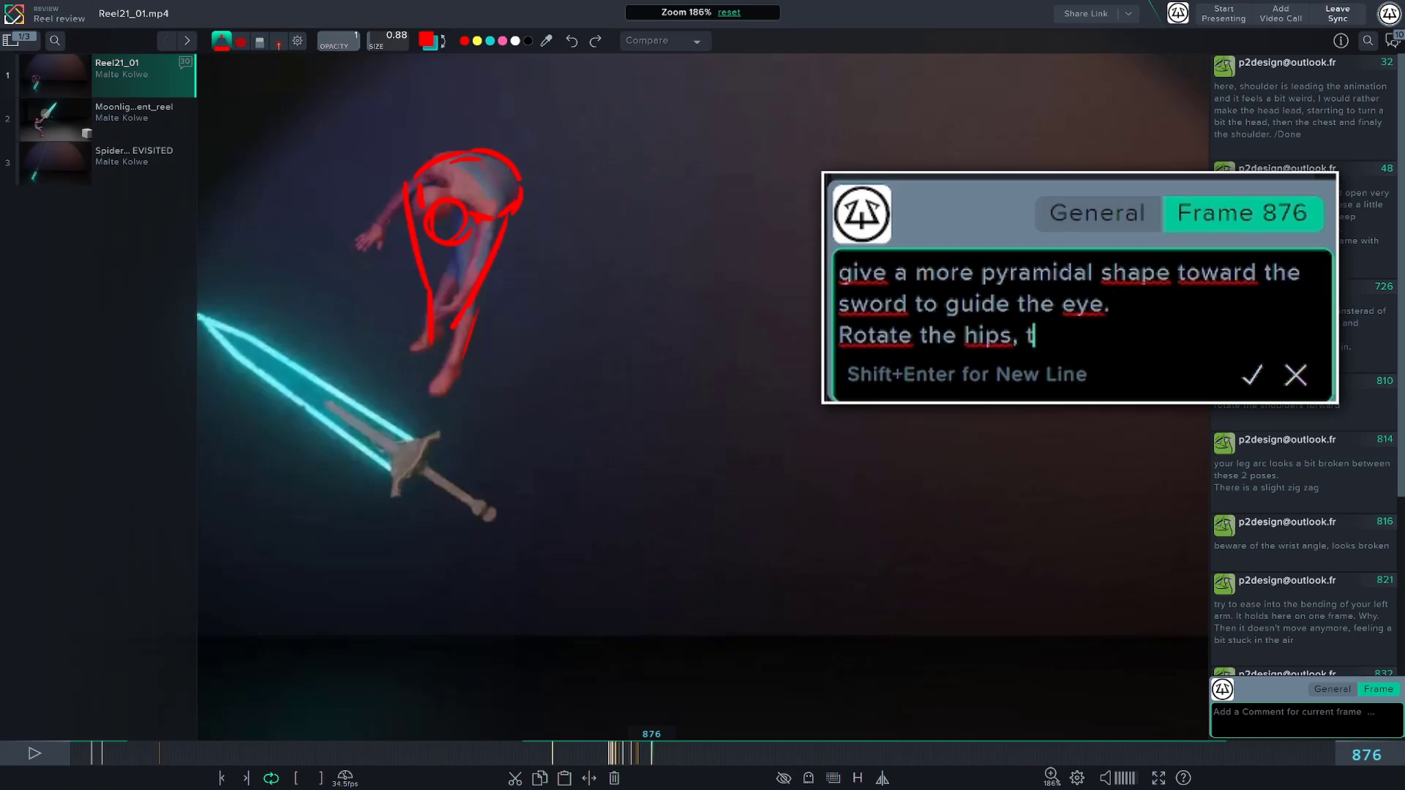
{"action": "type", "text": "o compensate, they are too much rotated compared to the tors"}
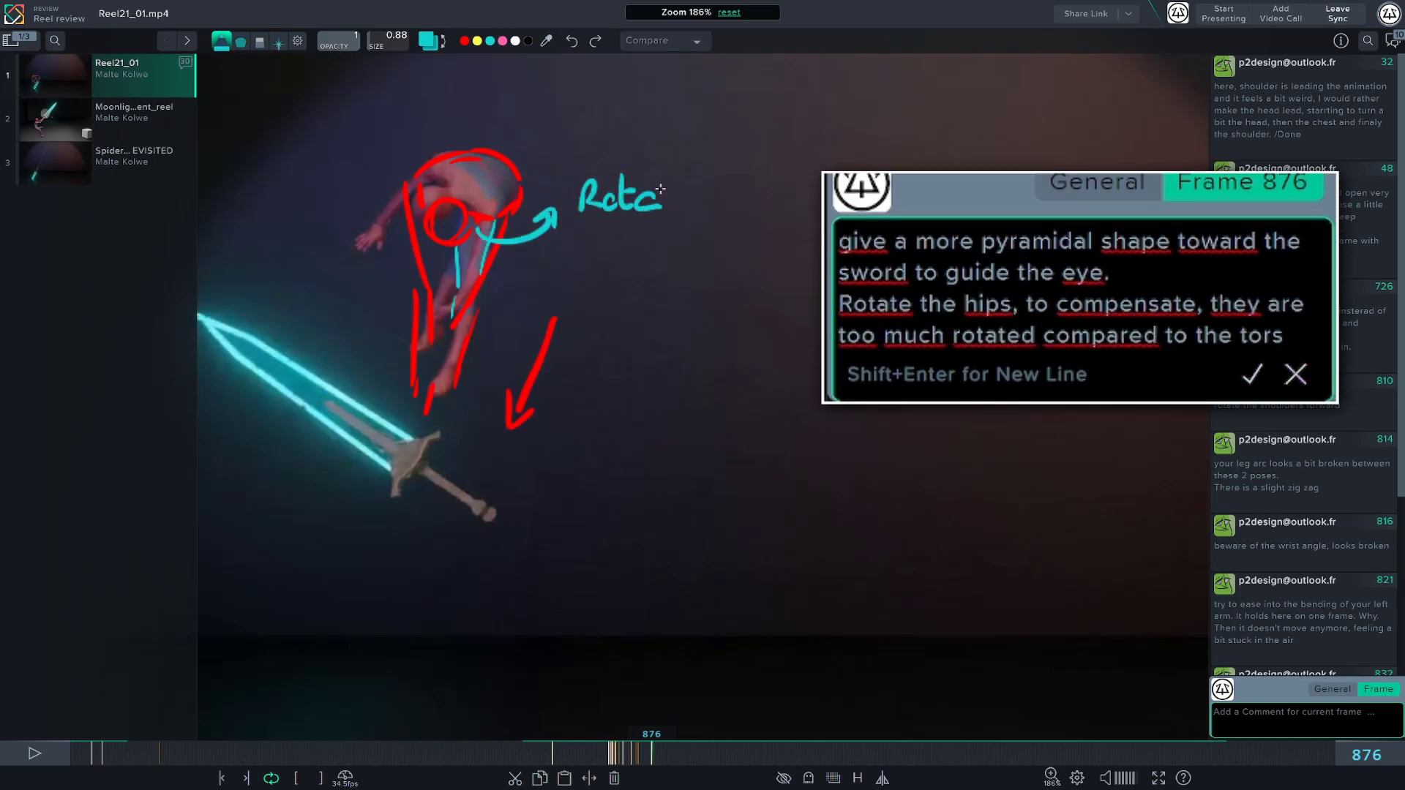
{"action": "left_click_drag", "start_coordinate": [662, 194], "coordinate": [691, 201]}
{"action": "left_click", "coordinate": [477, 41]}
{"action": "left_click_drag", "start_coordinate": [396, 168], "coordinate": [417, 402]}
{"action": "left_click_drag", "start_coordinate": [533, 187], "coordinate": [434, 418]}
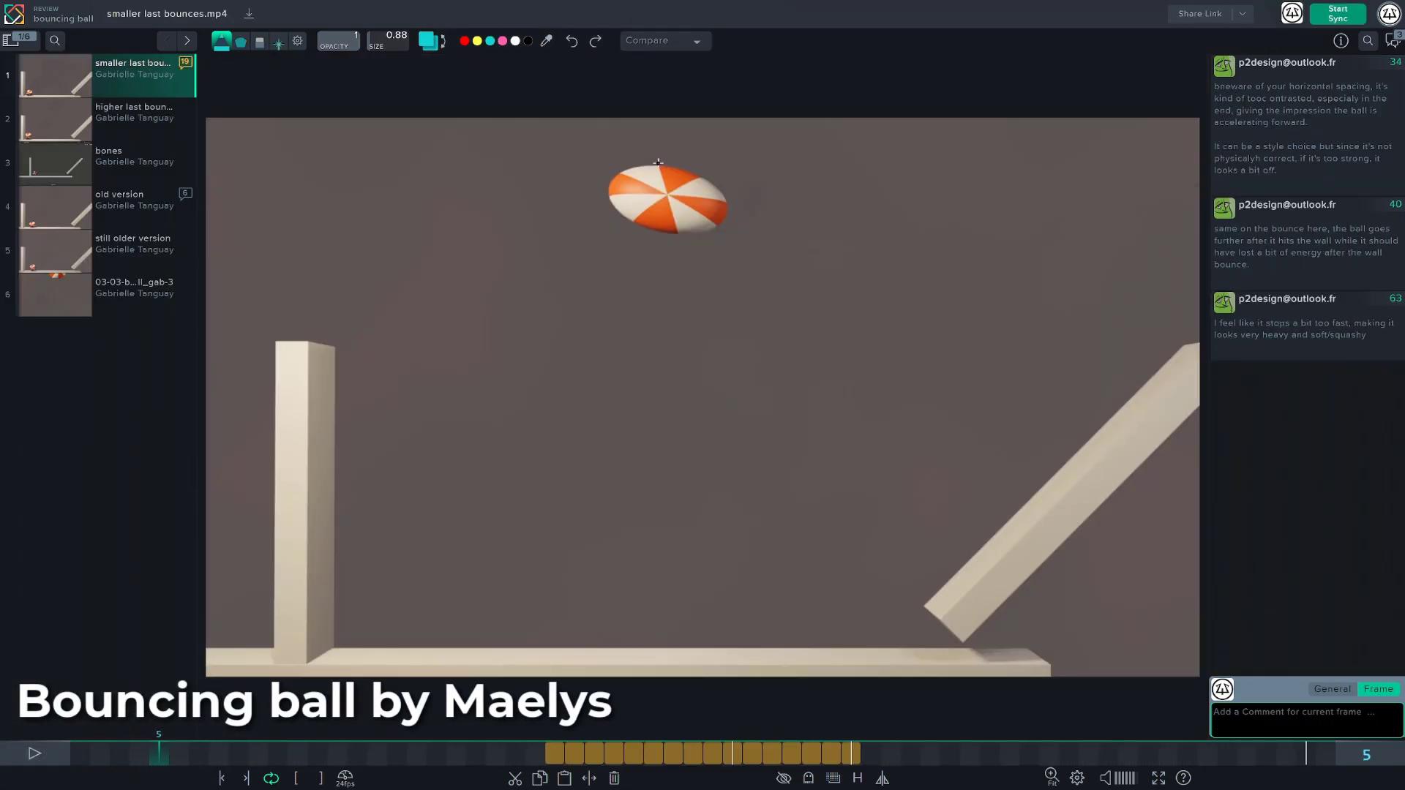
Step: Step a few frames into the bounce and turn on ghosting with its default settings
{"action": "key", "text": "Right"}
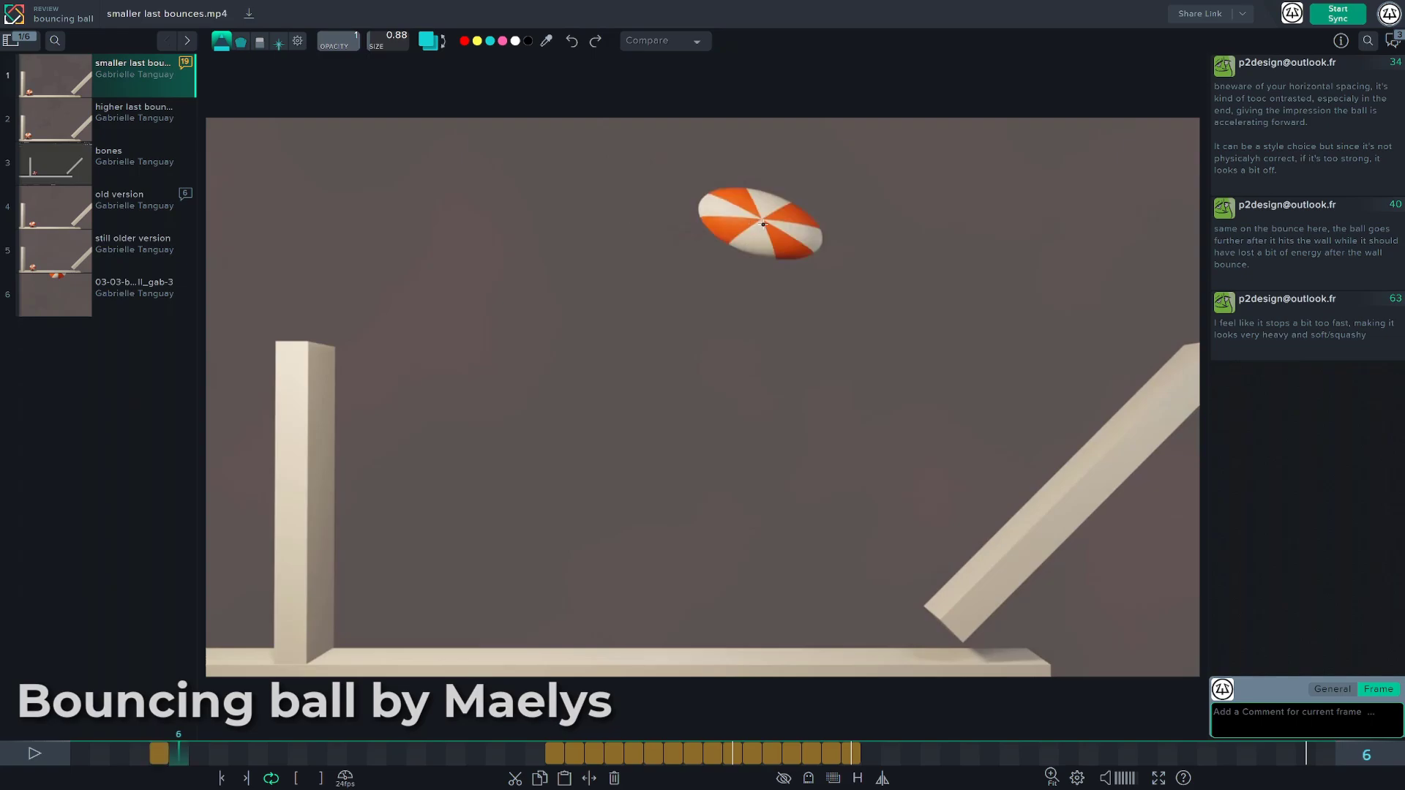
{"action": "key", "text": "Right"}
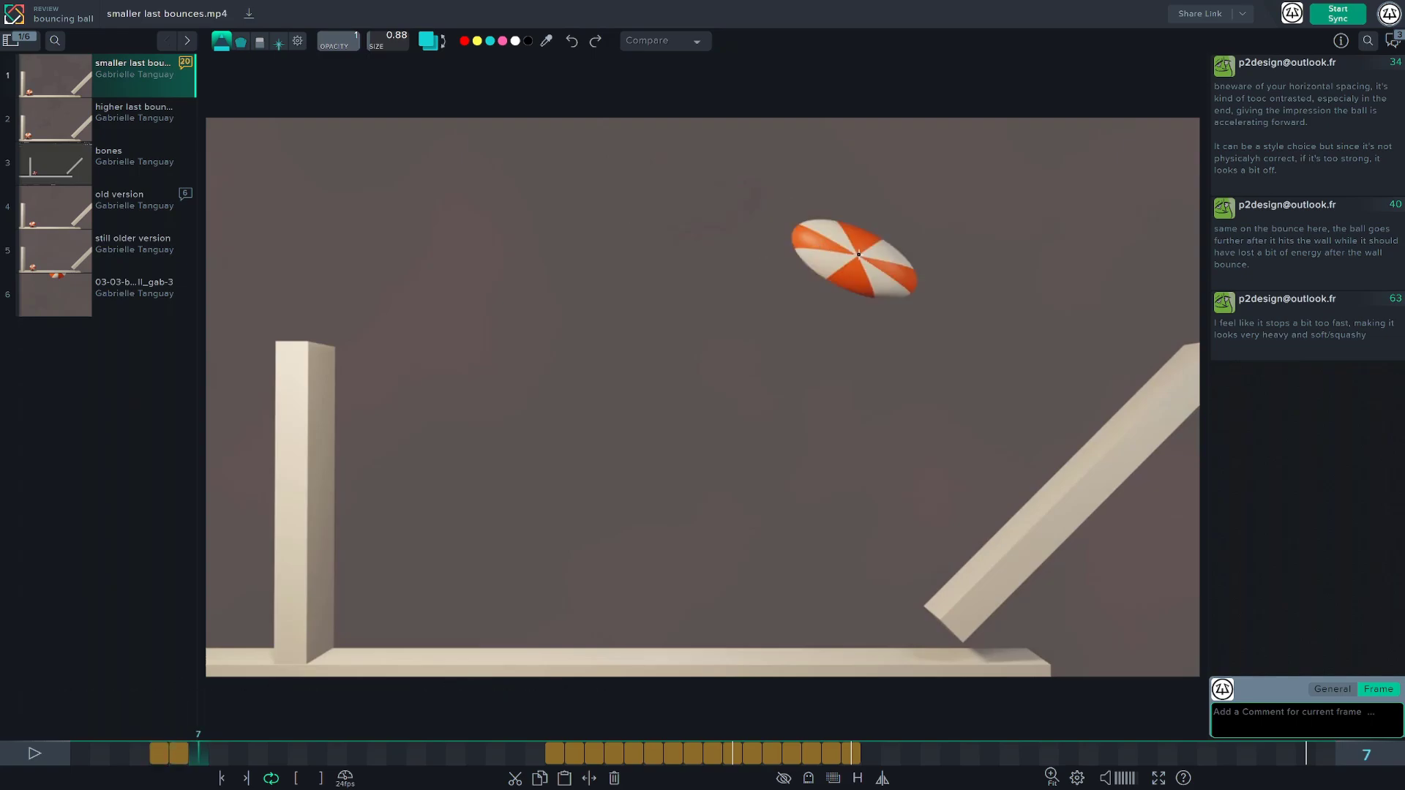
{"action": "key", "text": "Right"}
{"action": "key", "text": "Right"}
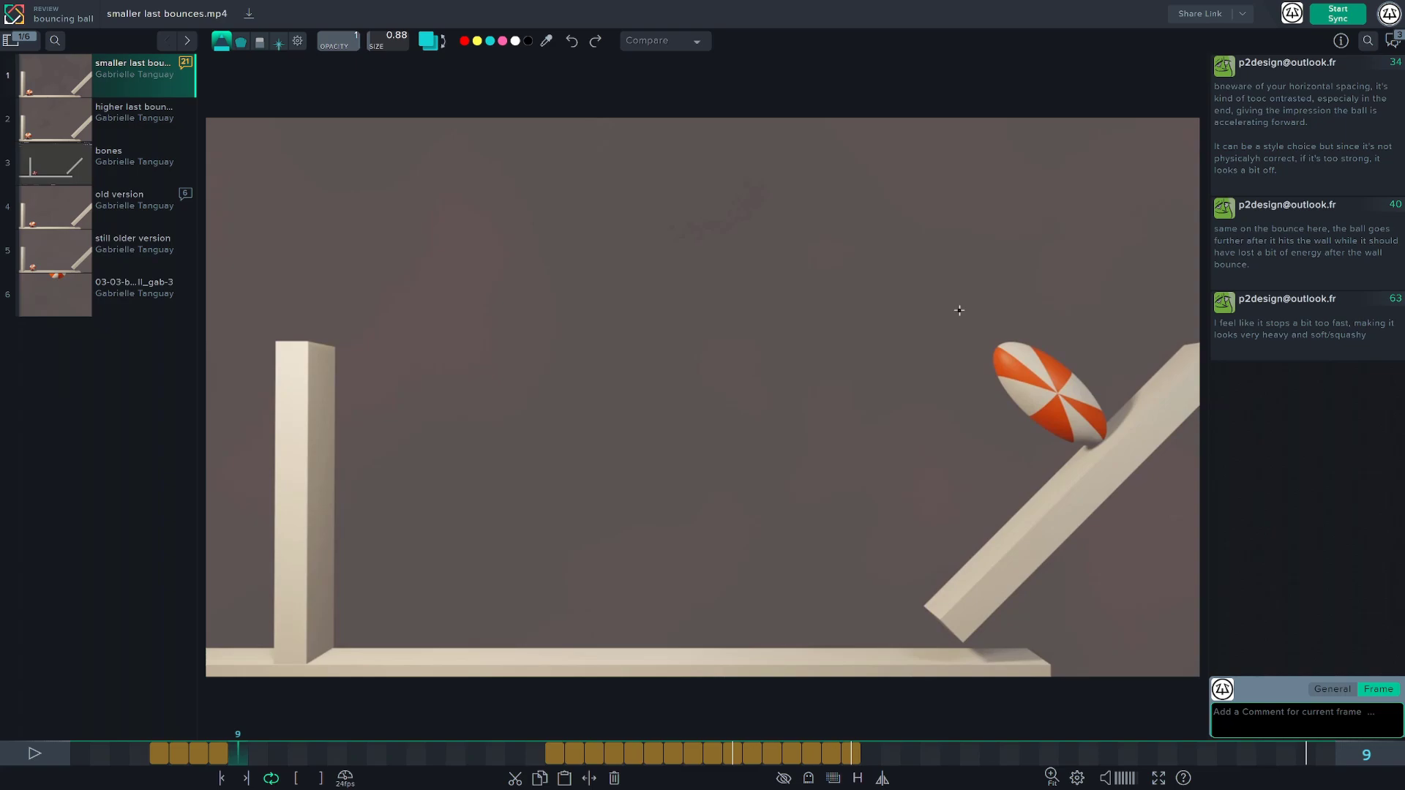
{"action": "key", "text": "Right"}
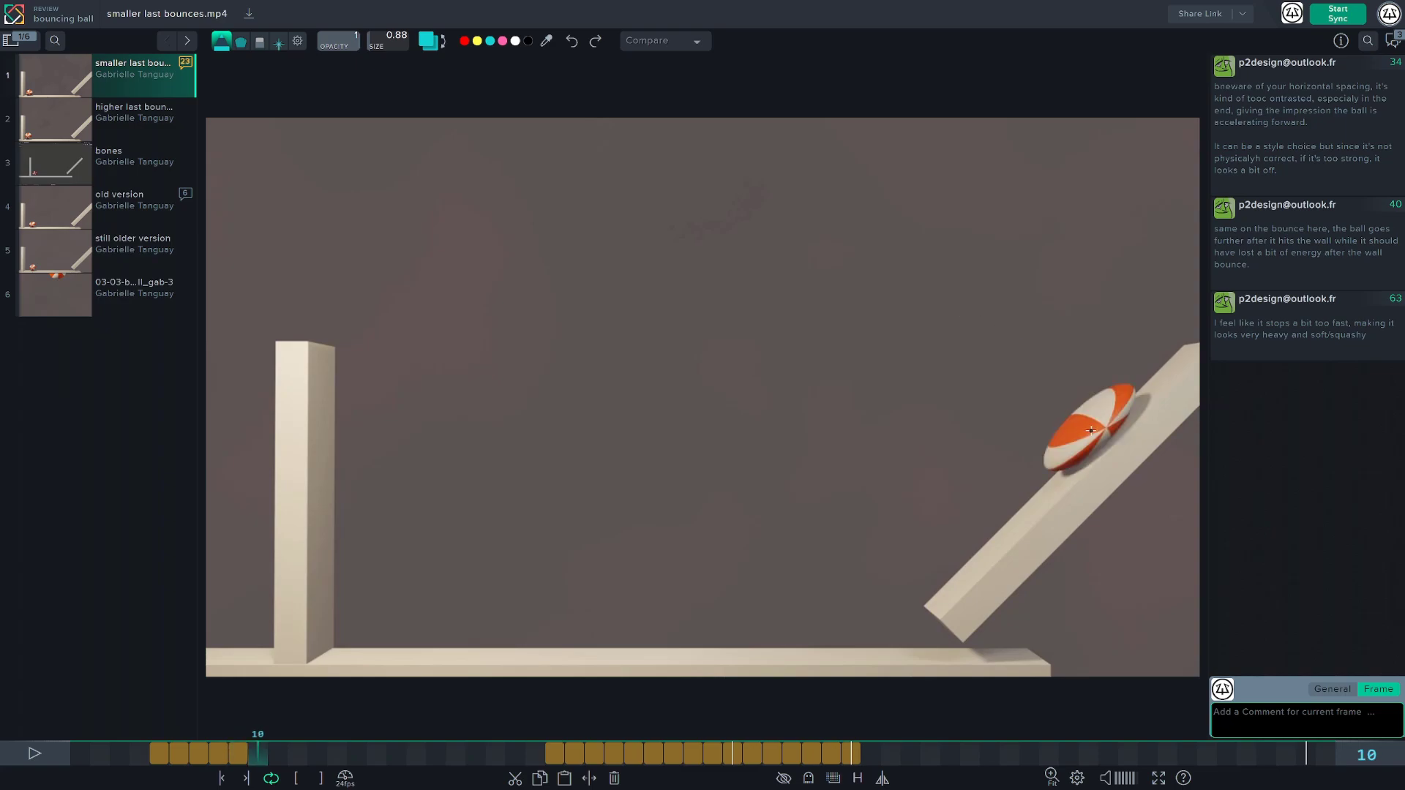
{"action": "left_click", "coordinate": [807, 778]}
{"action": "left_click", "coordinate": [755, 495]}
Step: Step the ball toward the ramp and mark its centre with a dot on successive frames
{"action": "key", "text": "Left"}
{"action": "key", "text": "Left"}
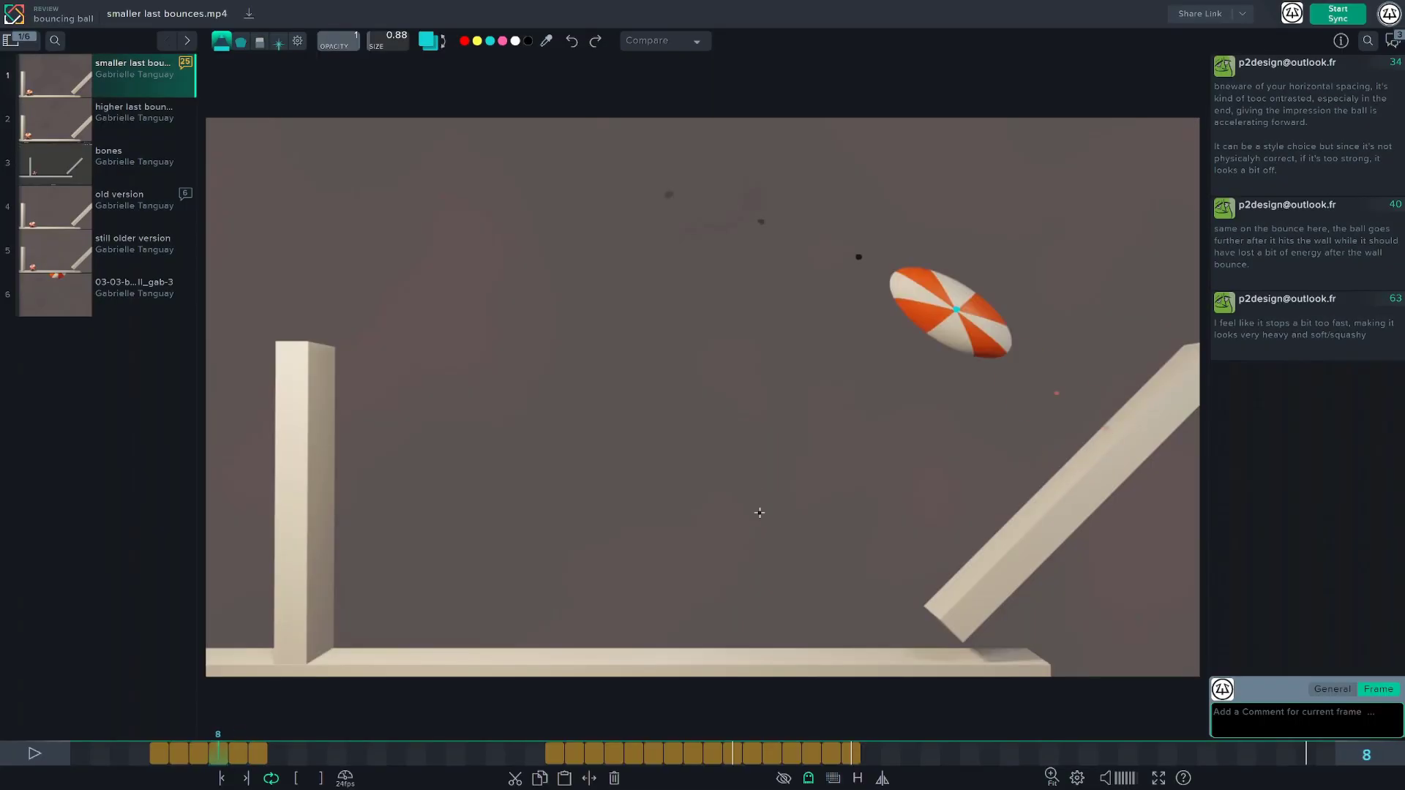
{"action": "key", "text": "Left"}
{"action": "key", "text": "Left"}
{"action": "key", "text": "Left"}
{"action": "key", "text": "Right"}
{"action": "key", "text": "Right"}
{"action": "key", "text": "Right"}
{"action": "key", "text": "Right"}
{"action": "key", "text": "Right"}
{"action": "key", "text": "Right"}
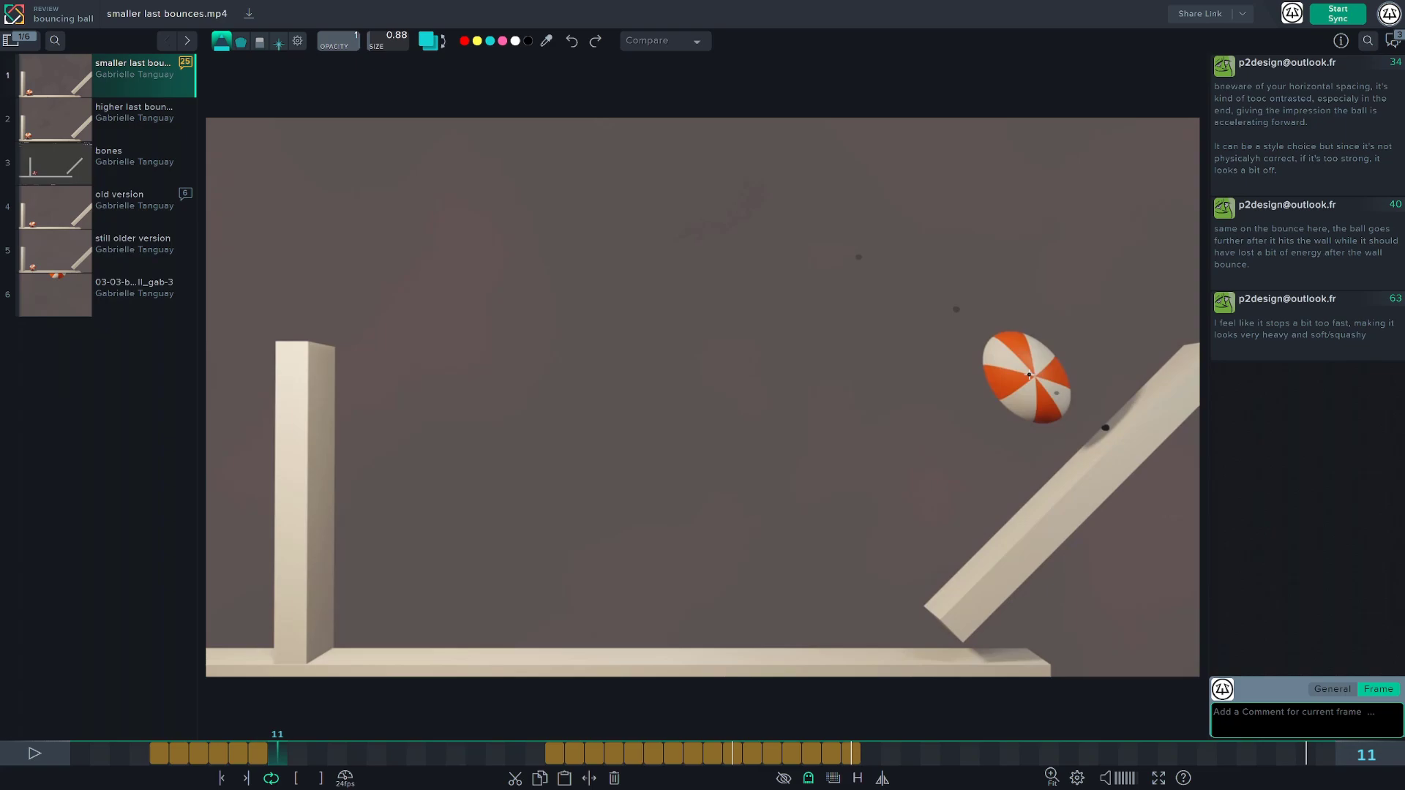
{"action": "key", "text": "Right"}
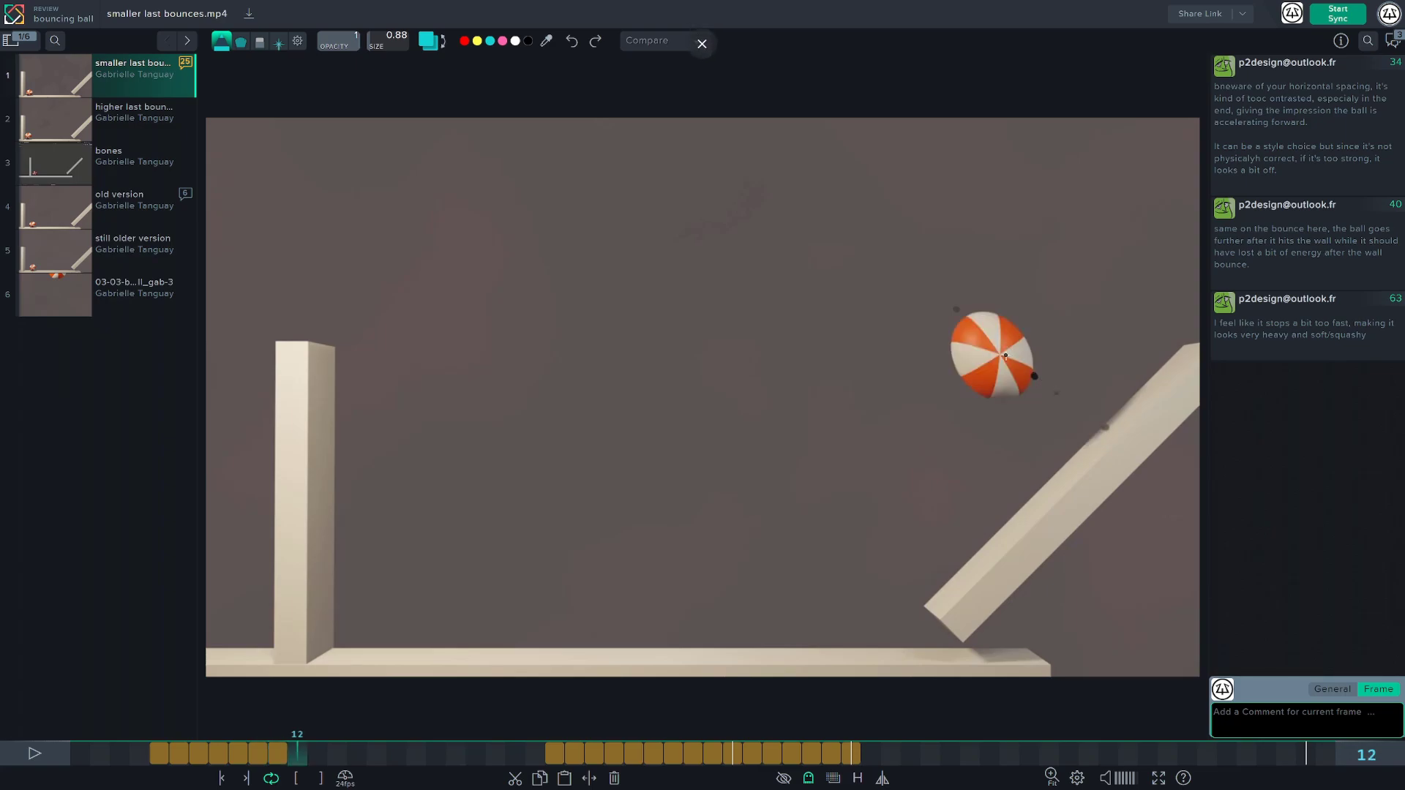
{"action": "key", "text": "Right"}
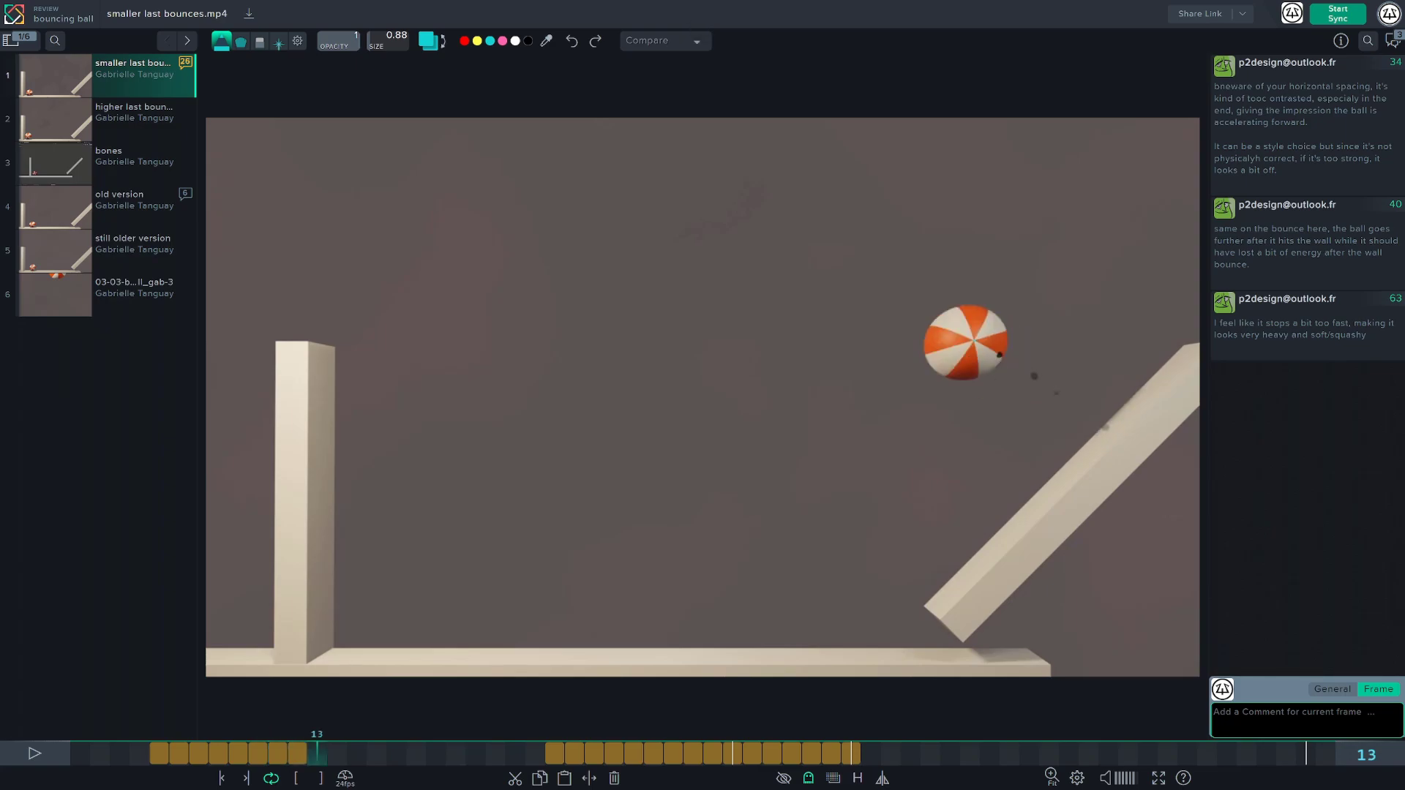
{"action": "key", "text": "Right"}
{"action": "left_click", "coordinate": [946, 336]}
{"action": "key", "text": "Right"}
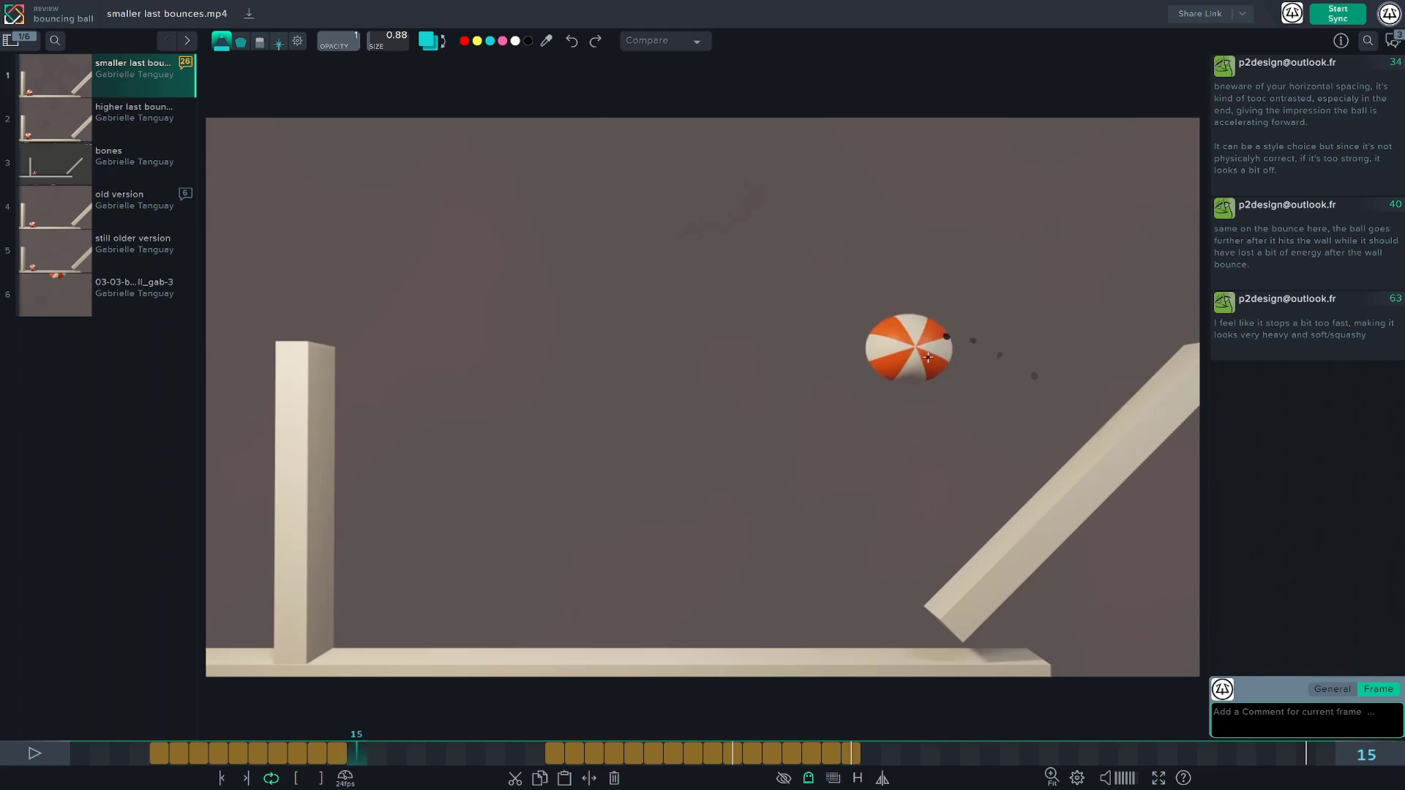
{"action": "left_click", "coordinate": [915, 349]}
{"action": "key", "text": "Right"}
Step: Trace the ball's arc with an arrowed line, add more centre dots, and step through to review them
{"action": "left_click_drag", "start_coordinate": [1032, 407], "coordinate": [885, 377]}
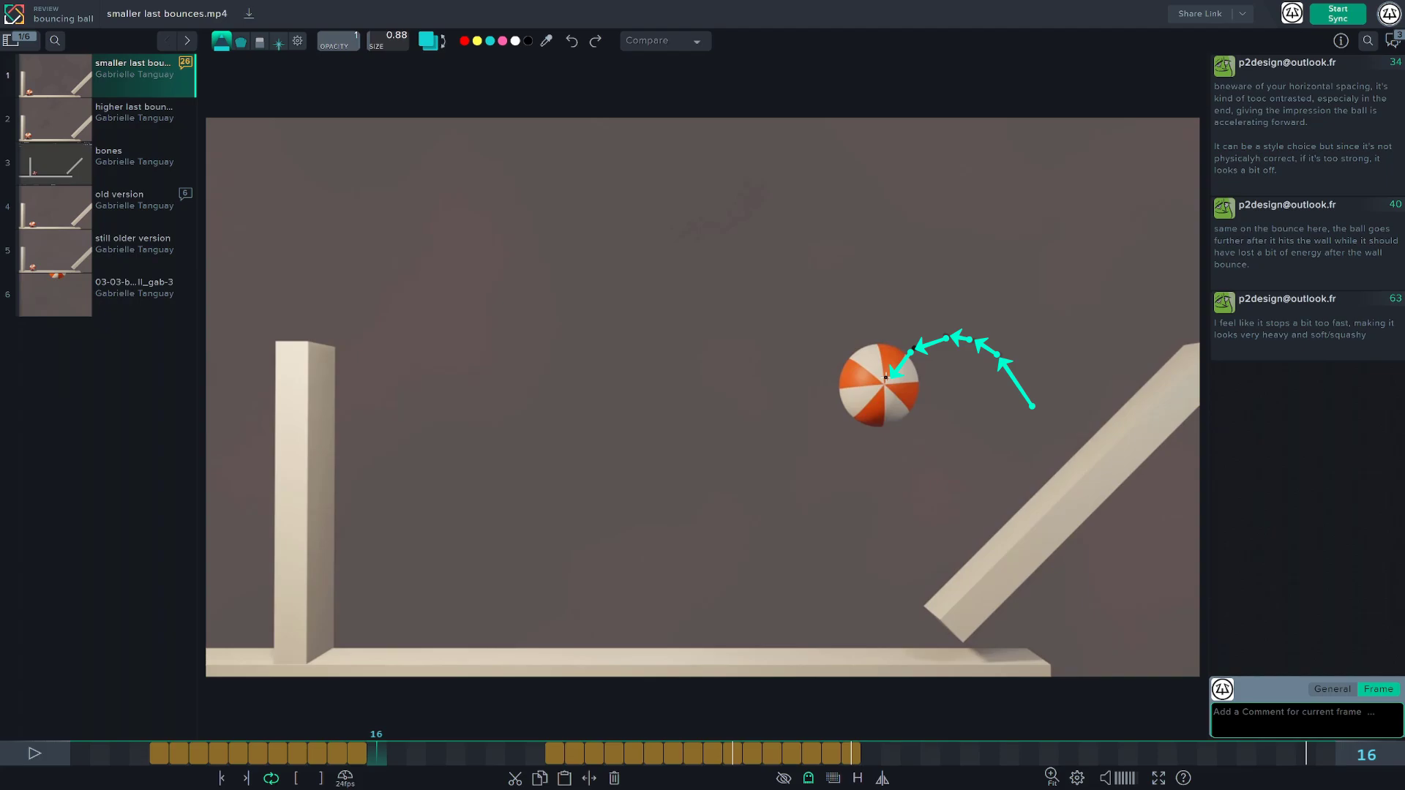
{"action": "left_click", "coordinate": [883, 384]}
{"action": "key", "text": "Right"}
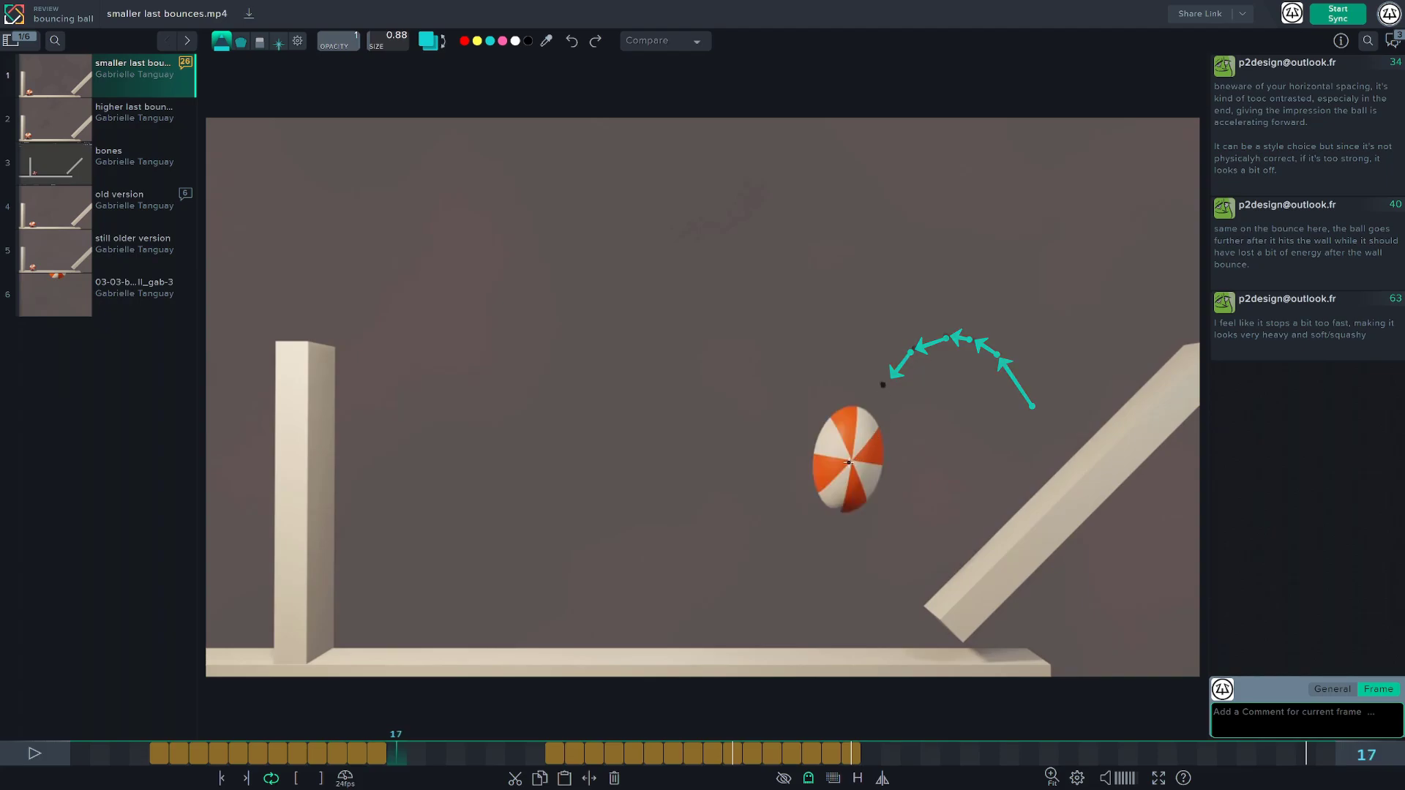
{"action": "left_click", "coordinate": [851, 462]}
{"action": "key", "text": "Right"}
{"action": "key", "text": "Right"}
{"action": "key", "text": "Right"}
{"action": "key", "text": "Right"}
{"action": "key", "text": "Right"}
{"action": "key", "text": "Right"}
{"action": "key", "text": "Right"}
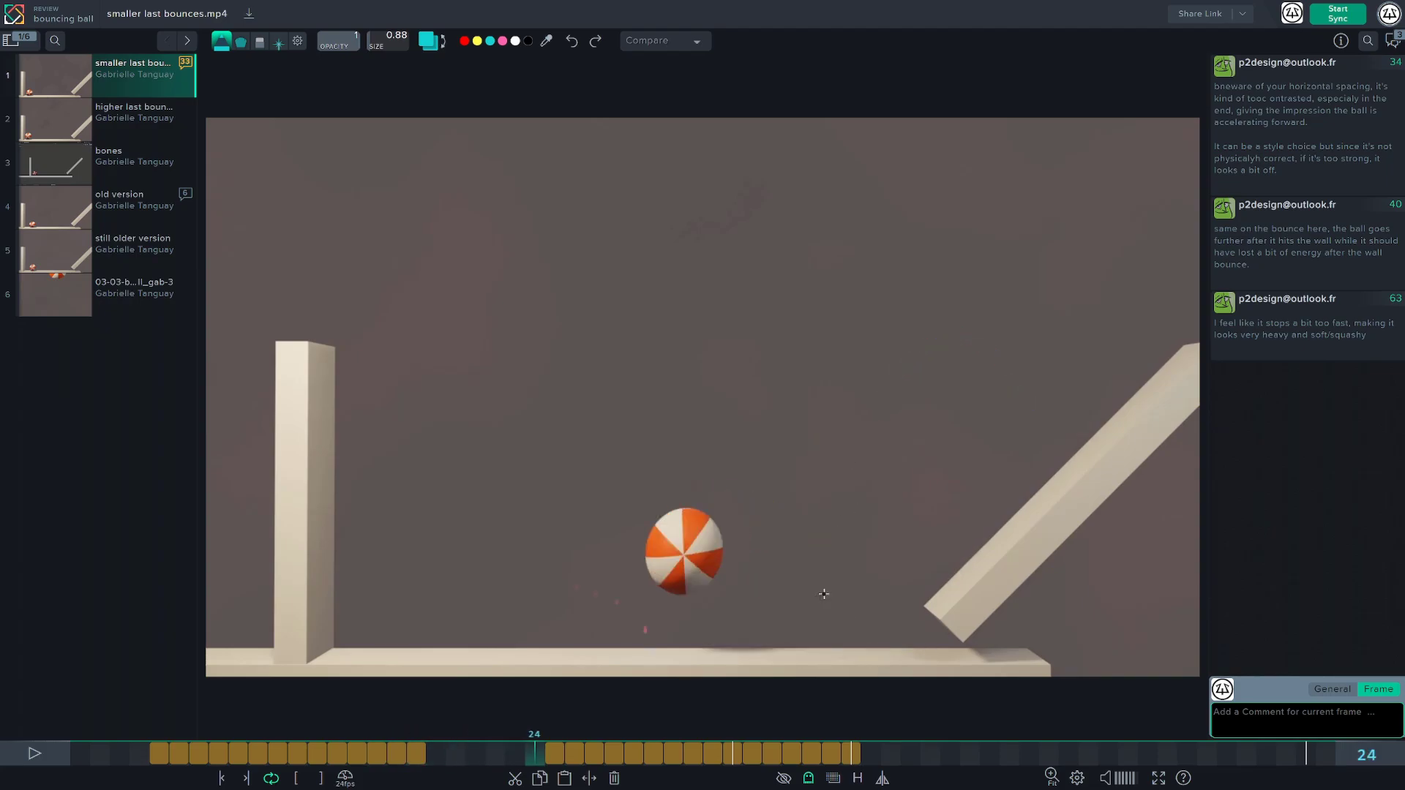
{"action": "key", "text": "Right"}
{"action": "key", "text": "Right"}
{"action": "key", "text": "Right"}
{"action": "key", "text": "Right"}
{"action": "key", "text": "Right"}
{"action": "key", "text": "Right"}
{"action": "key", "text": "Left"}
{"action": "key", "text": "Right"}
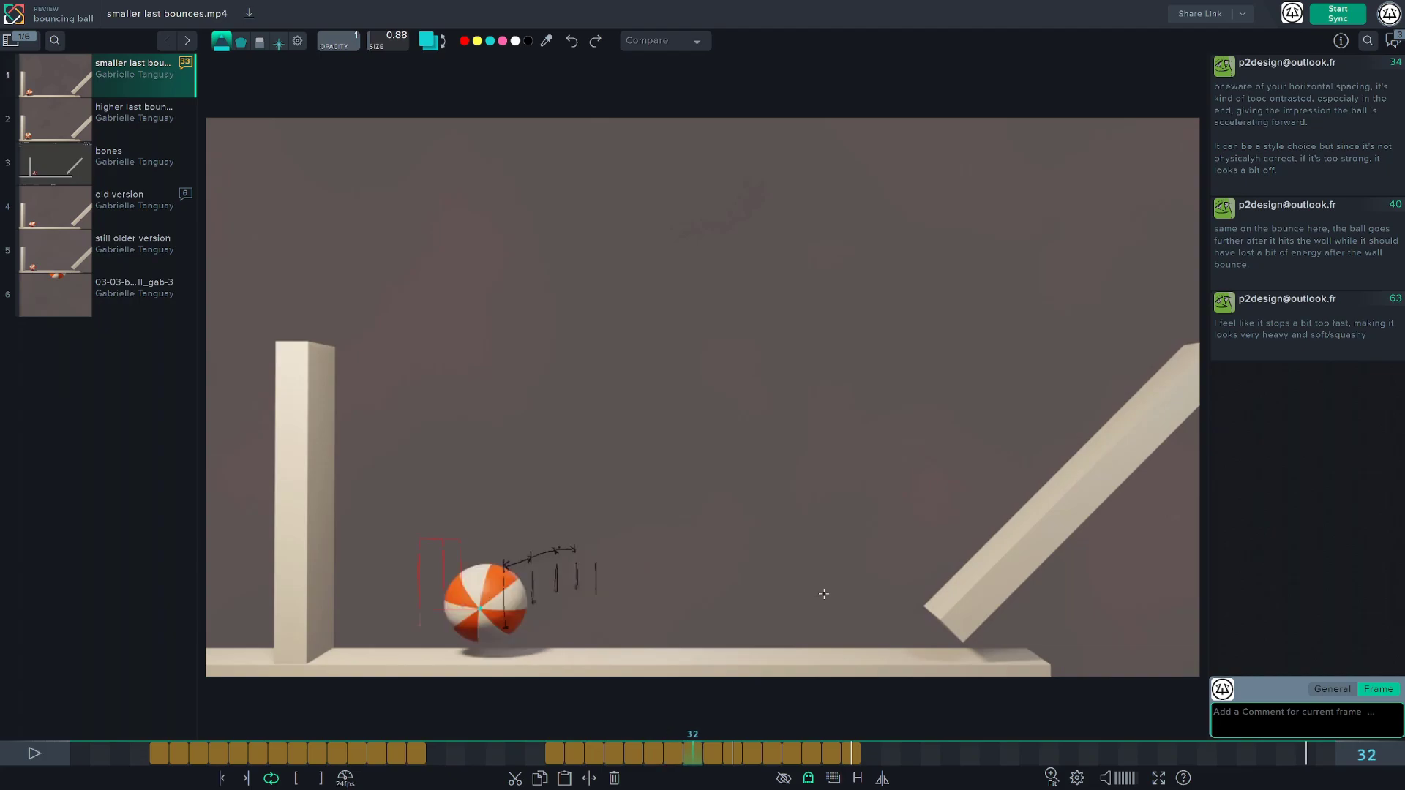
{"action": "key", "text": "Left"}
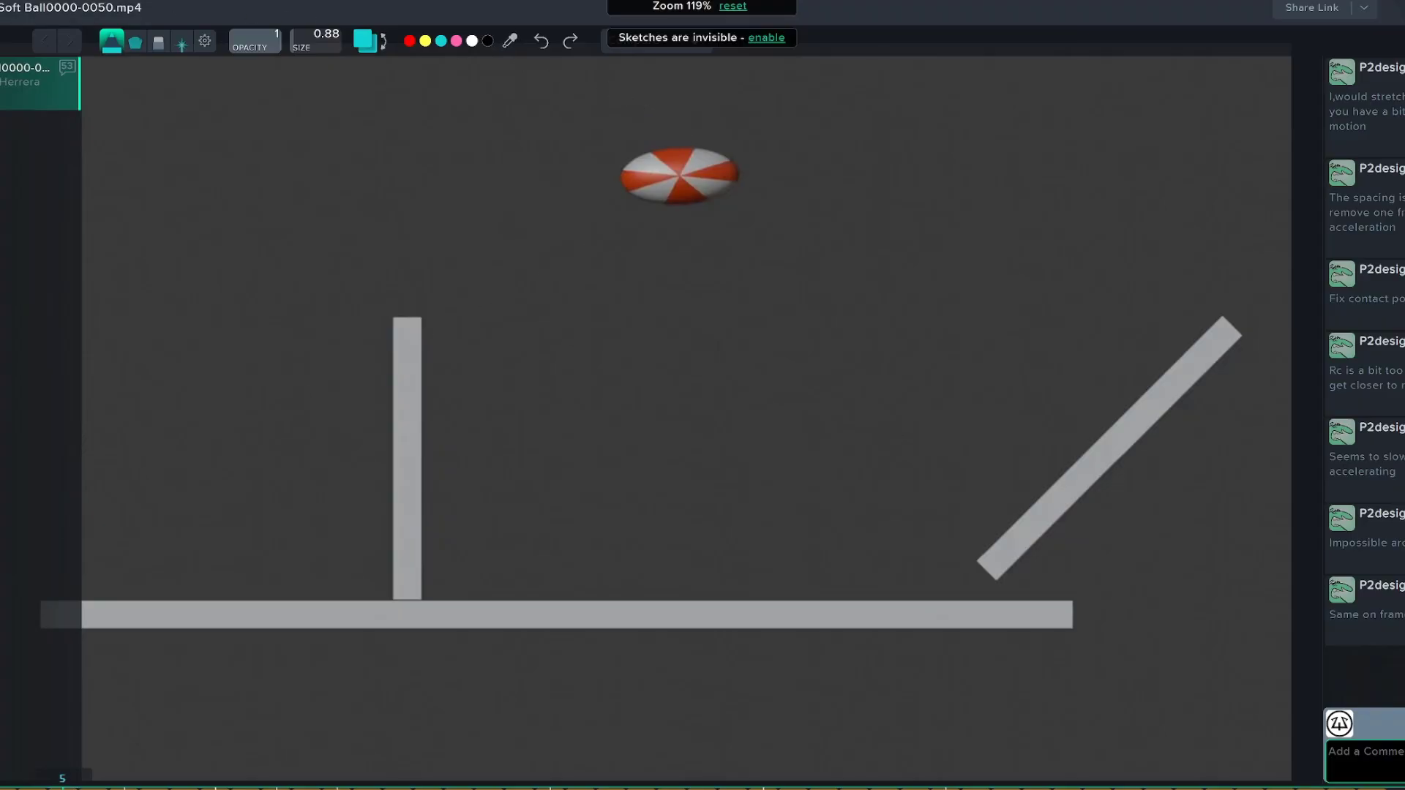
Step: Step along the soft ball's arc and mark where it touches the ramp with a short stroke
{"action": "key", "text": "Right"}
{"action": "key", "text": "Right"}
{"action": "key", "text": "Right"}
{"action": "key", "text": "Right"}
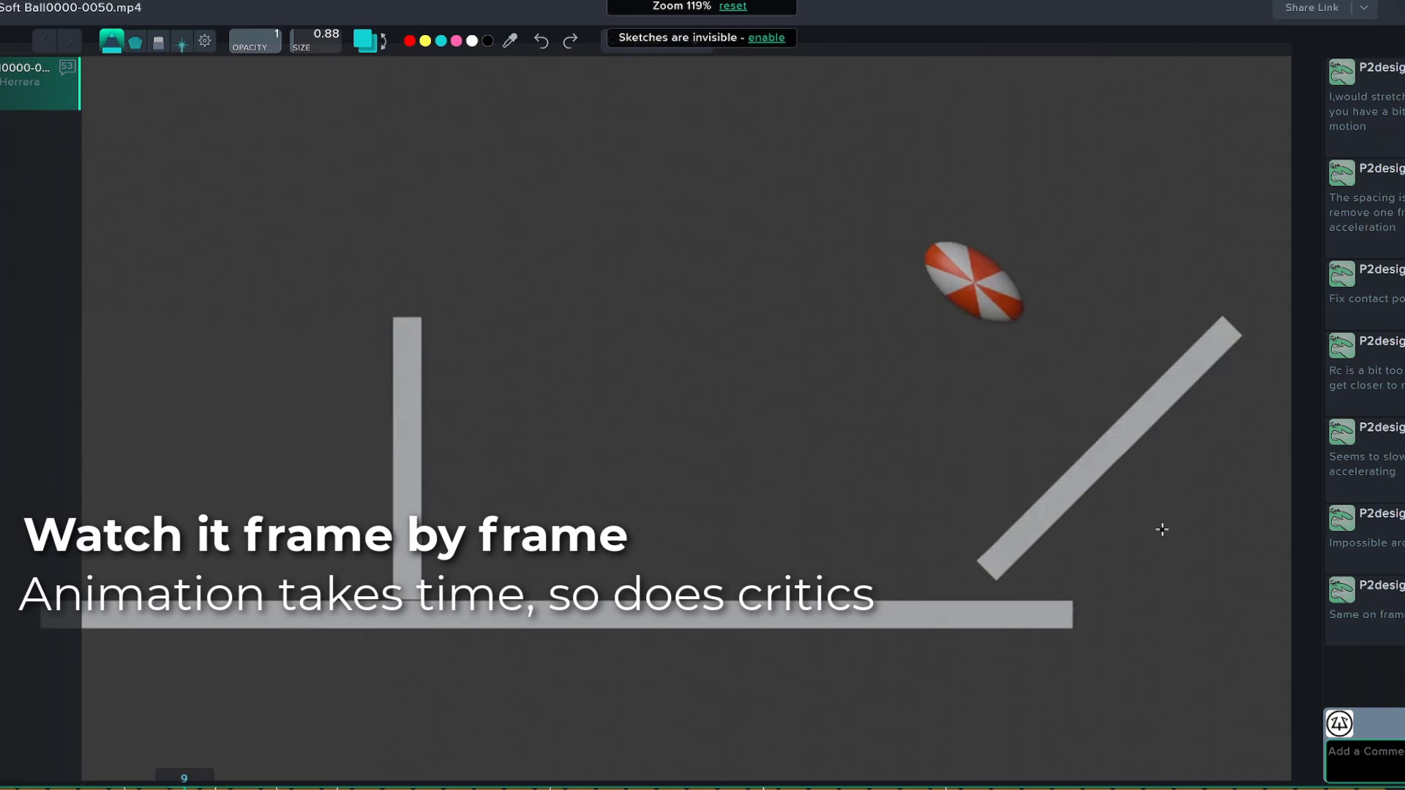
{"action": "key", "text": "Right"}
{"action": "key", "text": "Right"}
{"action": "key", "text": "Right"}
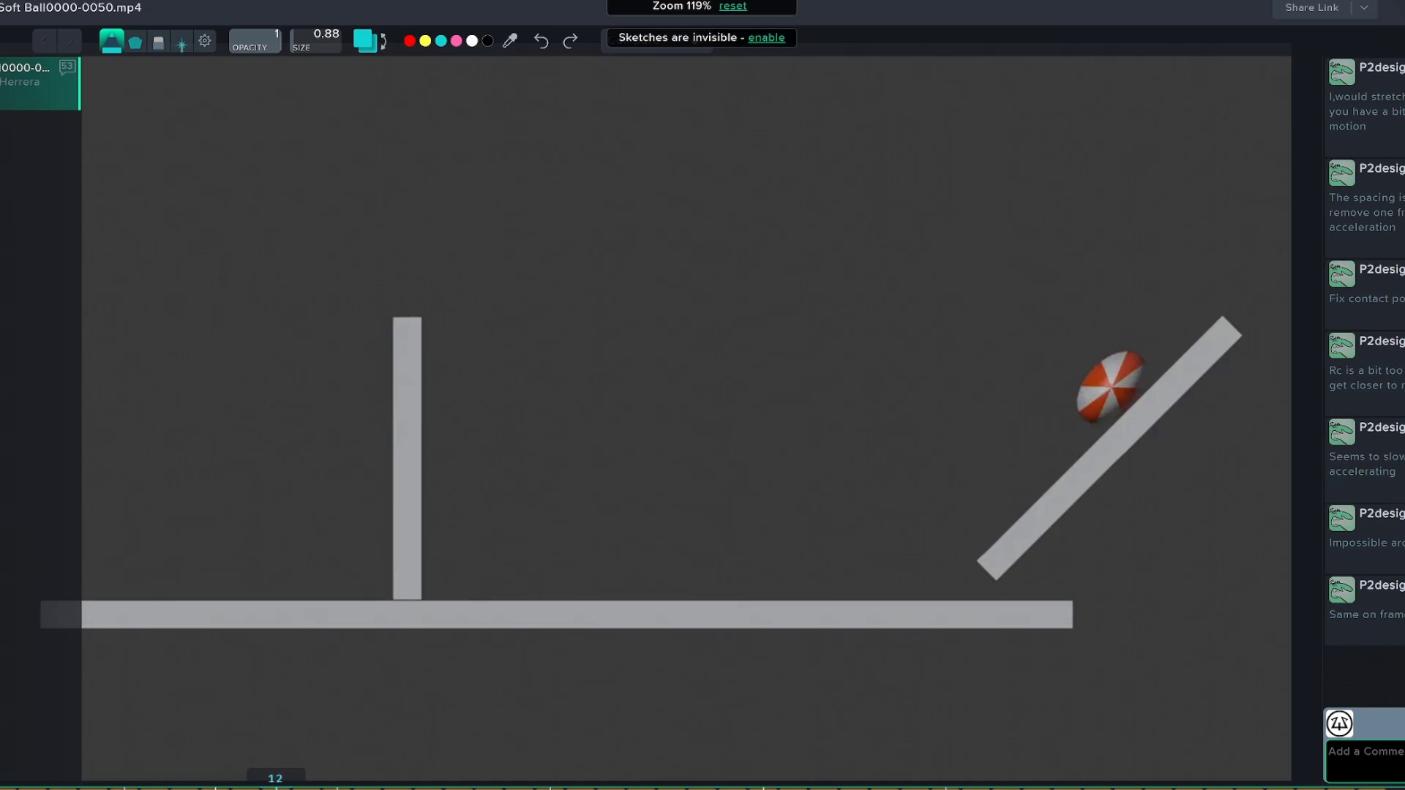
{"action": "left_click_drag", "start_coordinate": [1110, 420], "coordinate": [1140, 393]}
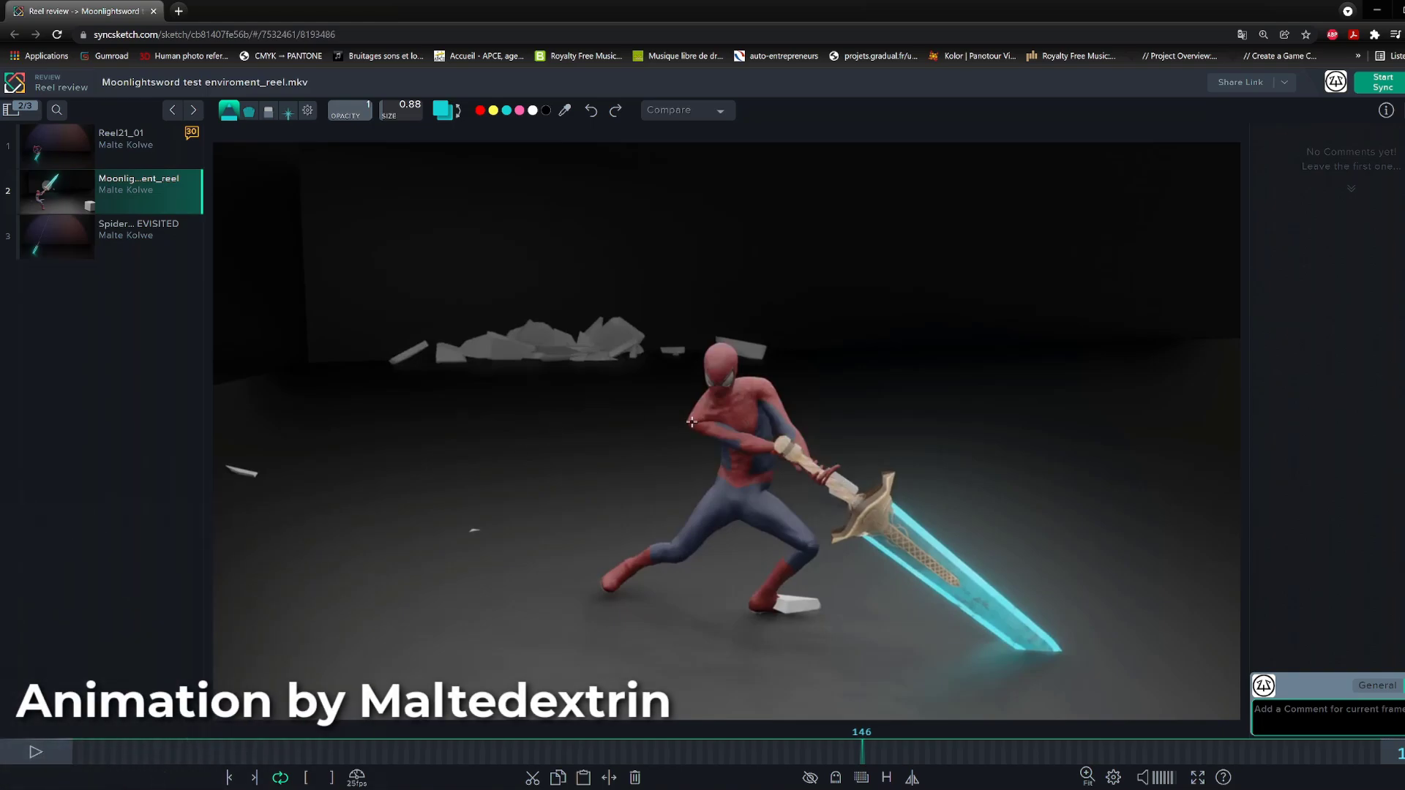
Step: Play to frame 146, arrow Spider-Man's chest, then on 147 arrow the leg and foot lines
{"action": "key", "text": "space"}
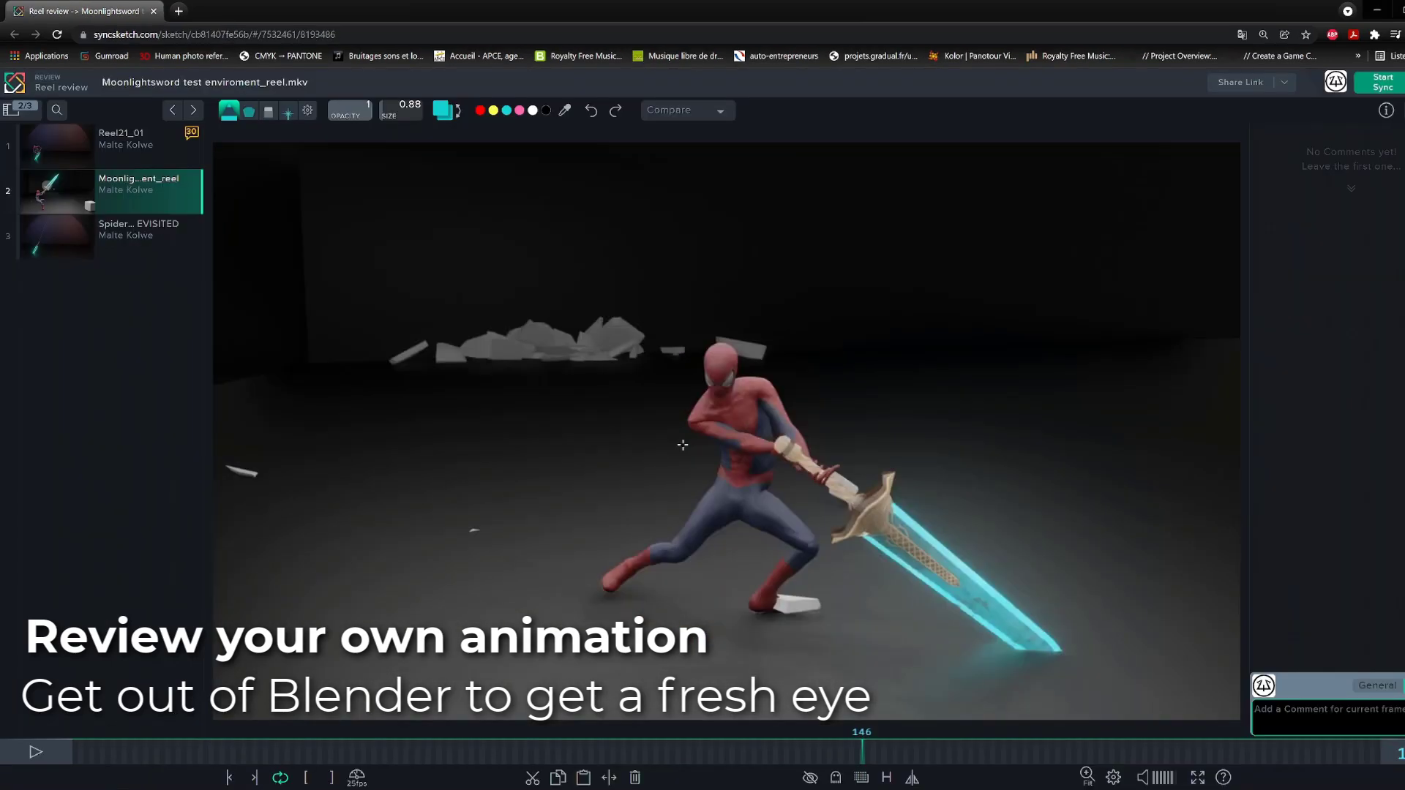
{"action": "left_click_drag", "start_coordinate": [700, 417], "coordinate": [741, 413]}
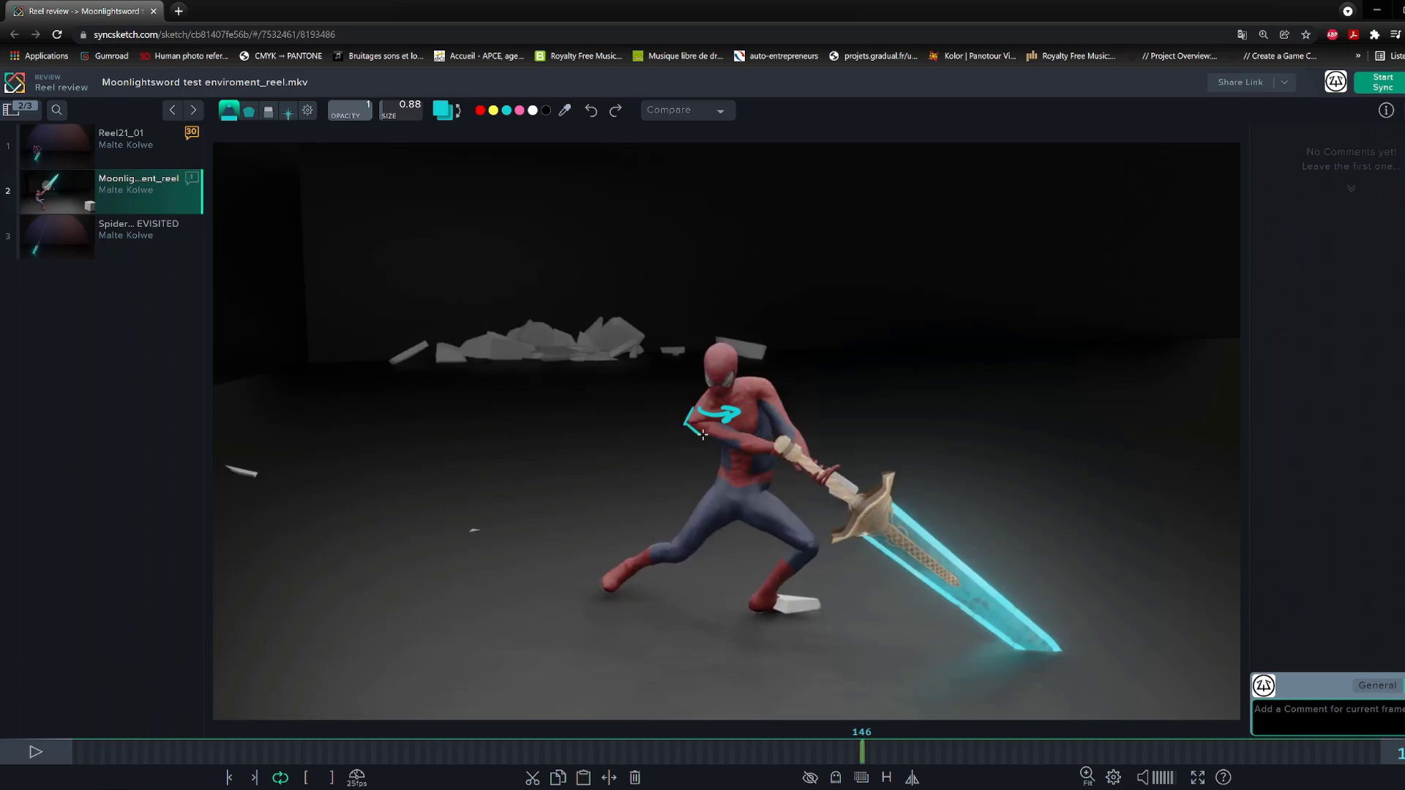
{"action": "key", "text": "Right"}
{"action": "left_click_drag", "start_coordinate": [774, 534], "coordinate": [779, 552]}
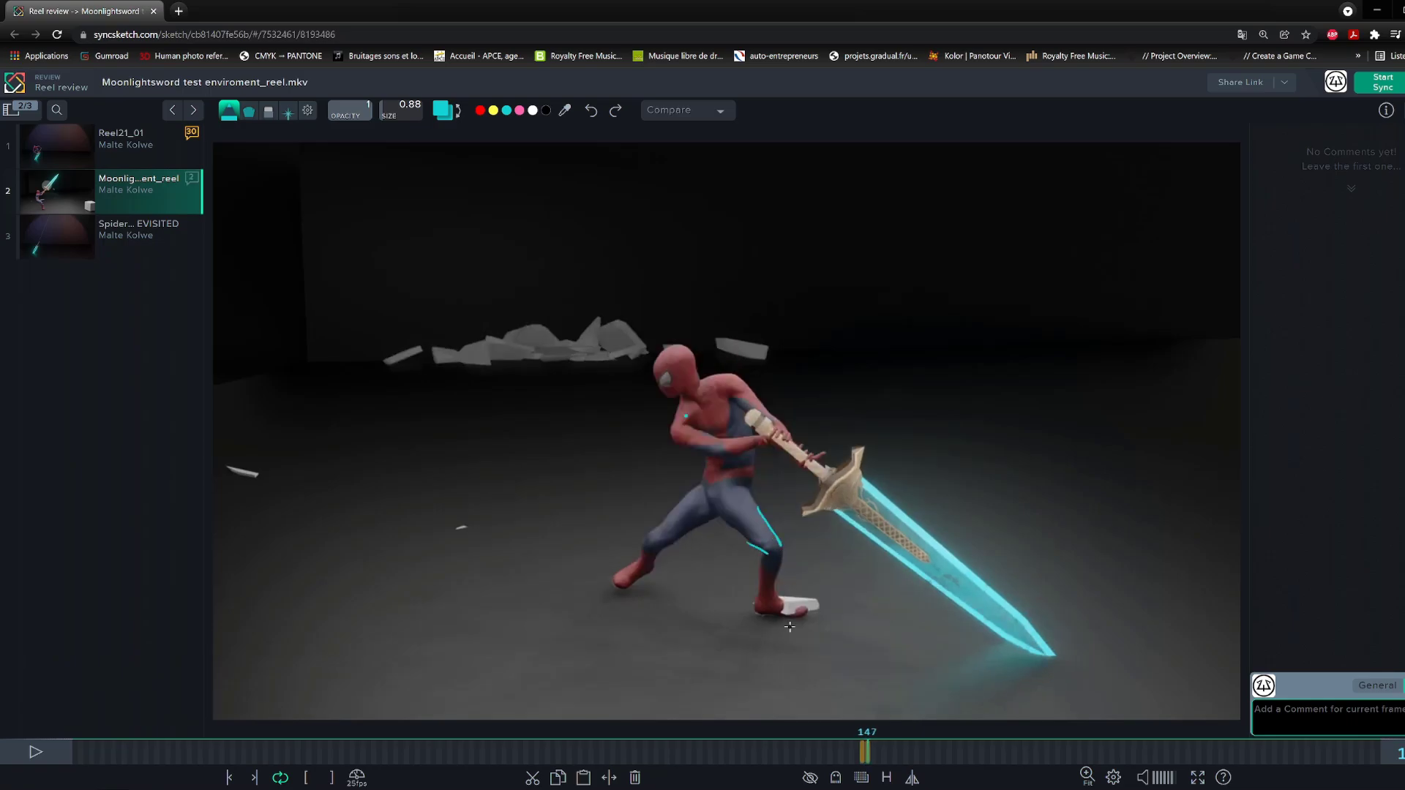
{"action": "mouse_move", "coordinate": [796, 610]}
{"action": "left_mouse_down"}
{"action": "mouse_move", "coordinate": [833, 602]}
{"action": "mouse_move", "coordinate": [835, 614]}
{"action": "left_mouse_up"}
{"action": "mouse_move", "coordinate": [777, 552]}
{"action": "left_mouse_down"}
{"action": "mouse_move", "coordinate": [790, 584]}
{"action": "mouse_move", "coordinate": [804, 571]}
{"action": "left_mouse_up"}
{"action": "key", "text": "Right"}
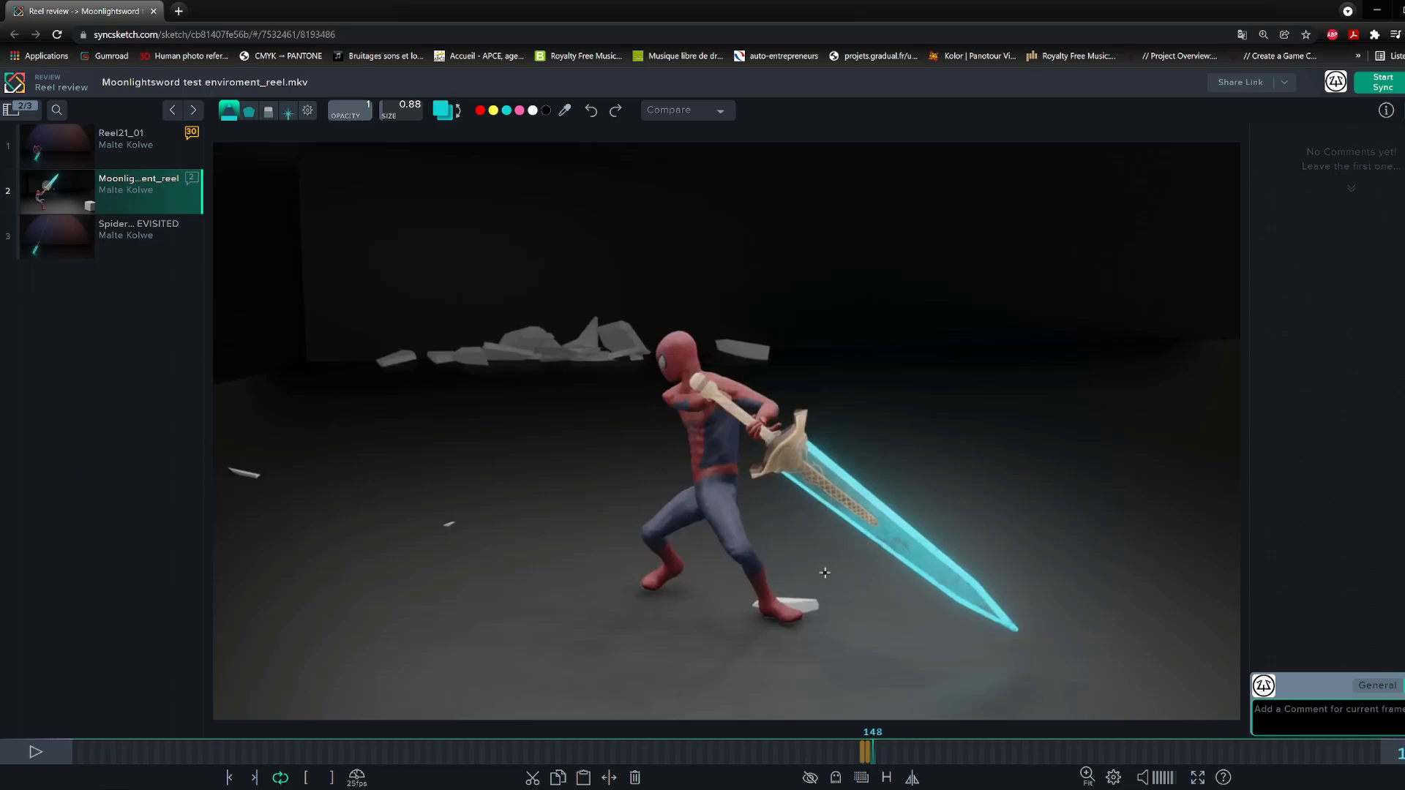
{"action": "key", "text": "Right"}
{"action": "key", "text": "Right"}
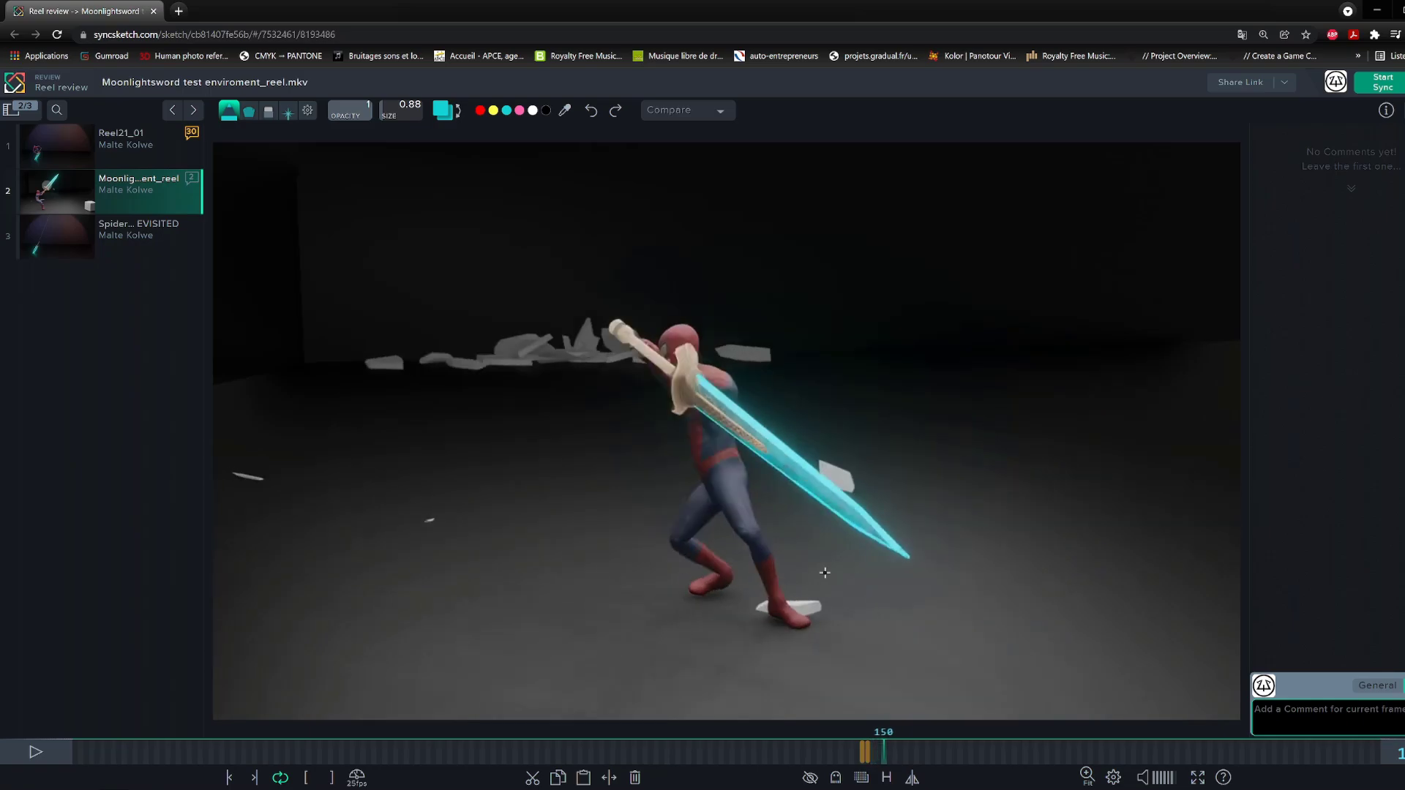